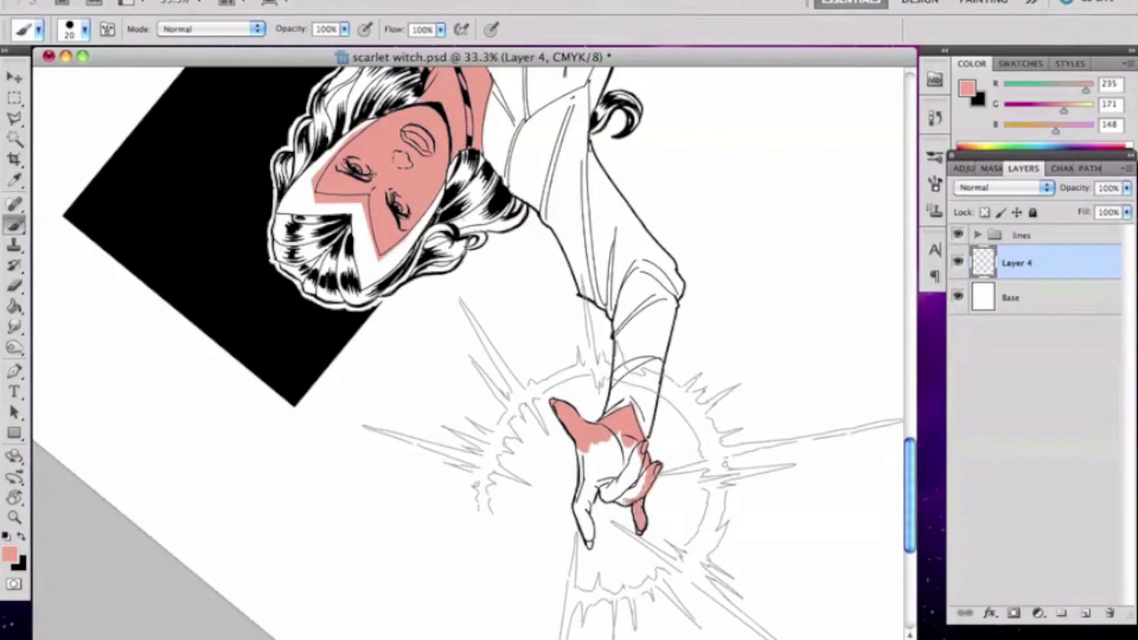
Select the unfilled part of the raised hand and fill it with the skin colour on Layer 4
key(w)
mouse_move(584, 450)
mouse_down()
mouse_move(577, 508)
mouse_move(294, 365)
mouse_up()
key(g)
click(612, 464)
Select the outstretched hand beside the black panel, fill it with the skin colour and touch up the missed spots
key(r)
scroll(293, 364, down, 5)
scroll(467, 352, right, 5)
key(l)
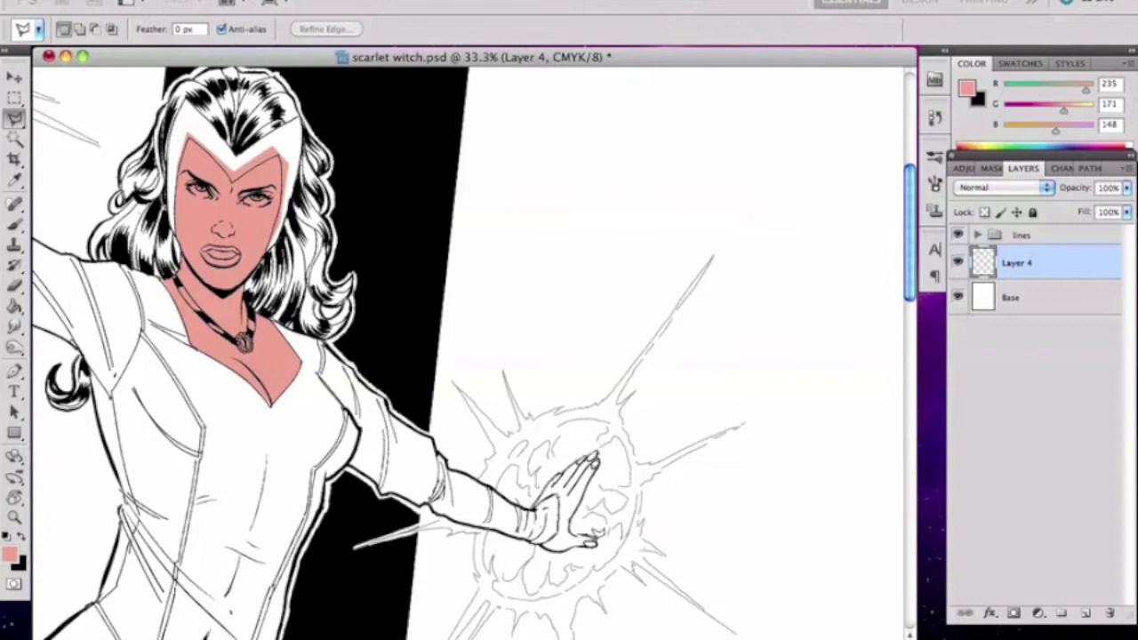
key(g)
click(569, 512)
click(582, 542)
key(b)
click(573, 548)
On a new layer directly above Base, fill most of the dress body with dark red (R 147, G 68, B 68)
scroll(466, 352, left, 5)
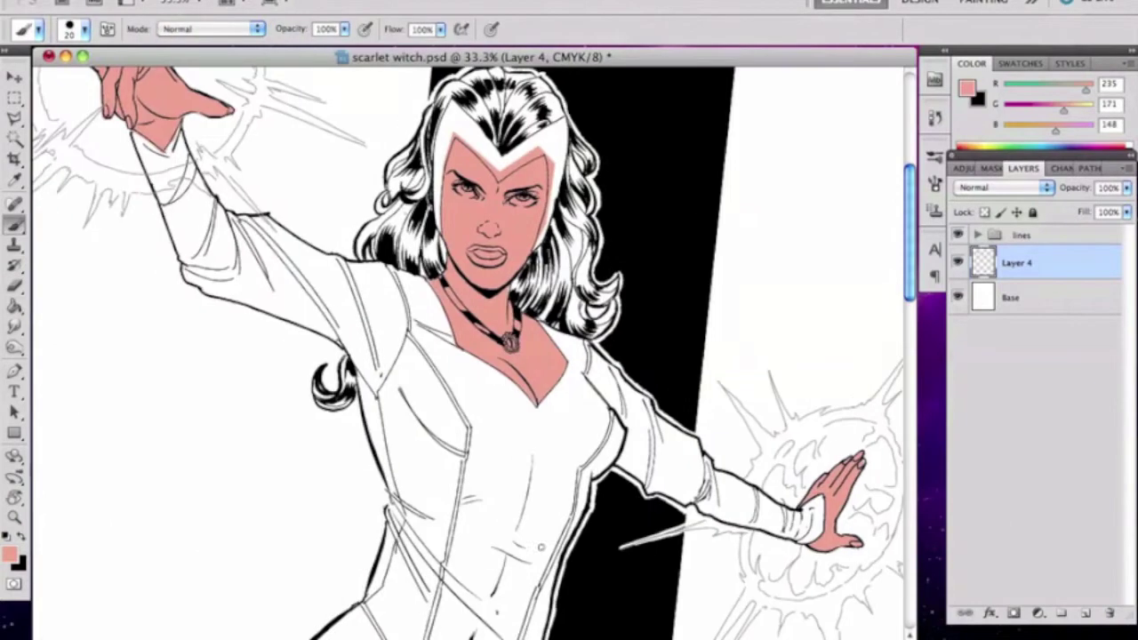
click(1016, 298)
click(1086, 614)
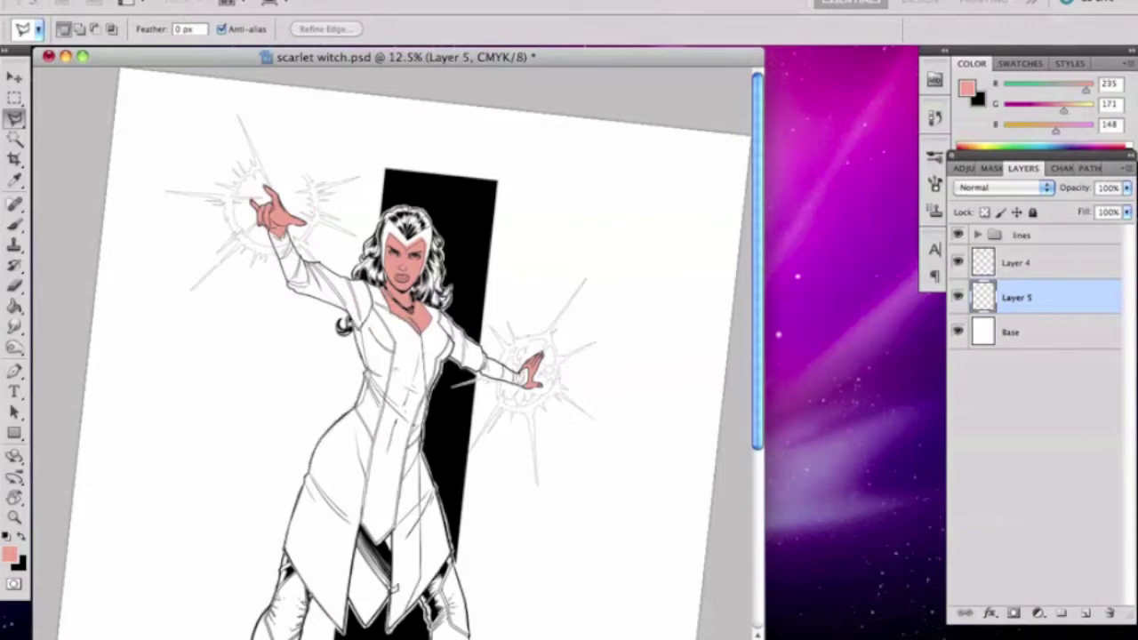
key(i)
click(10, 555)
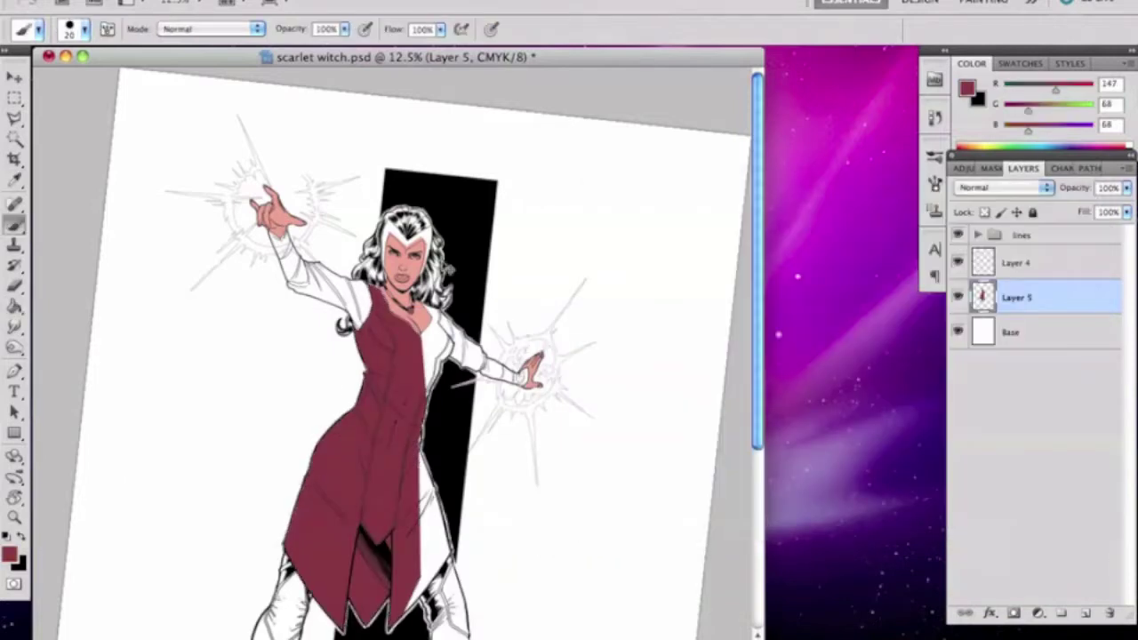
Brush dark red along the dress's neckline and shoulder edges on Layer 5
key(super+equal)
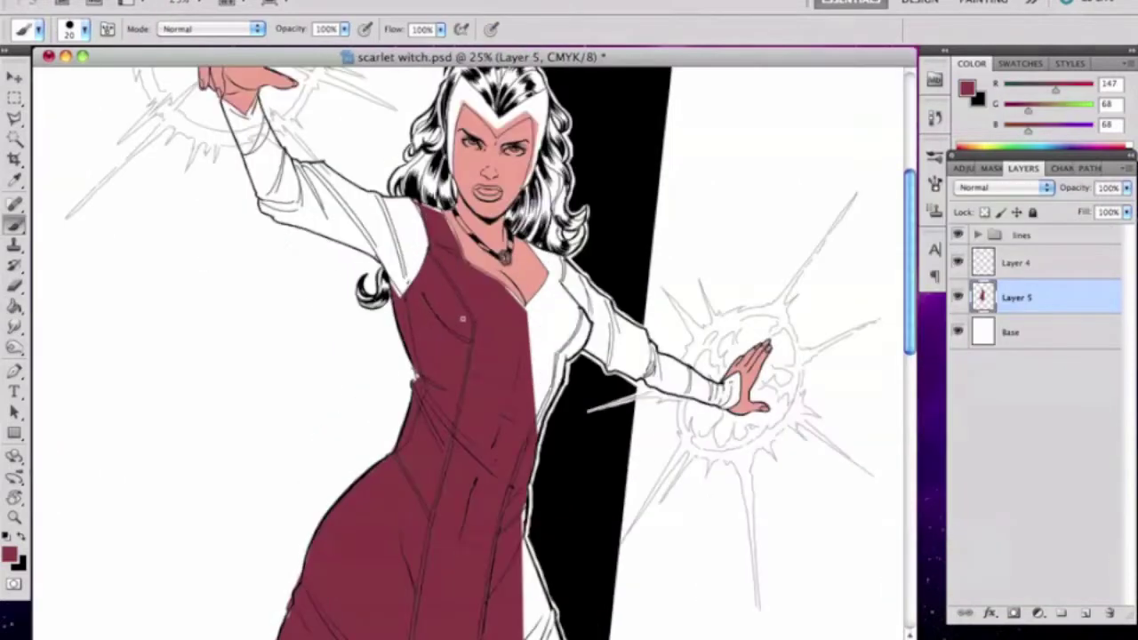
drag(447, 225, 422, 205)
mouse_move(532, 309)
mouse_down()
mouse_move(561, 260)
mouse_move(548, 320)
mouse_move(563, 294)
mouse_up()
key(e)
key(alt+bracketright)
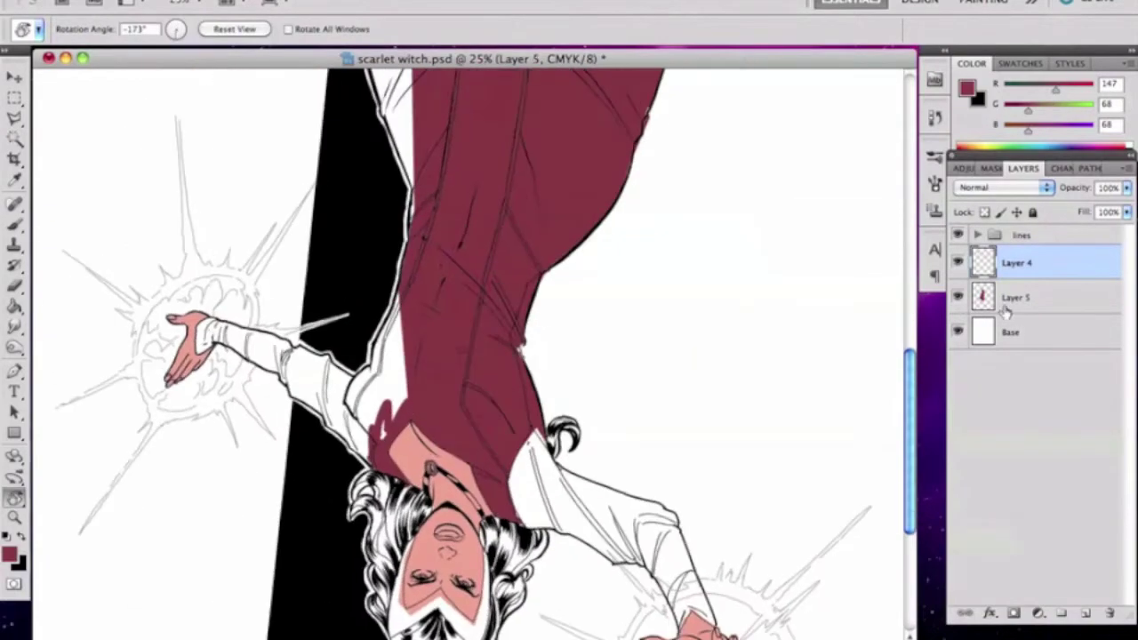
click(1006, 311)
Outline the unfilled side of the dress with its outstretched sleeve and fill it with dark red
key(l)
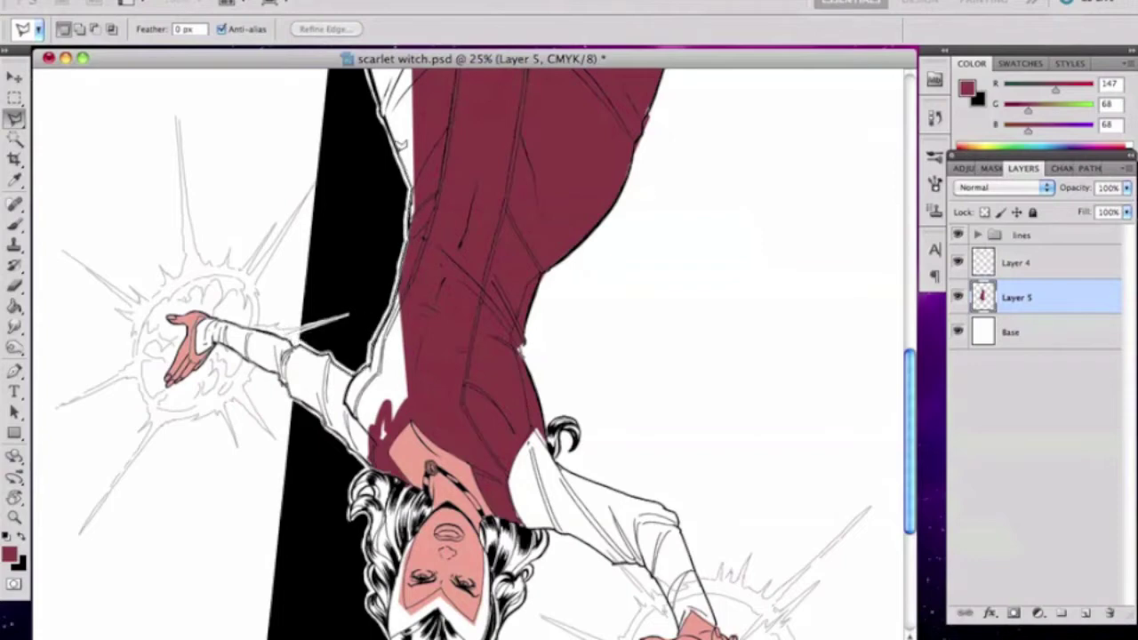
scroll(405, 196, up, 6)
scroll(404, 266, down, 4)
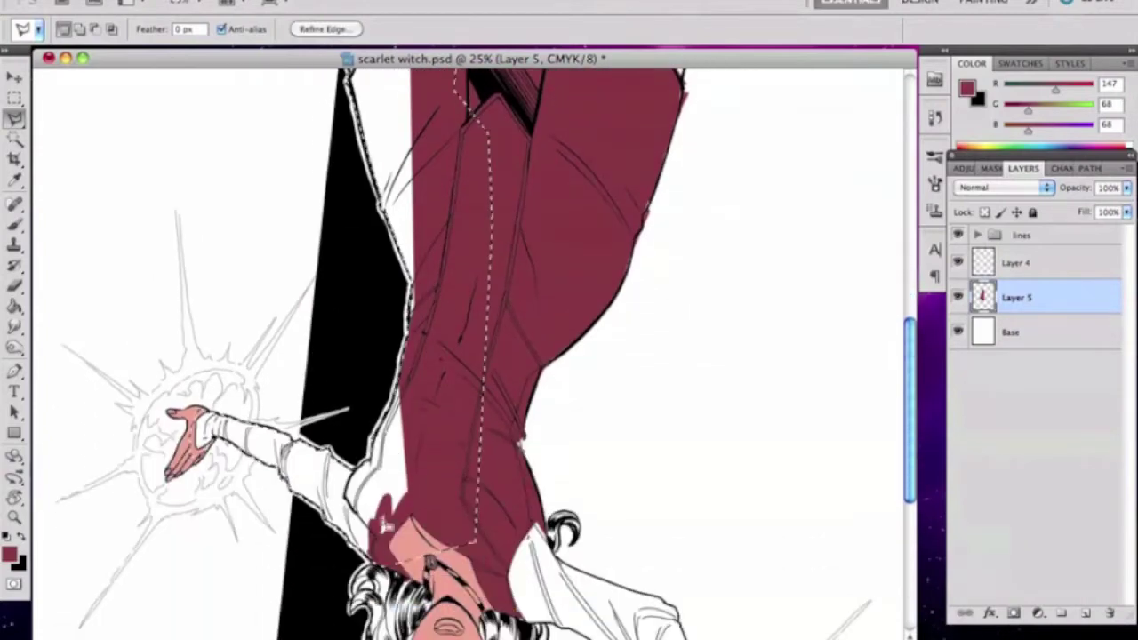
key(g)
click(448, 409)
key(b)
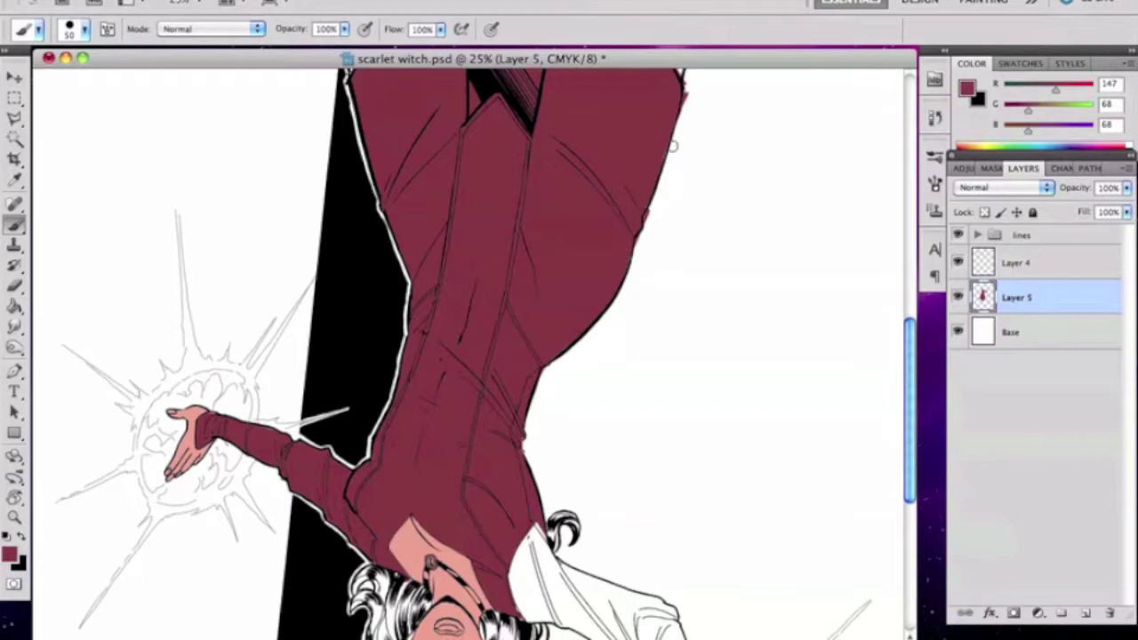
Outline the raised arm's sleeve with the Polygonal Lasso, fill it with dark red and deselect
key(r)
drag(640, 172, 902, 261)
scroll(902, 260, up, 2)
key(l)
mouse_move(544, 183)
mouse_down()
mouse_move(562, 301)
mouse_move(587, 365)
mouse_move(515, 485)
mouse_up()
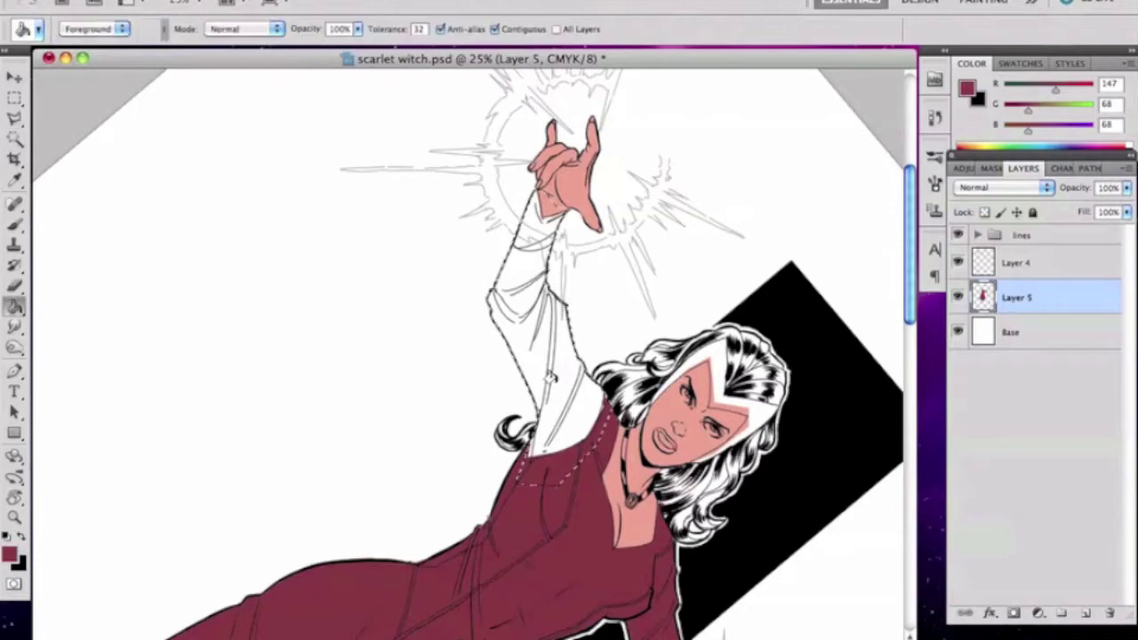
key(g)
click(551, 433)
key(ctrl+d)
key(b)
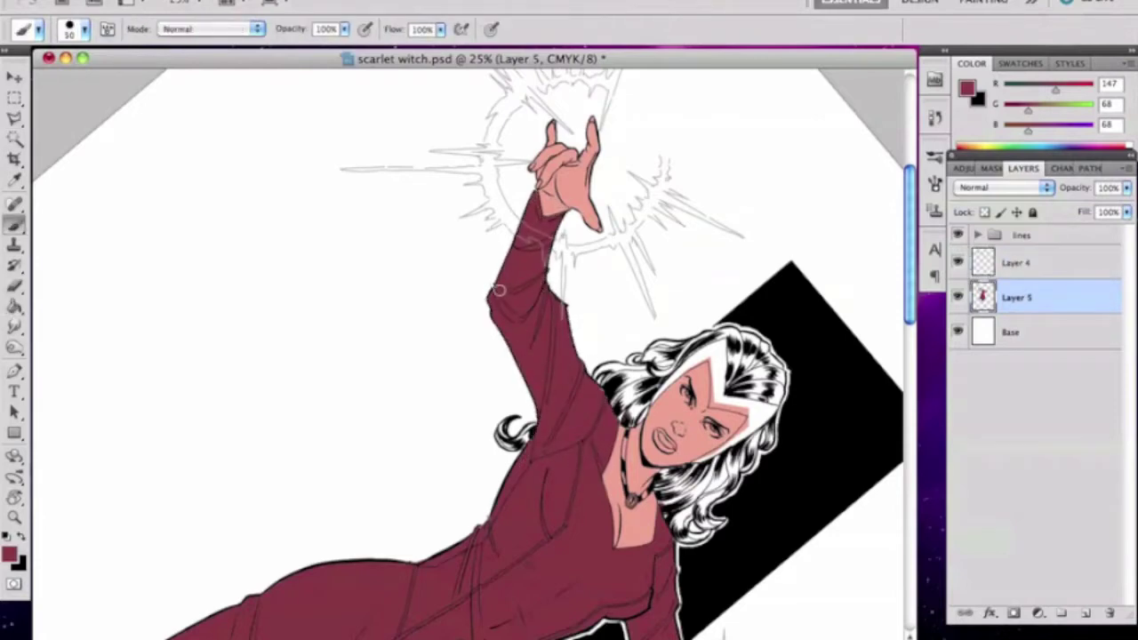
Outline the front-facing boot and knee guard below the raised arm, fill them with dark red and deselect
key(r)
key(Escape)
scroll(498, 356, down, 10)
key(l)
mouse_move(318, 179)
mouse_down()
mouse_move(283, 212)
mouse_move(235, 373)
mouse_move(222, 455)
mouse_up()
drag(192, 583, 201, 614)
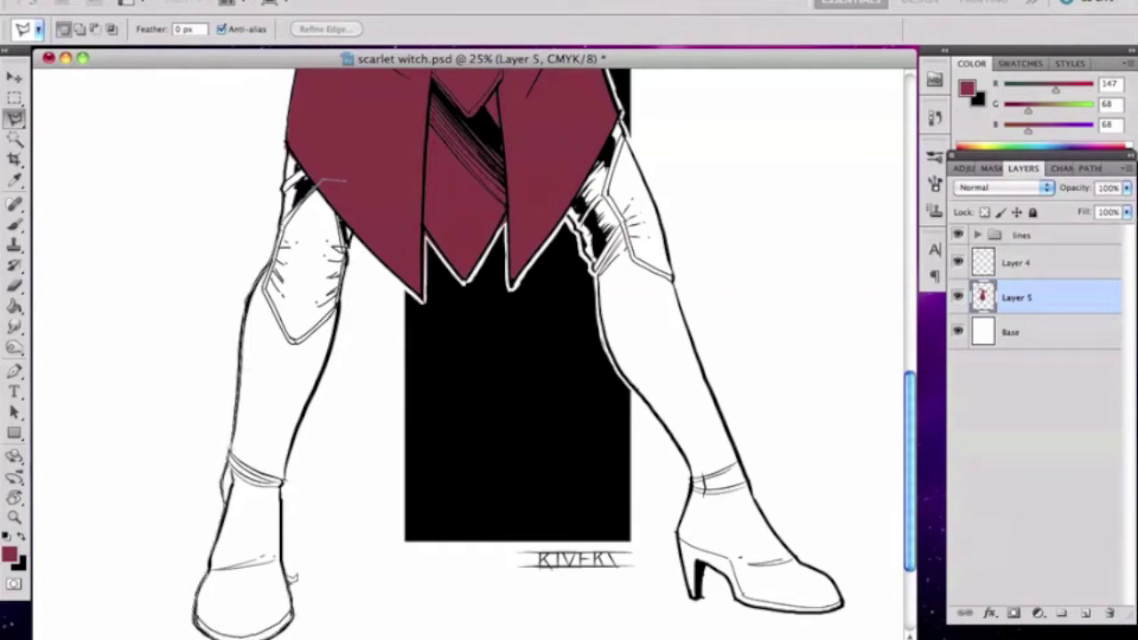
click(343, 181)
key(g)
click(323, 231)
key(super+d)
Outline the other leg's high-heeled boot and knee guard and fill them with dark red
key(r)
drag(702, 295, 222, 371)
key(l)
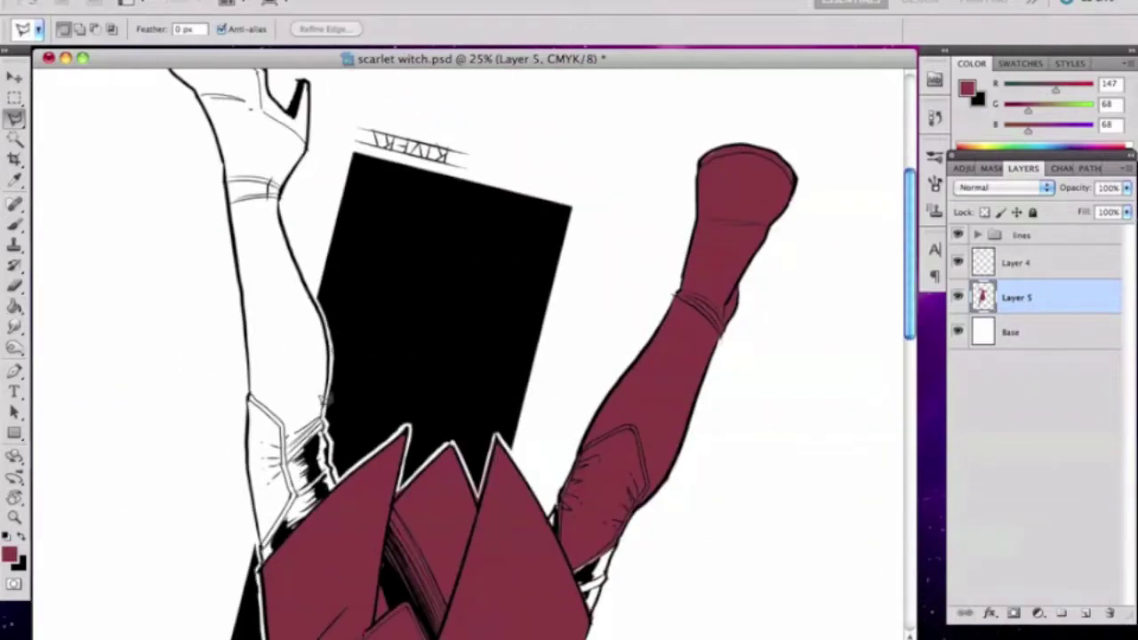
scroll(302, 169, up, 3)
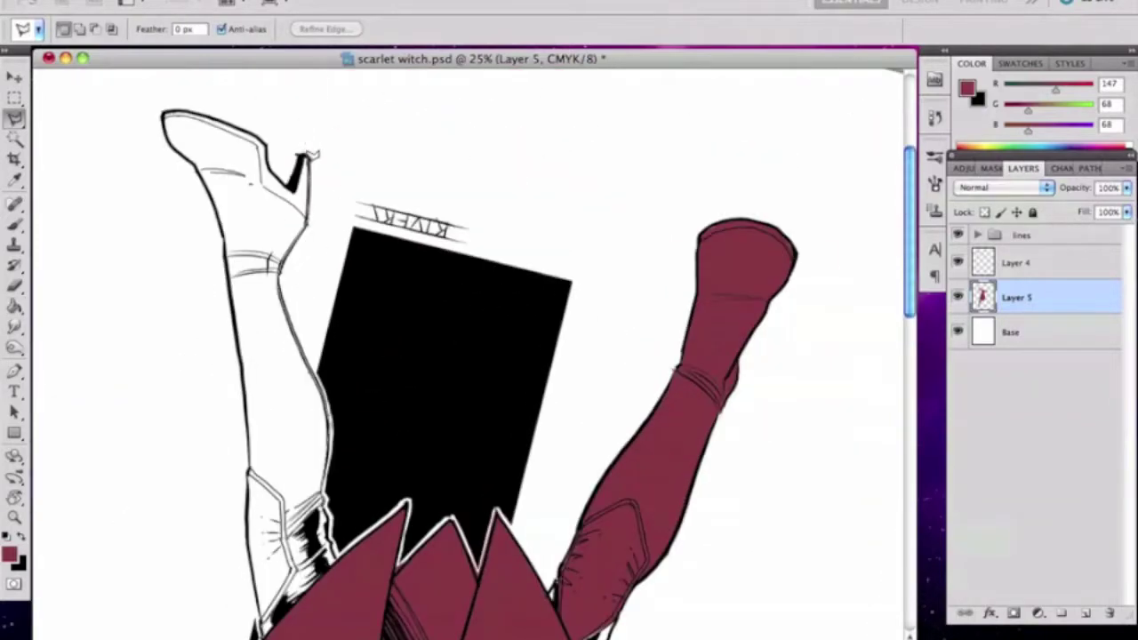
mouse_move(227, 247)
mouse_down()
mouse_move(252, 447)
mouse_move(226, 555)
mouse_move(260, 586)
mouse_move(253, 614)
mouse_up()
key(g)
click(278, 448)
Outline the pointed headpiece around the face and fill it with dark red on Layer 5
key(r)
drag(343, 368, 809, 228)
scroll(809, 228, up, 10)
key(b)
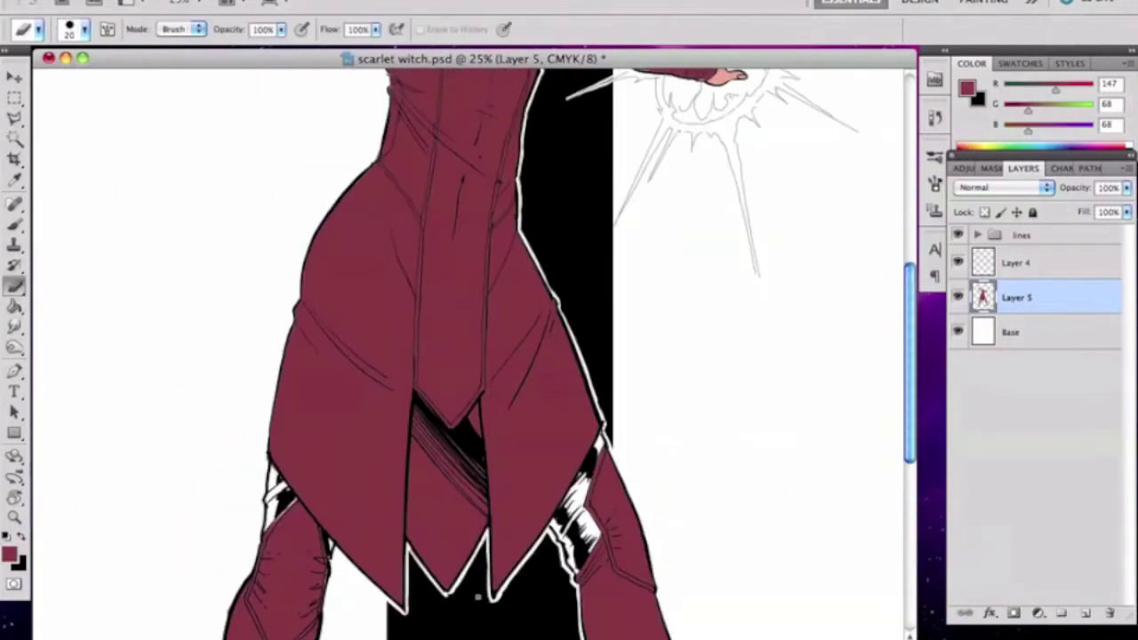
key(super+minus)
key(super+minus)
scroll(653, 249, up, 5)
key(b)
key(super+plus)
key(super+plus)
scroll(416, 315, up, 5)
key(l)
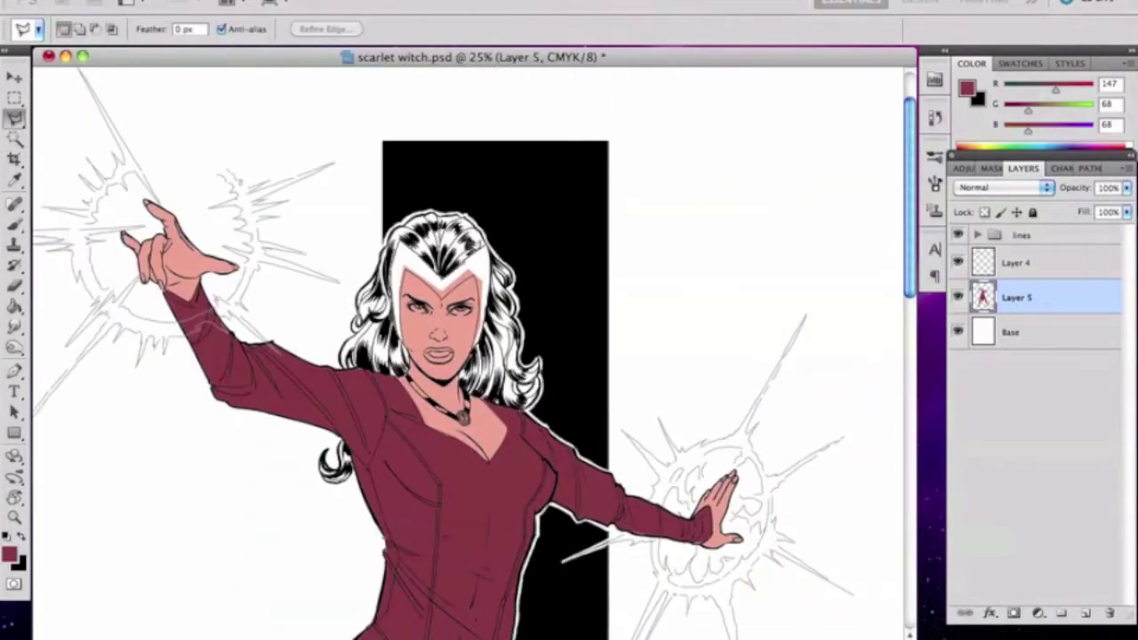
key(alt+BackSpace)
Clean up the skin colour along the headpiece's edge on Layer 4 and sample the skin tone for touch-ups
super+right_click(373, 279)
click(392, 305)
key(b)
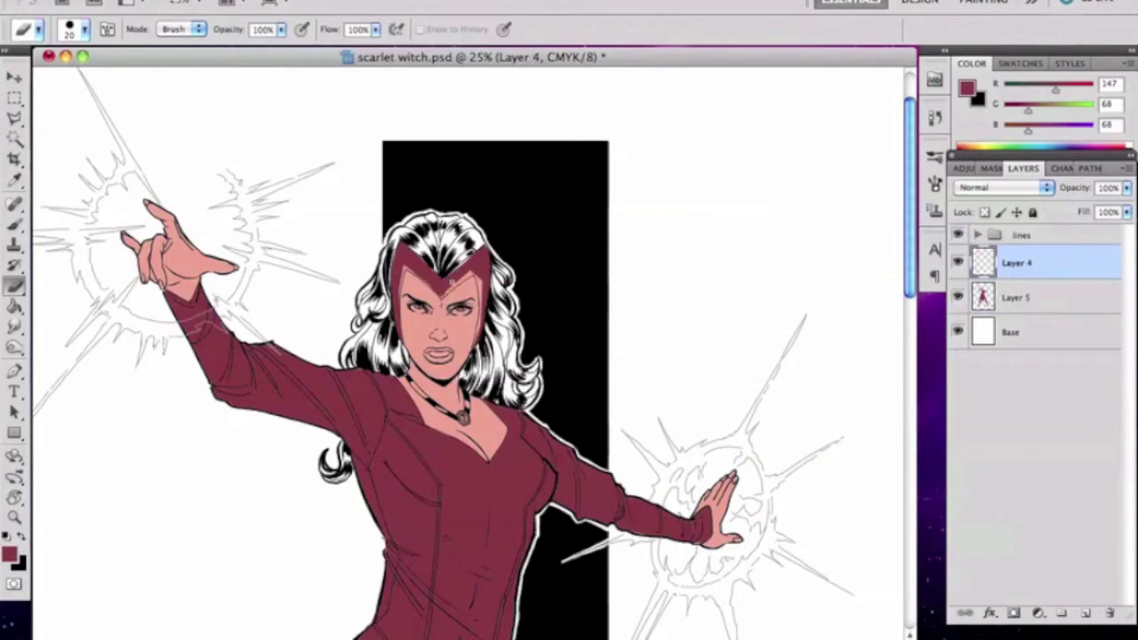
key(r)
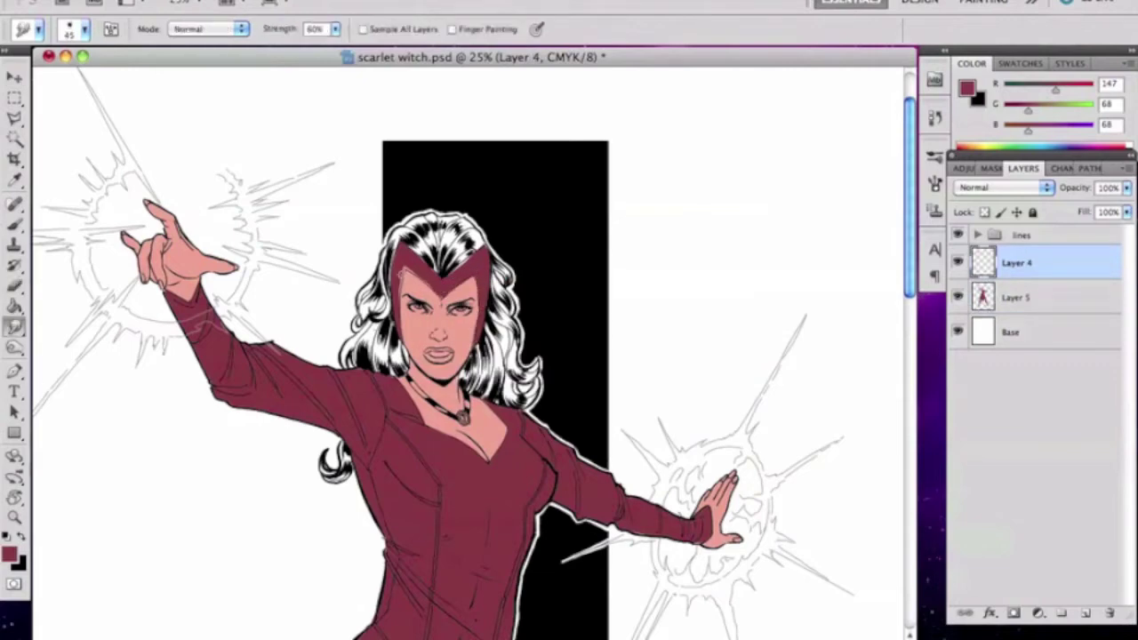
key(b)
key(b)
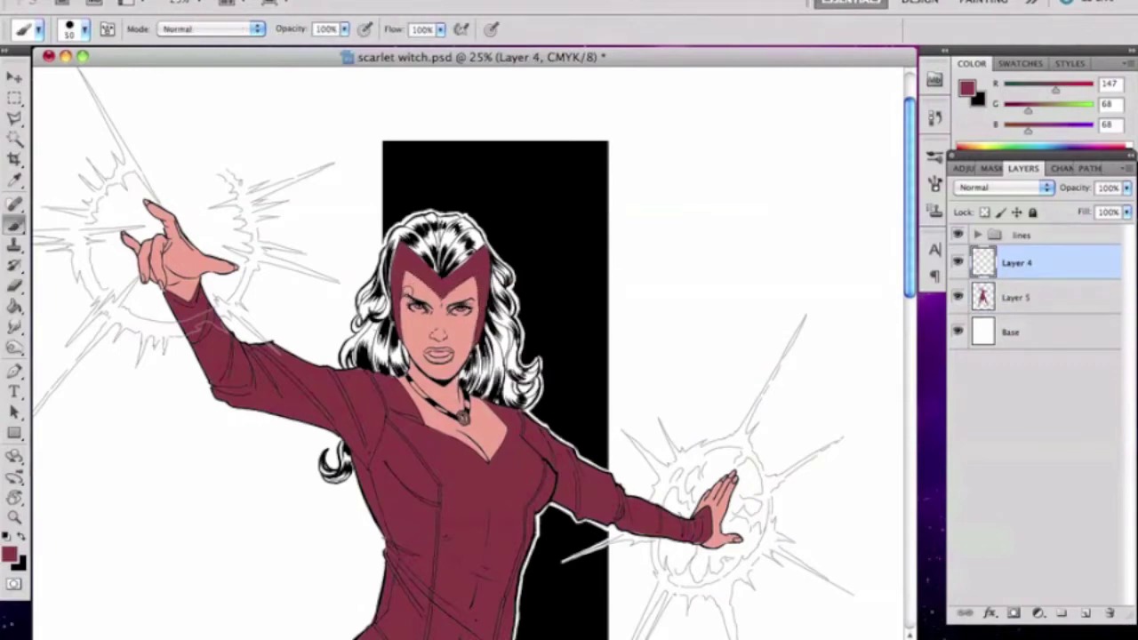
alt+click(406, 298)
Return to Layer 5 and sample the dress's dark red for brush touch-ups
super+right_click(503, 397)
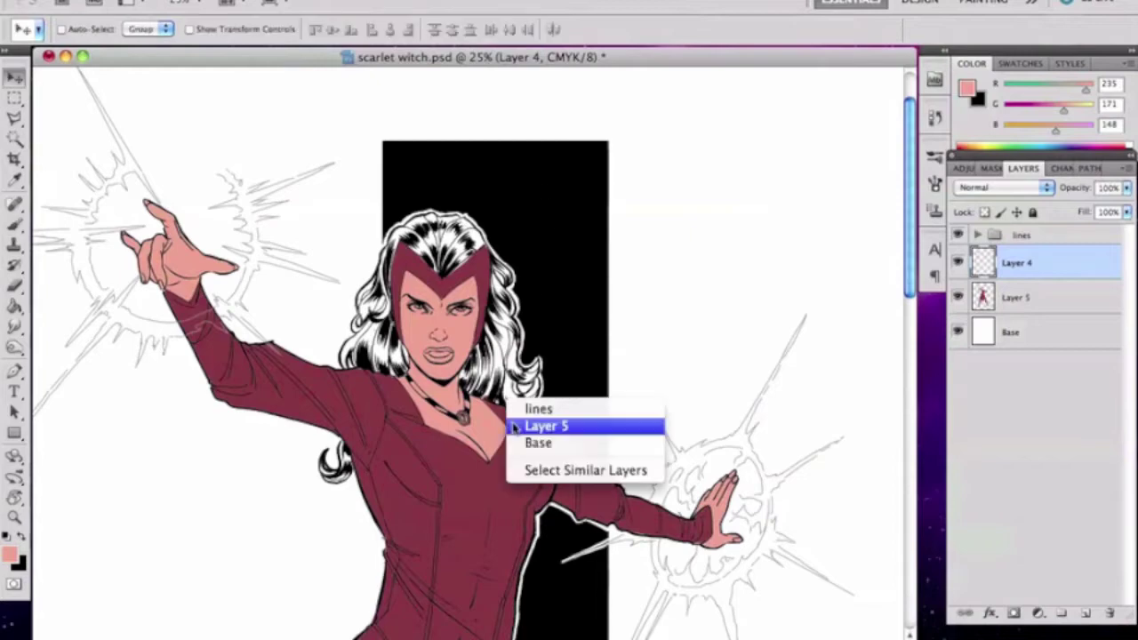
click(533, 425)
alt+click(563, 423)
key(e)
key(b)
key(super+minus)
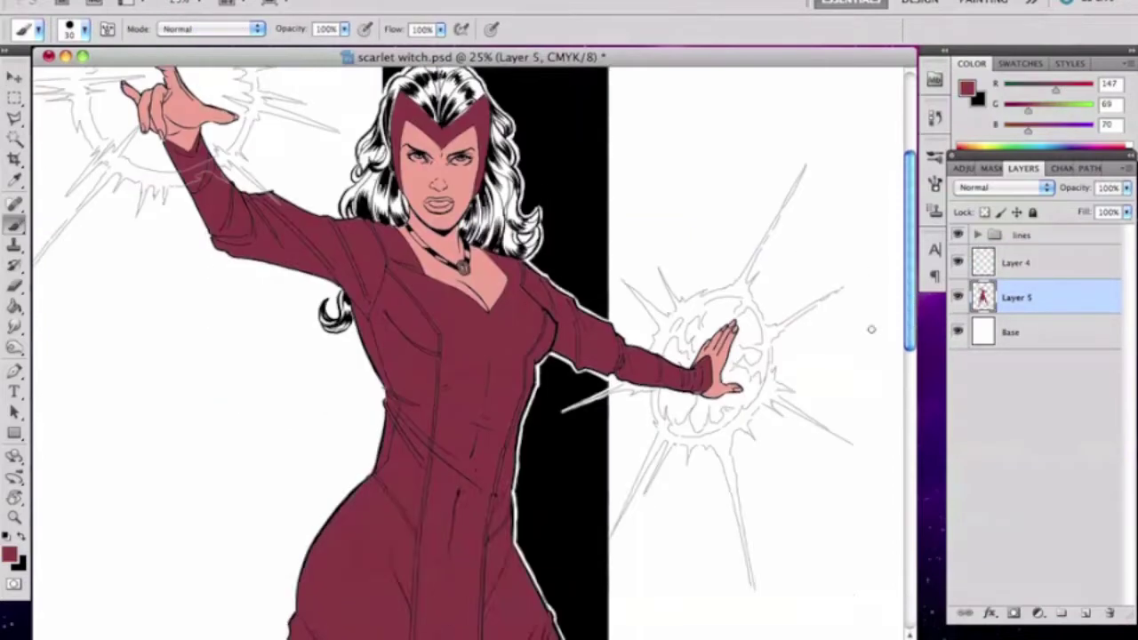
drag(675, 318, 675, 335)
Duplicate the dark red costume layer, Layer 5
right_click(1012, 302)
click(969, 188)
click(740, 256)
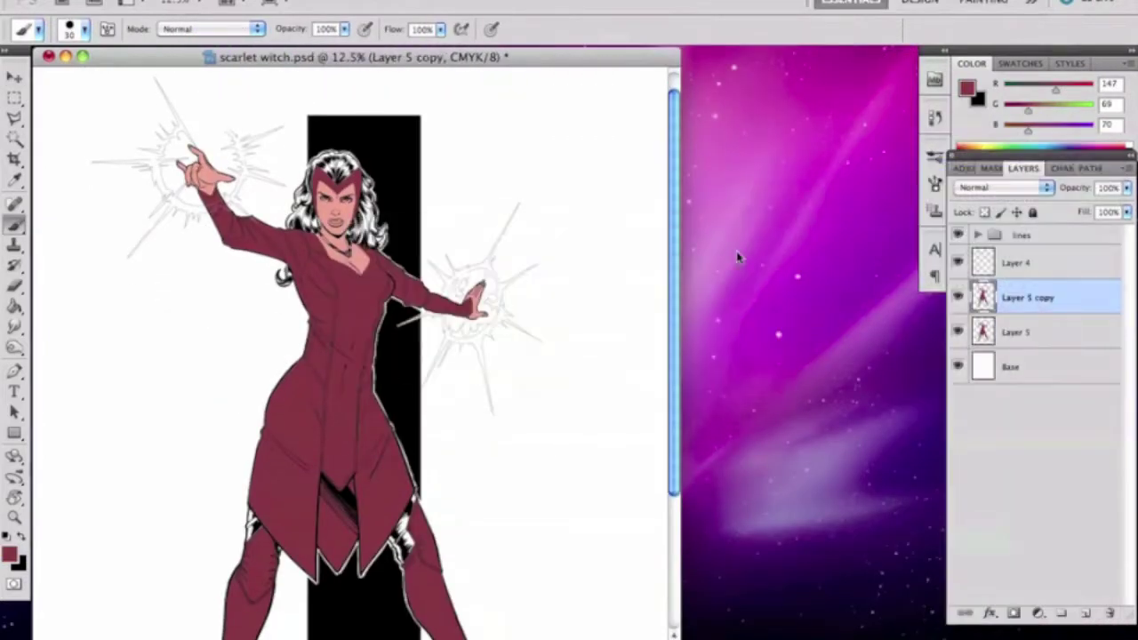
On a new layer directly above Base, paint the exposed thighs beneath the tunic dark maroon (#5b2626)
click(1063, 368)
click(1086, 614)
click(10, 555)
click(744, 372)
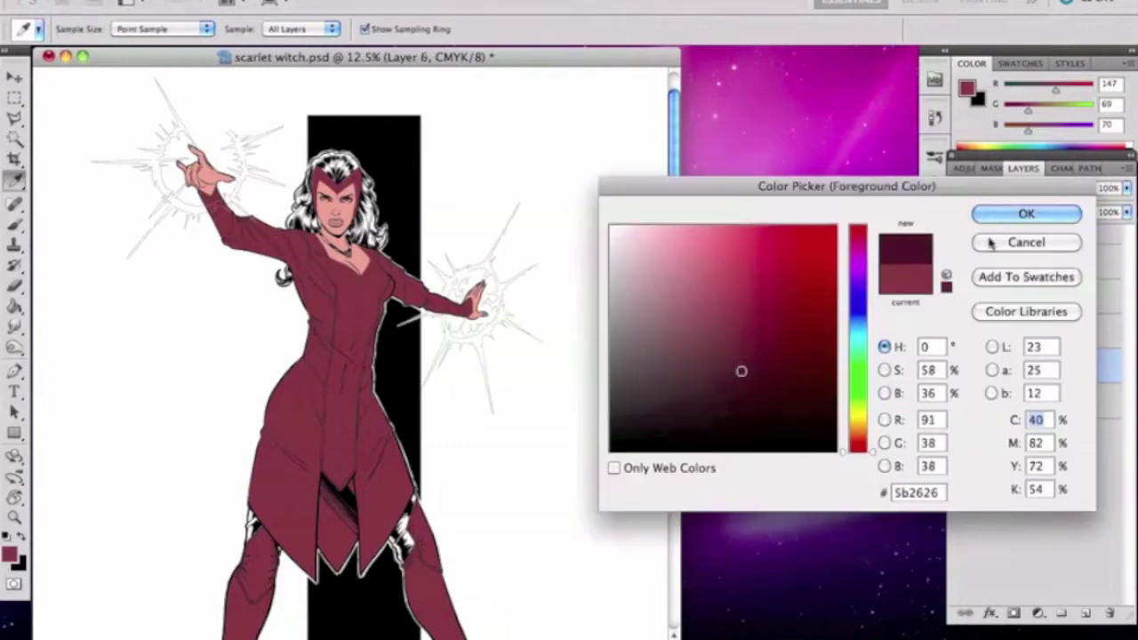
key(Return)
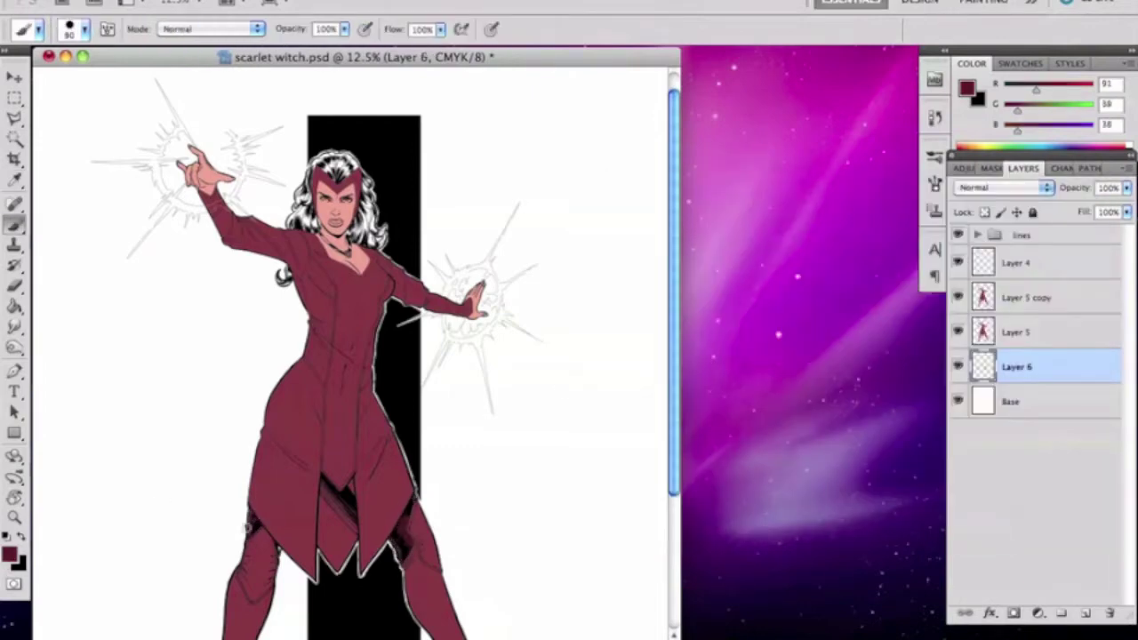
drag(674, 315, 674, 337)
Recolour the costume on Layer 5 copy to a darker maroon and merge the result into one layer
click(1022, 298)
click(1038, 613)
click(1010, 625)
click(832, 343)
mouse_move(747, 365)
mouse_down()
mouse_move(738, 373)
mouse_move(706, 356)
mouse_move(765, 354)
mouse_up()
key(Return)
key(Return)
key(ctrl+e)
Remove the dark maroon from the chest panel and the raised sleeve on Layer 7
key(b)
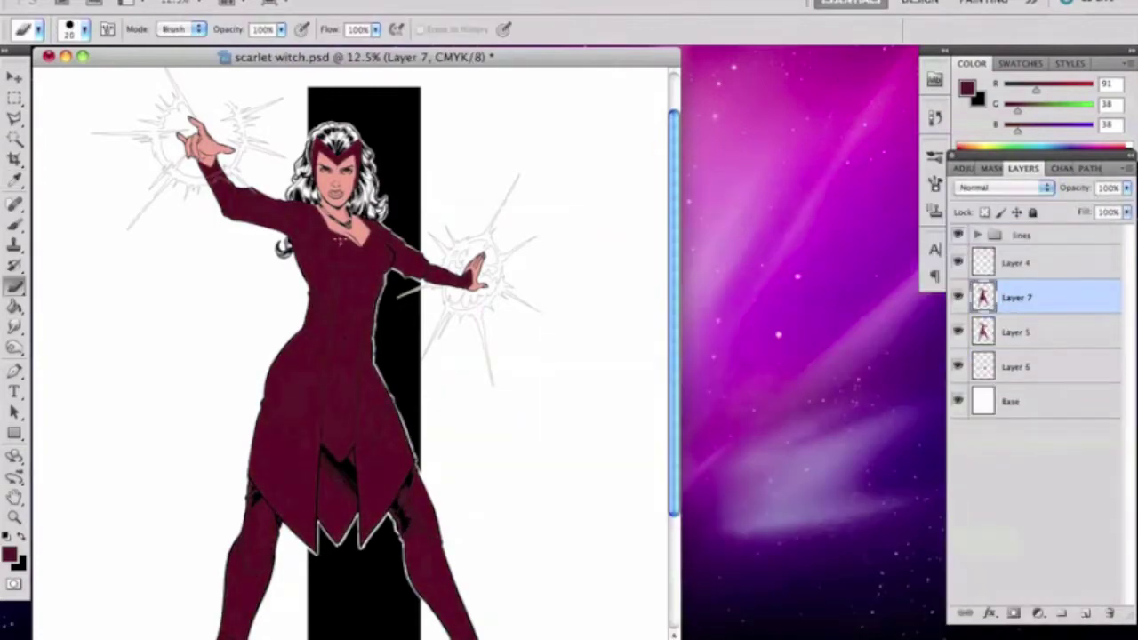
drag(342, 320, 371, 249)
key(l)
click(290, 197)
click(184, 159)
click(213, 242)
click(277, 255)
click(290, 197)
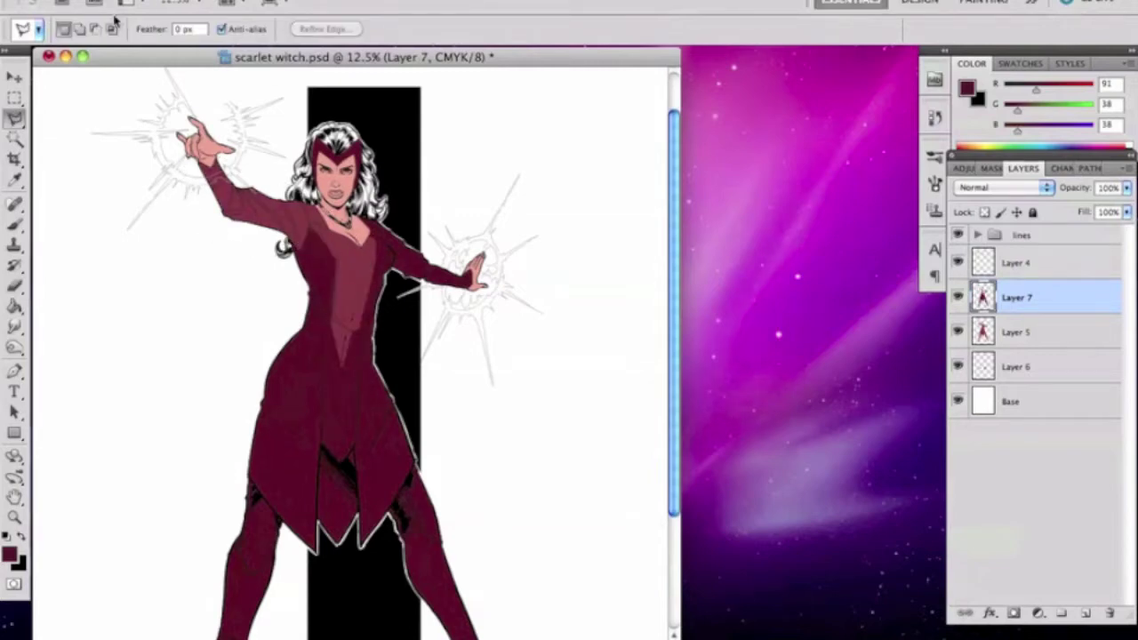
Erase the dark maroon farther down the dress's centre panel, below the waist
key(ctrl+plus)
key(b)
drag(435, 301, 466, 336)
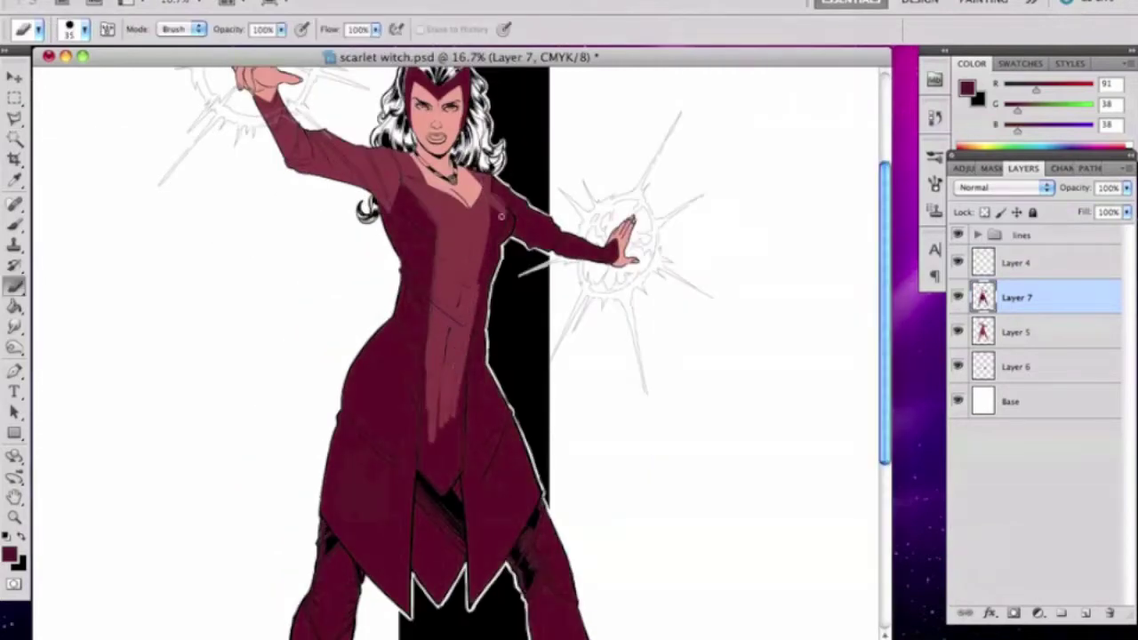
Erase the dark maroon from the outstretched sleeve and the lower end of the dress's centre panel
key(r)
key(b)
key(r)
mouse_move(460, 361)
mouse_down()
mouse_move(311, 358)
mouse_move(318, 328)
mouse_up()
key(b)
key(r)
drag(467, 216, 587, 439)
drag(882, 299, 882, 347)
key(e)
mouse_move(422, 297)
mouse_down()
mouse_move(433, 209)
mouse_move(423, 347)
mouse_move(447, 320)
mouse_up()
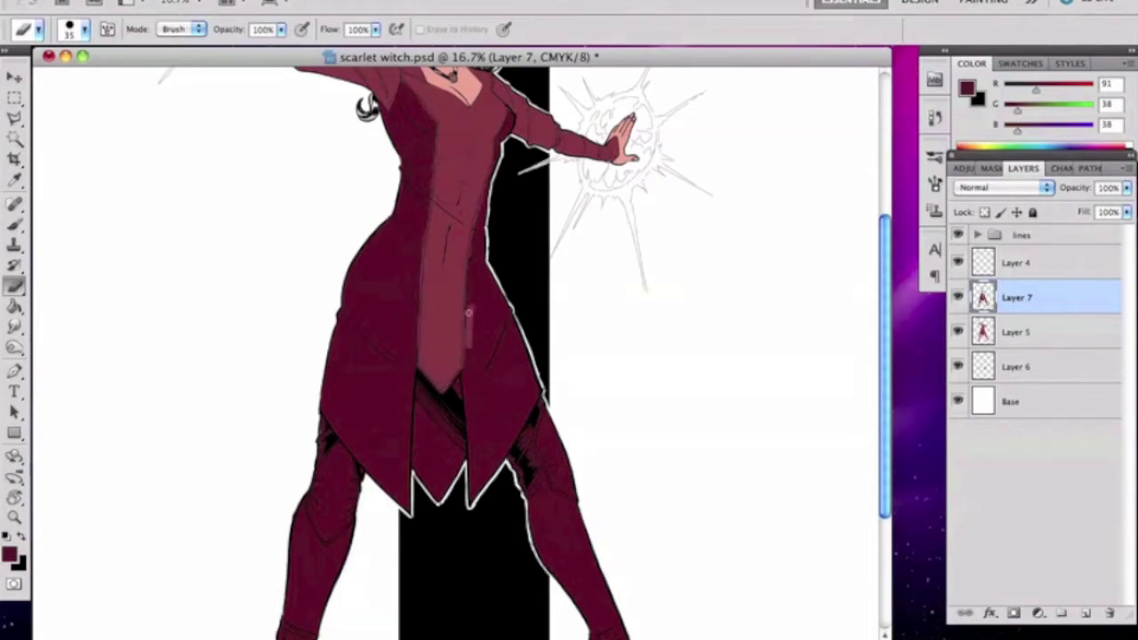
Remove the dark maroon from both boots and knee guards on Layer 7
click(1001, 360)
key(b)
key(alt+bracketright)
key(e)
key(alt+bracketright)
mouse_move(330, 458)
mouse_down()
mouse_move(337, 516)
mouse_move(322, 525)
mouse_move(338, 532)
mouse_up()
key(super+minus)
mouse_move(233, 467)
mouse_down()
mouse_move(230, 613)
mouse_move(416, 633)
mouse_up()
key(r)
drag(253, 294, 282, 407)
drag(233, 178, 290, 329)
key(r)
drag(290, 329, 633, 185)
Add a new layer directly above Base and set the foreground colour to brown (R 115, G 56, B 37)
key(super+shift+alt+n)
key(super+shift+bracketleft)
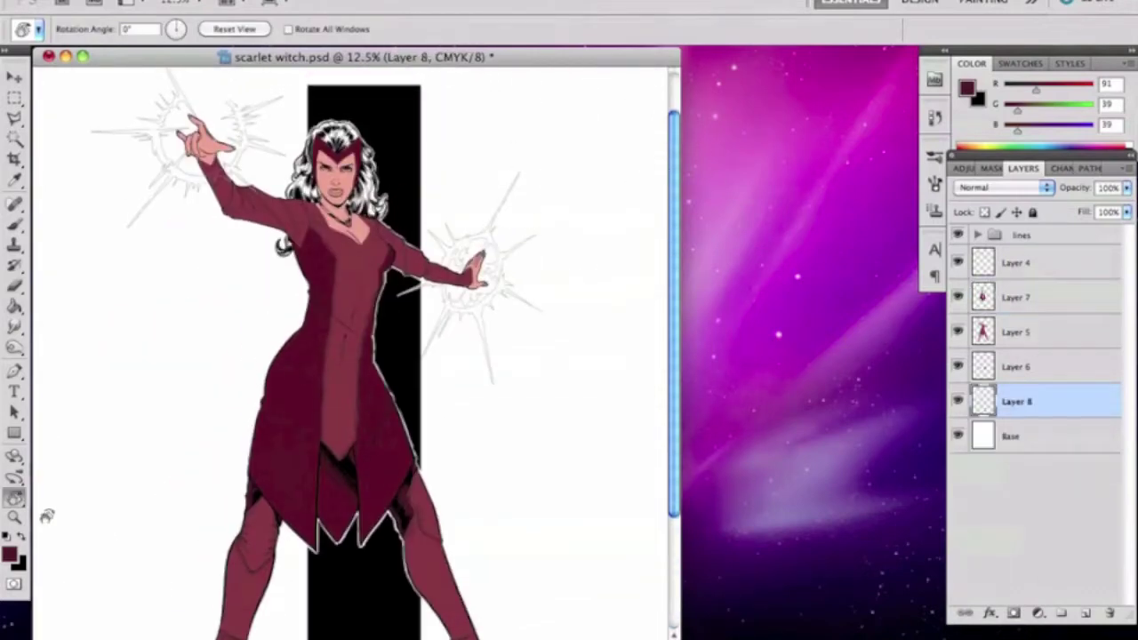
click(11, 556)
click(759, 333)
key(Return)
Paint the hair above the headpiece's centre brown, then sample the sleeve's dark red and switch to Layer 7
key(super+equal)
key(super+equal)
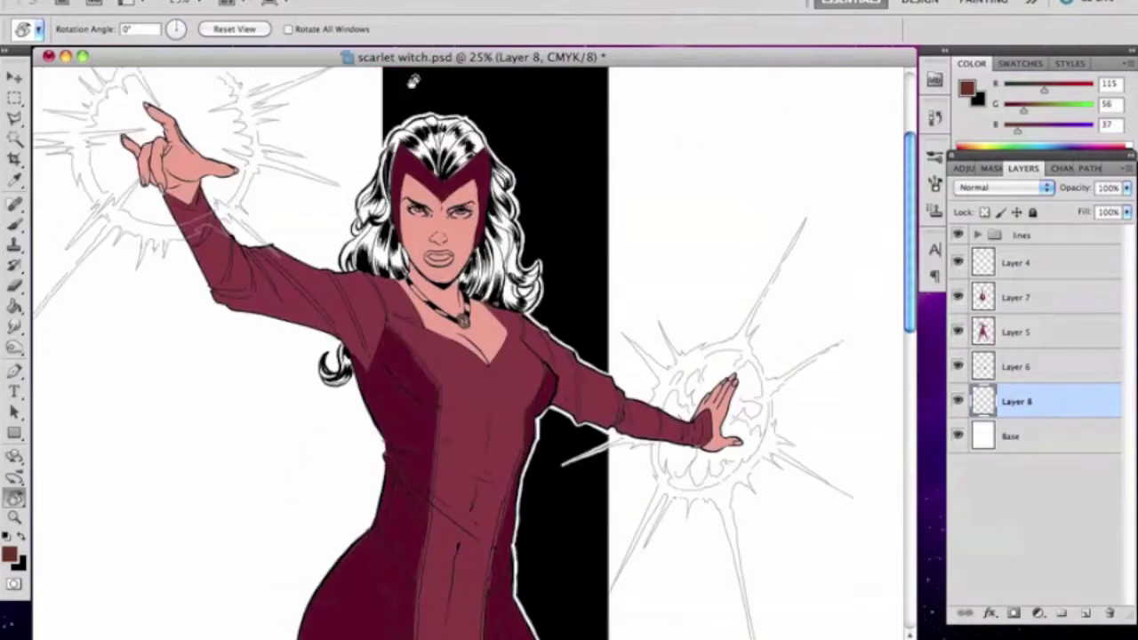
key(b)
alt+click(581, 384)
key(alt+bracketright)
key(alt+bracketright)
key(alt+bracketright)
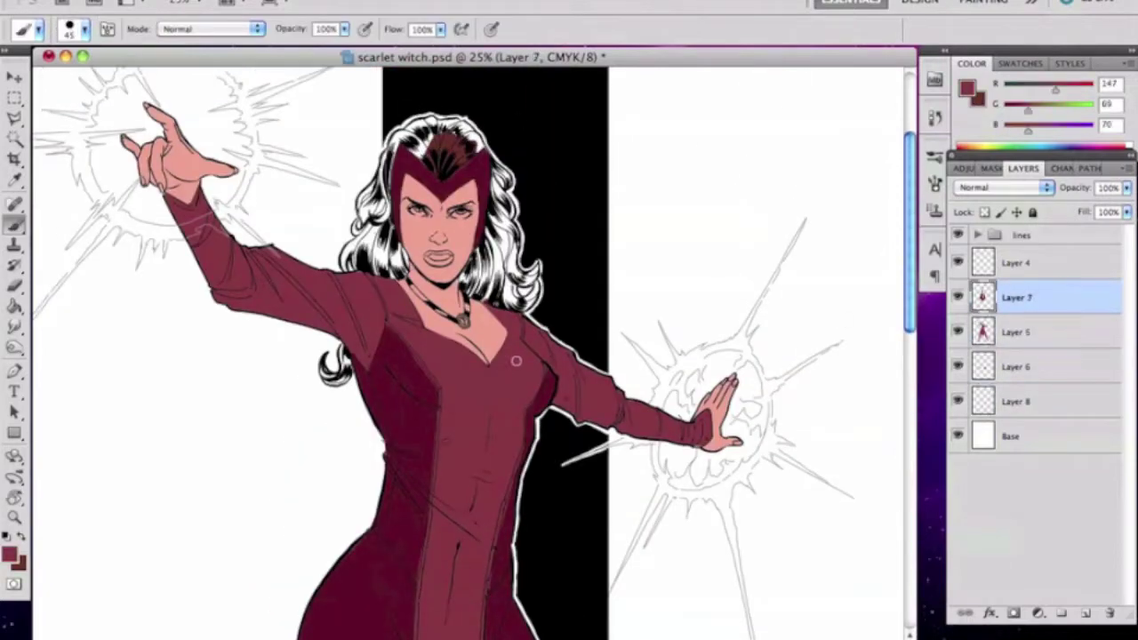
Sample the hair brown and paint the hair on the raised-arm side of the face on Layer 8
alt+click(421, 156)
key(alt+bracketleft)
key(alt+bracketleft)
key(alt+bracketleft)
mouse_move(421, 156)
mouse_down()
mouse_move(392, 146)
mouse_move(351, 266)
mouse_up()
key(bracketright)
key(bracketright)
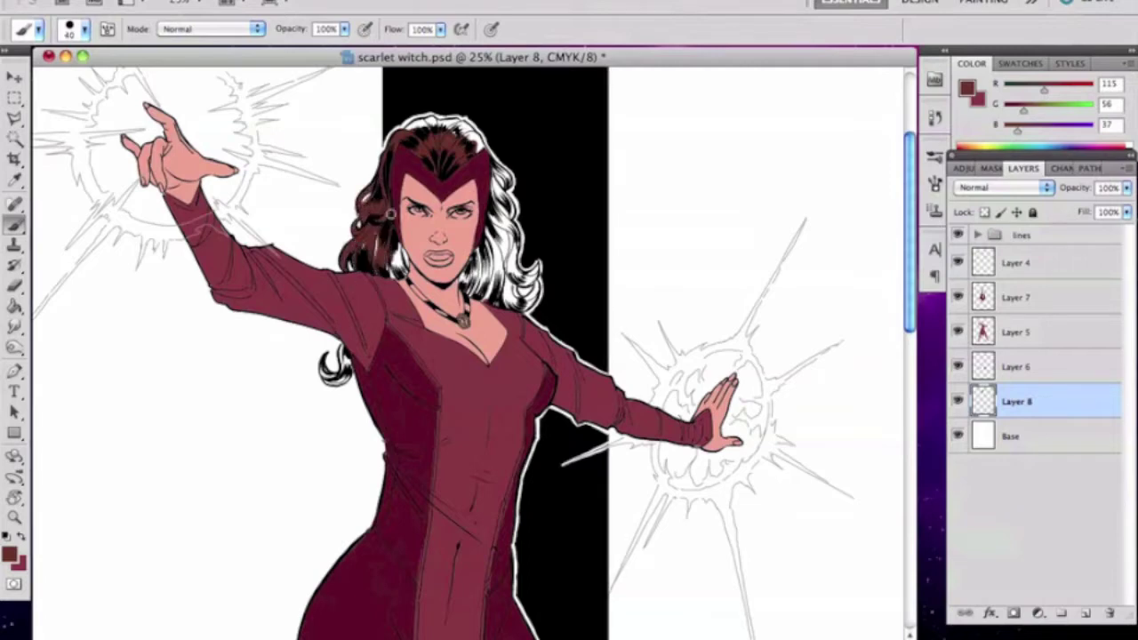
Paint the remaining hair brown on Layer 8, covering the outstretched-arm side, its curled tip and the crown's outer edge
key(bracketright)
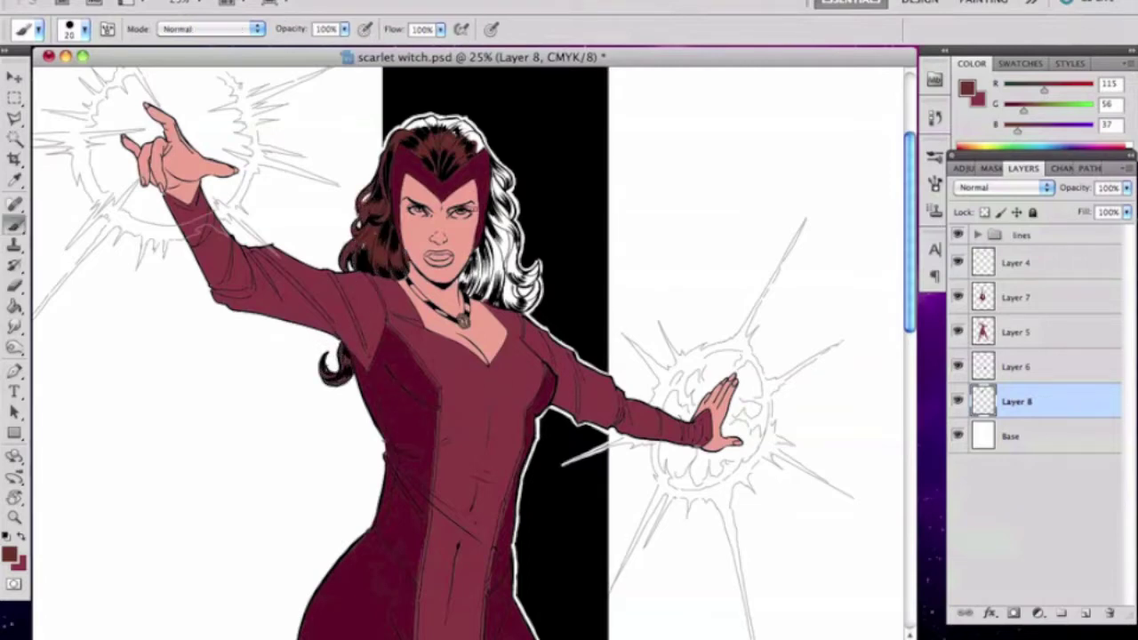
drag(488, 240, 511, 213)
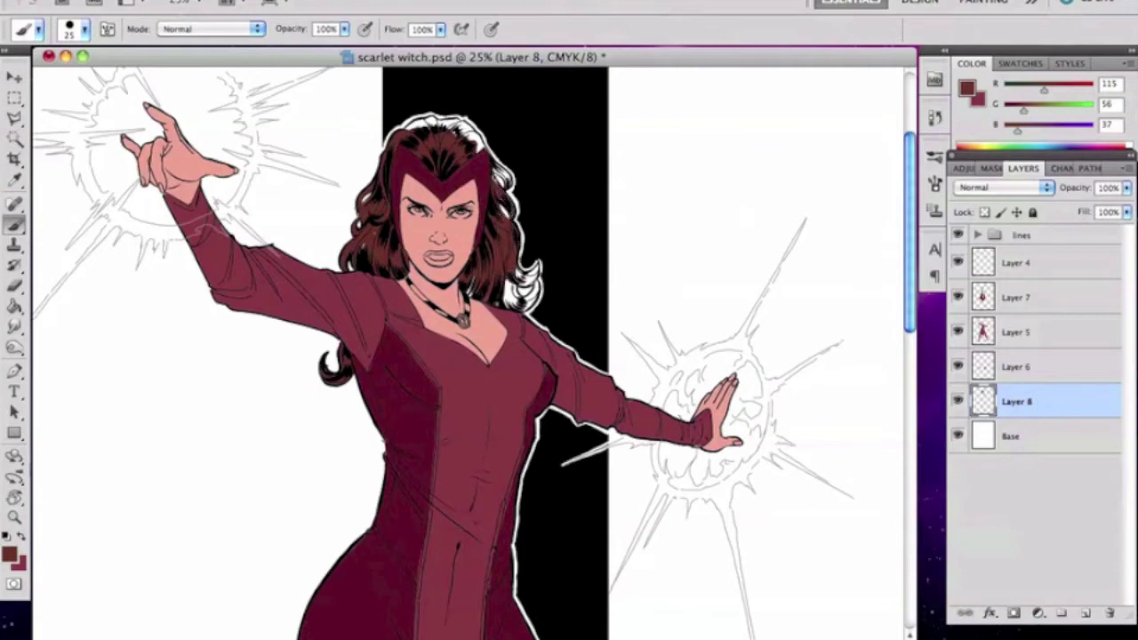
drag(623, 223, 294, 273)
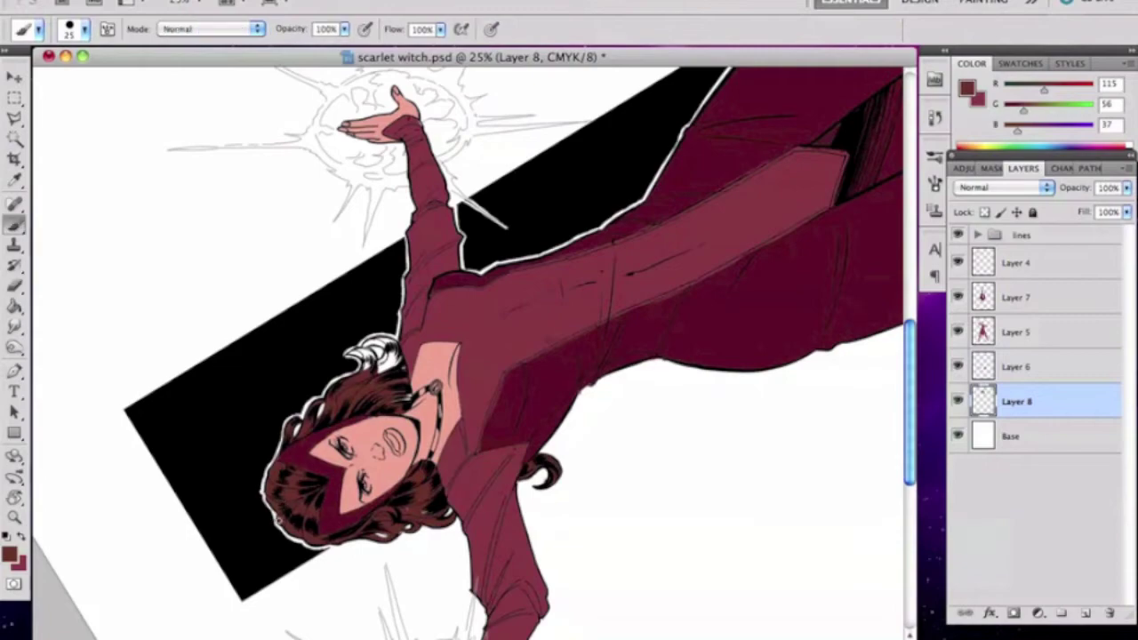
key(r)
key(Escape)
key(b)
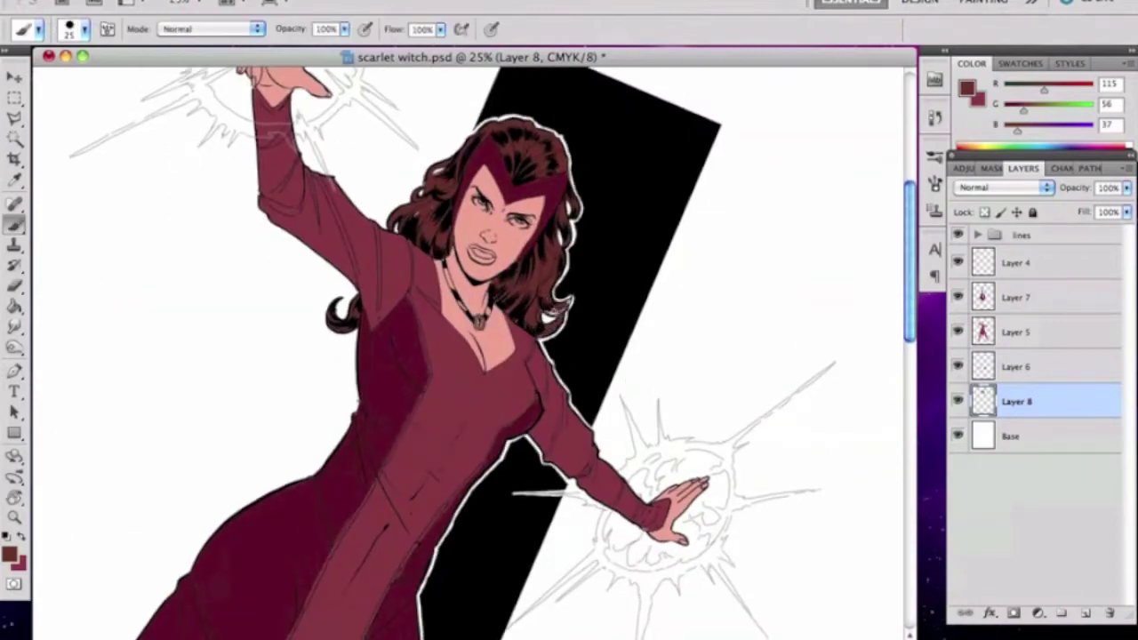
key(r)
key(Escape)
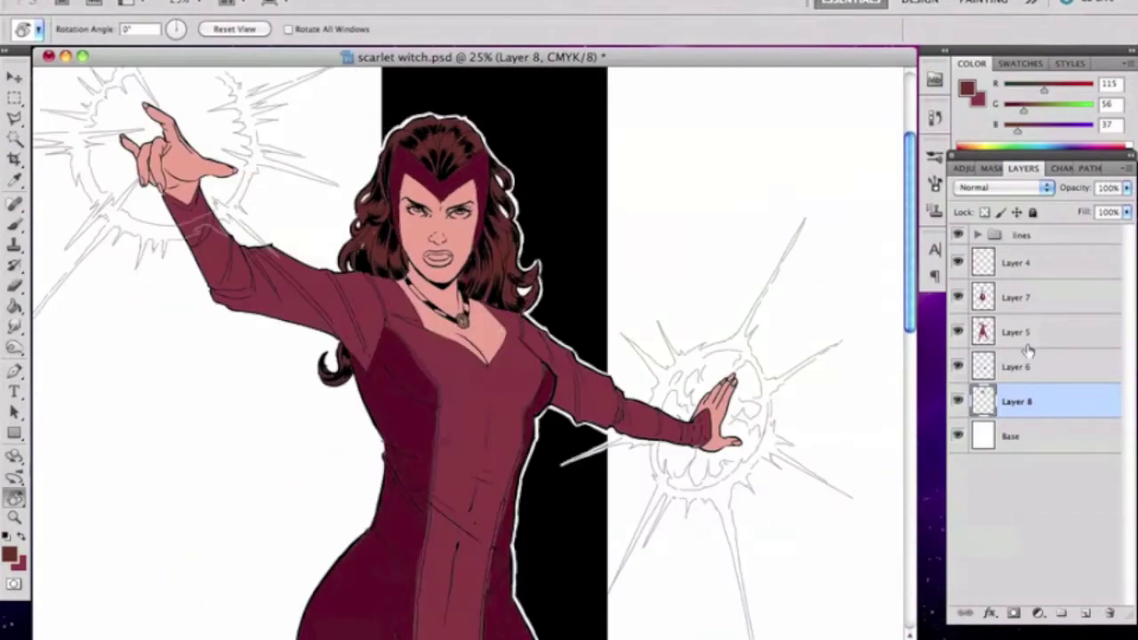
Add a new layer above Layer 4, and clean up the brown hair edges around the headpiece on Layer 8
click(1085, 614)
key(super+equal)
key(super+equal)
click(1017, 437)
key(b)
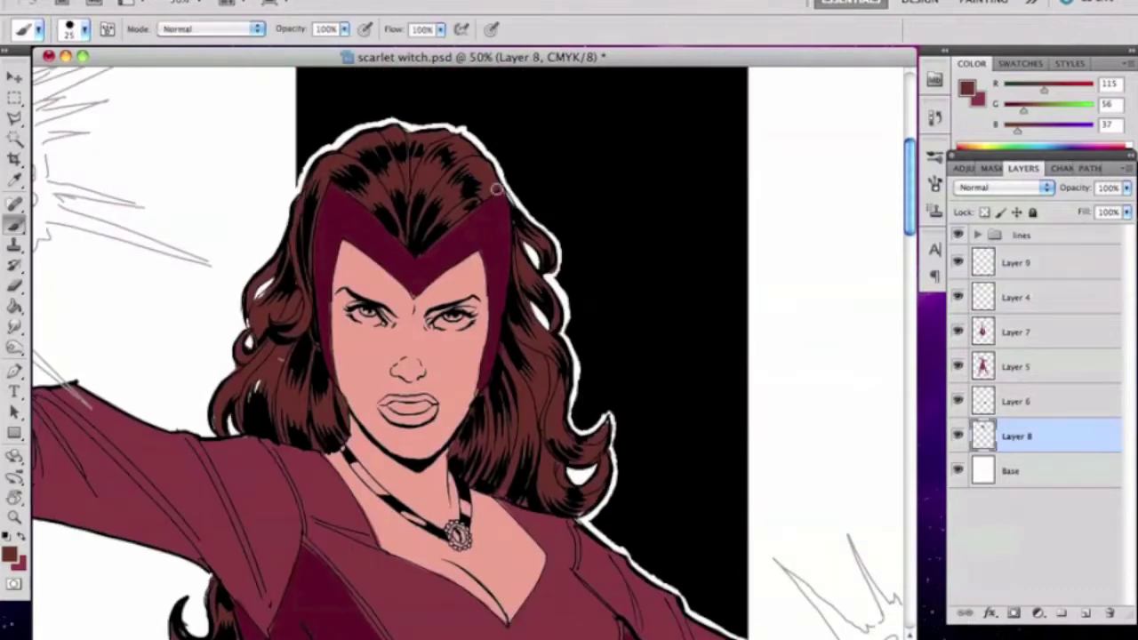
key(e)
key(b)
key(e)
key(b)
key(e)
key(b)
key(e)
On Layer 9, set the foreground colour to pale pink (R 243, G 213, B 202) for the whites of the eyes
click(1005, 286)
key(b)
alt+click(438, 402)
key(e)
key(b)
key(e)
click(994, 271)
click(11, 556)
click(648, 234)
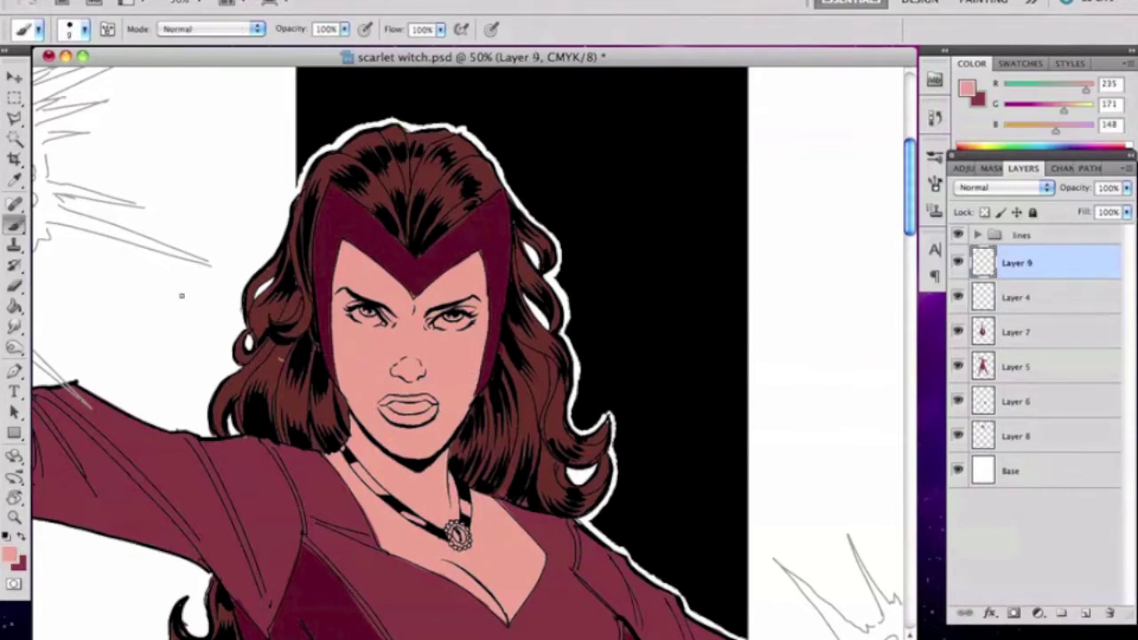
click(1022, 213)
key(b)
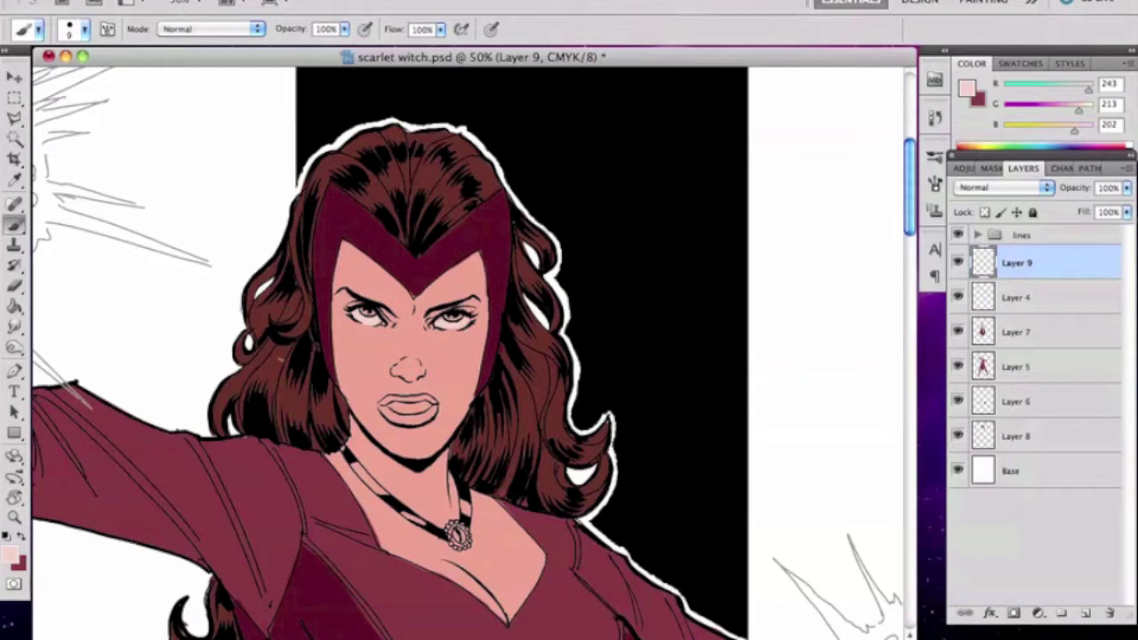
Set the foreground colour to deep red (R 161, G 52, B 52) and paint the lips on Layer 9
click(10, 556)
click(384, 402)
key(Return)
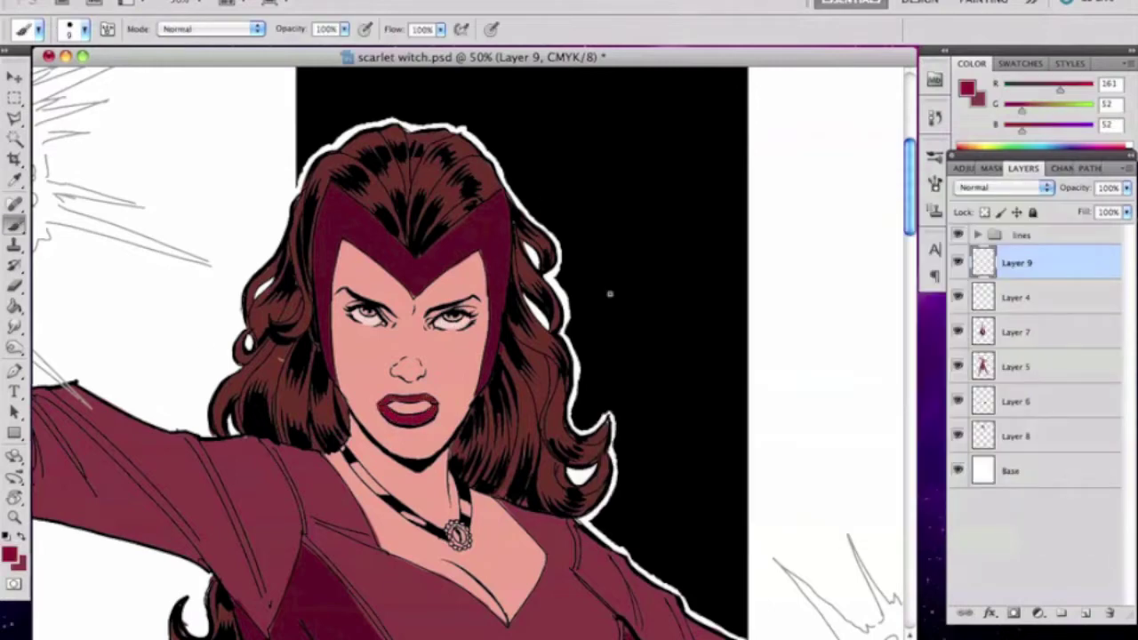
Add a new layer below Layer 9 and paint both irises green (R 84, G 139, B 73)
click(1085, 614)
key(i)
click(11, 556)
click(858, 382)
click(720, 331)
key(Return)
key(b)
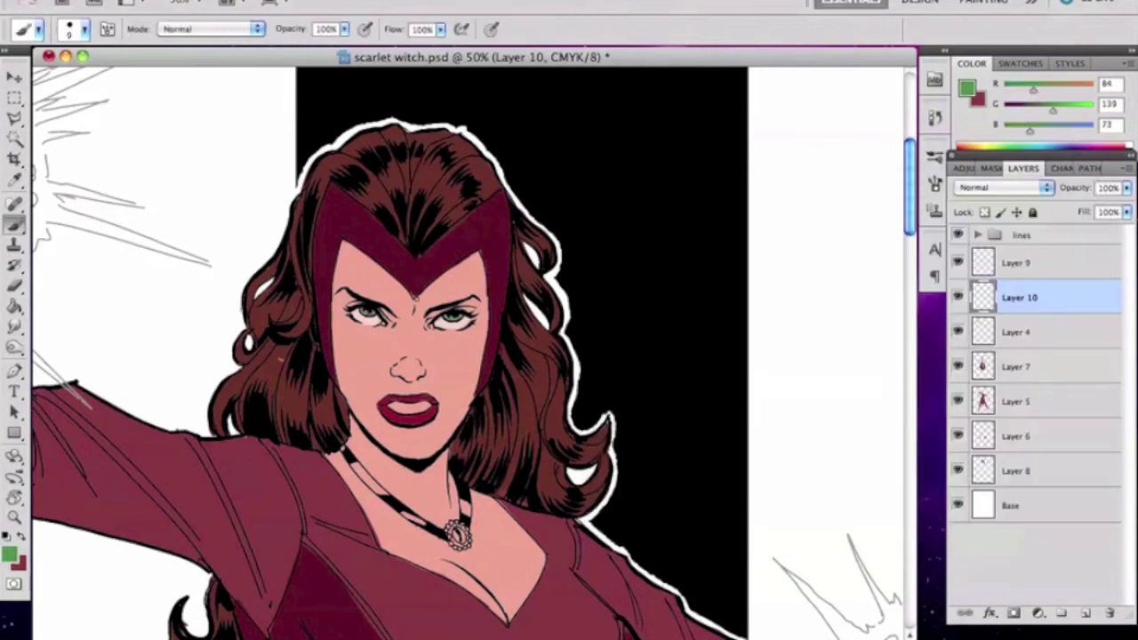
Choose a pale yellow foreground colour and paint the teeth between the lips
click(11, 555)
click(859, 431)
click(656, 238)
click(1026, 214)
drag(391, 408, 430, 407)
Colour the choker pendant with a golden-brown rim and a red gem matching the lips
click(11, 556)
click(859, 432)
click(738, 300)
key(Return)
key(b)
click(1017, 331)
click(1017, 262)
key(i)
click(462, 569)
Set the foreground colour to dark grey (R 73, G 74, B 85) and paint the choker band on Layer 9
click(11, 556)
click(859, 305)
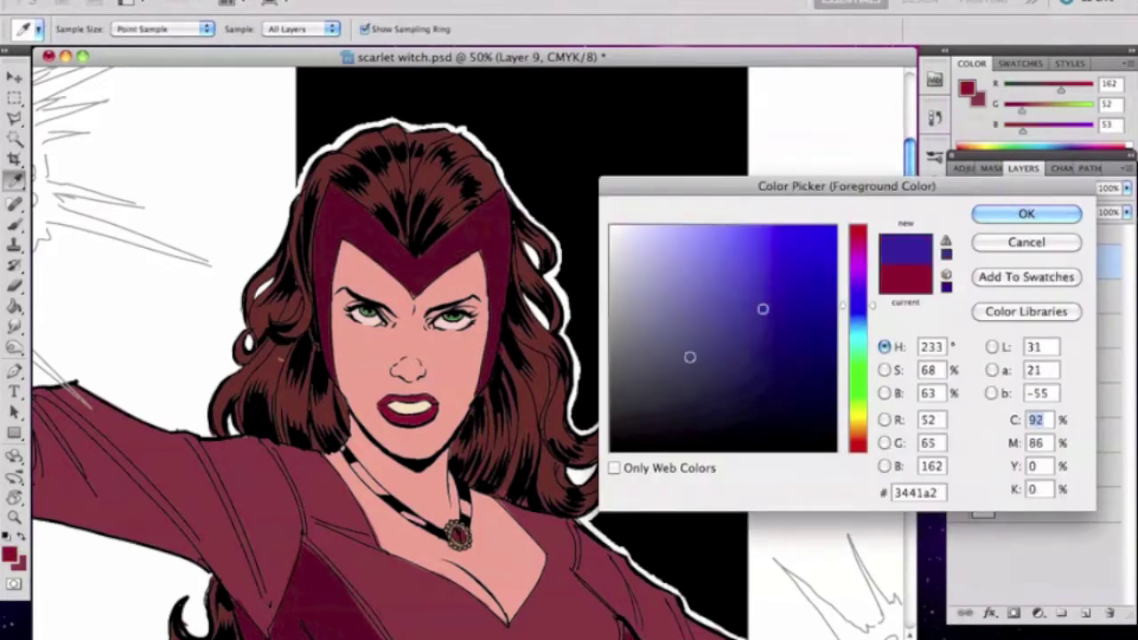
click(690, 356)
key(Return)
key(b)
click(10, 556)
key(Return)
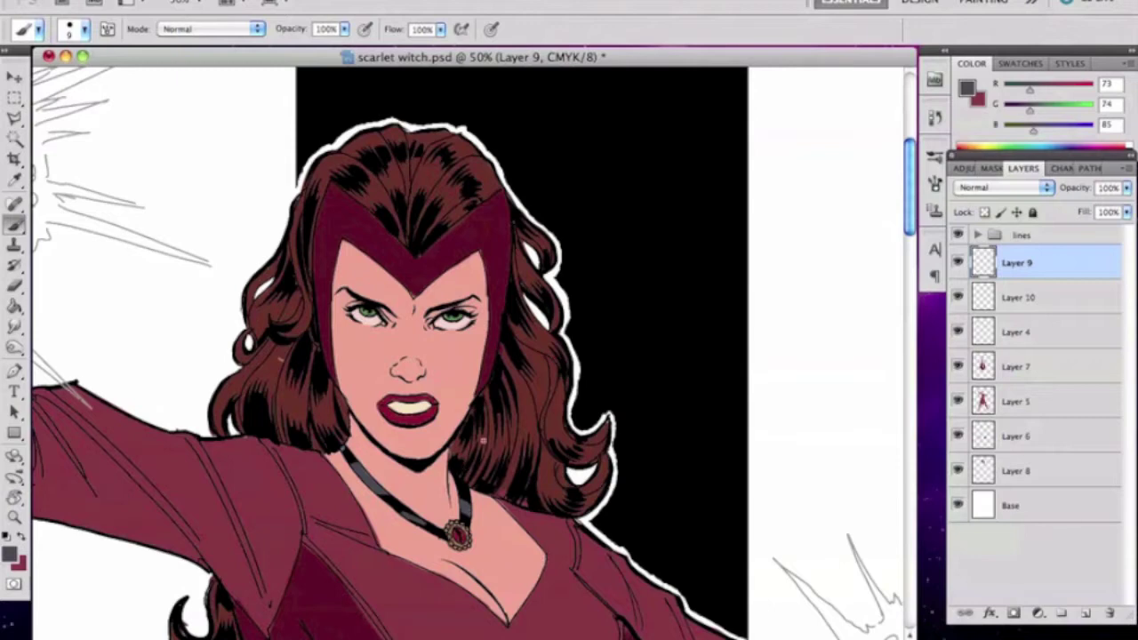
Make Layer 4 the active layer and sample the skin tone (R 235, G 171, B 148)
super+click(491, 490)
key(e)
key(b)
super+click(366, 514)
alt+click(366, 514)
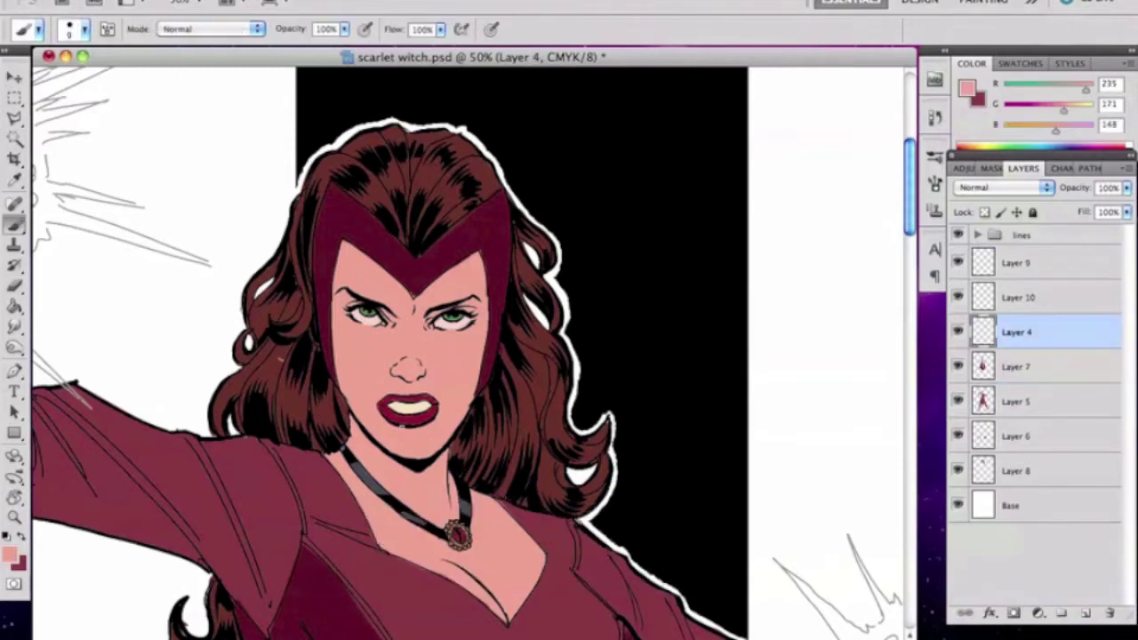
super+click(394, 240)
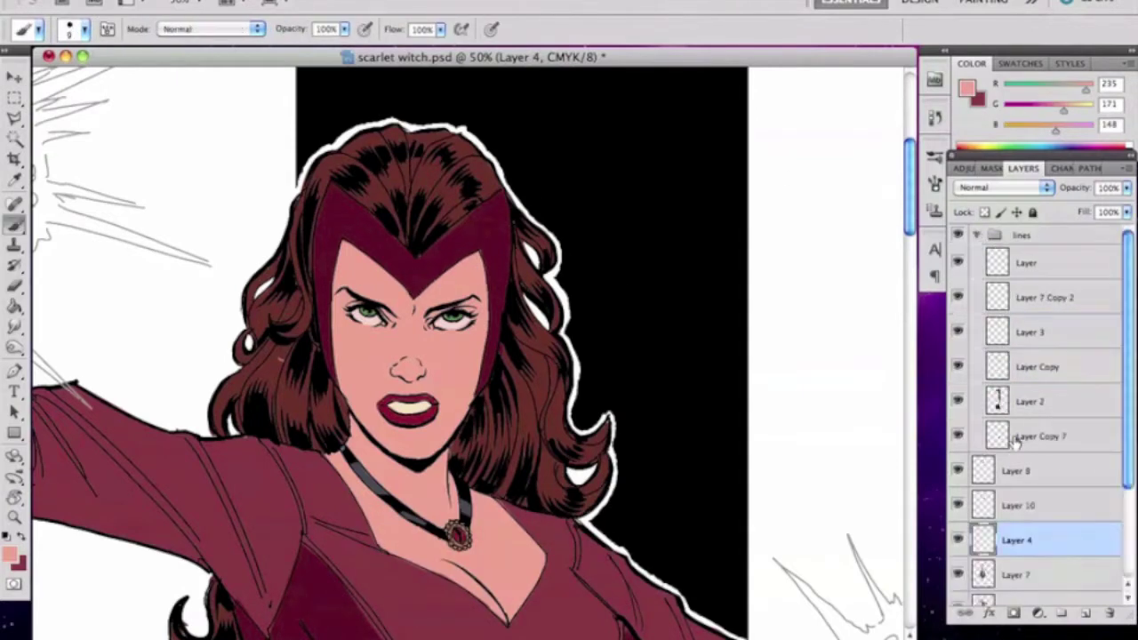
super+click(399, 247)
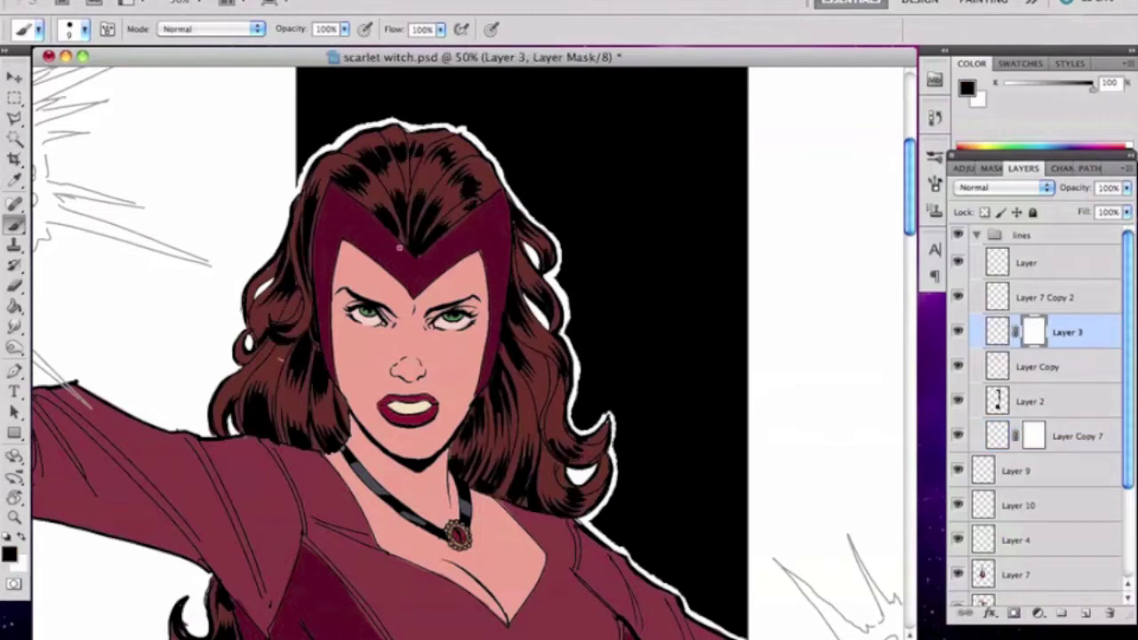
super+right_click(444, 336)
click(521, 366)
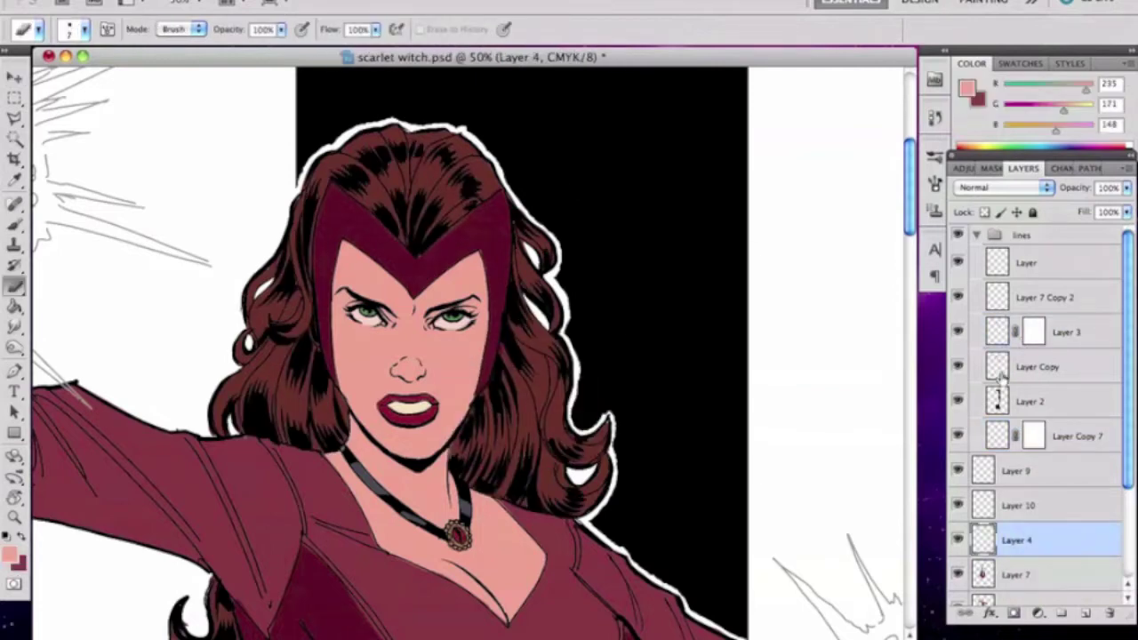
Touch up the flats around the face and neck on Layer 4, sample the hair brown on Layer 8, and save the document
super+click(303, 349)
super+click(590, 309)
alt+click(453, 453)
key(e)
super+click(453, 454)
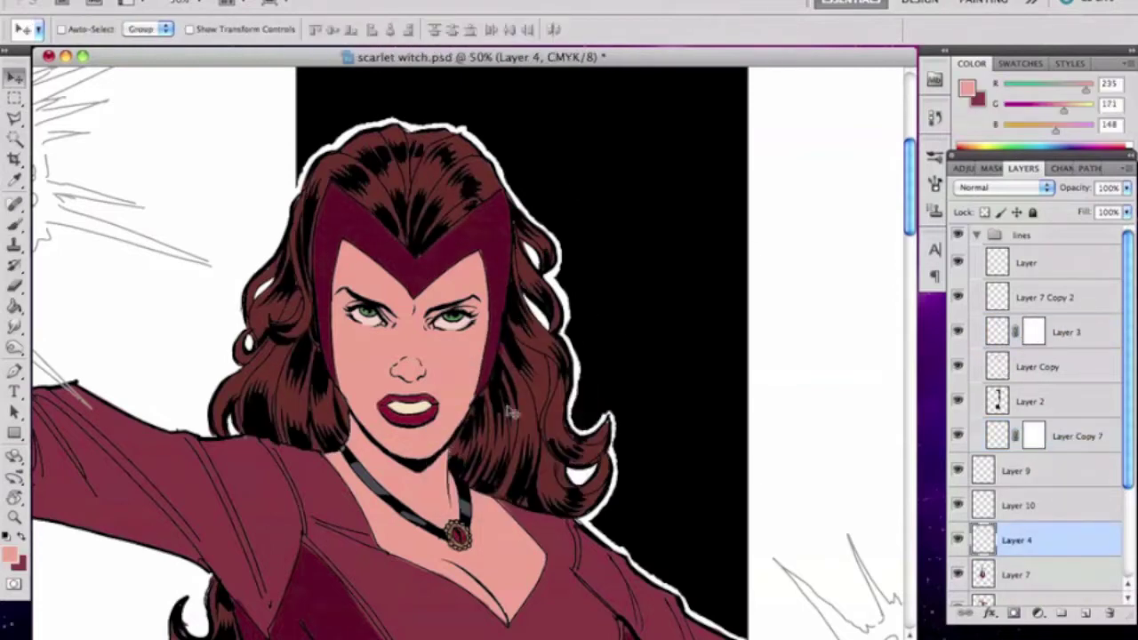
alt+click(455, 452)
super+click(455, 452)
key(b)
key(super+minus)
key(super+minus)
key(super+minus)
key(super+minus)
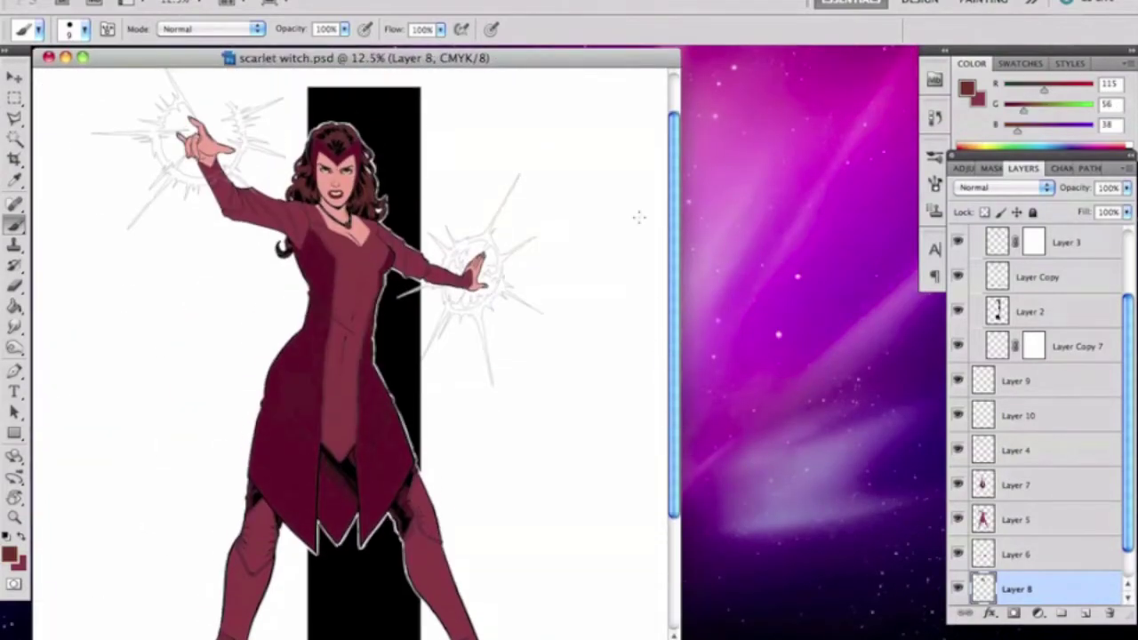
Select Layer 4 and add a new layer directly above it for the skin rendering
key(super+equal)
key(super+equal)
scroll(843, 267, up, 5)
super+right_click(445, 298)
click(471, 325)
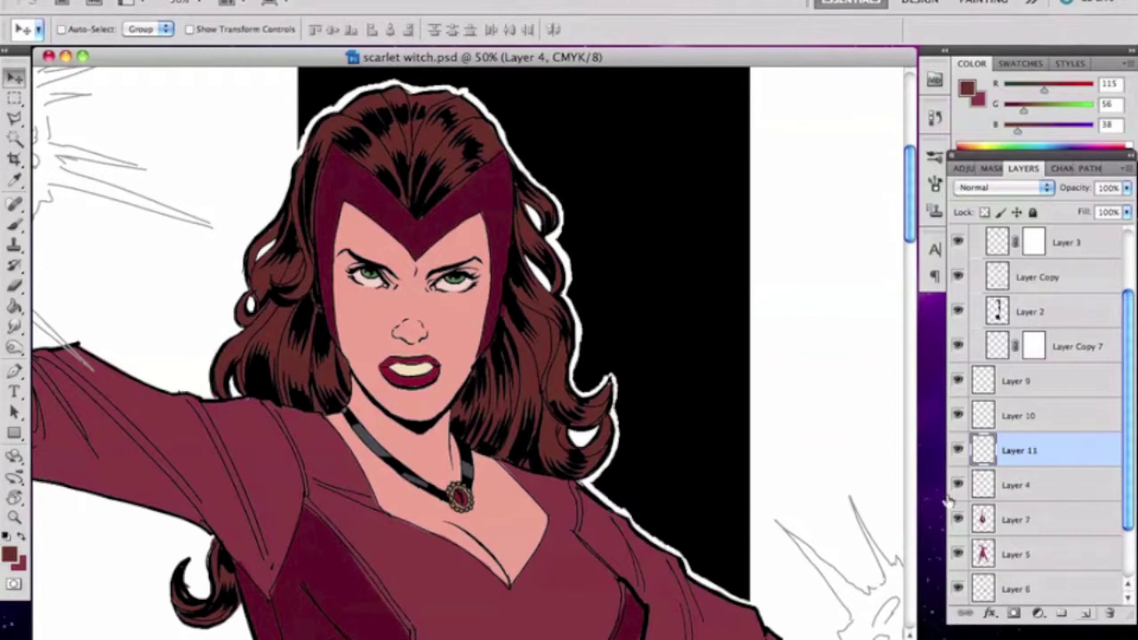
Clip Layer 11 to Layer 4 and fill the skin on Layer 4 with a darker tone (R 190, G 116, B 98)
click(9, 556)
click(696, 244)
click(1024, 213)
key(g)
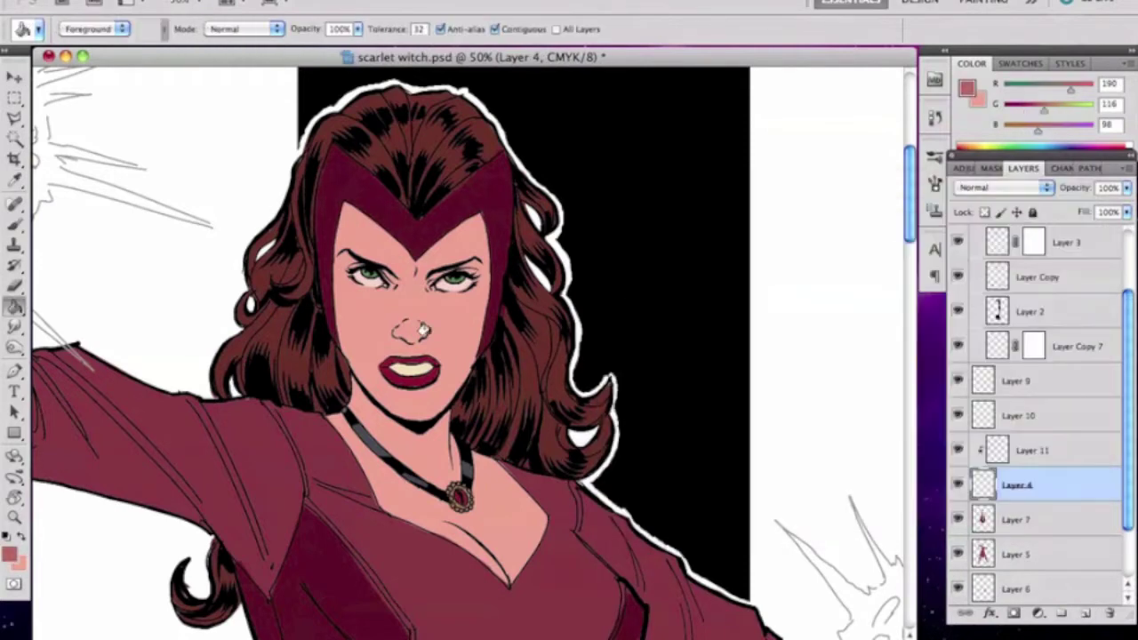
click(374, 320)
click(498, 533)
On Layer 11, brush the lighter skin tone (R 235, G 171, B 148) over the forehead at 40% opacity
key(r)
key(super+minus)
key(g)
key(alt+bracketright)
key(b)
key(x)
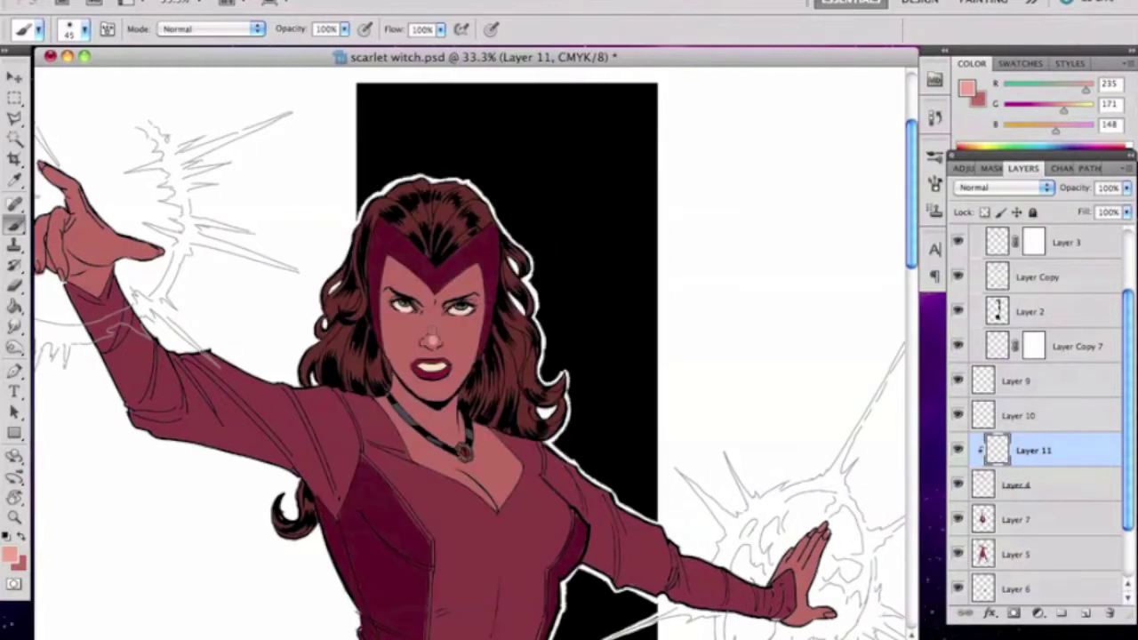
key(4)
mouse_move(442, 285)
mouse_down()
mouse_move(412, 287)
mouse_move(467, 282)
mouse_up()
key(bracketright)
key(bracketright)
key(bracketright)
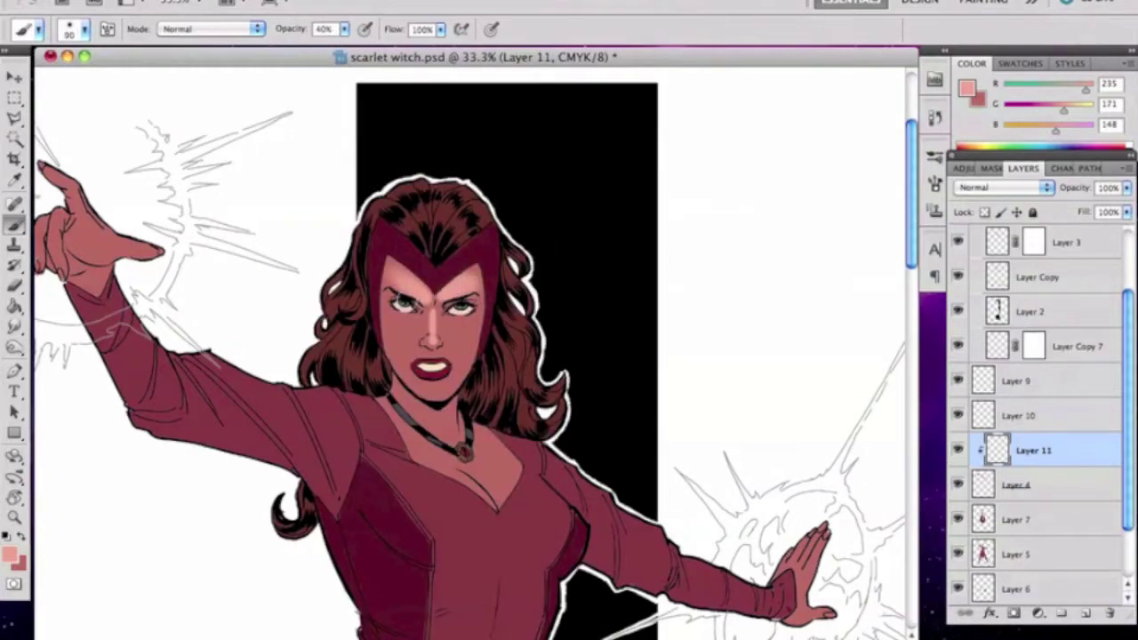
Build up the light skin tone across the cheeks, nose, brow and chin on Layer 11
key(super+equal)
mouse_move(369, 305)
mouse_down()
mouse_move(386, 326)
mouse_move(426, 293)
mouse_move(485, 396)
mouse_move(477, 408)
mouse_move(622, 368)
mouse_up()
key(r)
key(r)
key(3)
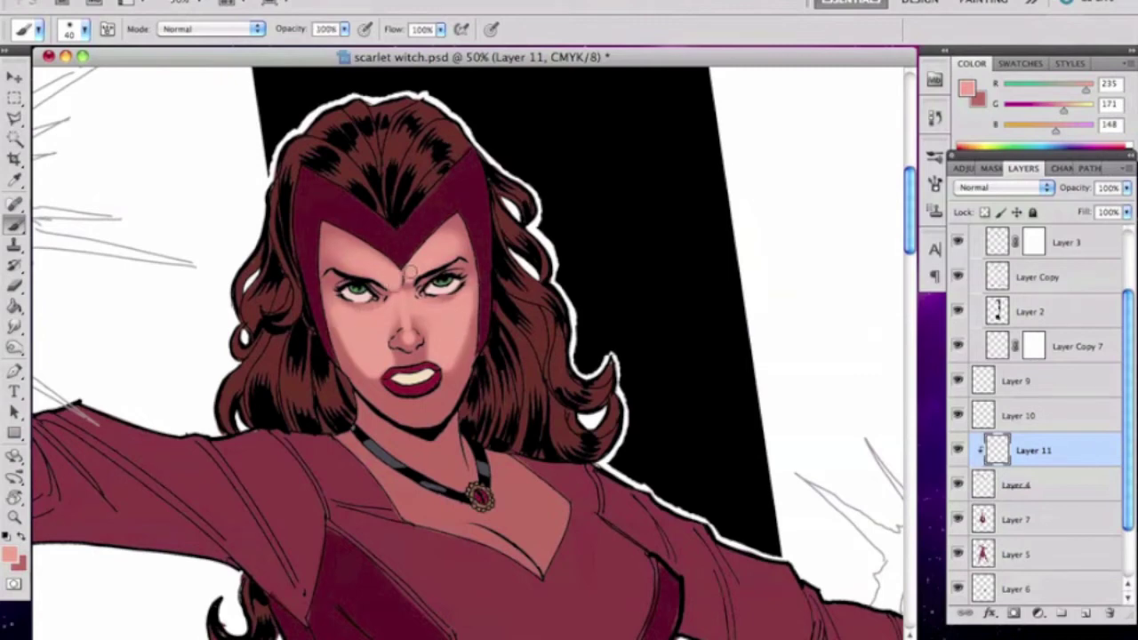
Refine the light tone around the brow and eyes on Layer 11, using the eraser at 20% opacity
key(e)
right_click(451, 217)
key(Return)
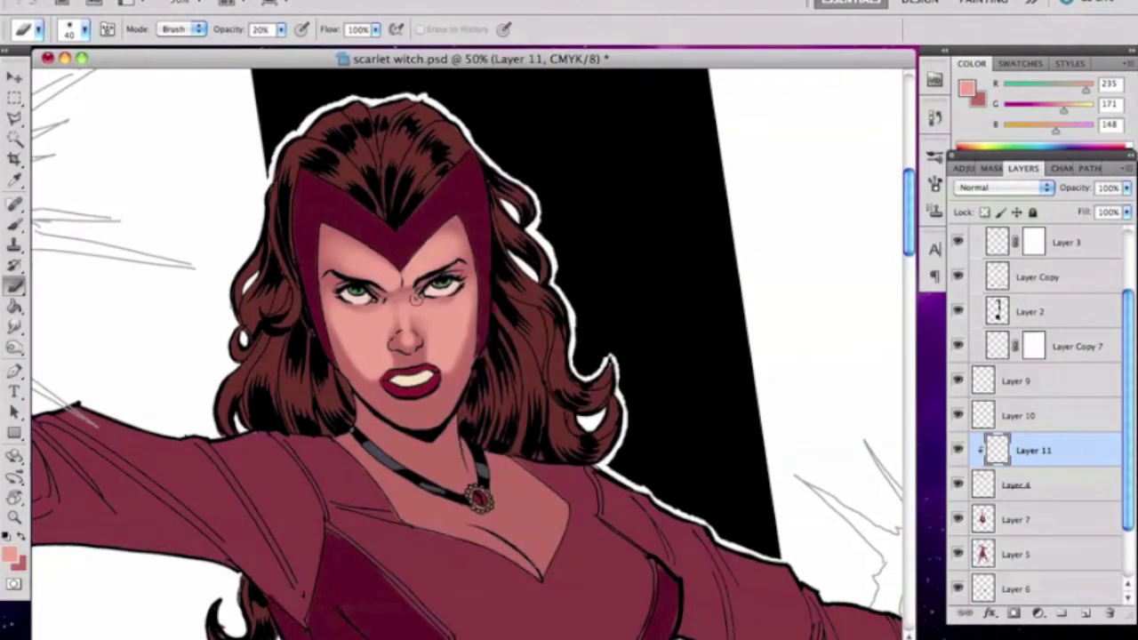
key(b)
key(r)
mouse_move(412, 268)
mouse_down()
mouse_move(531, 443)
mouse_move(464, 249)
mouse_up()
key(e)
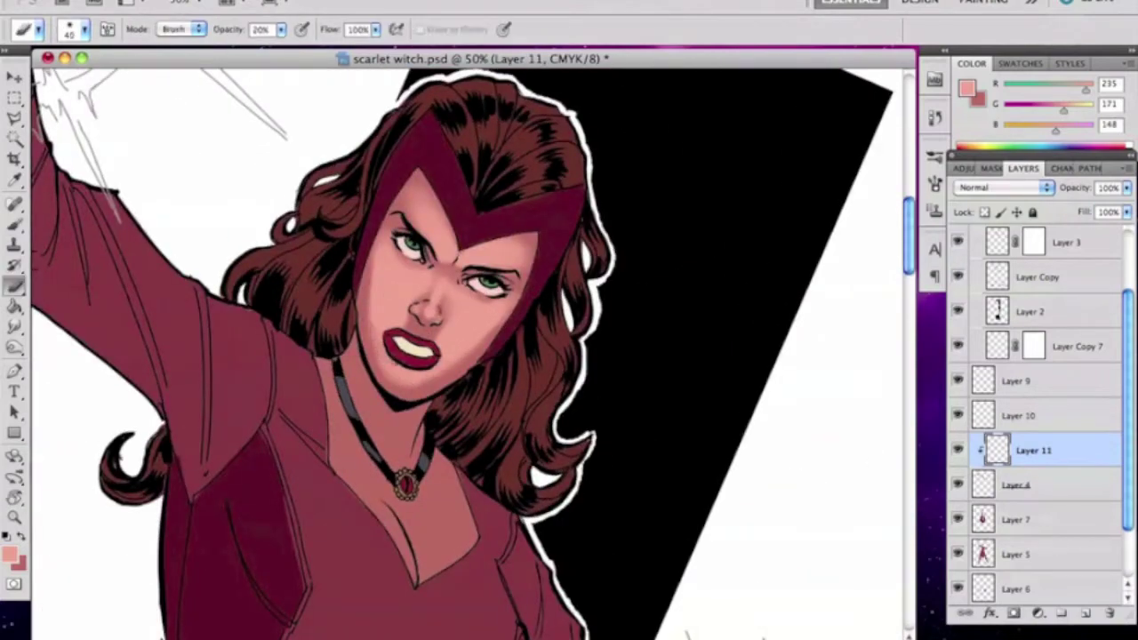
Paint the light skin tone onto the neck and chest on Layer 11 with a brush at 40% opacity
key(r)
mouse_move(356, 489)
mouse_down()
mouse_move(436, 534)
mouse_move(436, 397)
mouse_move(503, 418)
mouse_up()
key(b)
mouse_move(532, 427)
mouse_down()
mouse_move(549, 394)
mouse_move(513, 426)
mouse_up()
key(4)
key(bracketright)
key(bracketright)
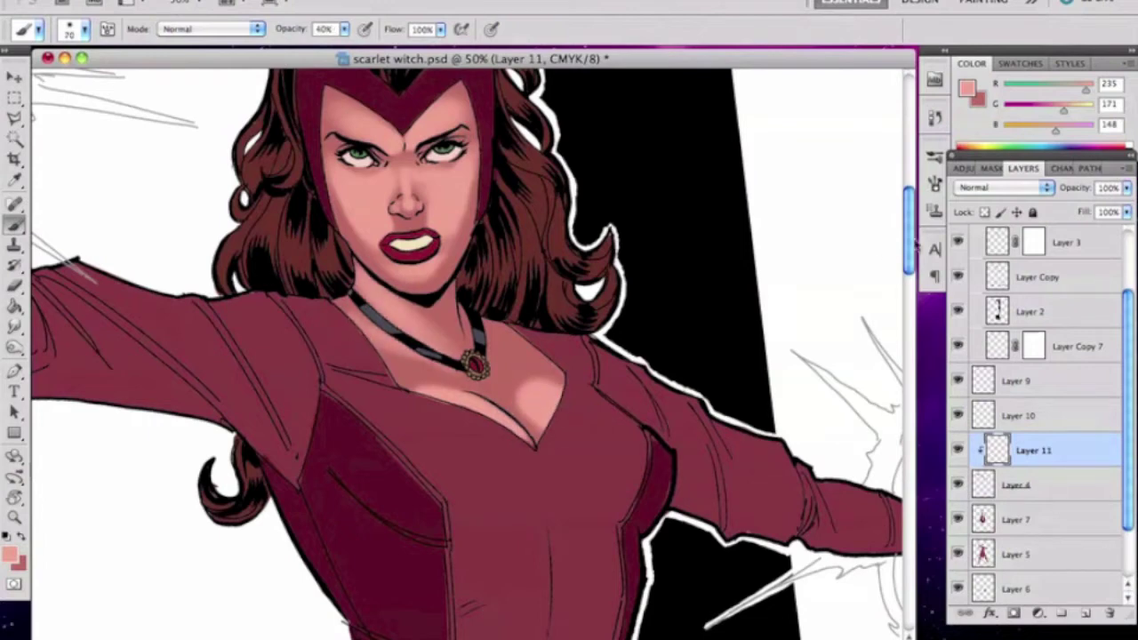
scroll(889, 247, up, 3)
key(2)
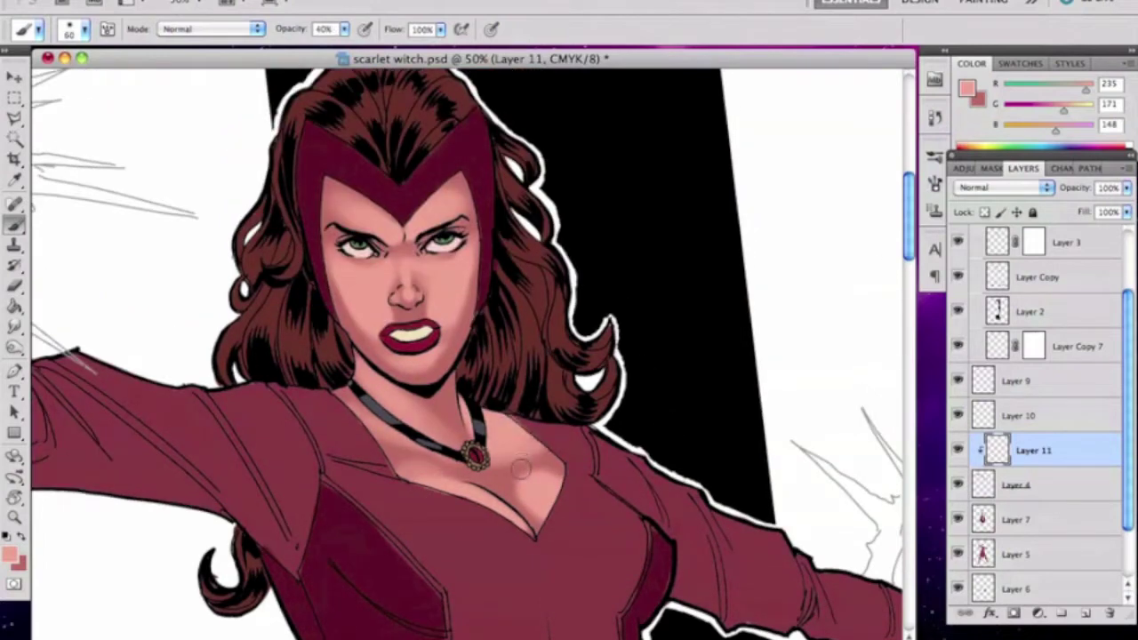
Soften the chest highlights with a larger brush, and refine the nose bridge with a size 30 brush at 100% opacity
key(bracketright)
key(bracketright)
key(bracketright)
key(bracketright)
key(0)
key(bracketleft)
key(bracketleft)
key(bracketleft)
key(bracketleft)
key(bracketleft)
key(bracketleft)
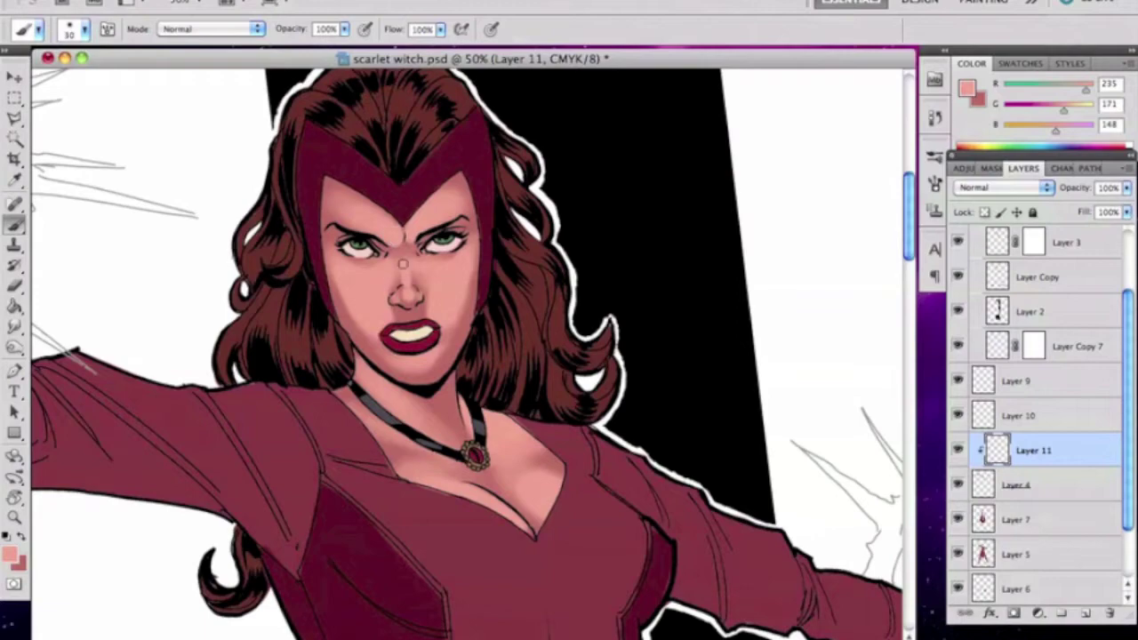
key(bracketright)
key(bracketright)
key(bracketright)
Paint the light skin tone onto the raised hand on Layer 11 with a size 100 brush at 40% opacity
key(r)
key(ctrl+minus)
key(ctrl+minus)
drag(465, 157, 302, 249)
key(b)
key(0)
key(bracketleft)
key(bracketright)
key(bracketright)
key(bracketright)
key(bracketright)
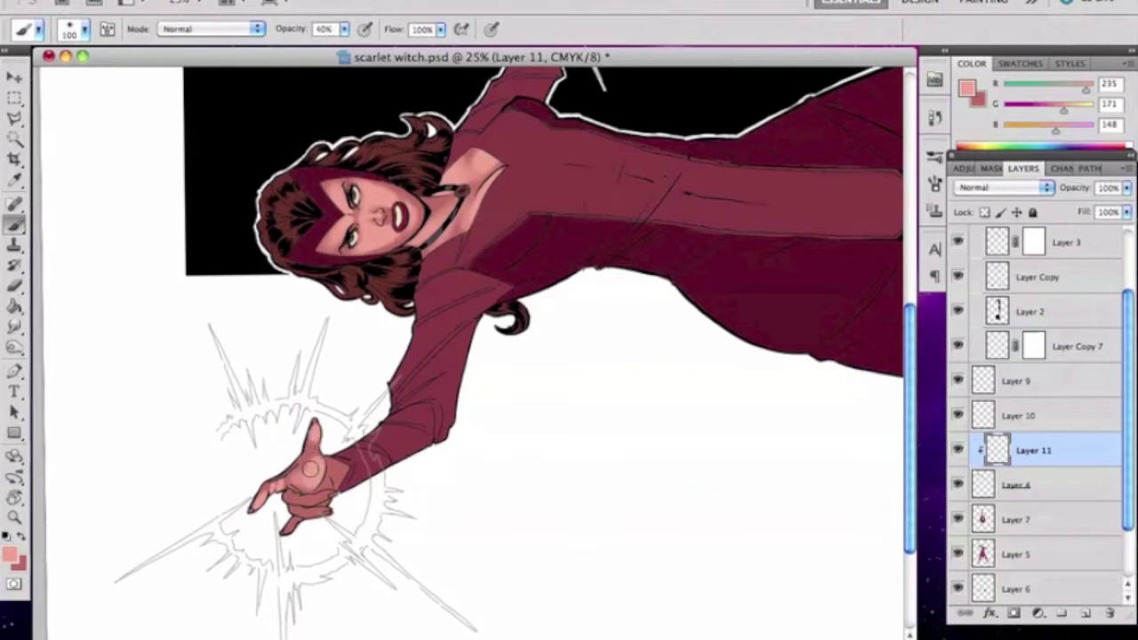
Paint the light skin tone onto the outstretched hand on Layer 11, using a smaller brush at 100% opacity
key(r)
mouse_move(293, 485)
mouse_down()
mouse_move(654, 485)
mouse_move(737, 508)
mouse_move(675, 389)
mouse_move(672, 397)
mouse_up()
key(b)
key(0)
key(bracketleft)
key(bracketleft)
key(bracketleft)
key(bracketleft)
key(r)
key(b)
key(0)
key(e)
key(b)
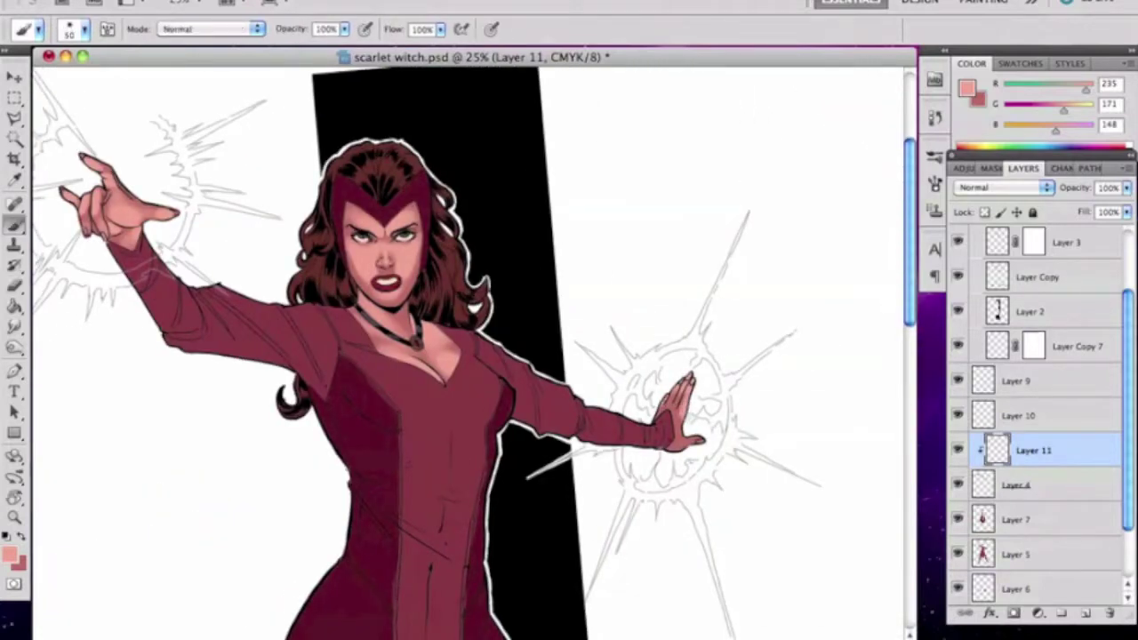
Add light tone along the cheek edge beside the hair and blend it with a size 40 eraser at 20% opacity
key(bracketright)
key(bracketright)
key(bracketright)
key(bracketright)
drag(411, 267, 414, 299)
key(e)
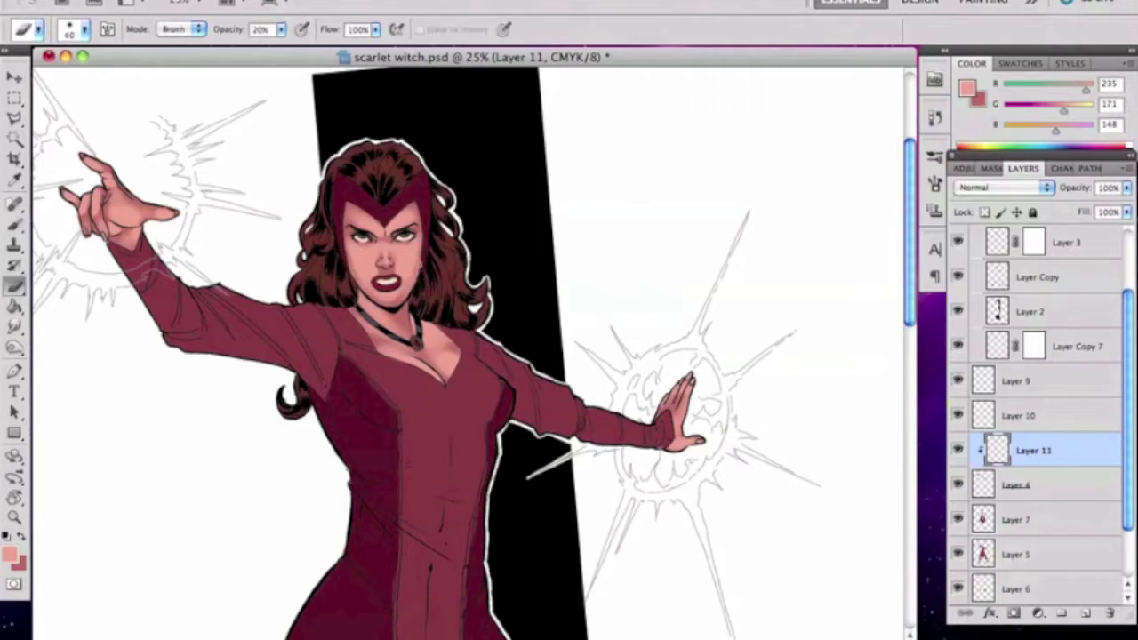
key(b)
key(e)
Add a new clipped layer above Layer 11 and set the foreground colour to pale peach, RGB 244, 207, 182
key(r)
drag(485, 146, 520, 121)
click(1085, 613)
key(x)
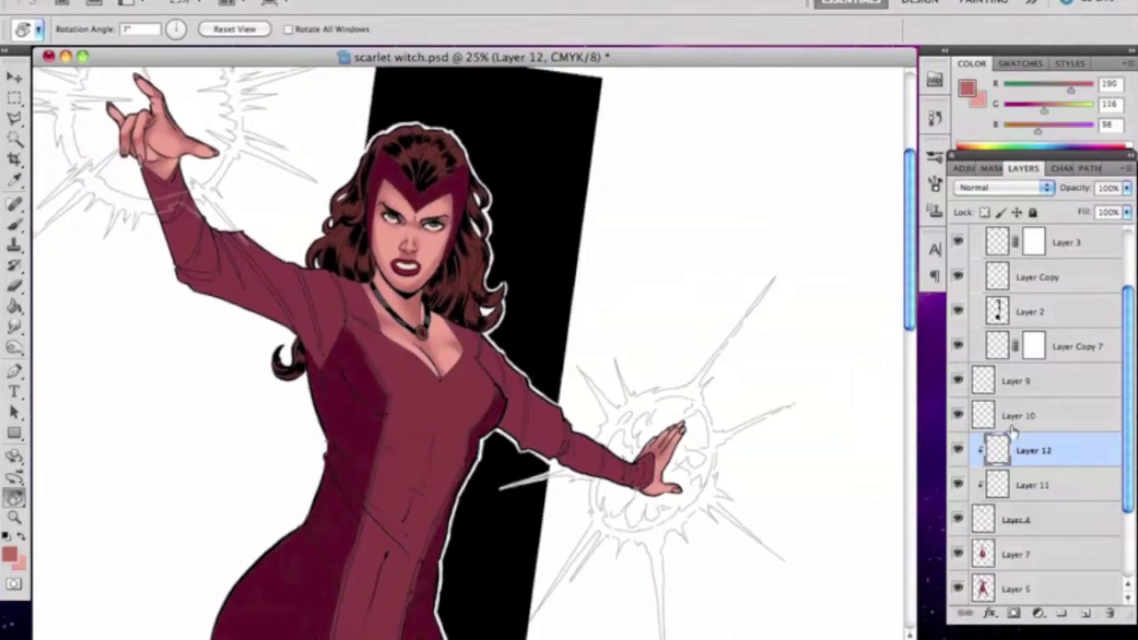
click(968, 88)
click(405, 342)
click(858, 437)
click(694, 243)
key(Return)
right_click(382, 153)
key(Escape)
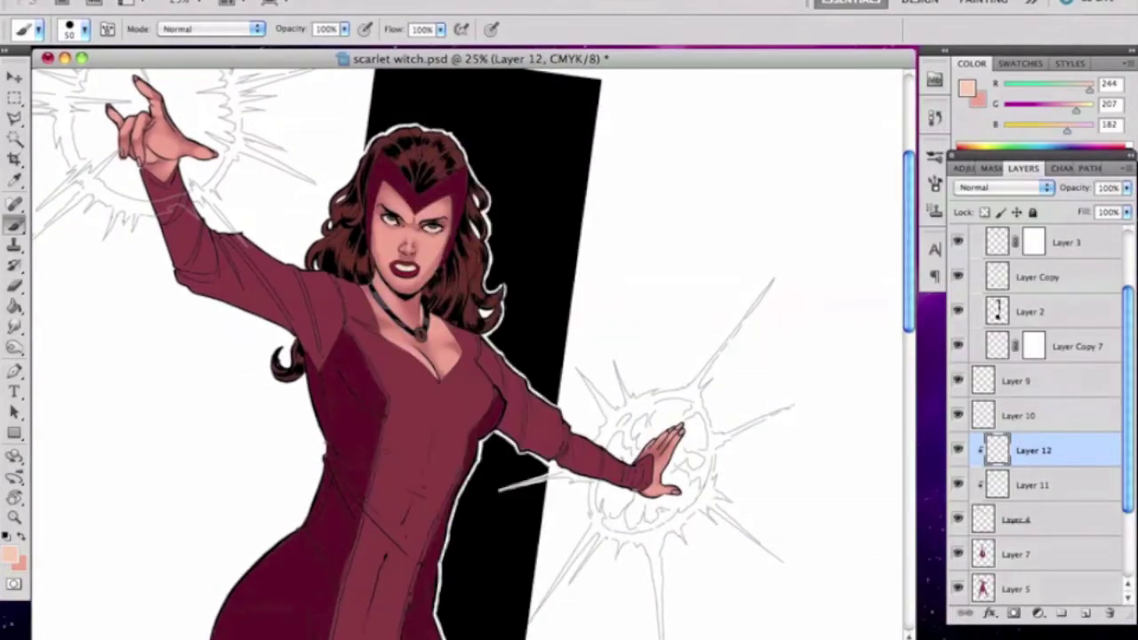
Paint a pale peach highlight down the cheek beside the nose on Layer 12 with a size 20 brush at 100% opacity
key(super+equal)
key(r)
mouse_move(418, 344)
mouse_down()
mouse_move(534, 262)
mouse_move(540, 307)
mouse_move(570, 262)
mouse_move(622, 311)
mouse_up()
key(r)
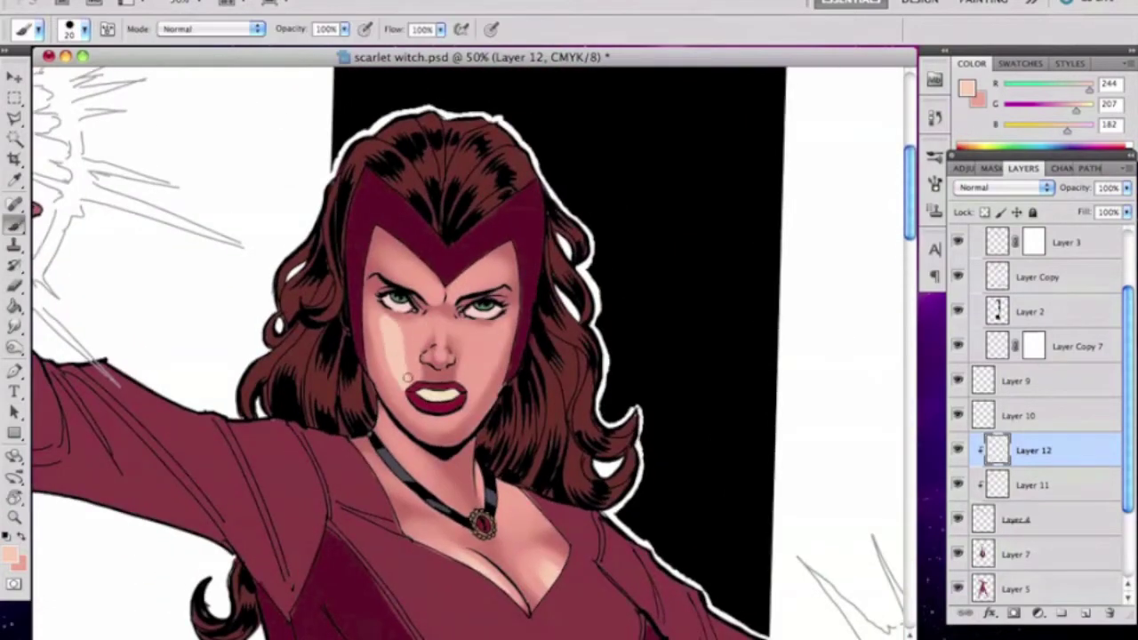
key(e)
key(b)
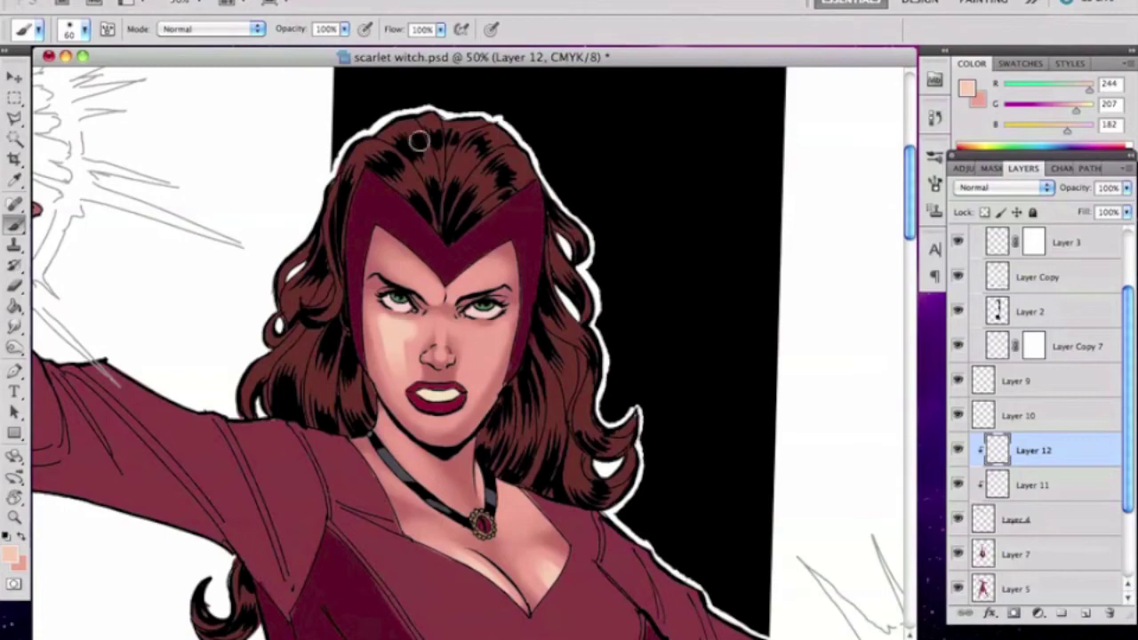
Paint pale peach highlights on the nose and chest on Layer 12 with a size 60 brush at 100% opacity
key(r)
drag(398, 227, 528, 377)
key(b)
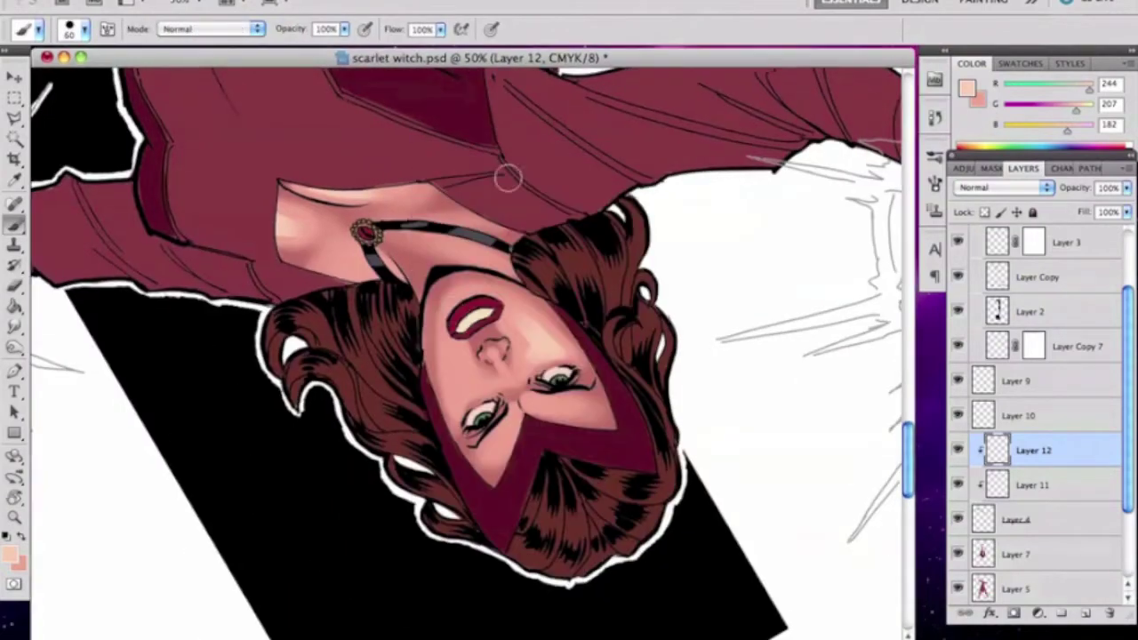
key(r)
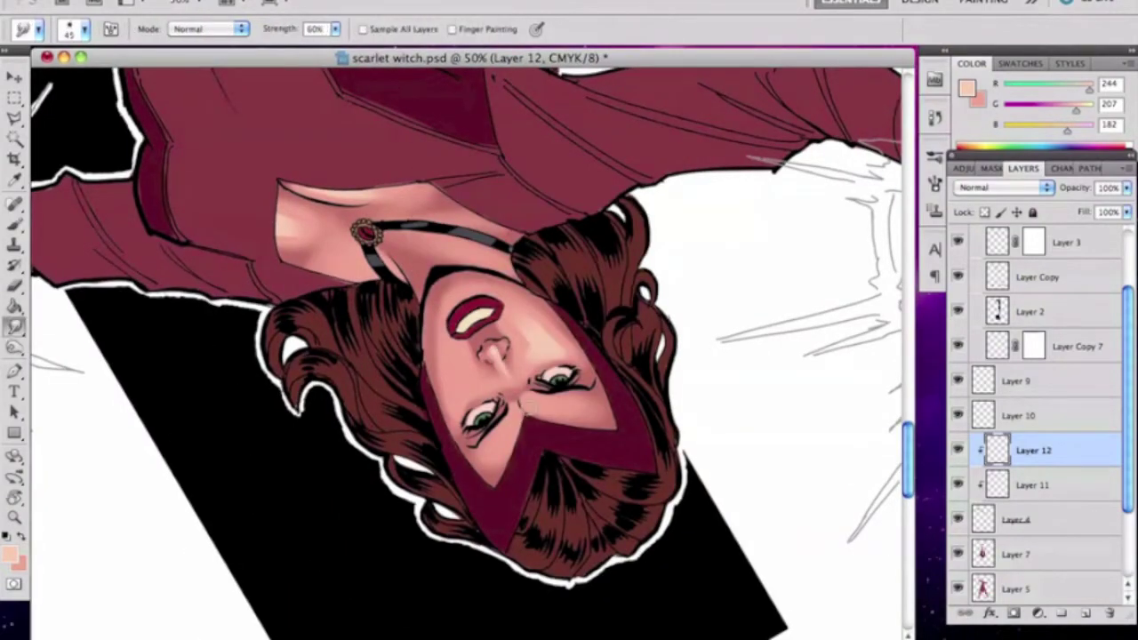
key(r)
drag(418, 356, 511, 351)
Highlight the other cheek with a size 10 brush, and blend the cheek and forehead with a size 60 brush at 40% opacity
key(b)
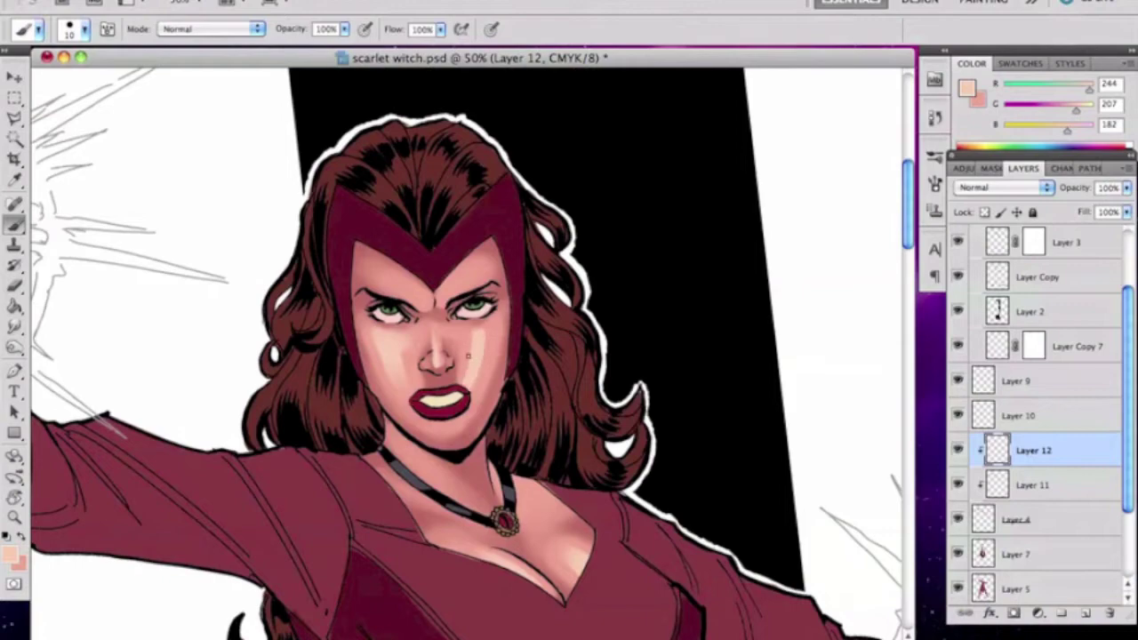
key(bracketright)
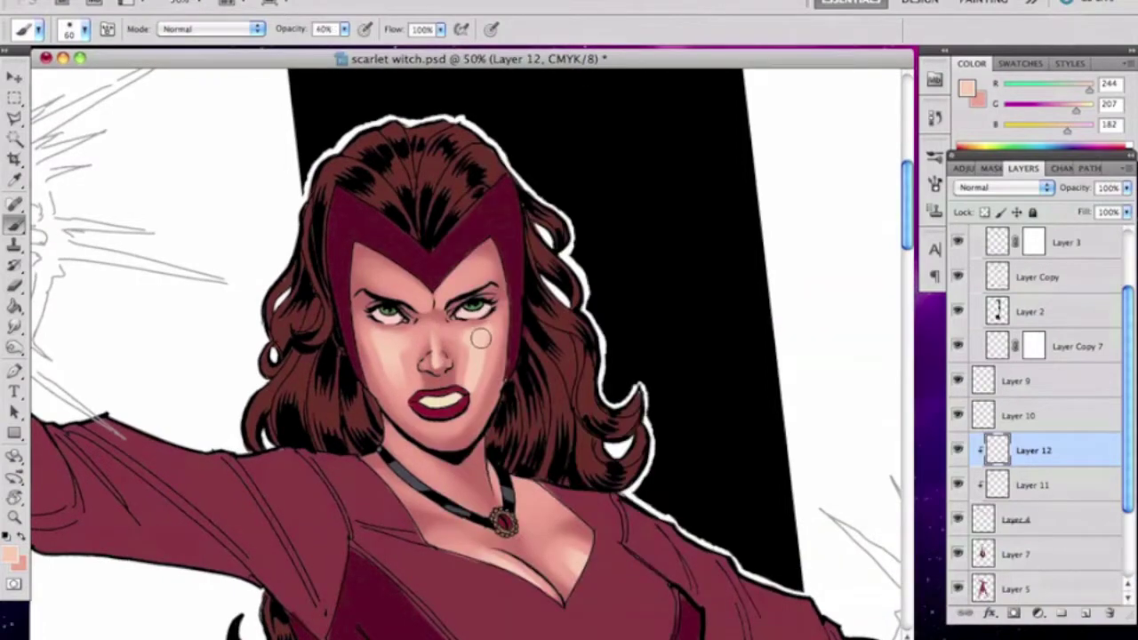
key(e)
key(r)
mouse_move(433, 307)
mouse_down()
mouse_move(463, 284)
mouse_move(459, 259)
mouse_up()
key(b)
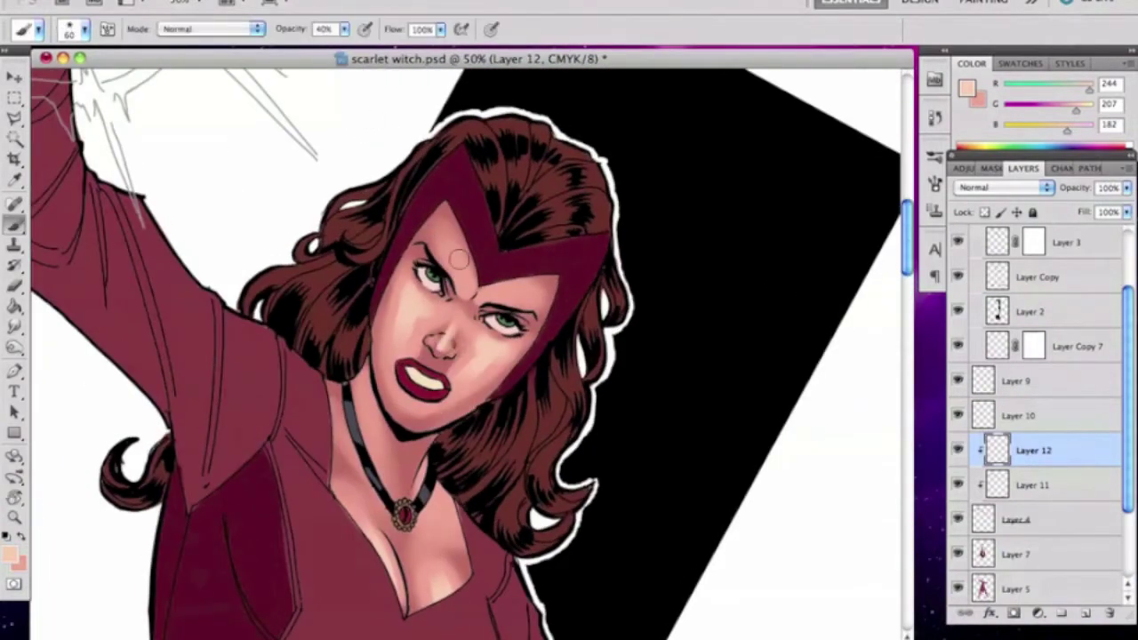
key(e)
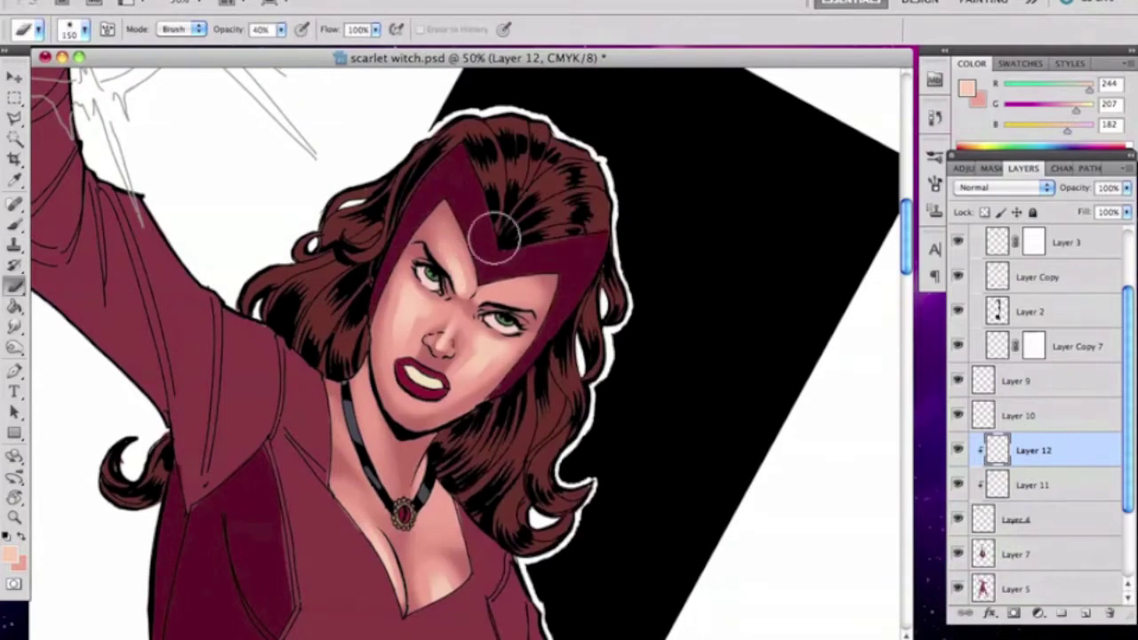
Paint forehead highlights above the brow with a size 40 brush and soften them with a size 50 eraser at 40% opacity
key(r)
drag(453, 209, 409, 316)
key(b)
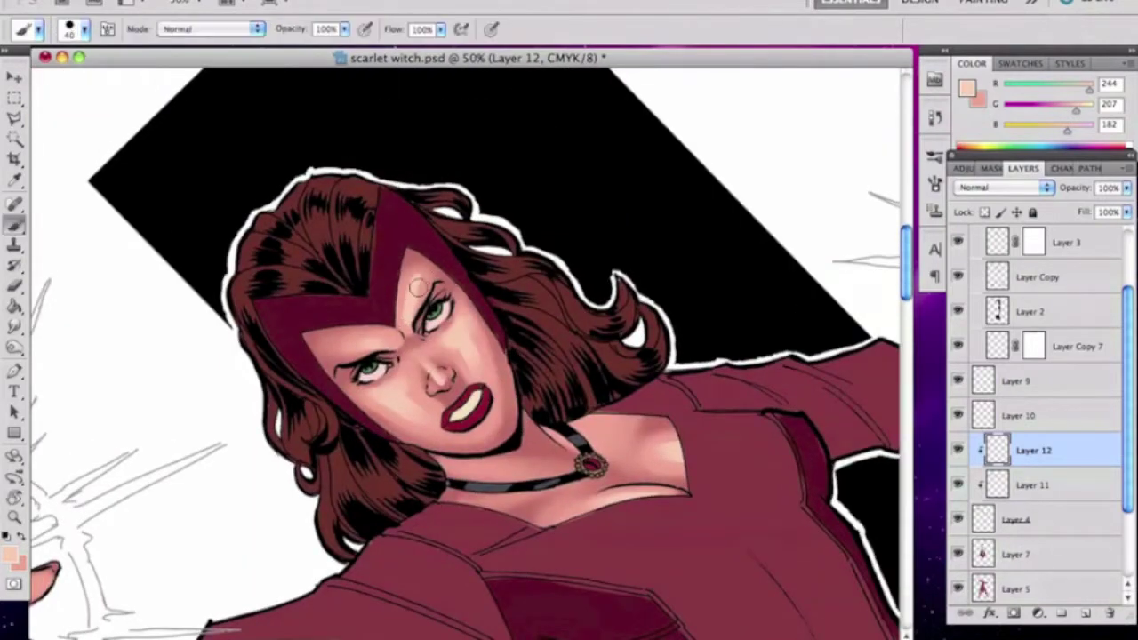
key(e)
key(bracketleft)
key(bracketleft)
key(bracketleft)
key(r)
drag(431, 261, 504, 265)
key(e)
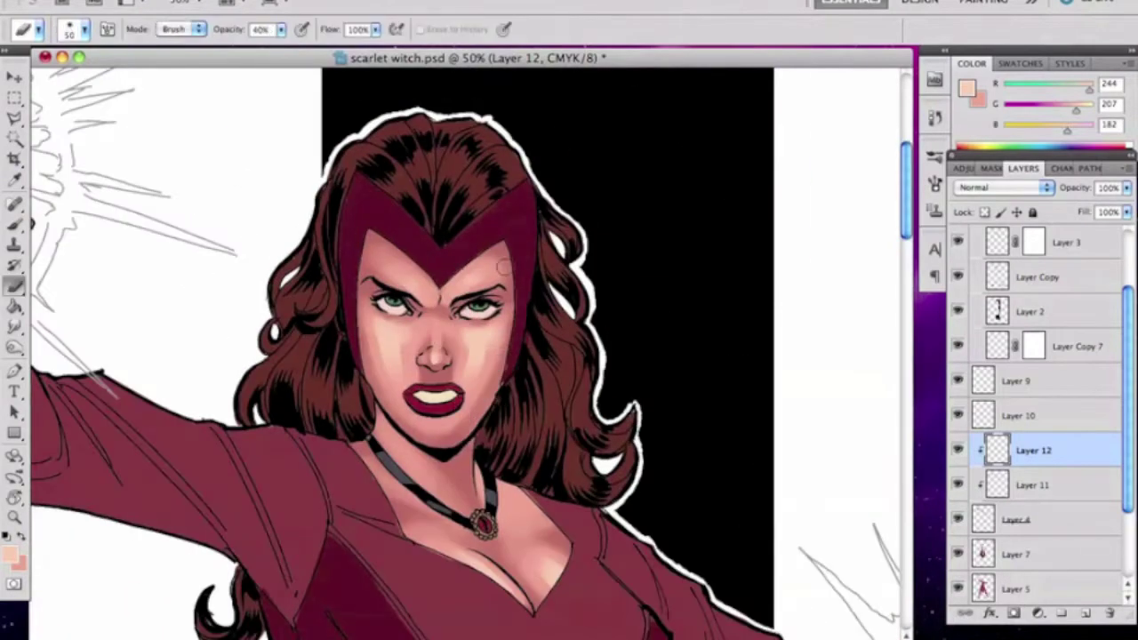
Refine the face highlights, and touch up the nose bridge on Layer 11 with a size 10 brush in the darker skin tone
key(b)
key(e)
key(r)
super+click(443, 309)
key(b)
key(x)
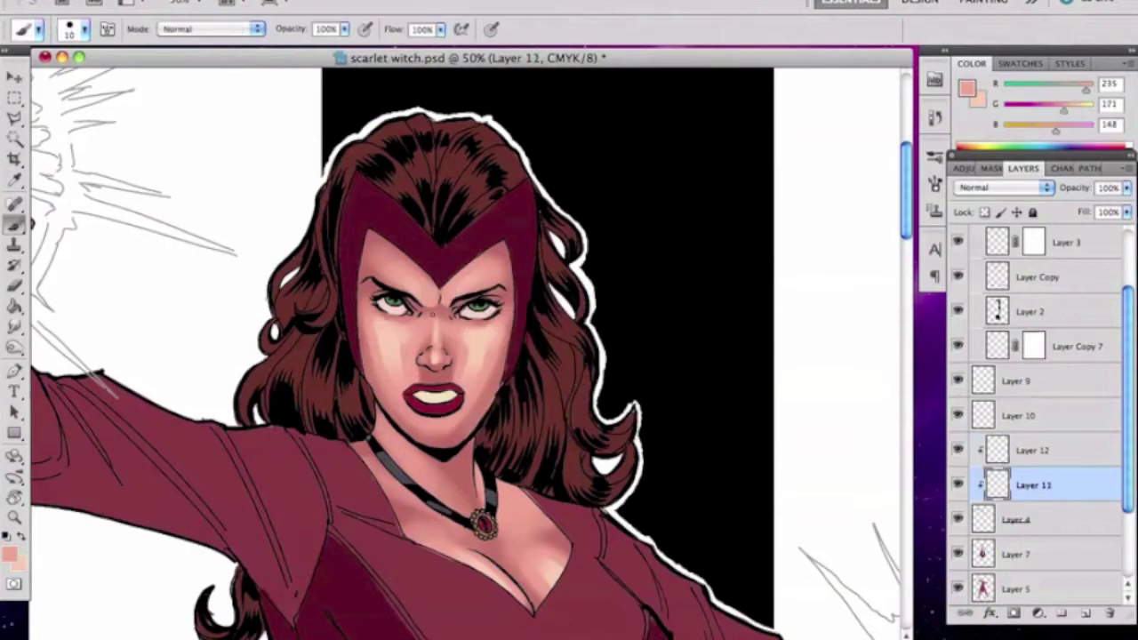
key(r)
drag(451, 310, 619, 218)
mouse_move(636, 596)
mouse_down()
mouse_move(785, 361)
mouse_move(651, 596)
mouse_up()
Paint a pale peach highlight on the neck on Layer 12, and soften the jaw area with a size 150 eraser at 40% opacity
click(1021, 455)
key(x)
key(b)
mouse_move(560, 335)
mouse_down()
mouse_move(567, 380)
mouse_move(544, 331)
mouse_up()
key(e)
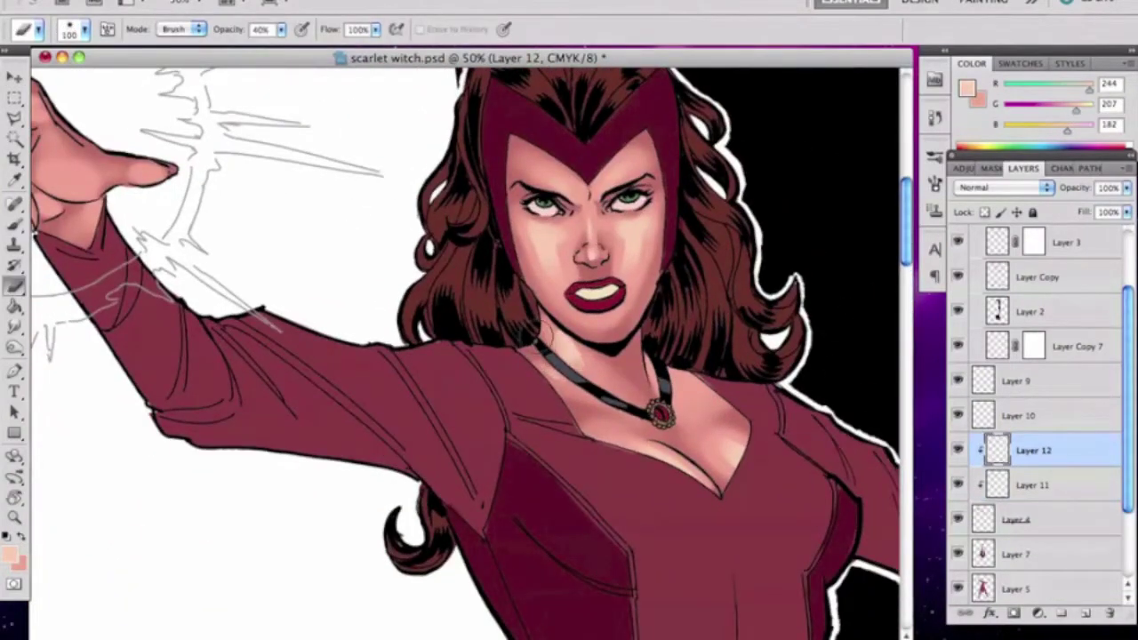
key(r)
key(e)
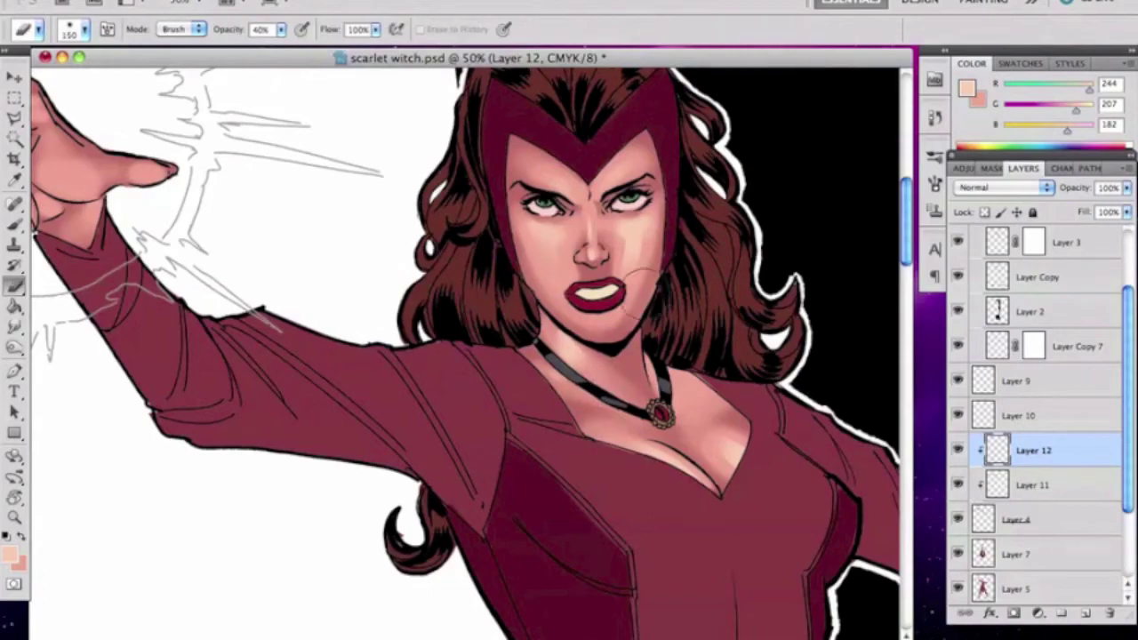
Paint pale peach highlights on the raised hand on Layer 12 and soften them with the eraser at 40% opacity
key(r)
drag(673, 233, 266, 238)
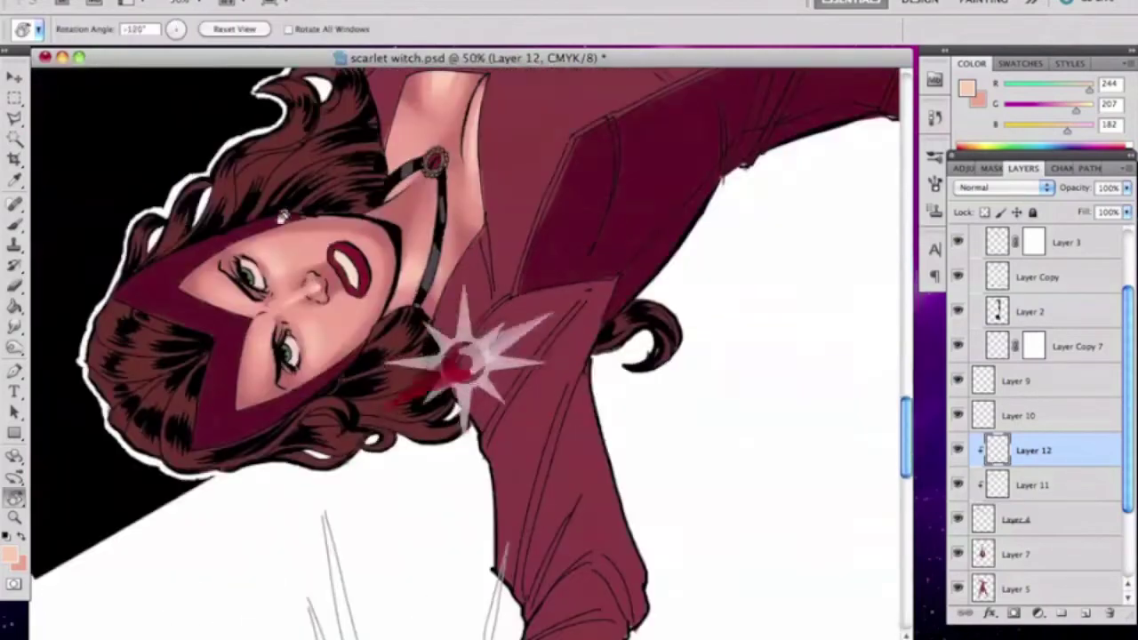
drag(906, 427, 906, 483)
key(b)
mouse_move(410, 352)
mouse_down()
mouse_move(458, 466)
mouse_move(556, 309)
mouse_up()
key(e)
key(b)
key(e)
key(r)
key(b)
drag(595, 358, 602, 386)
drag(618, 350, 621, 373)
key(e)
Paint and soften pale peach highlights on the outstretched hand with the eraser at 40% opacity, and save the document
key(r)
mouse_move(638, 316)
mouse_down()
mouse_move(711, 374)
mouse_move(783, 463)
mouse_up()
key(e)
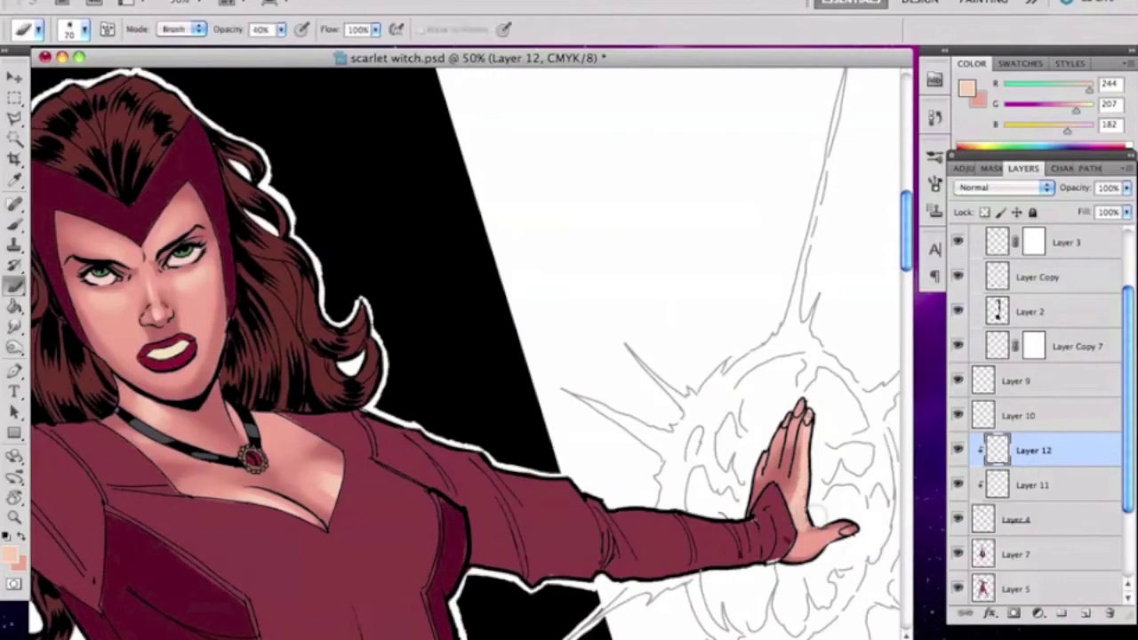
key(r)
drag(666, 331, 638, 244)
key(e)
key(b)
drag(834, 183, 827, 216)
key(e)
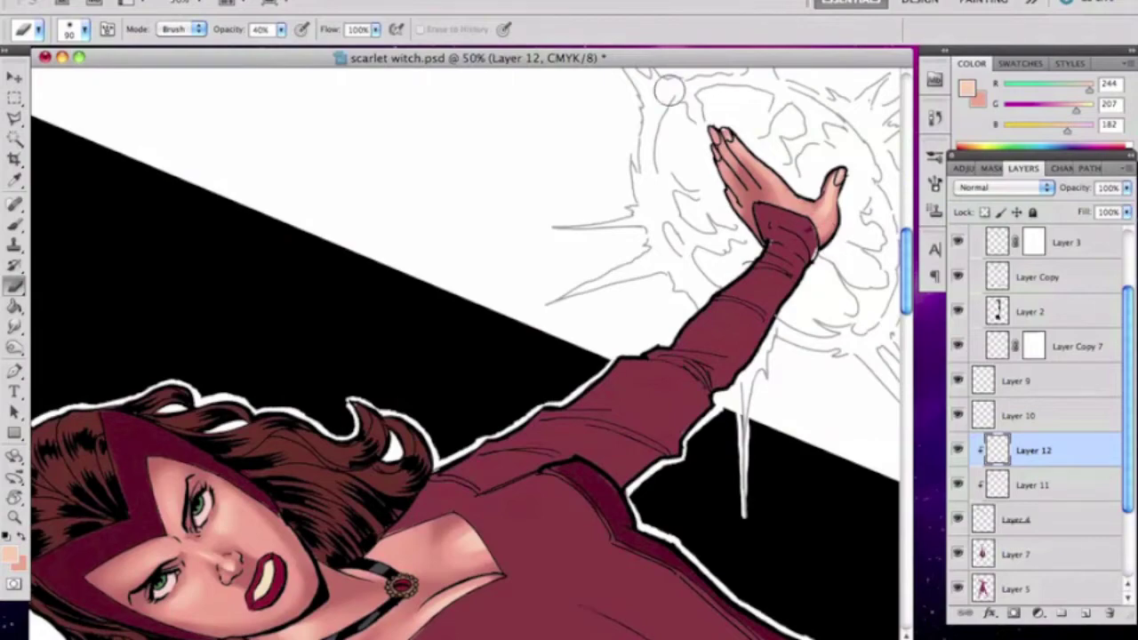
key(r)
drag(552, 285, 649, 445)
key(super+minus)
drag(584, 330, 677, 441)
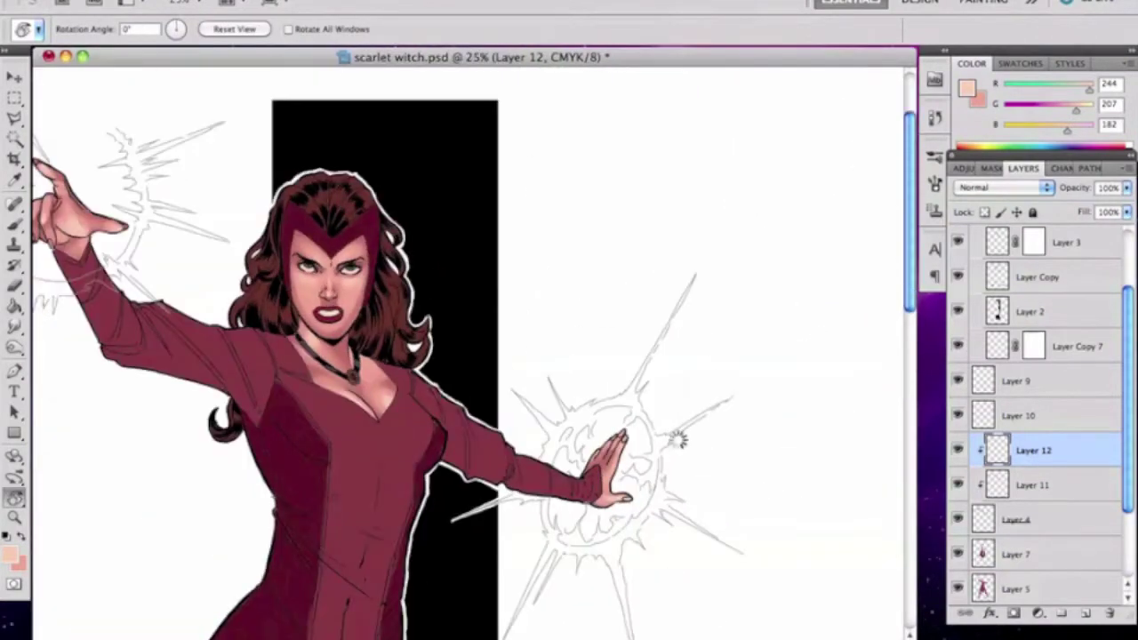
key(v)
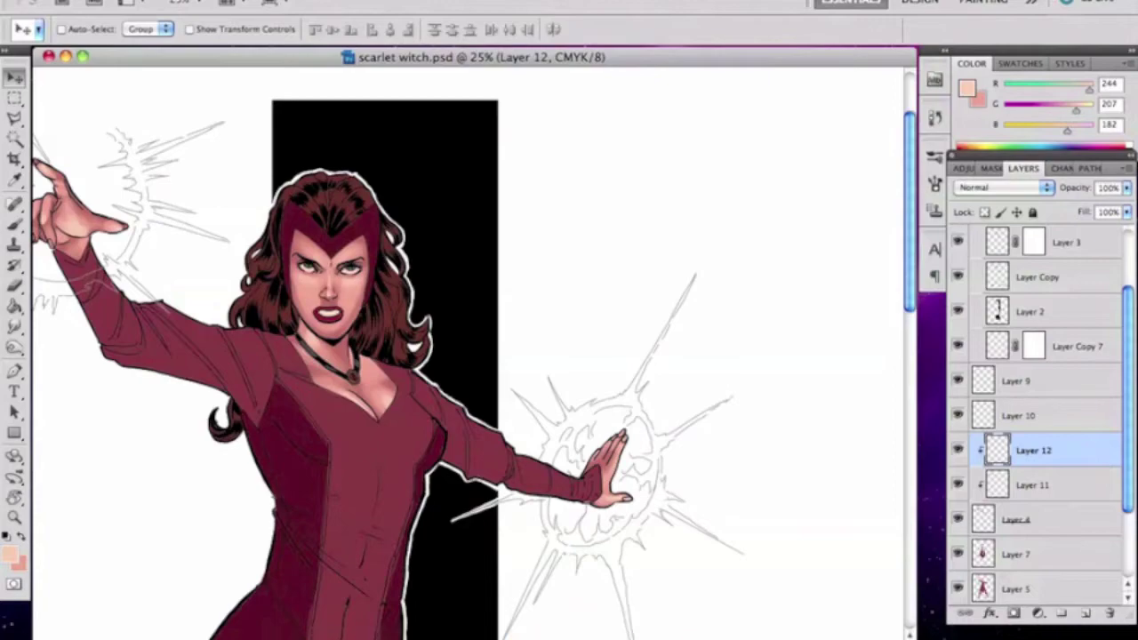
Add a new clipped layer above Layer 12 and set the foreground colour to white
scroll(916, 331, down, 5)
scroll(915, 331, left, 5)
key(super+alt+shift+n)
key(super+plus)
scroll(914, 271, up, 4)
scroll(914, 272, left, 3)
key(i)
click(967, 88)
click(700, 354)
key(Return)
Paint small white highlights on the nose on Layer 13 with a size 9 brush at 100% opacity
key(b)
key(e)
drag(560, 429, 526, 422)
key(b)
key(x)
alt+click(486, 255)
key(bracketleft)
key(bracketleft)
key(bracketleft)
key(bracketleft)
key(bracketleft)
key(bracketleft)
key(bracketleft)
key(bracketleft)
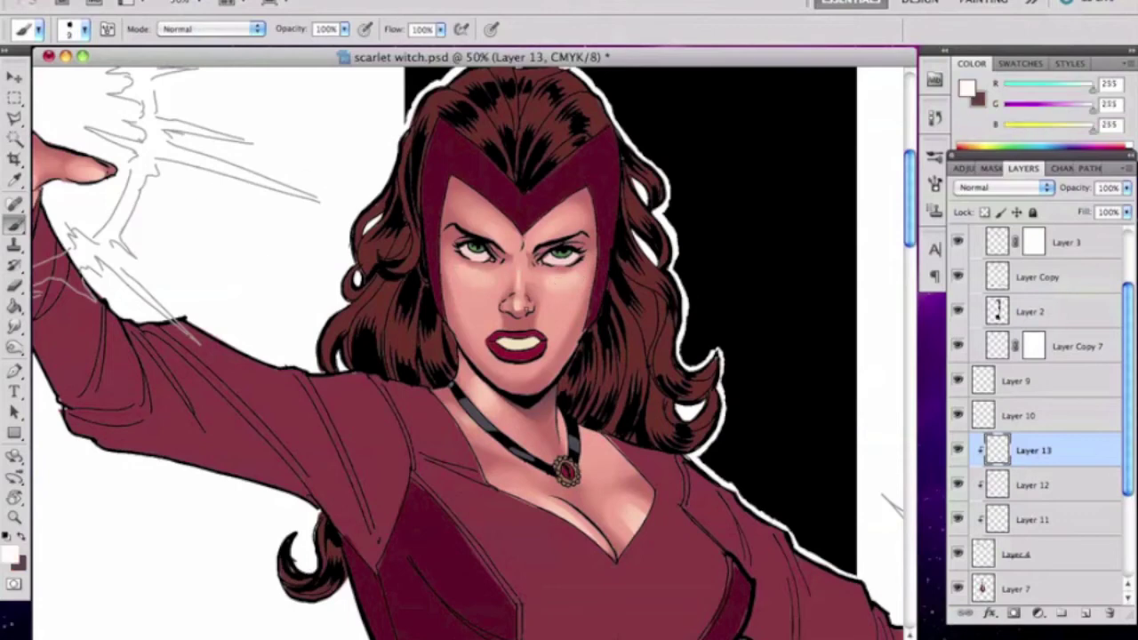
key(super+equal)
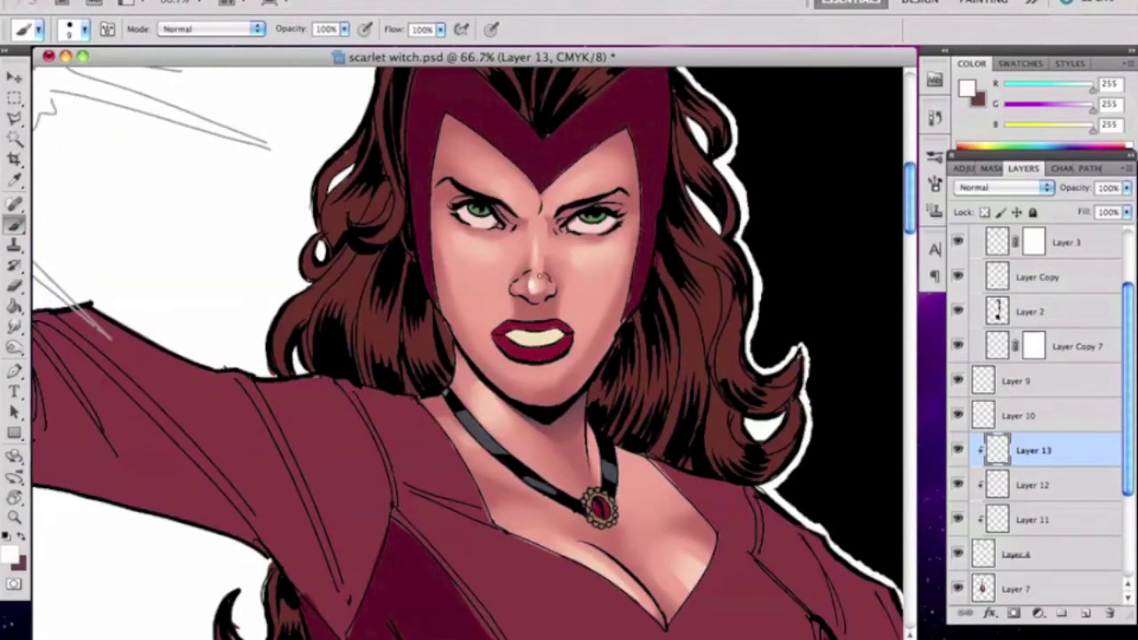
key(e)
Switch to Layer 12, resample the colour at the nose tip, and make Layer 13 active again
super+right_click(693, 574)
click(697, 576)
key(b)
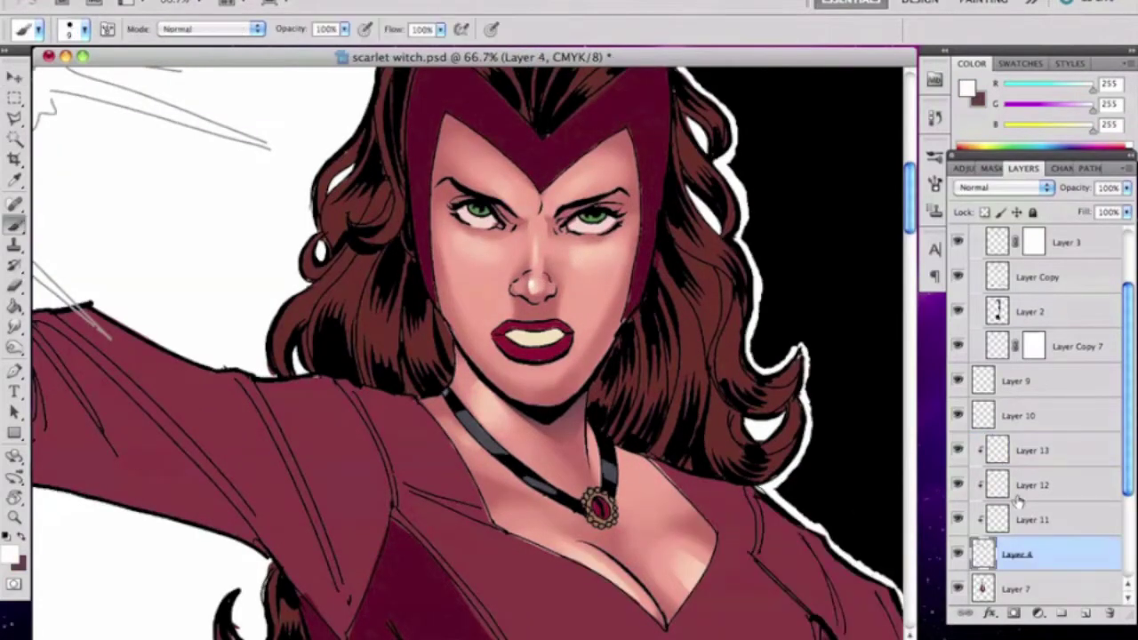
click(1019, 495)
alt+click(531, 284)
key(alt+bracketright)
key(super+minus)
key(super+minus)
key(super+minus)
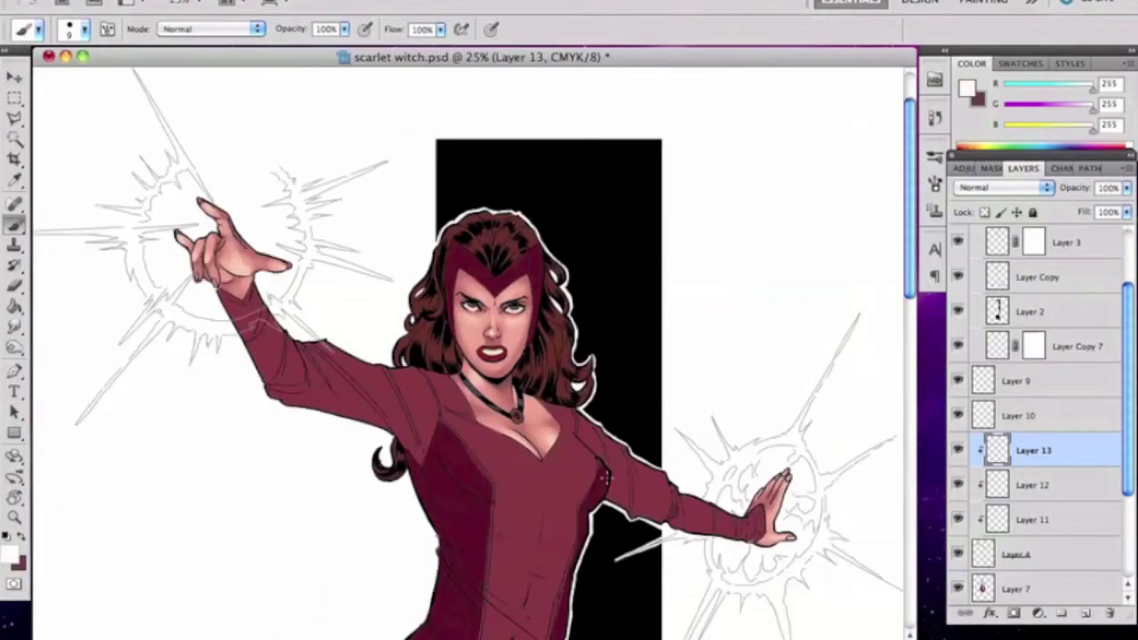
Make Layer 7 the active layer to continue with the costume
scroll(472, 356, down, 3)
key(v)
key(alt+bracketleft)
key(alt+bracketleft)
key(alt+bracketleft)
key(alt+bracketleft)
scroll(471, 356, down, 1)
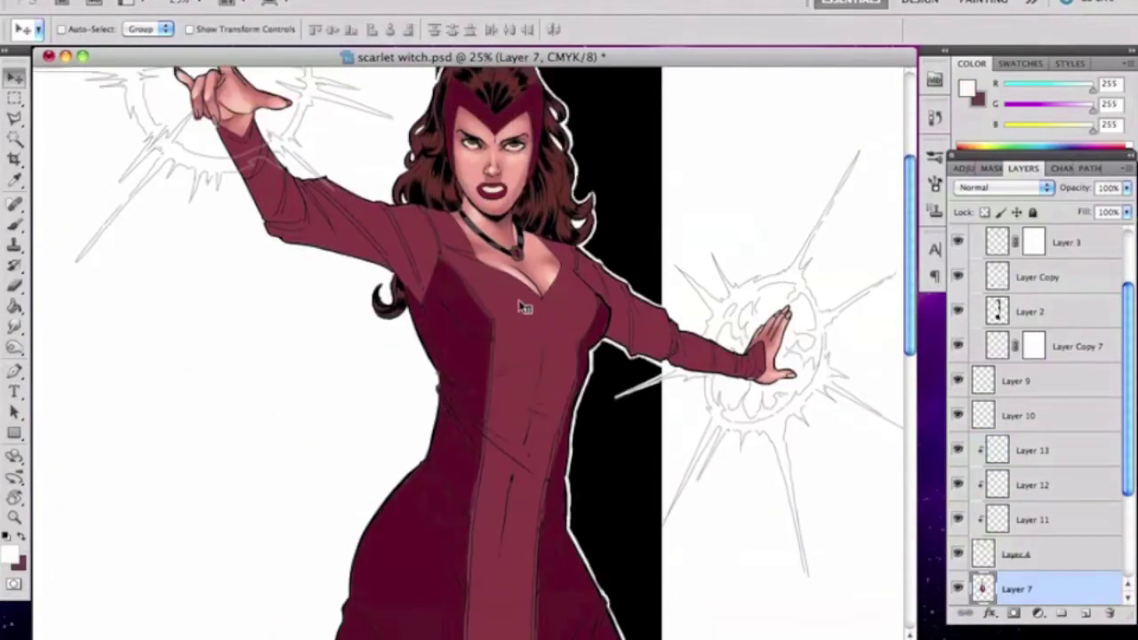
Add a new clipped layer directly above Layer 5 for the costume's lighter tones
key(super+alt+shift+n)
key(b)
alt+click(534, 374)
key(super+alt+g)
key(super+z)
right_click(526, 318)
click(620, 60)
drag(489, 281, 518, 290)
key(super+z)
Set the foreground to a lighter costume red, R 178, G 84, B 85, and paint light tones across the bust and midriff
alt+click(534, 311)
click(10, 555)
click(730, 293)
key(Return)
drag(498, 355, 579, 363)
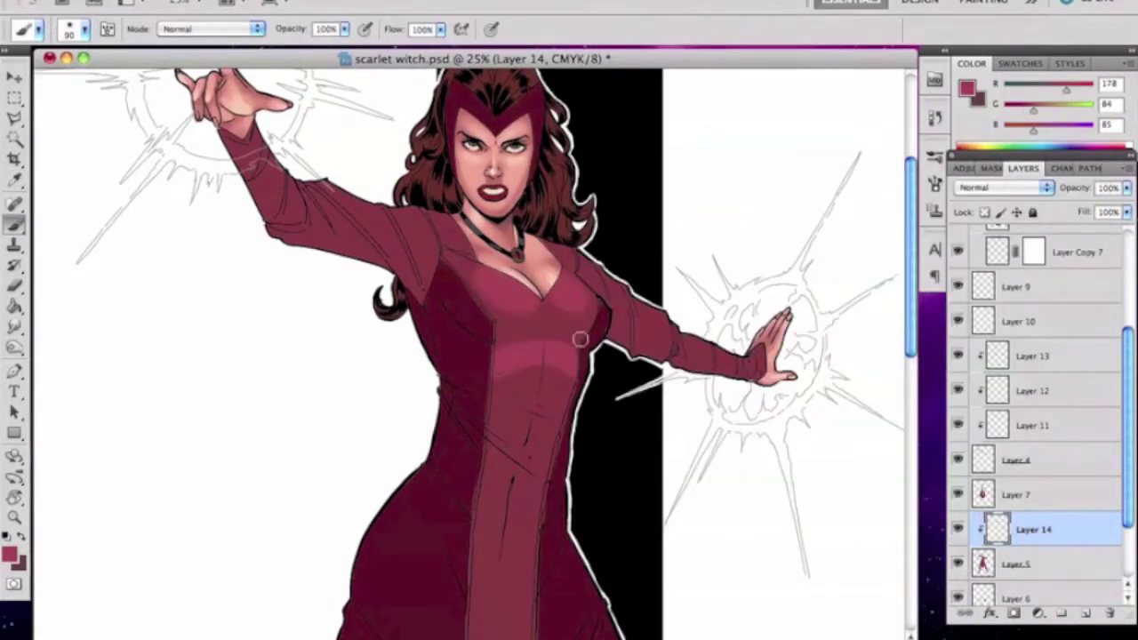
key(t)
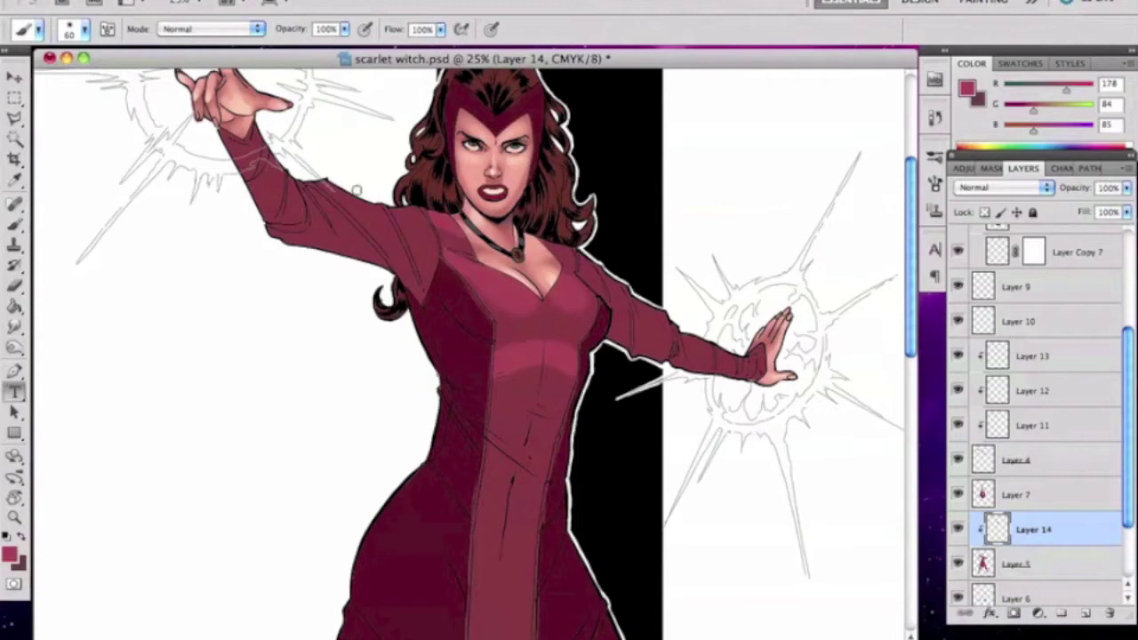
key(b)
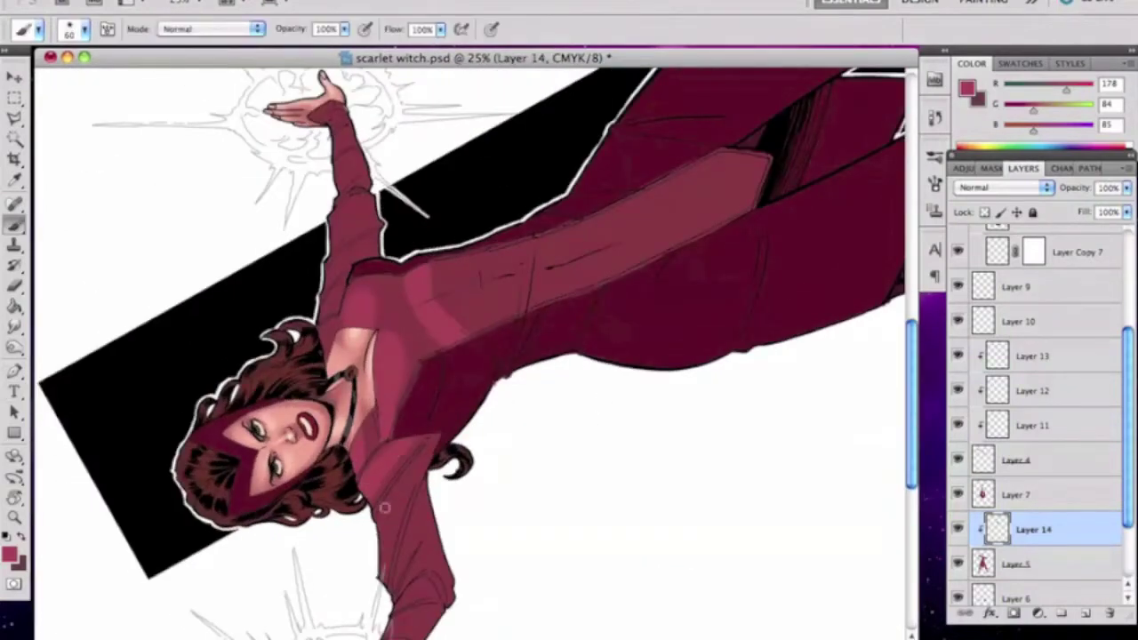
Paint lighter tones on the raised arm's sleeve with a size 60 brush and soften them with the eraser at 40% opacity
key(r)
mouse_move(398, 586)
mouse_down()
mouse_move(546, 475)
mouse_move(563, 231)
mouse_up()
key(e)
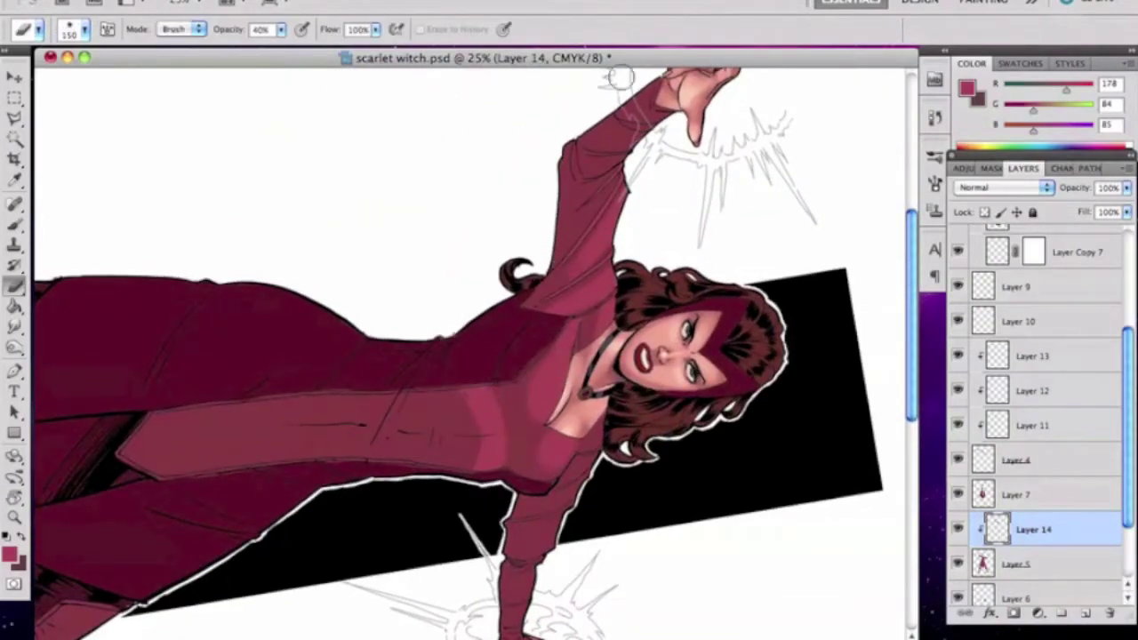
key(b)
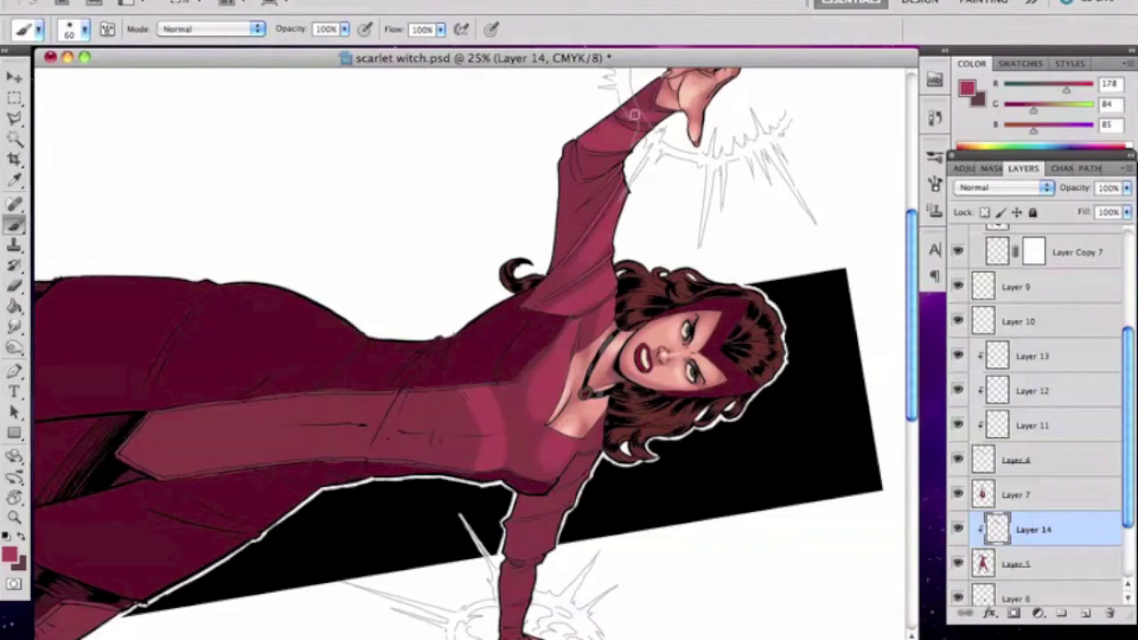
key(e)
key(b)
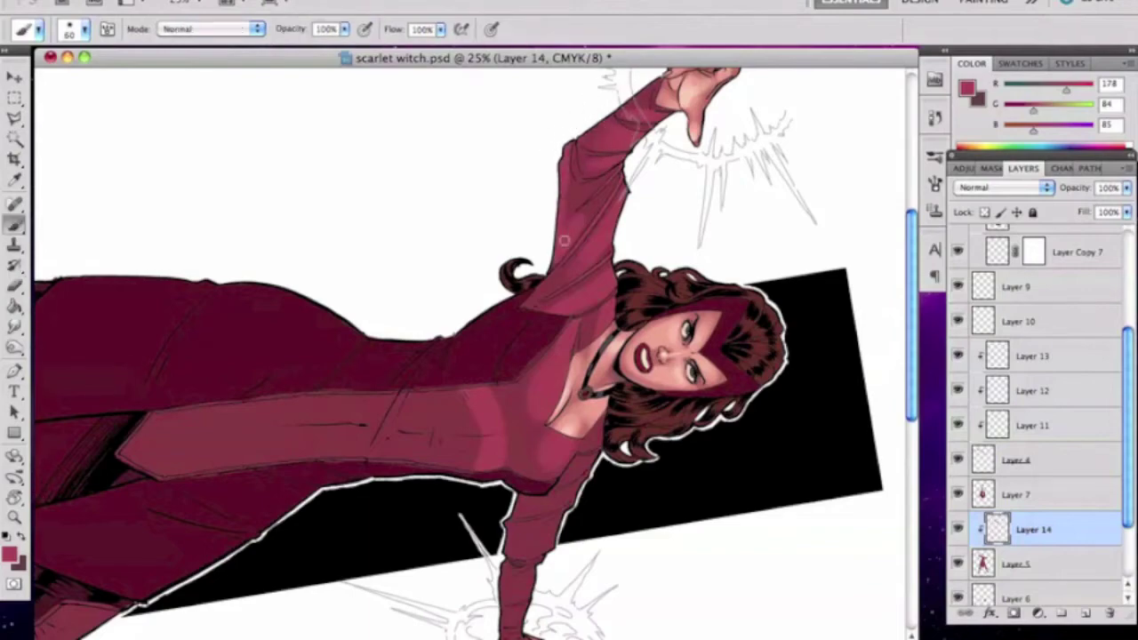
key(e)
Paint lighter tones on the shoulder and sleeve of the outstretched arm on Layer 14
key(r)
mouse_move(578, 225)
mouse_down()
mouse_move(355, 264)
mouse_move(375, 256)
mouse_up()
key(b)
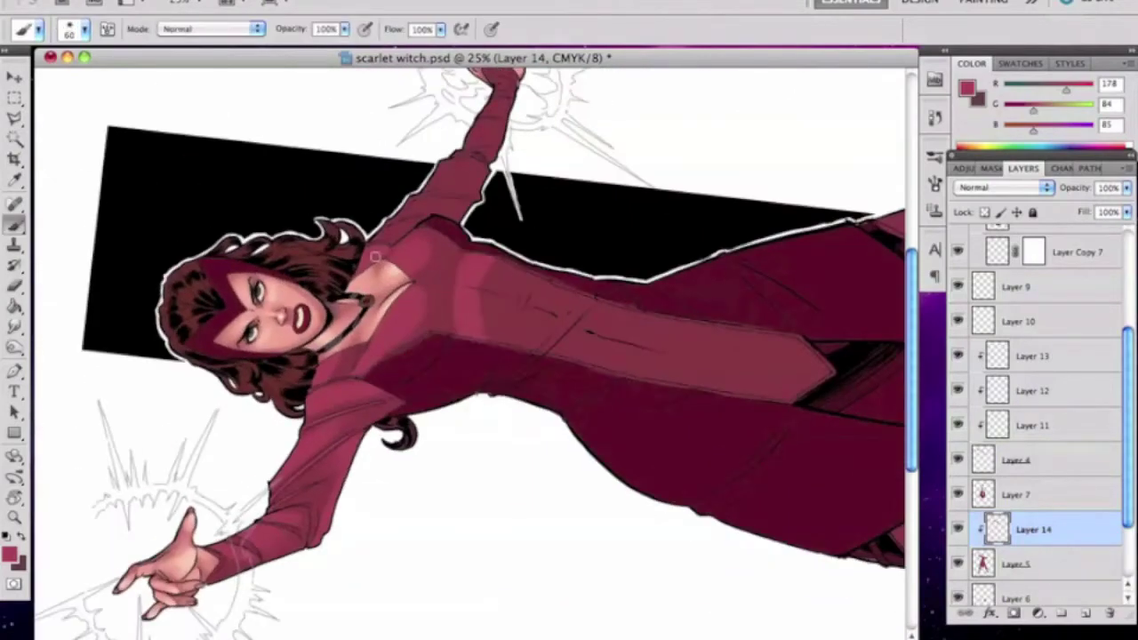
key(r)
key(b)
key(r)
key(Escape)
key(b)
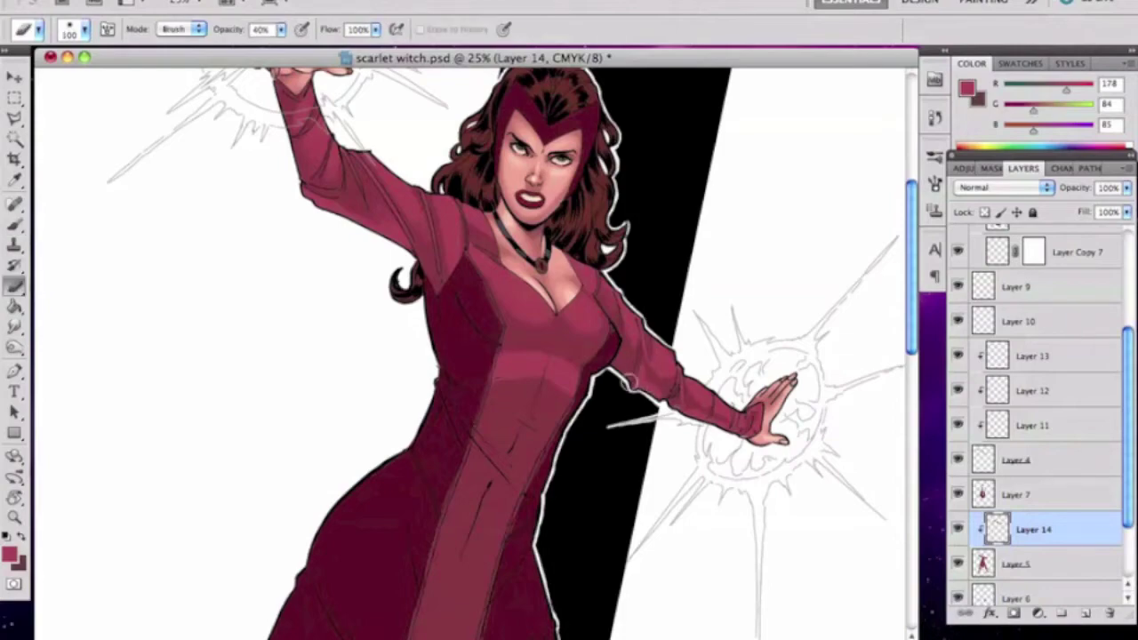
Paint light fold tones across the waist of the centre panel and soften them with a size 90 eraser at 40% opacity
key(r)
mouse_move(610, 446)
mouse_down()
mouse_move(580, 228)
mouse_move(522, 500)
mouse_up()
key(b)
key(r)
drag(558, 326, 449, 258)
key(b)
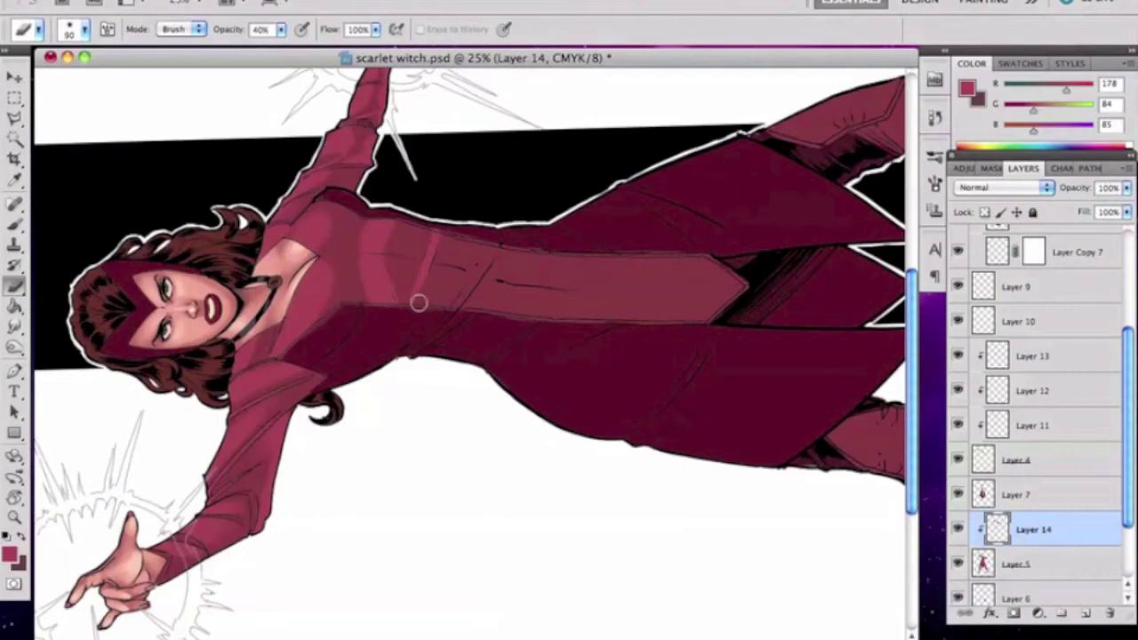
key(r)
key(b)
Lighten the dress's centre panel down to its pointed end, blending with a size 150 brush at 40% opacity
mouse_move(418, 302)
mouse_down()
mouse_move(352, 330)
mouse_move(419, 211)
mouse_move(404, 180)
mouse_up()
key(bracketright)
key(bracketright)
key(bracketright)
key(bracketright)
key(bracketright)
key(bracketright)
key(bracketright)
key(bracketright)
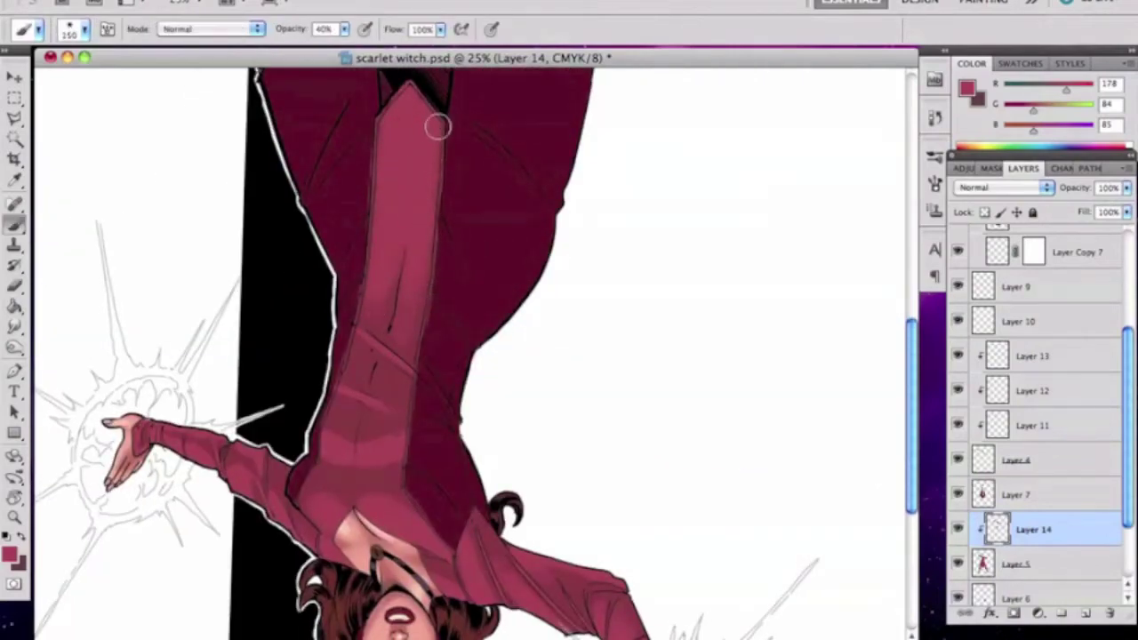
key(r)
drag(445, 292, 376, 411)
key(b)
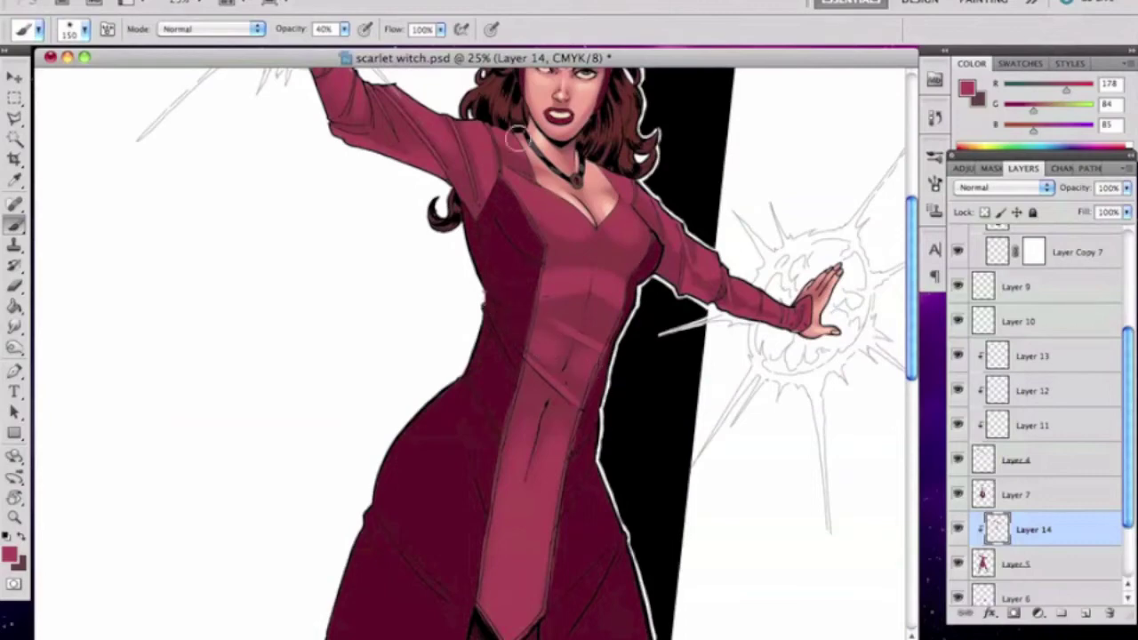
Paint lighter tones on the knee cuff of the front-facing boot with a size 40 brush at 100% opacity
scroll(508, 272, down, 8)
mouse_move(381, 315)
mouse_down()
mouse_move(334, 258)
mouse_move(330, 234)
mouse_up()
key(bracketleft)
key(bracketleft)
key(bracketleft)
key(bracketleft)
key(bracketleft)
key(bracketleft)
key(bracketleft)
key(bracketleft)
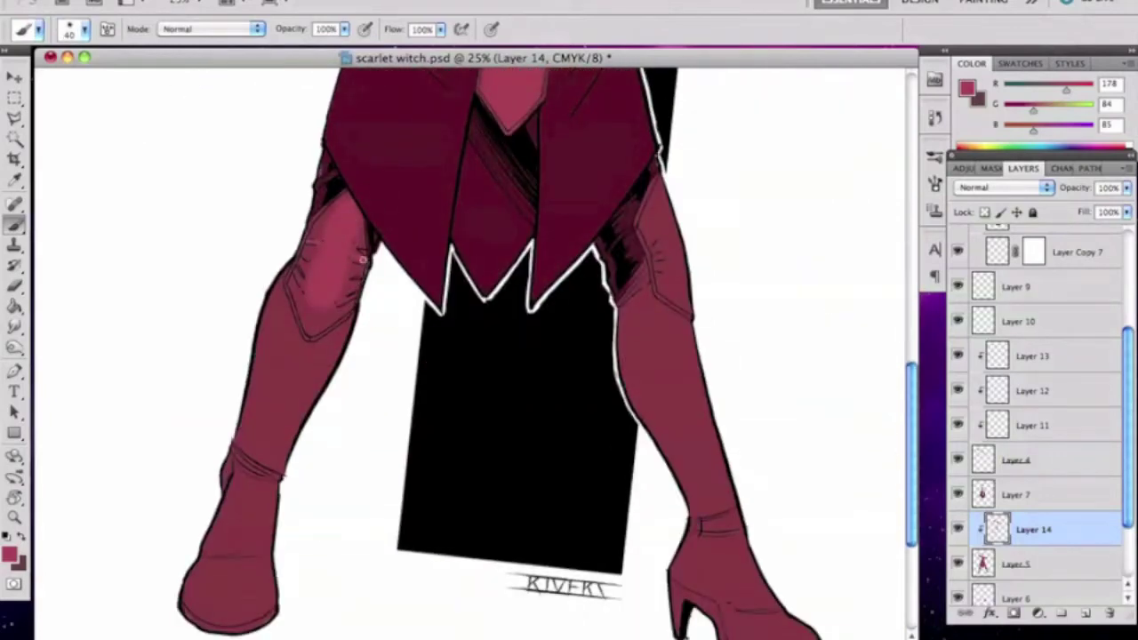
mouse_move(318, 310)
mouse_down()
mouse_move(311, 324)
mouse_move(617, 283)
mouse_up()
key(e)
key(b)
Paint lighter tones along the shin and toe of the front-facing boot with a size 100 brush
key(r)
scroll(569, 267, up, 5)
key(b)
key(bracketright)
key(bracketright)
key(bracketright)
key(bracketright)
key(bracketright)
key(bracketright)
drag(483, 169, 466, 202)
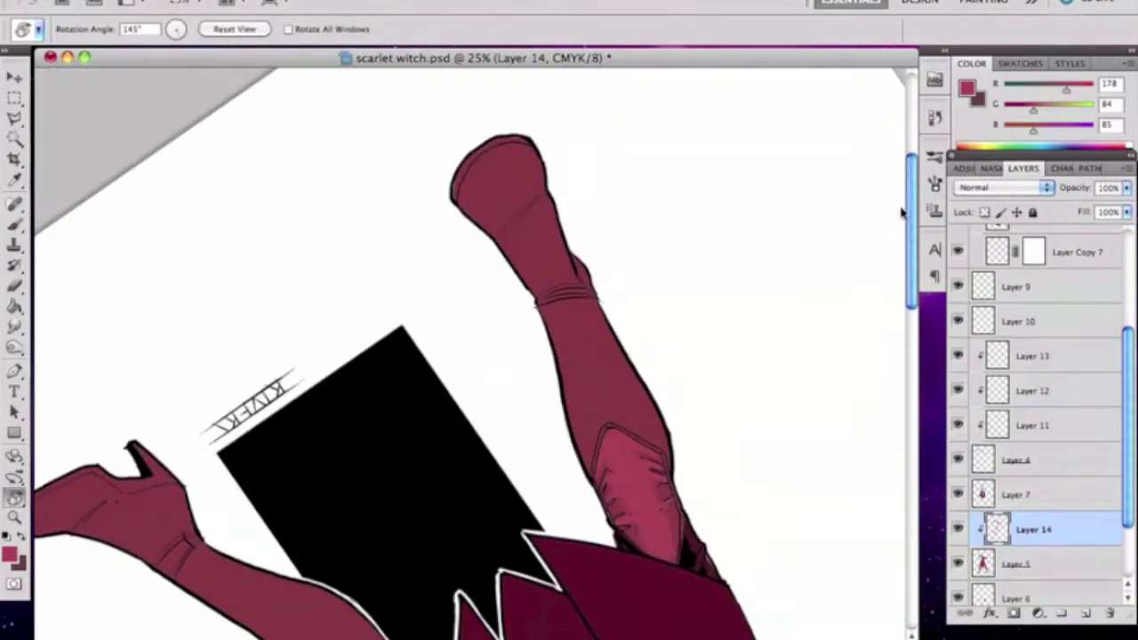
mouse_move(602, 376)
mouse_down()
mouse_move(579, 353)
mouse_move(577, 324)
mouse_move(611, 374)
mouse_up()
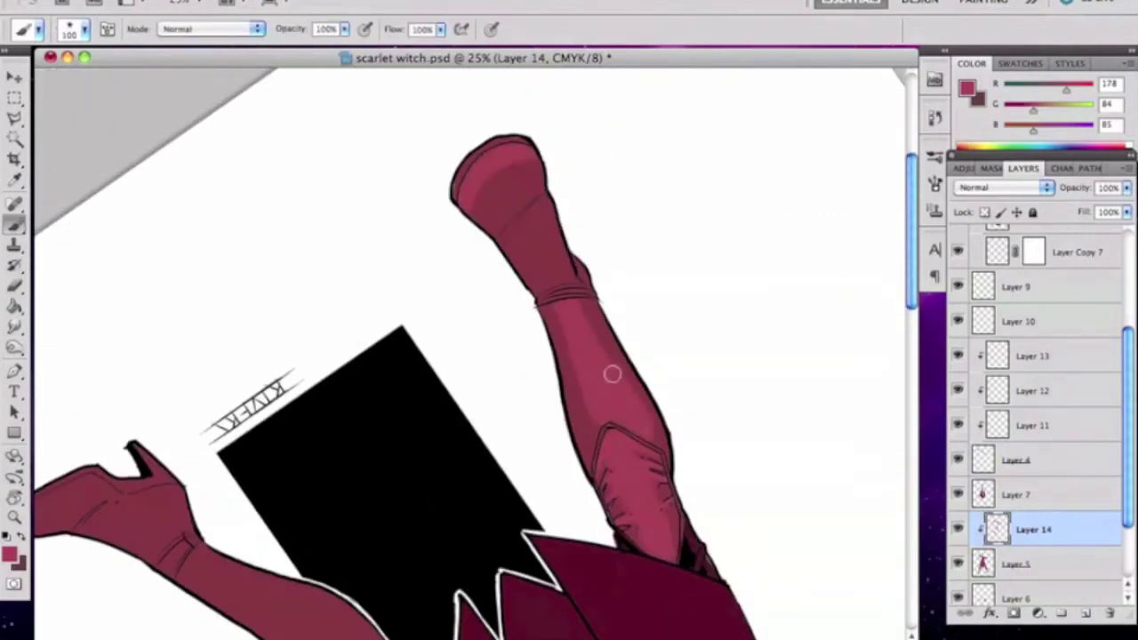
Paint the front-facing boot's ankle and instep with a size 30 brush and blend with a size 250 eraser at 40% opacity
key(r)
key(Escape)
key(bracketleft)
key(bracketleft)
key(bracketleft)
key(bracketleft)
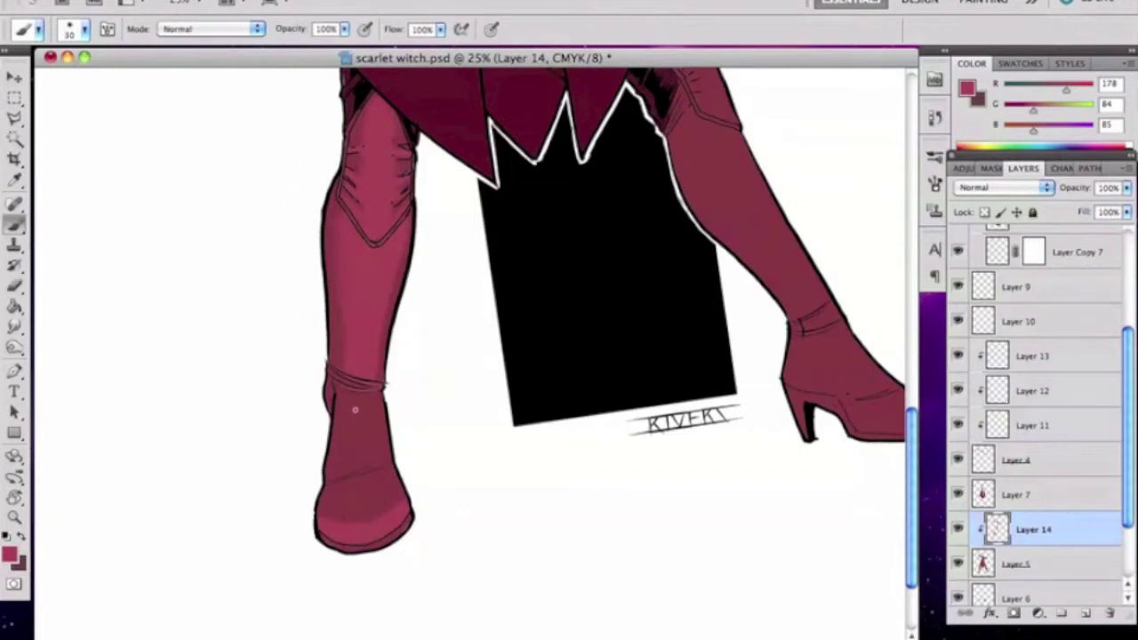
drag(352, 427, 340, 462)
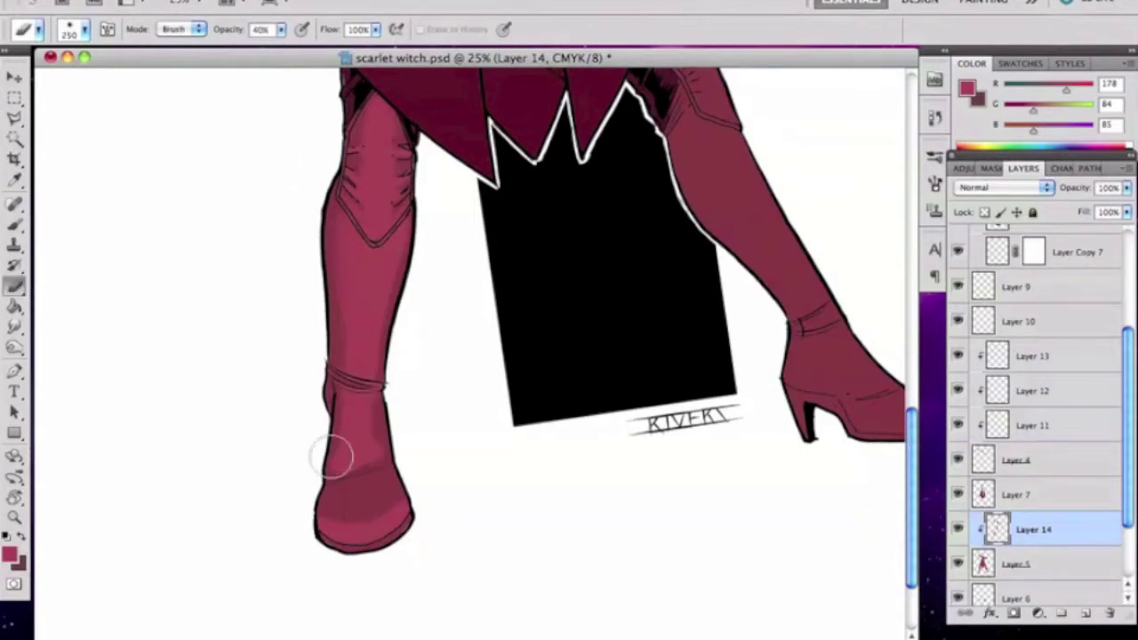
Paint lighter tones on the knee cuff and shin of the heeled boot with size 45 and 40 brushes
key(r)
mouse_move(518, 333)
mouse_down()
mouse_move(560, 392)
mouse_move(531, 475)
mouse_move(679, 617)
mouse_up()
key(r)
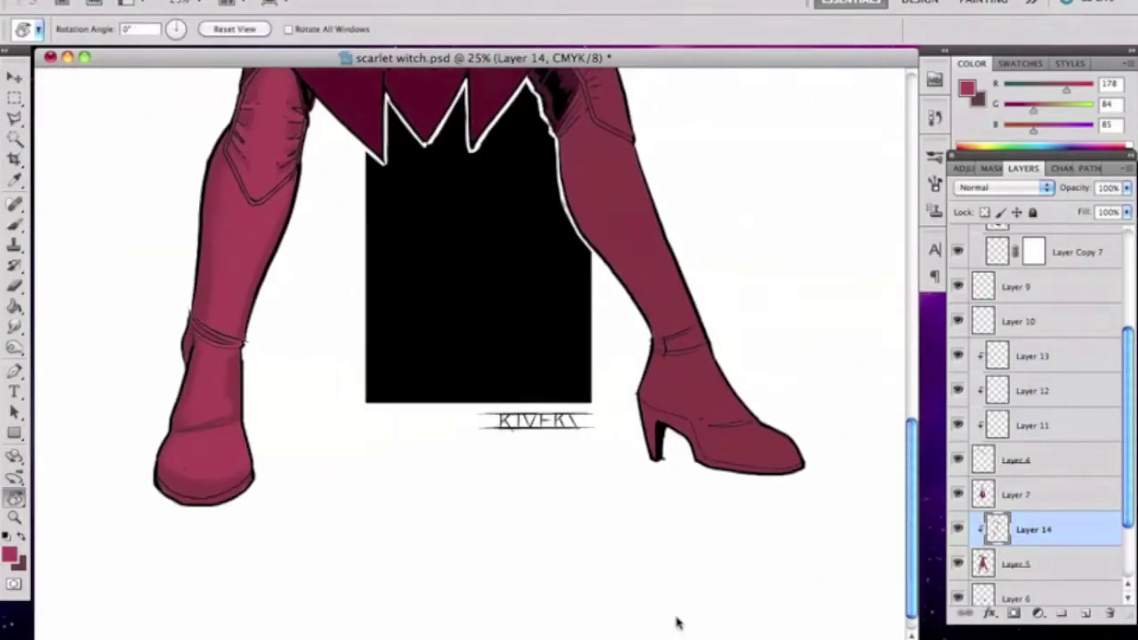
scroll(911, 403, up, 3)
key(b)
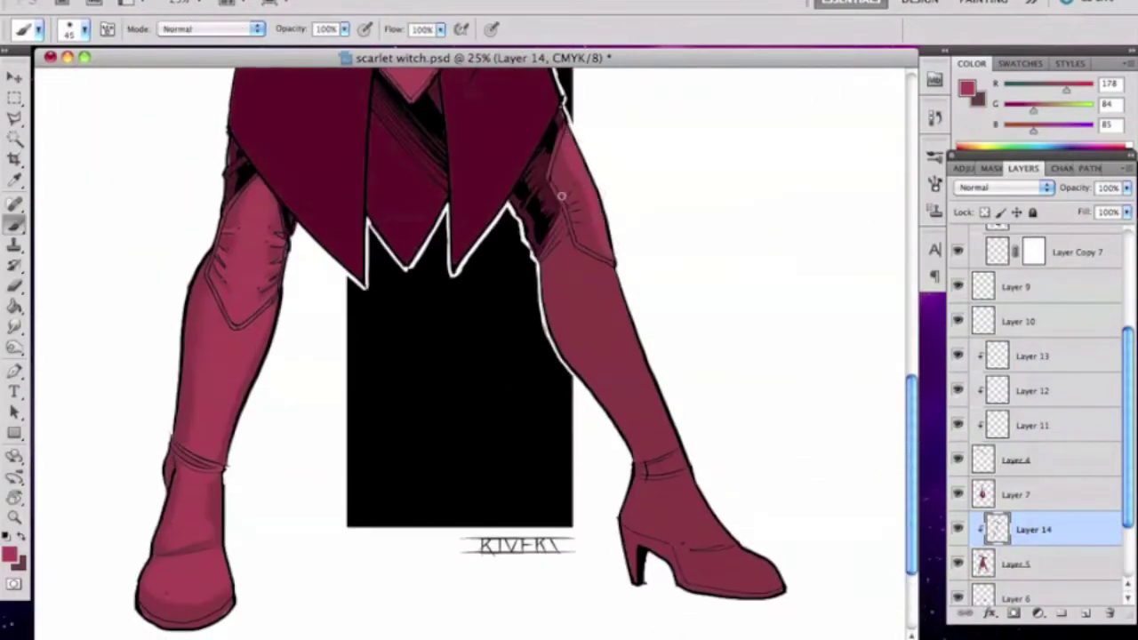
mouse_move(569, 263)
mouse_down()
mouse_move(595, 330)
mouse_move(582, 294)
mouse_move(625, 350)
mouse_move(621, 312)
mouse_move(619, 353)
mouse_move(668, 454)
mouse_up()
key(r)
drag(675, 234, 145, 261)
key(b)
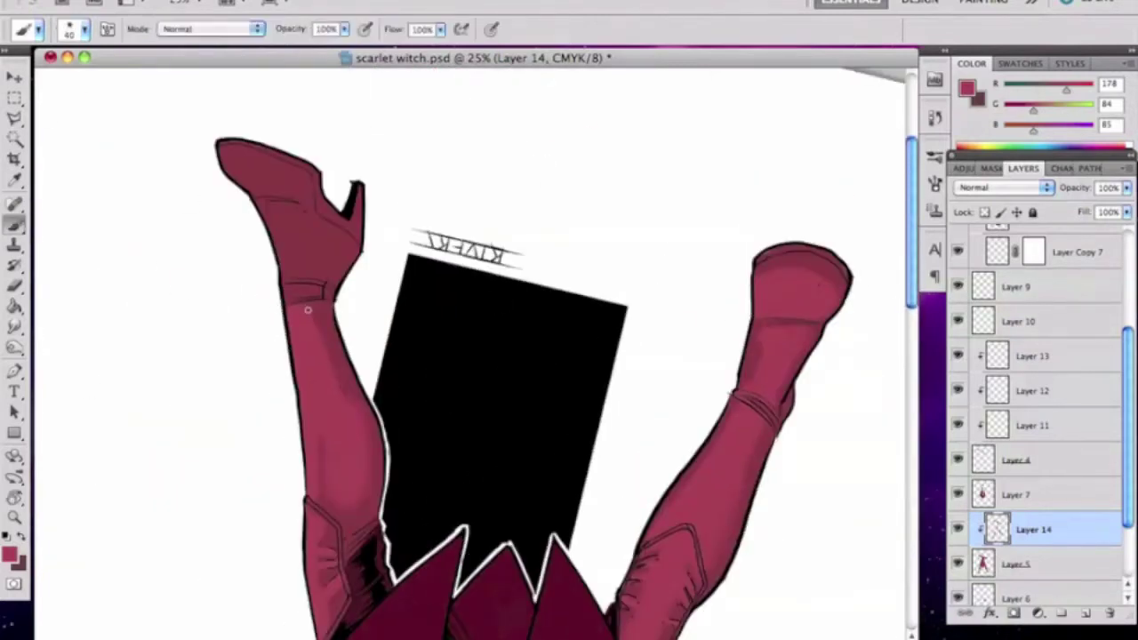
Lighten the heeled boot's ankle and foot, blend with a size 125 brush at 40% opacity, and clean up with the eraser
key(r)
mouse_move(323, 267)
mouse_down()
mouse_move(610, 495)
mouse_move(620, 615)
mouse_up()
key(b)
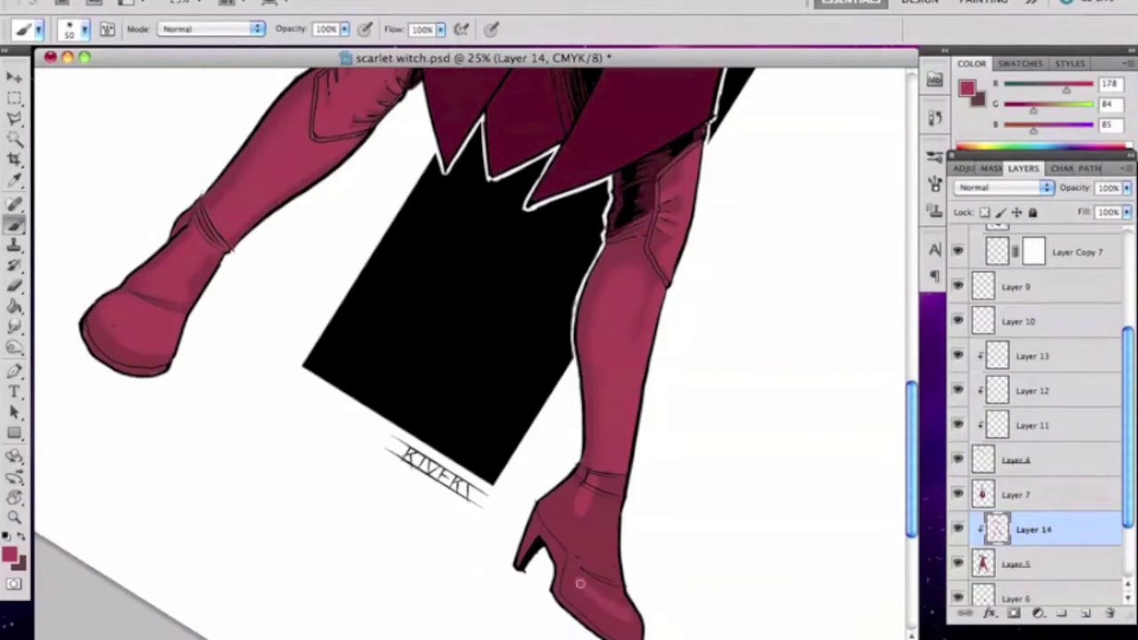
key(bracketleft)
key(bracketleft)
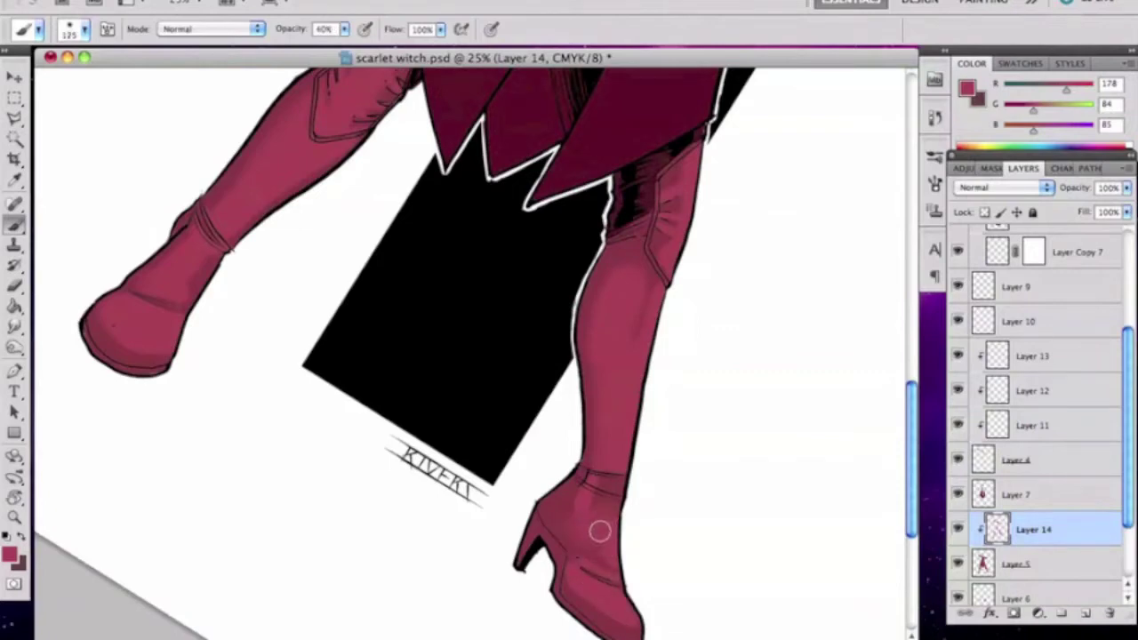
key(r)
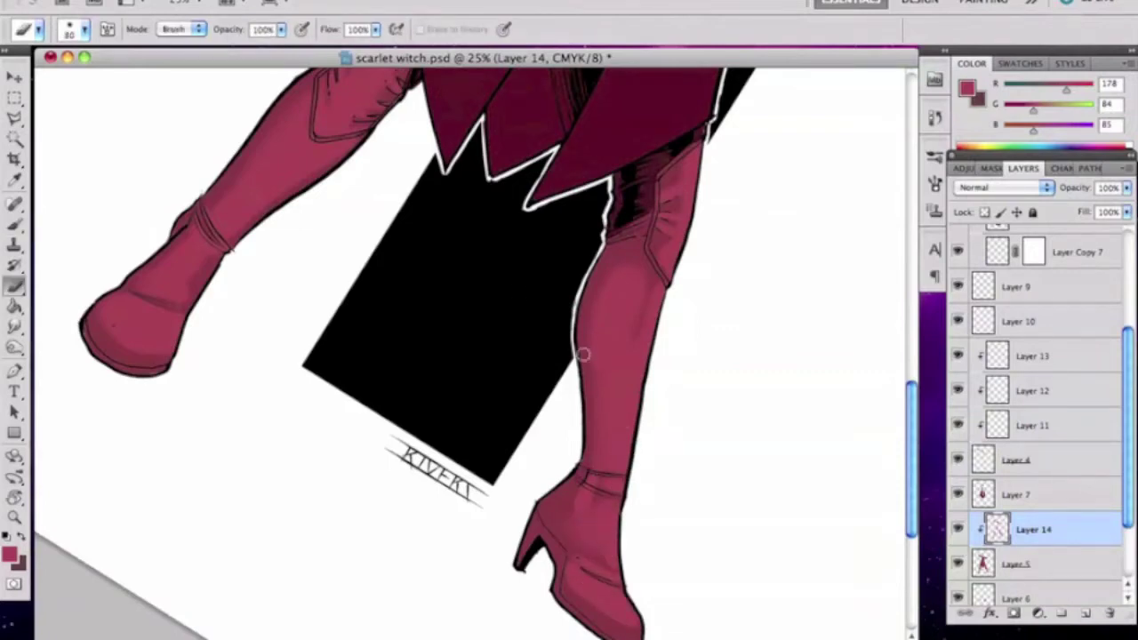
drag(519, 292, 445, 283)
Add a new clipped layer above Layer 7 and set the foreground colour to R 162, G 41, B 42
key(b)
scroll(572, 457, up, 6)
scroll(907, 346, up, 8)
click(1018, 495)
click(1086, 614)
key(i)
click(11, 555)
click(760, 353)
click(779, 307)
key(Return)
Paint red light tones on the bodice's dark side panel beneath the raised arm on Layer 15
key(b)
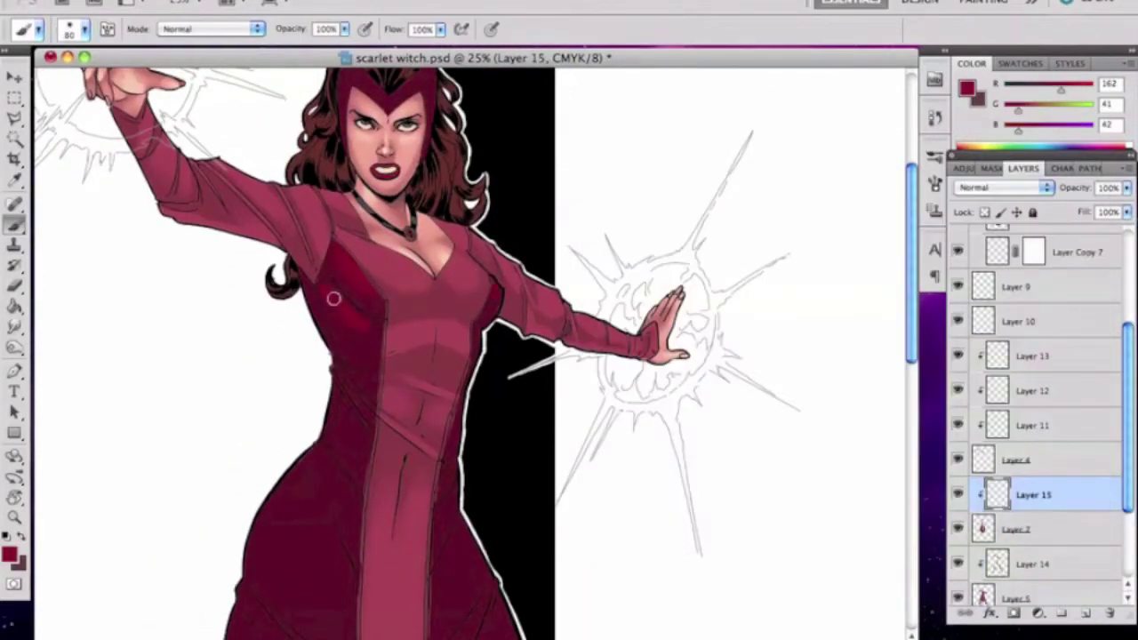
key(r)
mouse_move(339, 309)
mouse_down()
mouse_move(616, 325)
mouse_move(588, 441)
mouse_move(376, 235)
mouse_up()
key(b)
key(e)
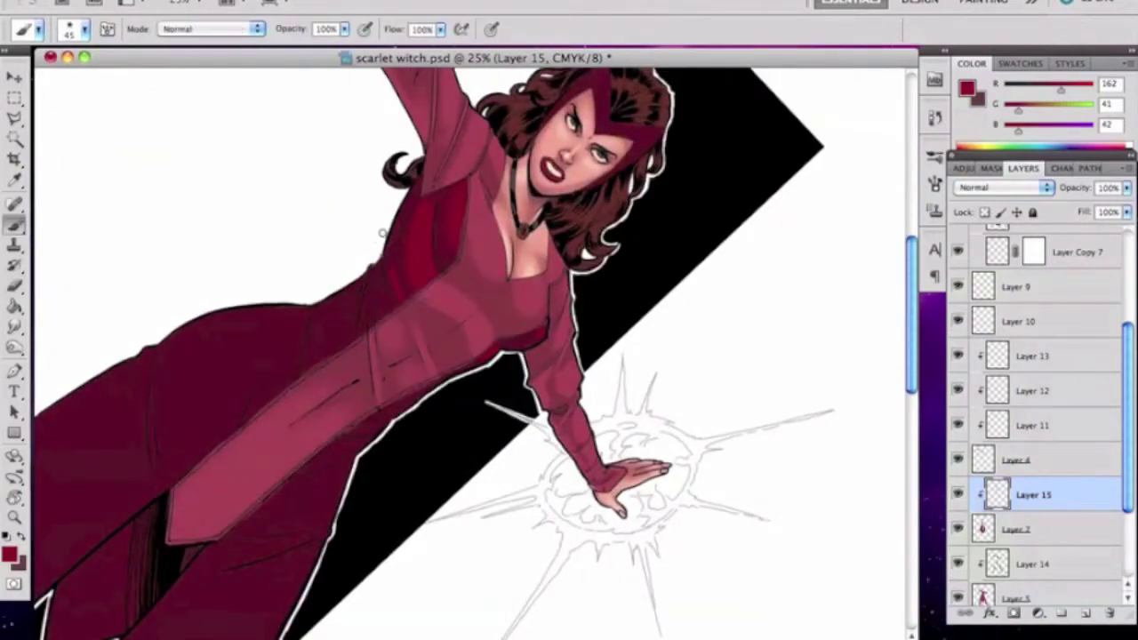
Continue the red light tones down the side panel over the waist and upper hip with a size 60 brush
key(r)
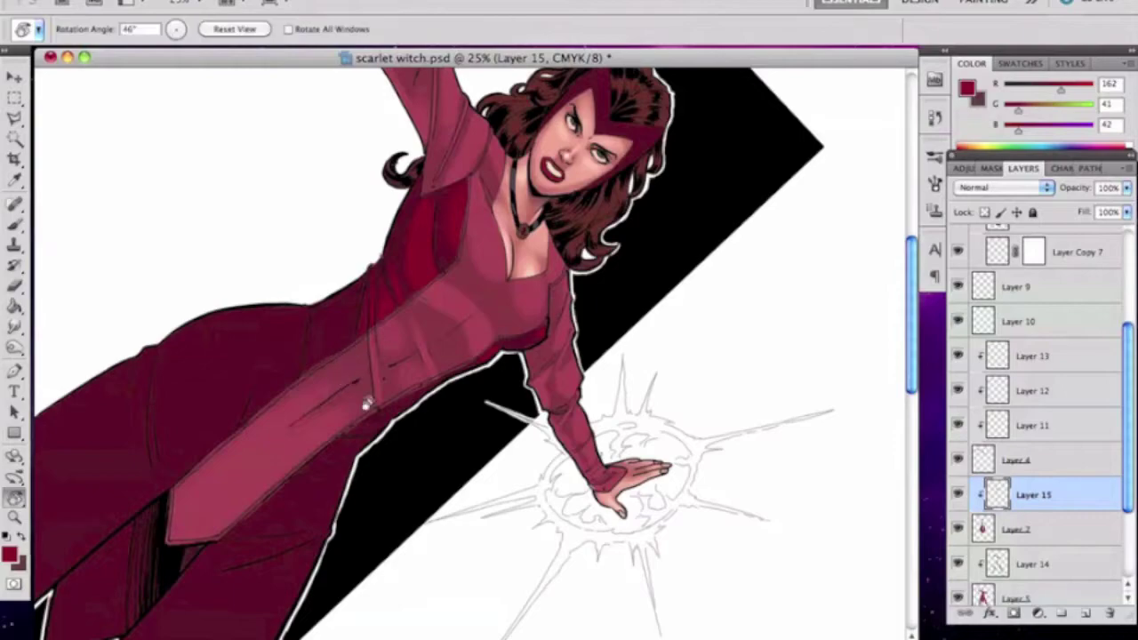
drag(367, 404, 590, 378)
key(b)
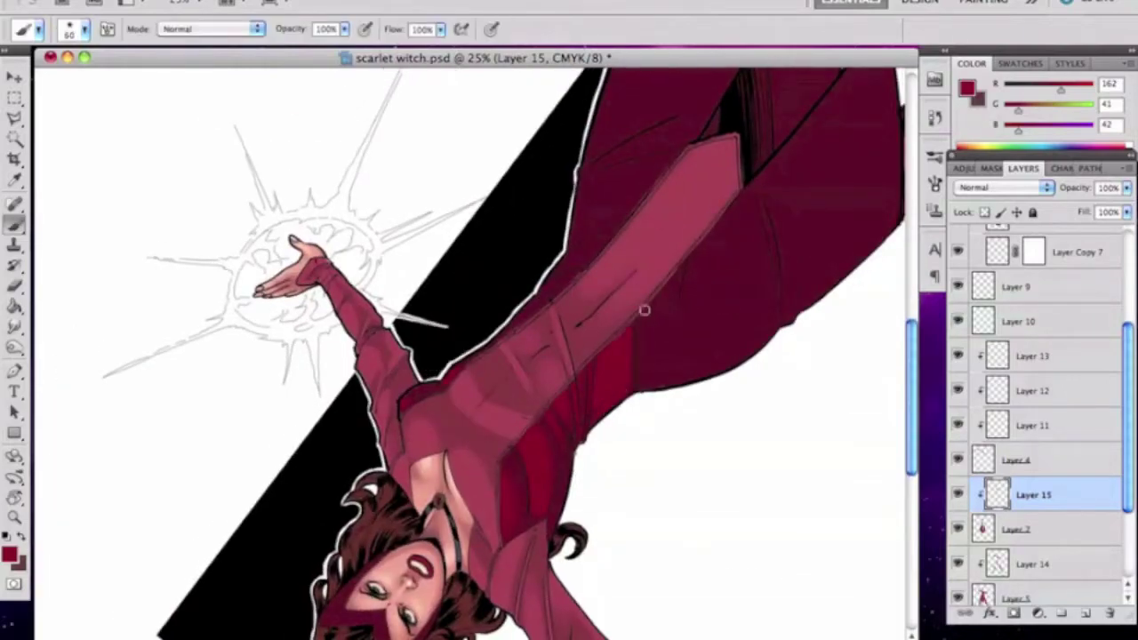
key(r)
drag(699, 246, 895, 273)
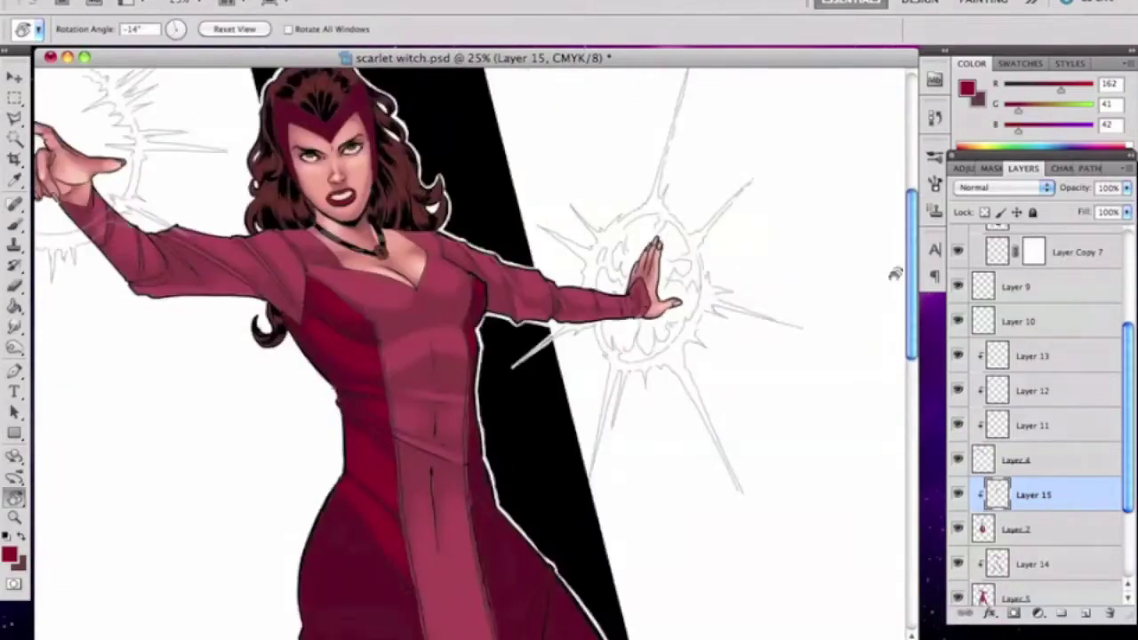
Paint red light tones over the hip and large skirt panel on the raised-arm side, cleaning up with a size 80 eraser
scroll(895, 274, down, 5)
key(b)
mouse_move(350, 333)
mouse_down()
mouse_move(351, 294)
mouse_move(343, 317)
mouse_move(402, 321)
mouse_move(344, 348)
mouse_up()
key(r)
key(b)
key(0)
key(r)
mouse_move(369, 386)
mouse_down()
mouse_move(558, 509)
mouse_move(673, 373)
mouse_move(679, 338)
mouse_move(448, 475)
mouse_up()
key(b)
key(r)
key(e)
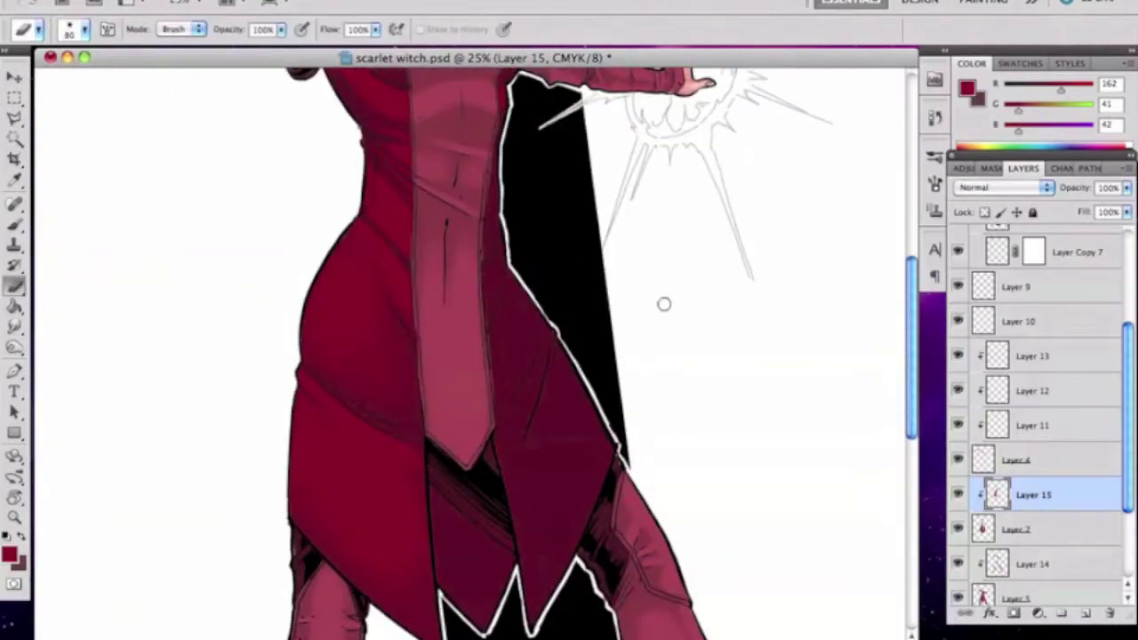
Paint red light tones on the headpiece with a size 150 brush and on the opposite side of the waist at size 60
scroll(663, 304, up, 5)
key(b)
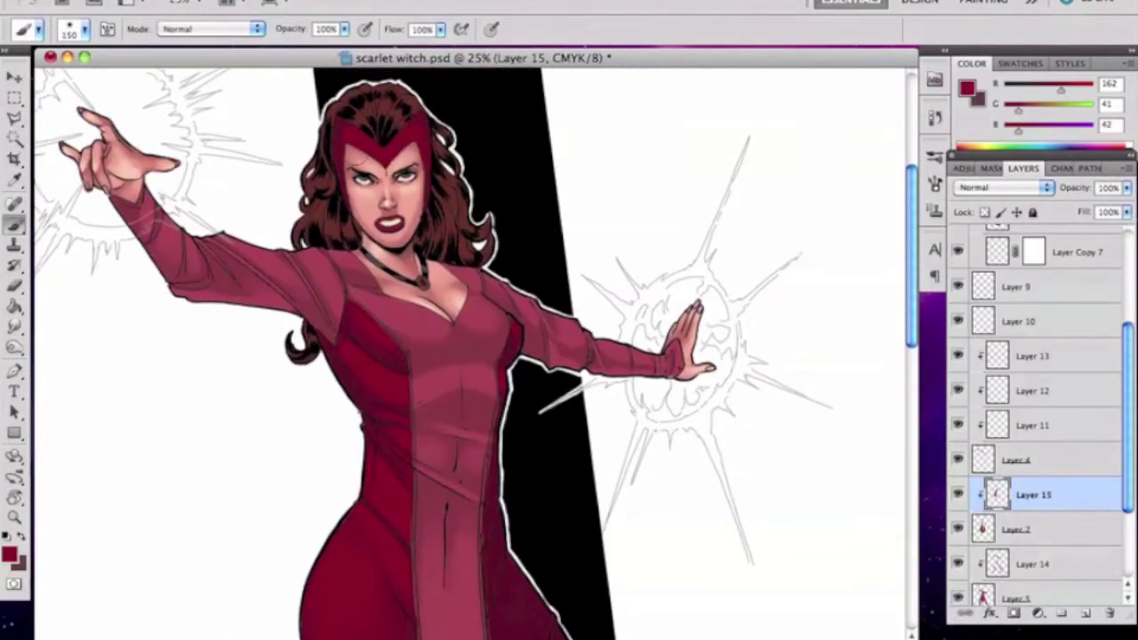
key(r)
drag(515, 457, 472, 291)
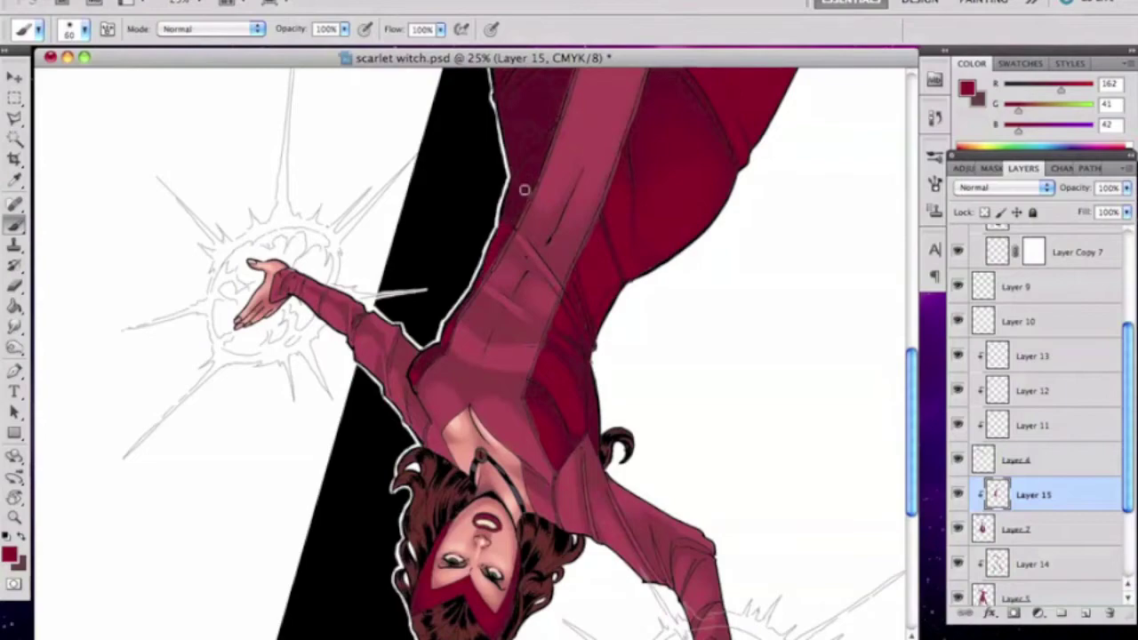
key(e)
Paint red light tones over the hip and skirt panel on the outstretched-arm side, blending with a size 300 brush at 40% opacity
key(r)
mouse_move(631, 127)
mouse_down()
mouse_move(902, 393)
mouse_move(774, 160)
mouse_up()
key(b)
key(bracketright)
key(bracketright)
key(bracketright)
key(bracketright)
key(e)
key(r)
drag(447, 363, 554, 266)
key(b)
key(bracketleft)
key(bracketleft)
key(bracketleft)
key(bracketleft)
key(bracketleft)
key(bracketleft)
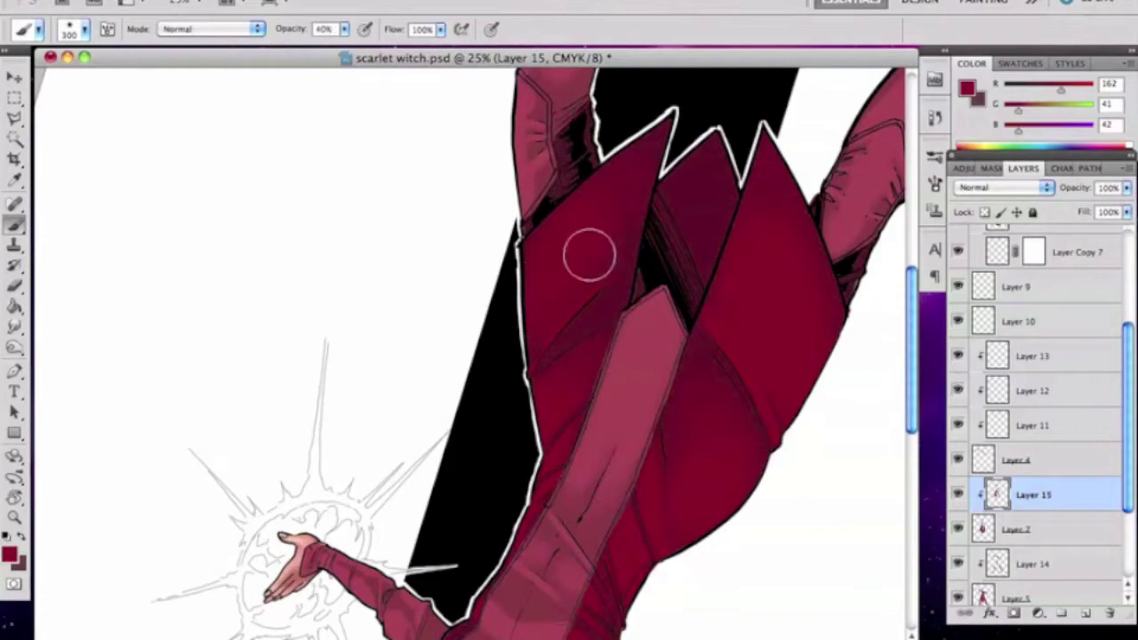
Return the canvas to upright and soften the skirt's light tones with the eraser at 40% opacity
key(r)
drag(569, 218, 472, 529)
key(Escape)
key(b)
key(e)
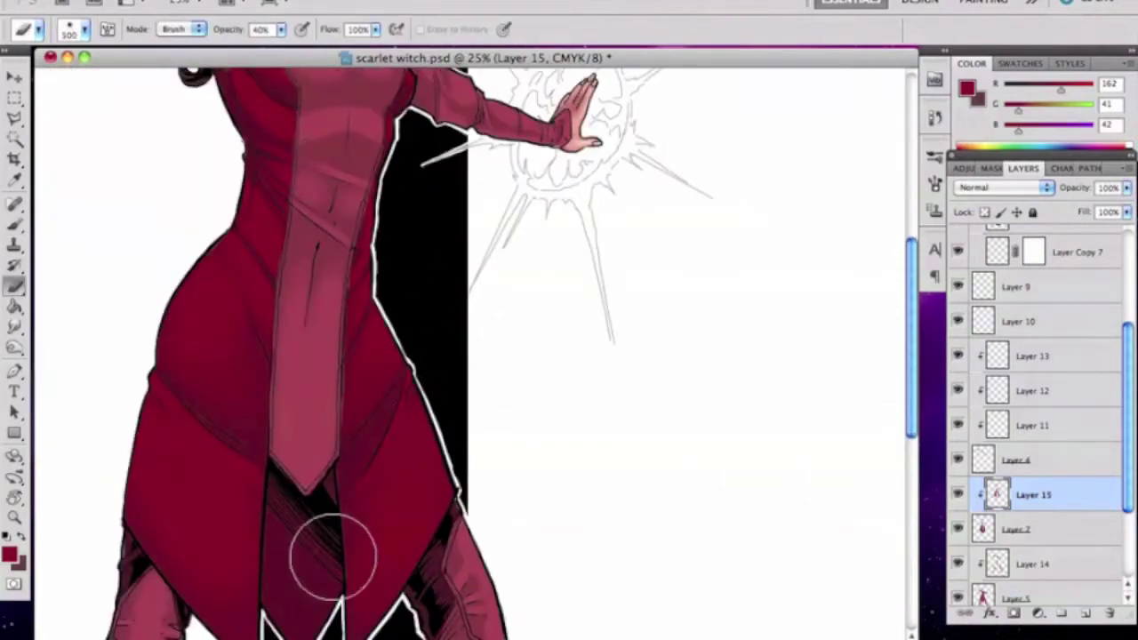
scroll(901, 255, up, 5)
scroll(901, 255, up, 2)
scroll(901, 255, down, 10)
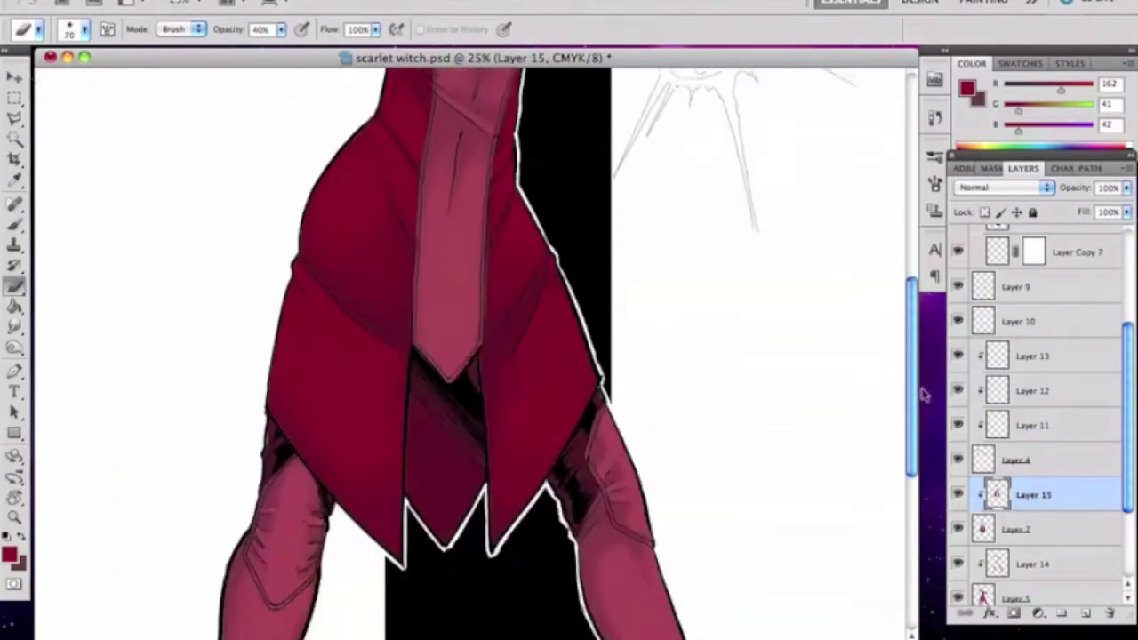
Add a new clipped layer above Layer 14 and set the foreground colour to light pink (#df6a6b)
scroll(901, 255, up, 10)
scroll(902, 255, left, 3)
click(1073, 555)
key(super+alt+shift+n)
key(b)
alt+click(615, 318)
click(10, 555)
click(729, 252)
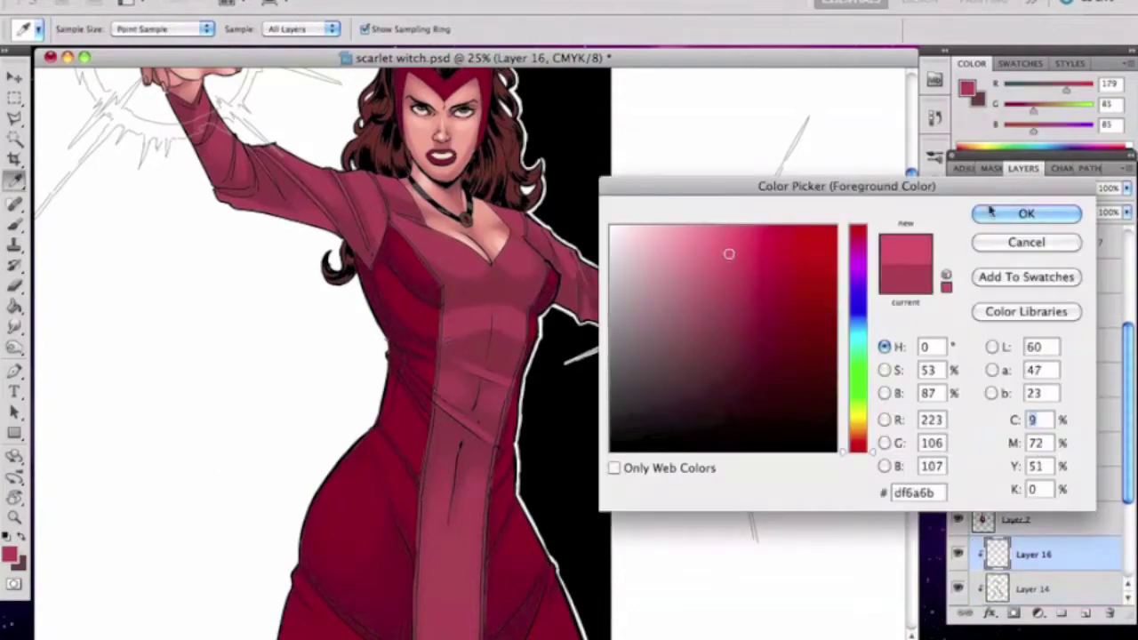
click(1026, 214)
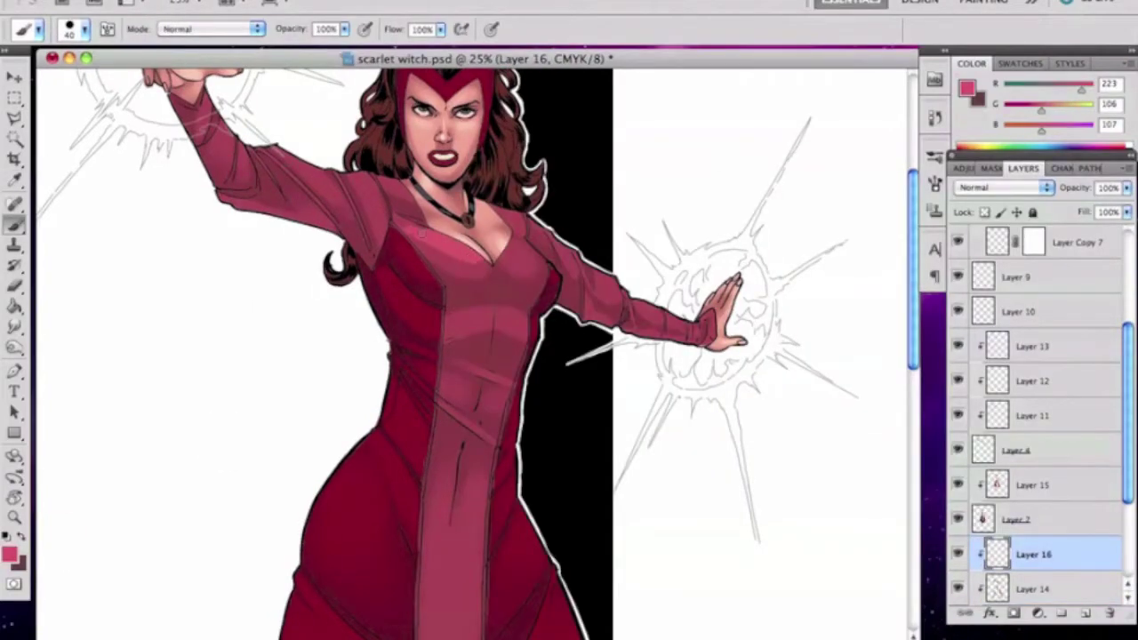
Paint light pink highlights across the chest of the costume and soften them with a size 250 eraser at 40% opacity
key(e)
key(r)
mouse_move(504, 287)
mouse_down()
mouse_move(467, 283)
mouse_move(407, 338)
mouse_up()
key(b)
right_click(383, 143)
double_click(462, 266)
key(r)
mouse_move(378, 290)
mouse_down()
mouse_move(508, 312)
mouse_move(443, 331)
mouse_up()
key(b)
key(bracketleft)
key(bracketleft)
key(bracketleft)
key(bracketleft)
key(bracketleft)
key(e)
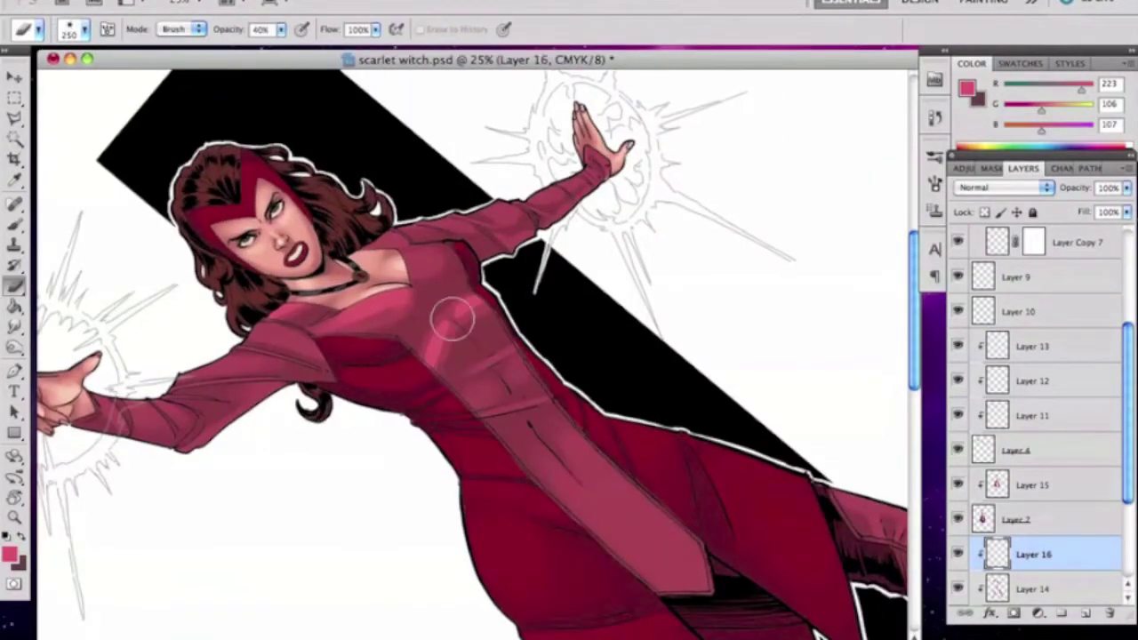
Extend the light pink highlights over the bust and the band just beneath it with a size 60 brush
key(b)
key(r)
drag(460, 335, 529, 395)
key(l)
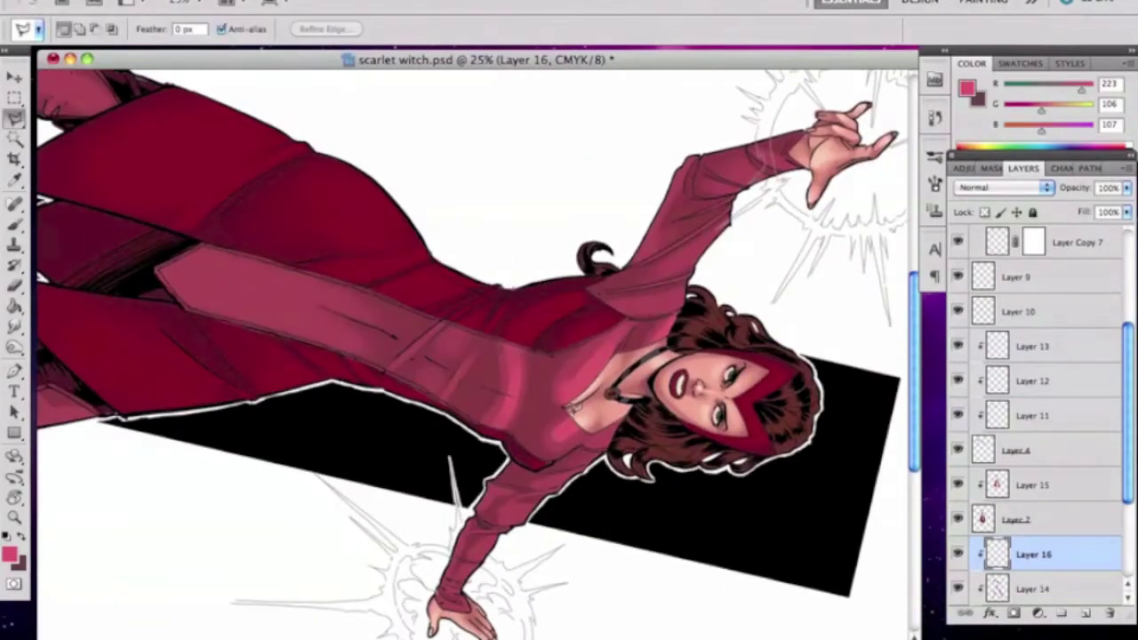
key(b)
right_click(579, 416)
key(Escape)
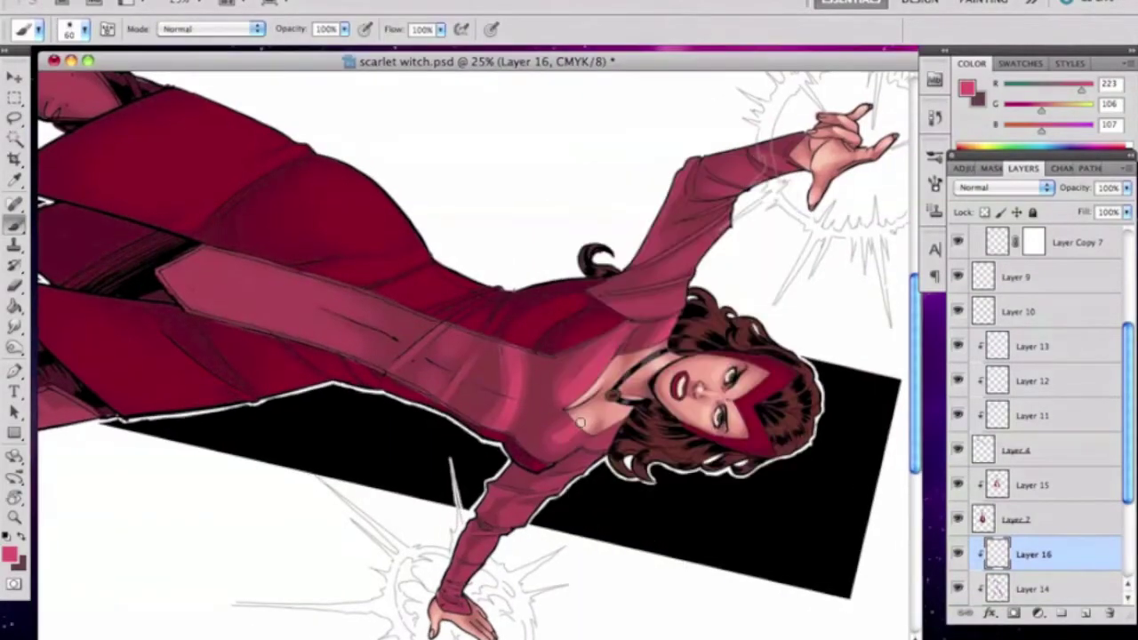
Touch up the midriff on Layer 14 with the sampled mid pink, and resample the light pink for Layer 16 at brush size 35
key(r)
drag(622, 341, 382, 241)
key(b)
alt+click(643, 486)
key(alt+bracketleft)
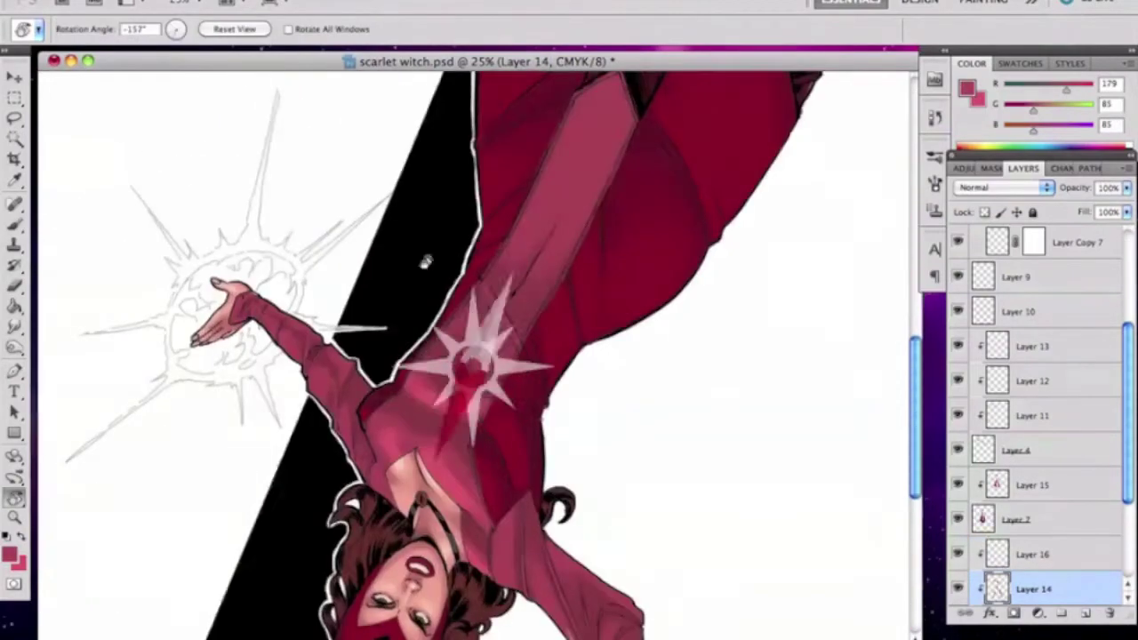
key(b)
right_click(361, 143)
key(Escape)
alt+click(443, 328)
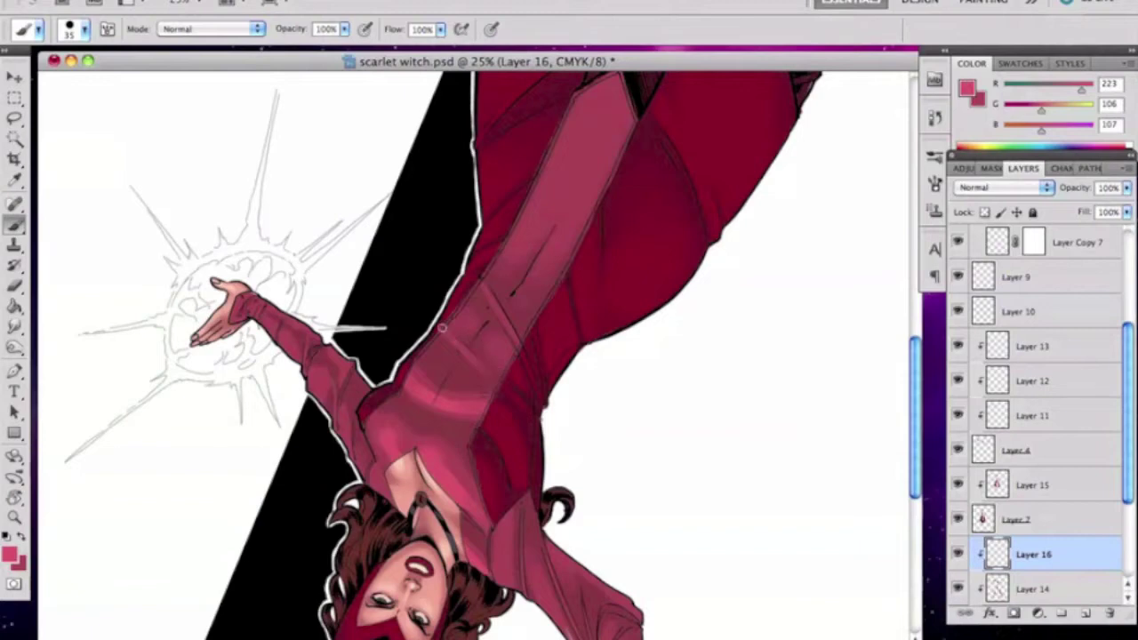
Paint light pink highlights along the diagonal midriff folds, using a size 30 brush at 100% opacity
key(e)
key(r)
mouse_move(556, 219)
mouse_down()
mouse_move(565, 130)
mouse_move(428, 311)
mouse_up()
key(b)
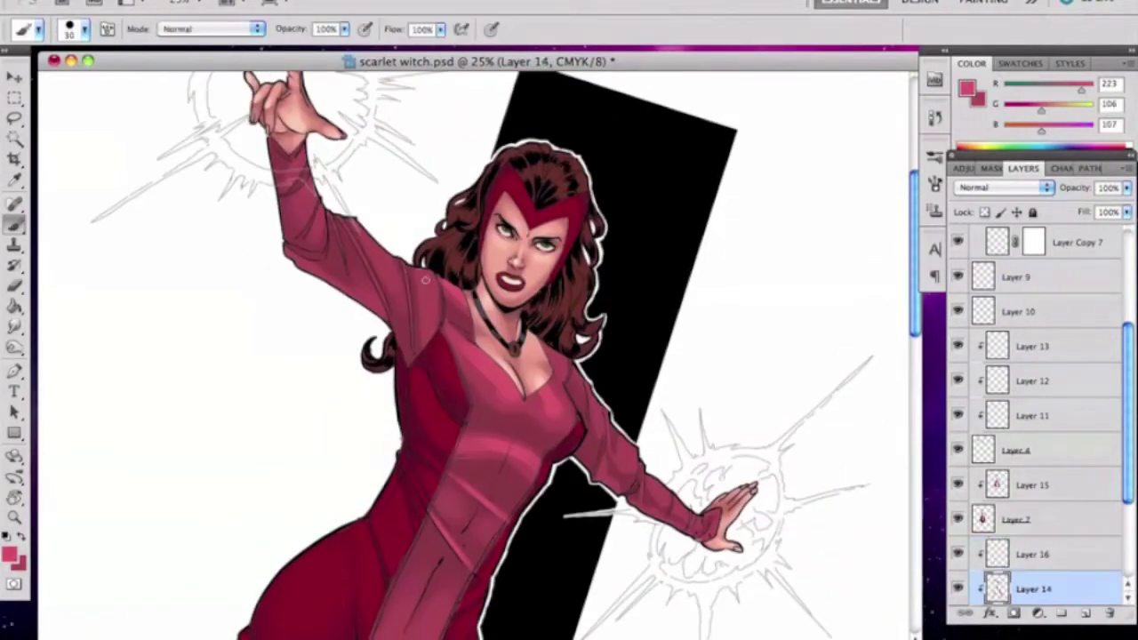
key(e)
key(b)
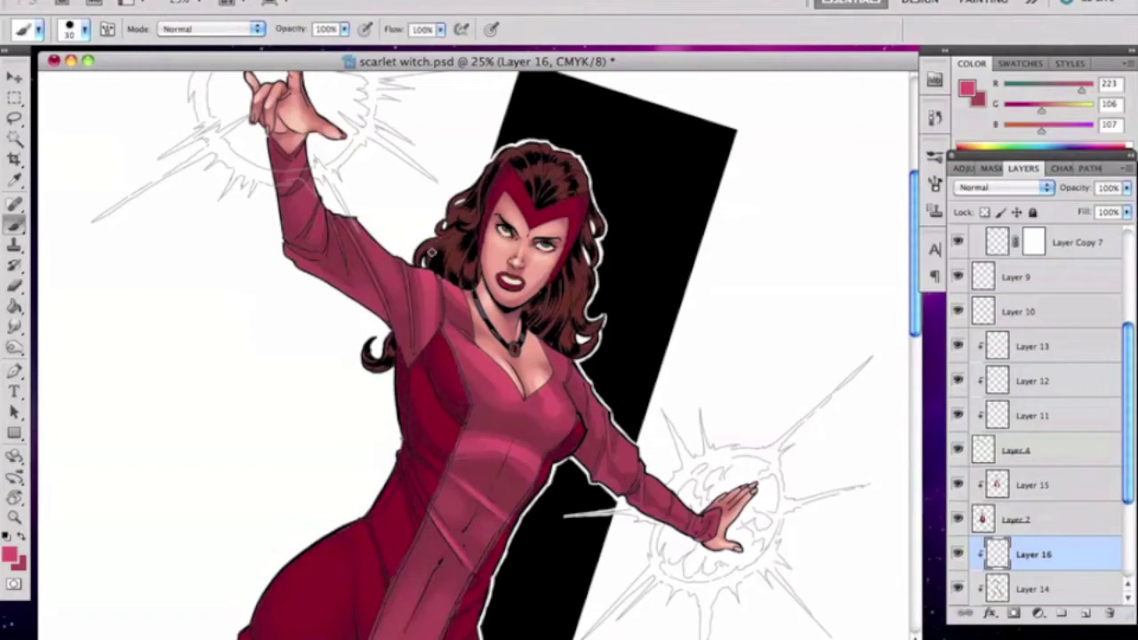
Paint light pink highlights on the shoulder and sleeve folds of the raised arm with brush sizes 10 and 20
key(r)
drag(424, 283, 497, 347)
key(b)
key(e)
key(b)
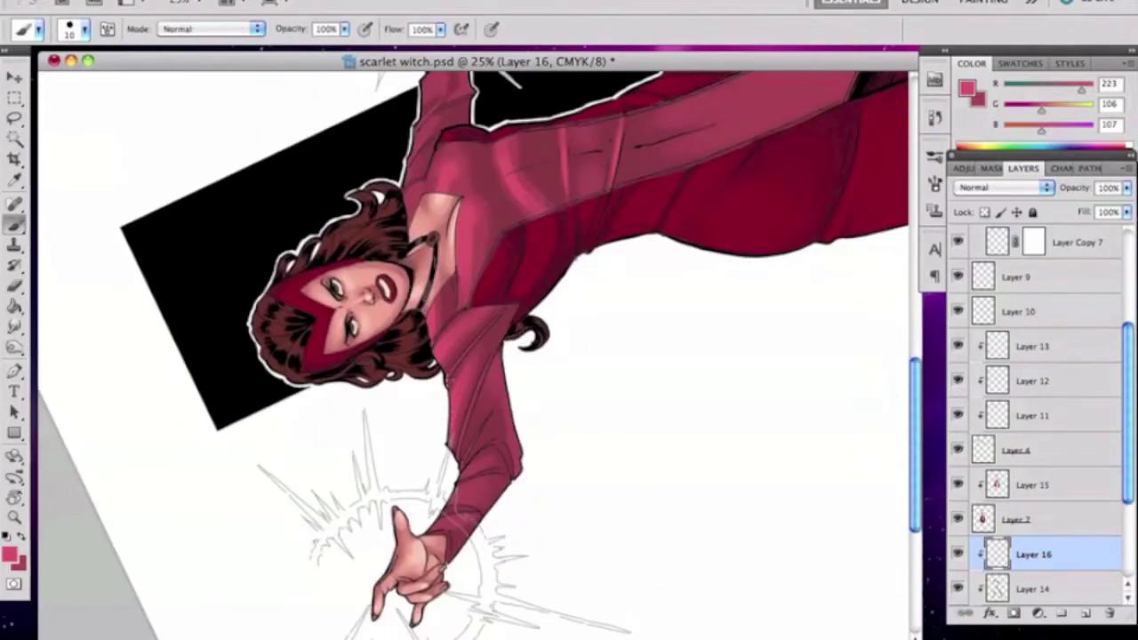
key(r)
key(Escape)
key(b)
key(r)
mouse_move(360, 329)
mouse_down()
mouse_move(610, 376)
mouse_move(523, 424)
mouse_up()
key(b)
key(e)
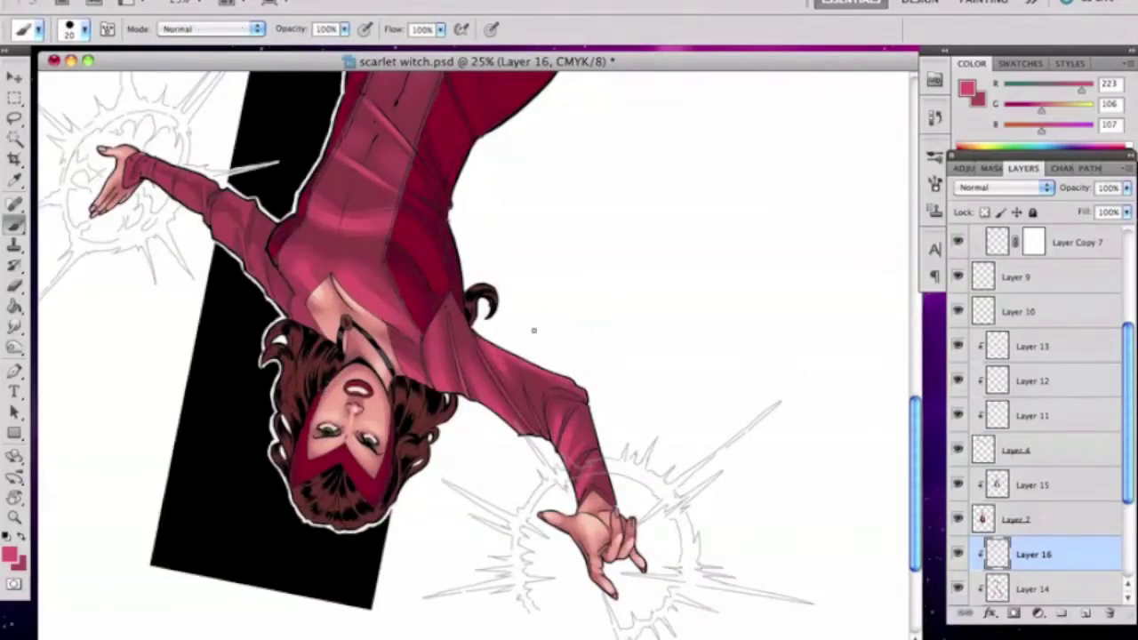
Paint light pink highlights on the outstretched arm's sleeve at brush size 20, softening with a size 125 eraser at 40% opacity
key(r)
drag(537, 334, 463, 307)
key(e)
key(r)
mouse_move(500, 144)
mouse_down()
mouse_move(300, 503)
mouse_move(504, 543)
mouse_up()
key(b)
key(r)
mouse_move(552, 427)
mouse_down()
mouse_move(371, 443)
mouse_move(373, 232)
mouse_up()
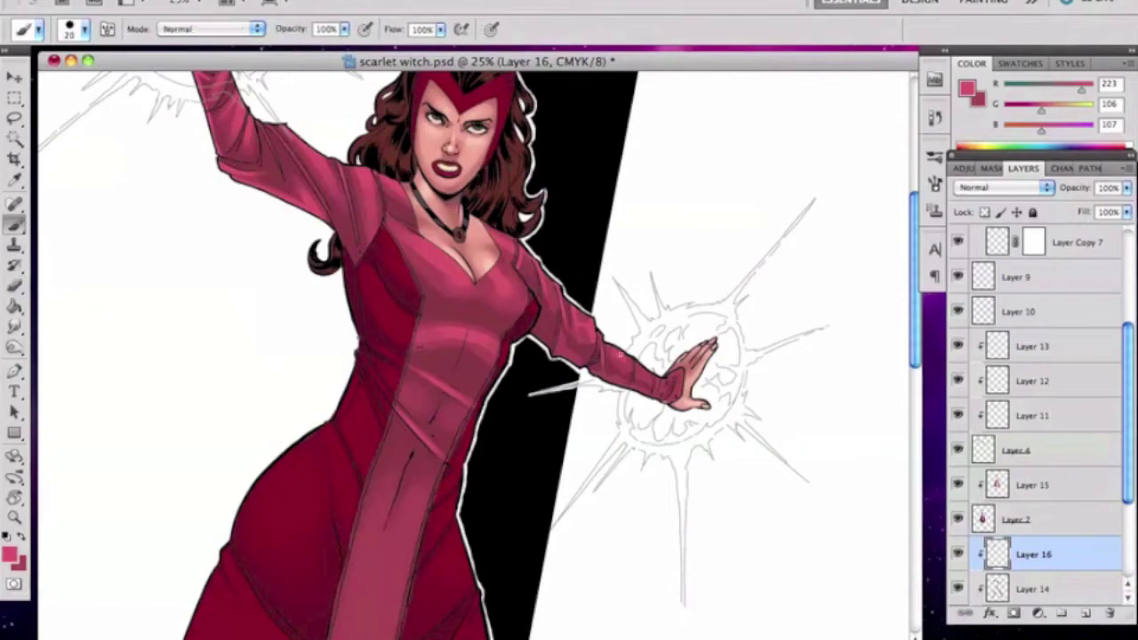
key(e)
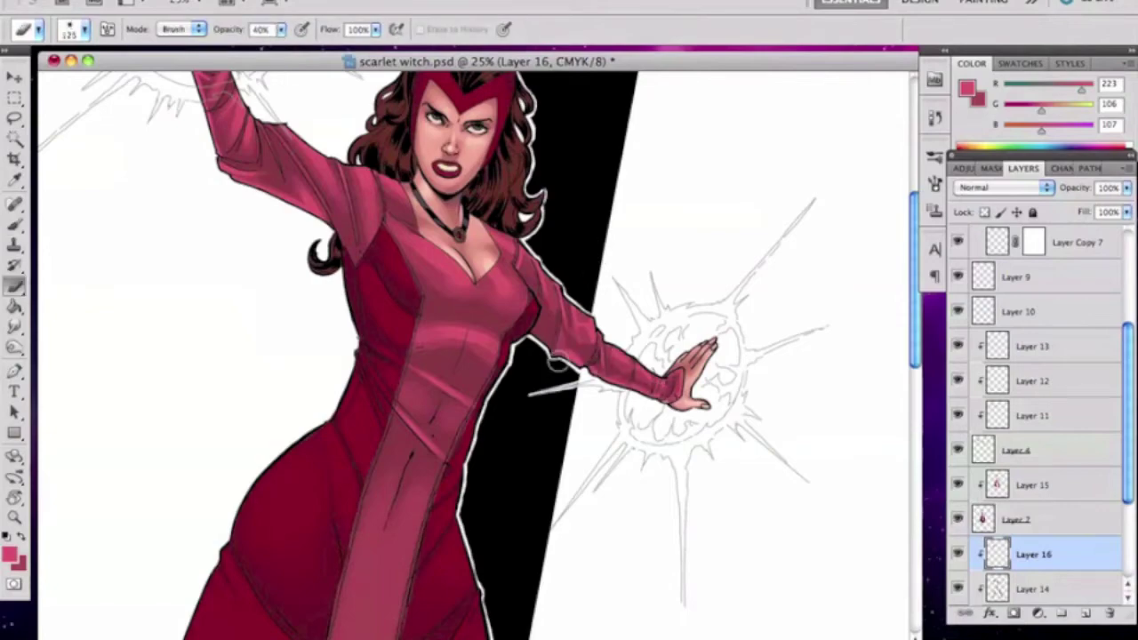
Paint long light pink highlights down the hanging front panel, blend them with a size 400 eraser, and return the canvas to upright
key(r)
mouse_move(535, 375)
mouse_down()
mouse_move(755, 347)
mouse_move(774, 450)
mouse_up()
key(b)
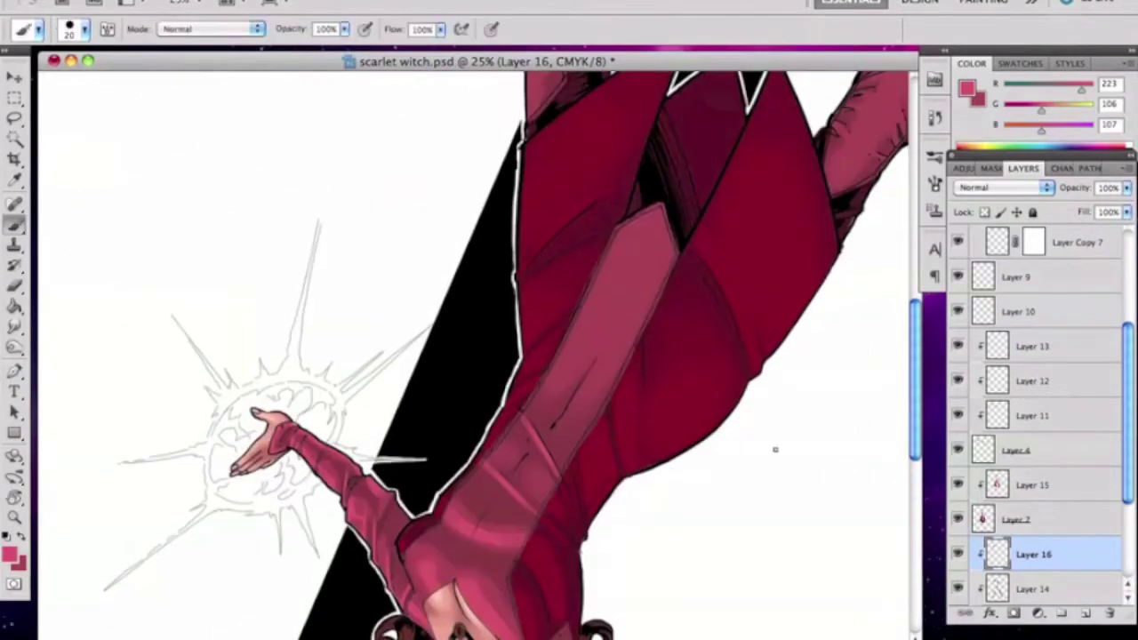
drag(548, 396, 569, 363)
key(e)
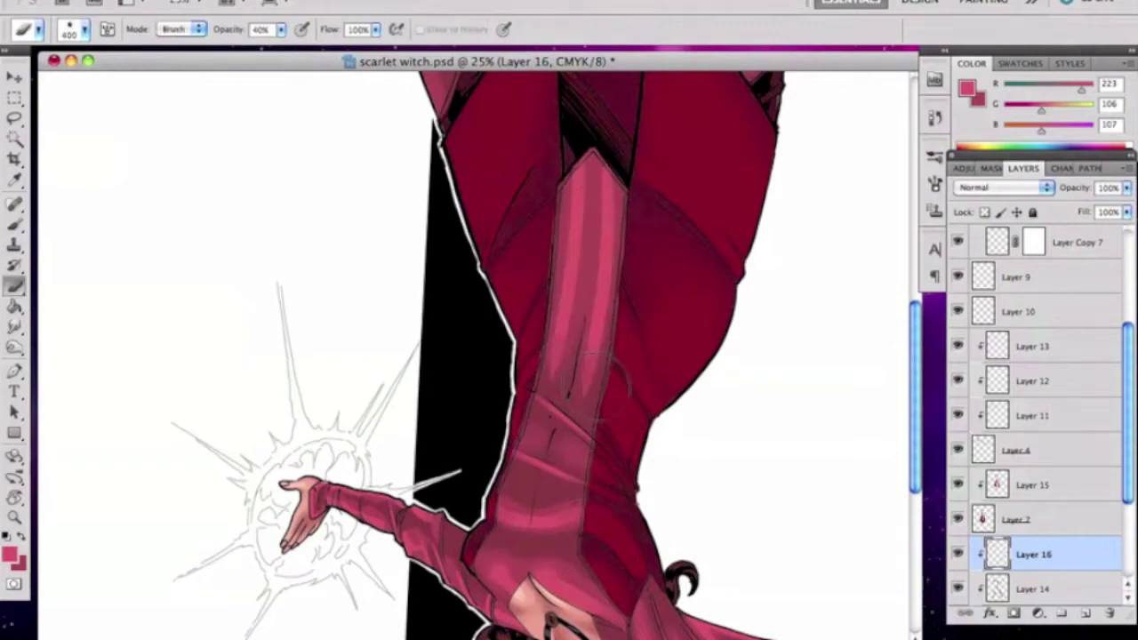
key(0)
key(r)
key(Escape)
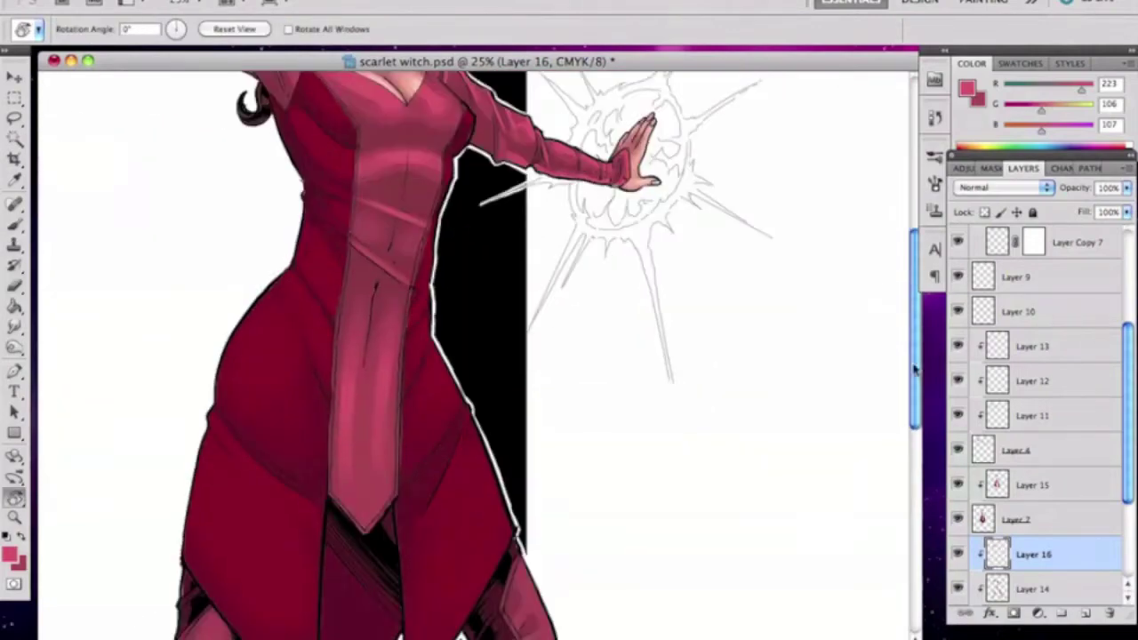
Highlight the knee folds of the raised-arm side boot with a size 30 brush, softening with a size 200 eraser at 40% opacity
drag(915, 371, 915, 512)
key(b)
key(r)
drag(254, 330, 554, 336)
key(b)
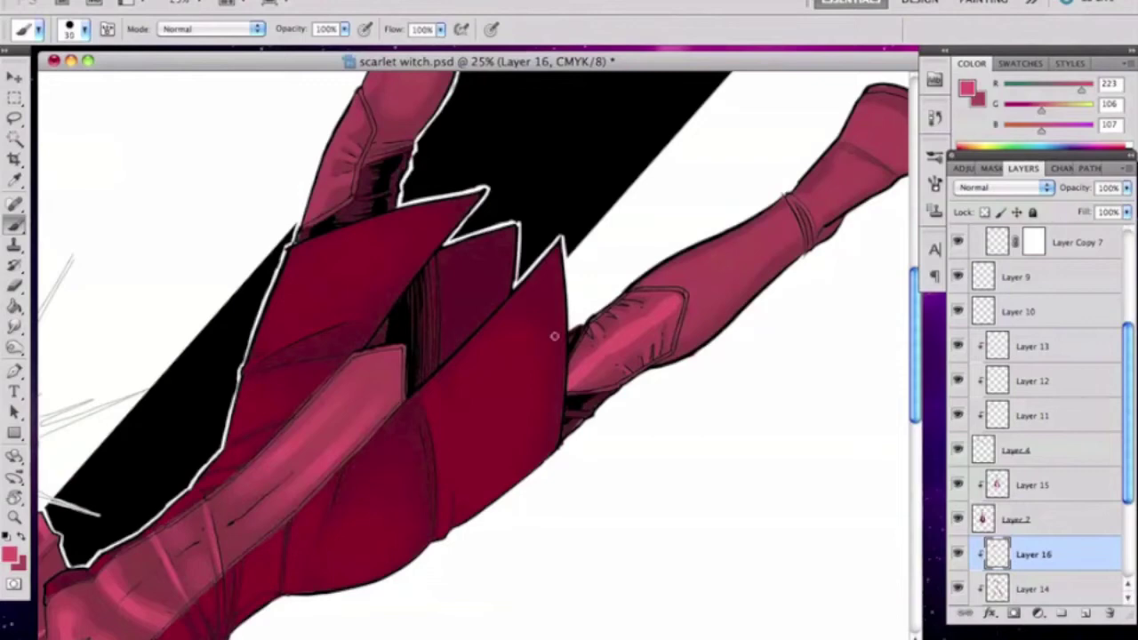
key(e)
key(4)
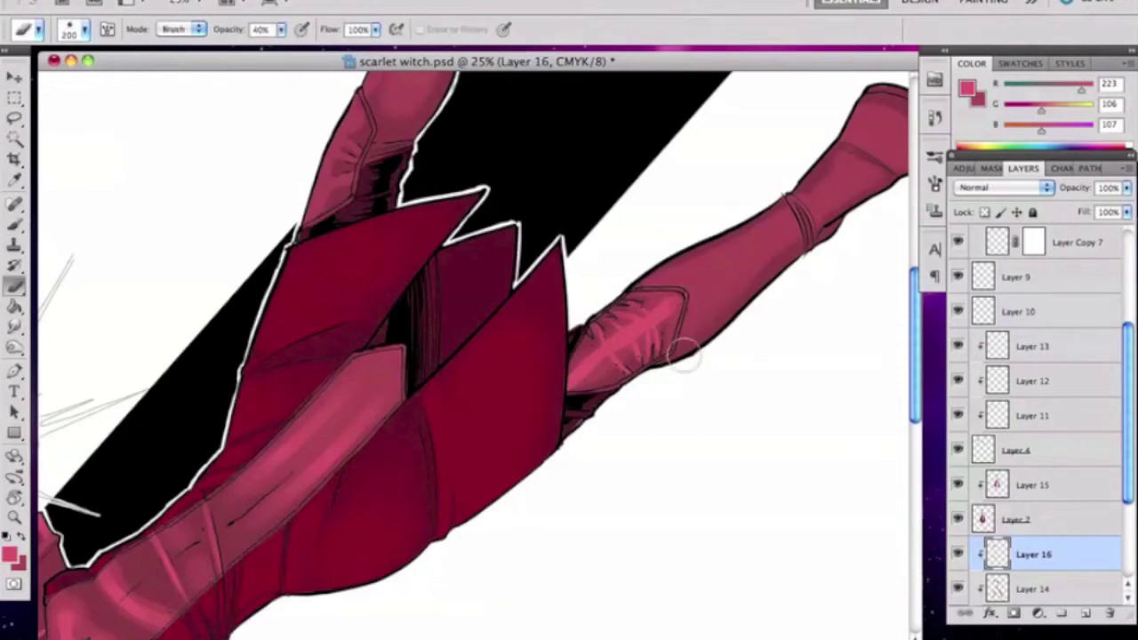
key(b)
mouse_move(686, 400)
mouse_down()
mouse_move(645, 343)
mouse_move(329, 426)
mouse_up()
Paint light pink highlights on the knee of the outstretched-arm side boot and enlarge the brush to 45
key(r)
scroll(474, 356, down, 5)
key(b)
right_click(695, 211)
double_click(818, 248)
key(bracketright)
key(bracketright)
key(bracketright)
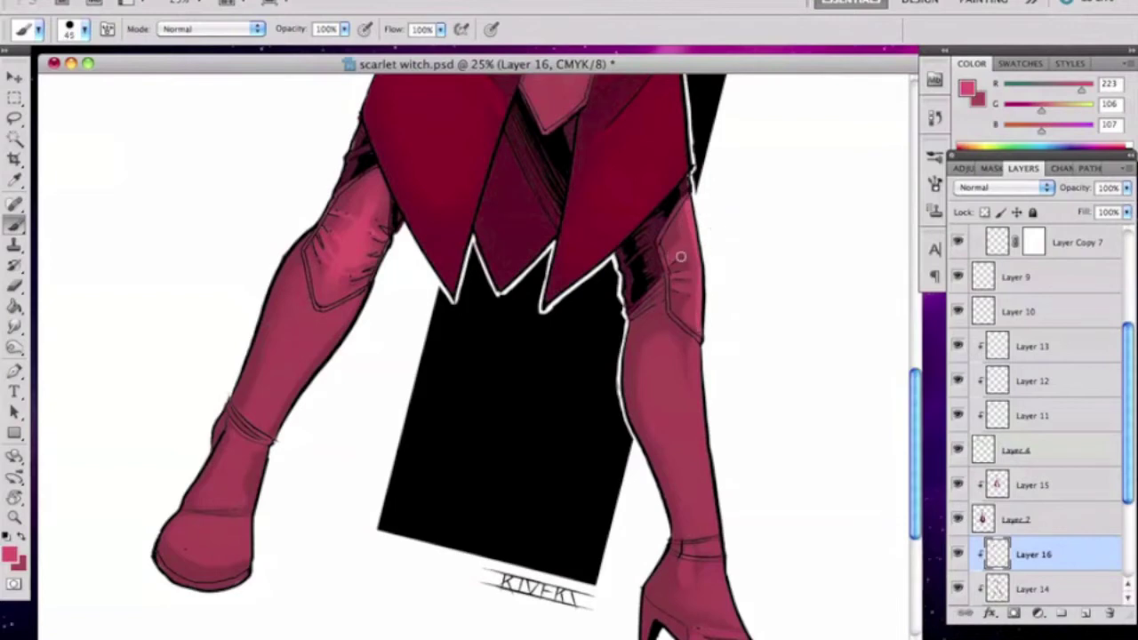
Paint light pink highlights down the shin and ankle of the raised-arm side boot with brush sizes 45 and 30
key(r)
drag(680, 255, 411, 118)
key(r)
mouse_move(478, 140)
mouse_down()
mouse_move(604, 196)
mouse_move(648, 287)
mouse_up()
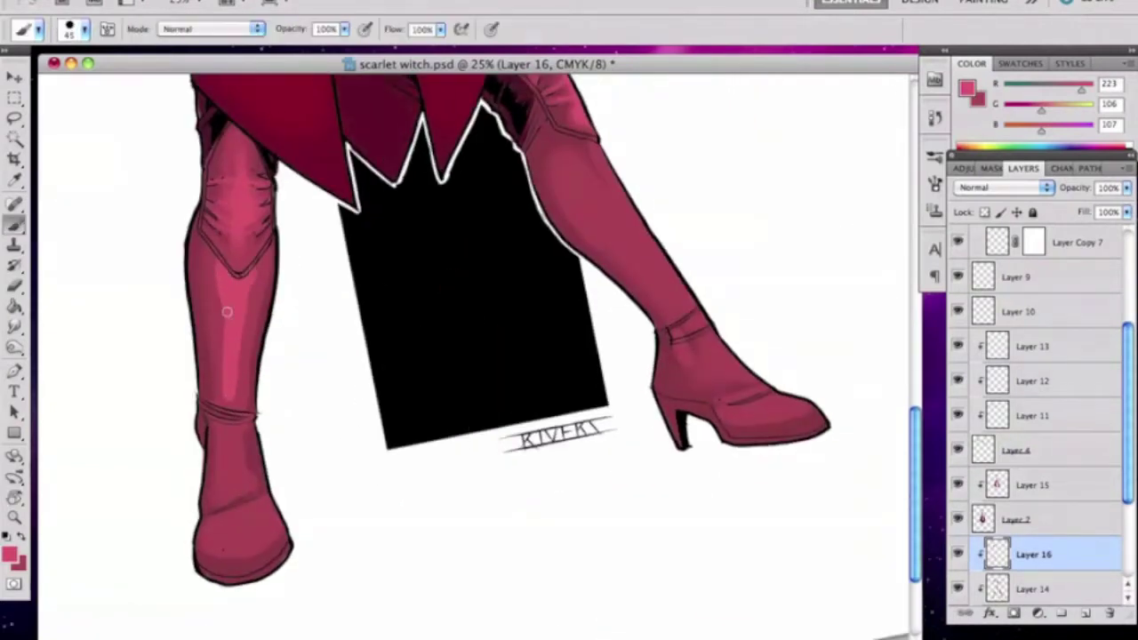
key(r)
mouse_move(208, 236)
mouse_down()
mouse_move(714, 201)
mouse_move(895, 274)
mouse_up()
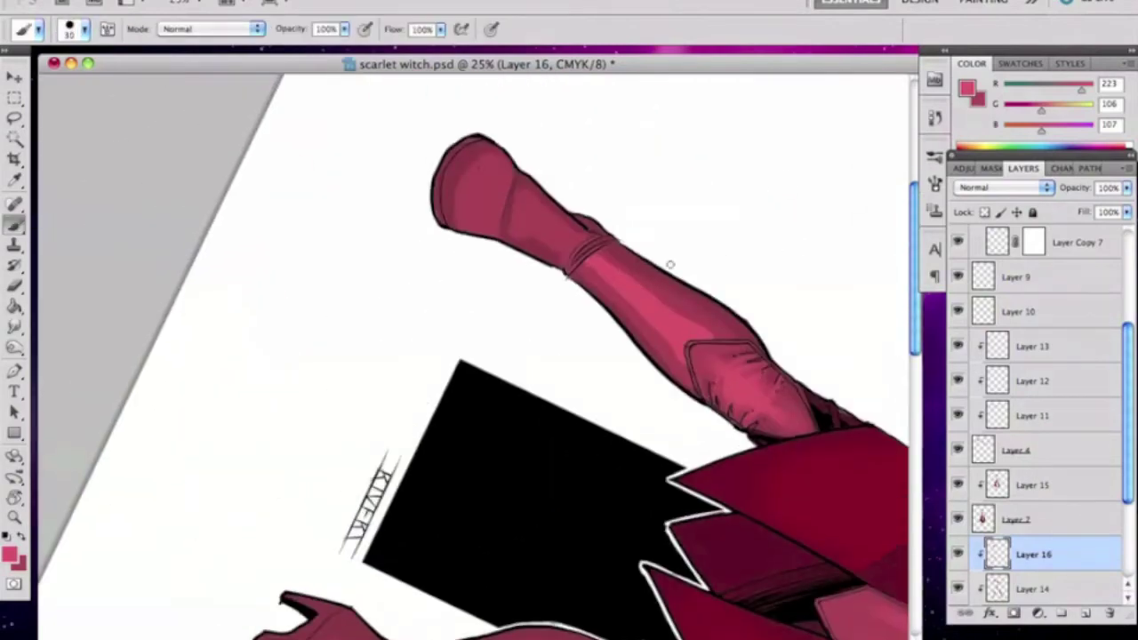
key(r)
drag(572, 241, 401, 317)
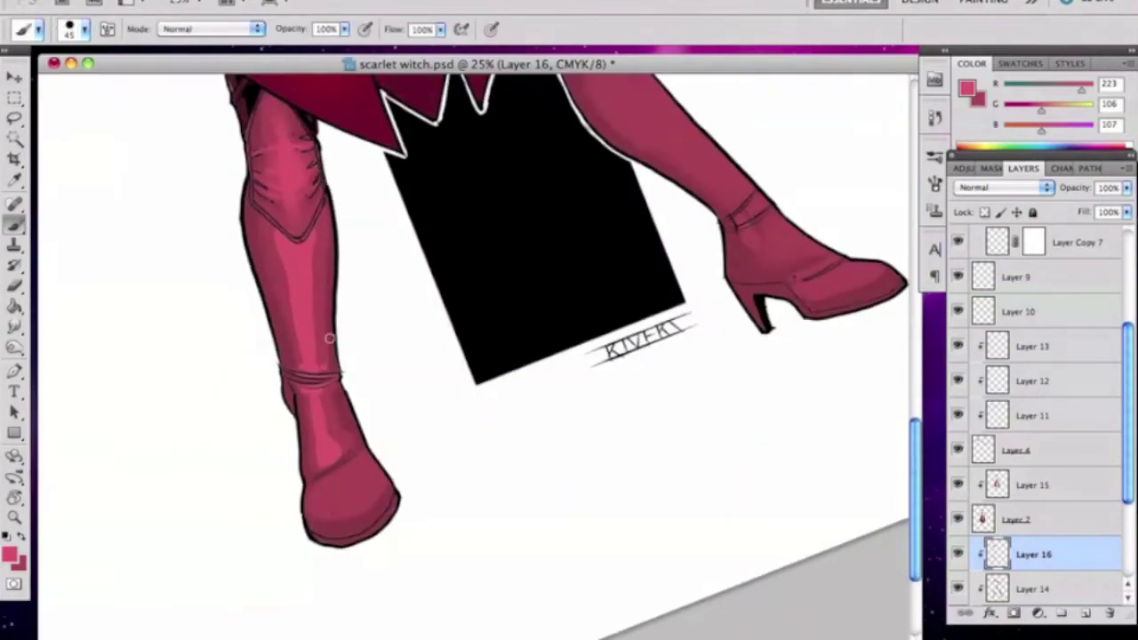
Highlight the toe of the raised-arm side boot and lay in light tones on the opposite calf at 40% opacity
key(e)
key(r)
mouse_move(326, 454)
mouse_down()
mouse_move(685, 539)
mouse_move(854, 406)
mouse_move(702, 623)
mouse_up()
key(r)
key(r)
mouse_move(347, 493)
mouse_down()
mouse_move(711, 311)
mouse_move(717, 258)
mouse_move(541, 364)
mouse_up()
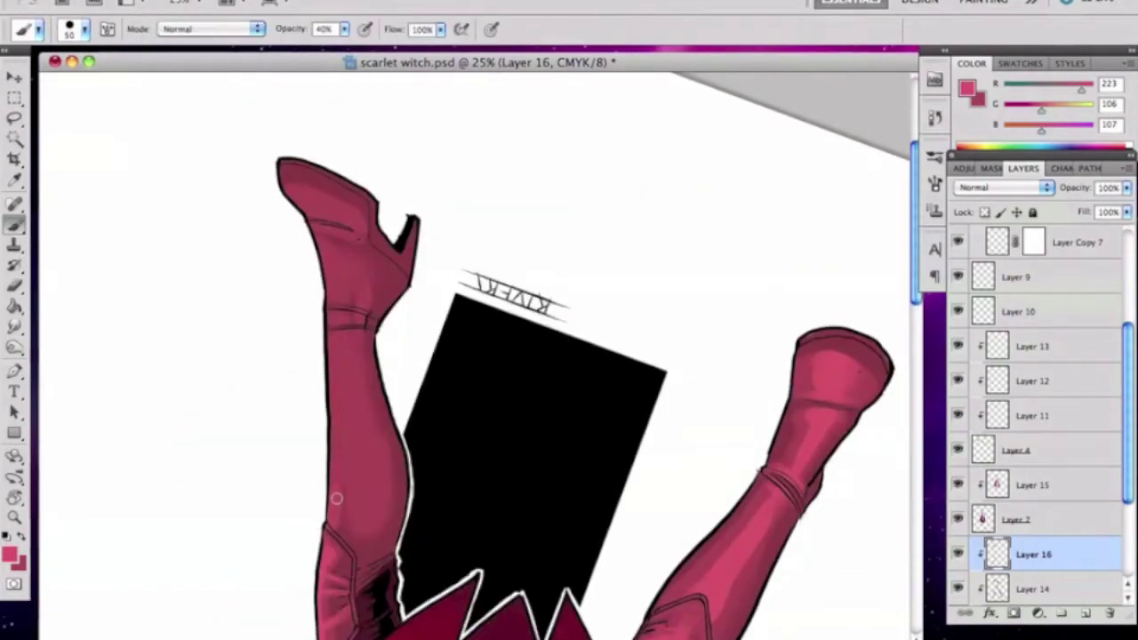
Paint light pink highlights along the shin and calf of the outstretched-arm side boot at 100% opacity
key(0)
drag(336, 527, 335, 325)
right_click(367, 461)
key(bracketright)
key(bracketright)
key(bracketright)
key(bracketright)
key(bracketright)
key(bracketright)
key(bracketright)
key(bracketright)
key(bracketright)
key(bracketright)
mouse_move(352, 452)
mouse_down()
mouse_move(482, 542)
mouse_move(489, 289)
mouse_up()
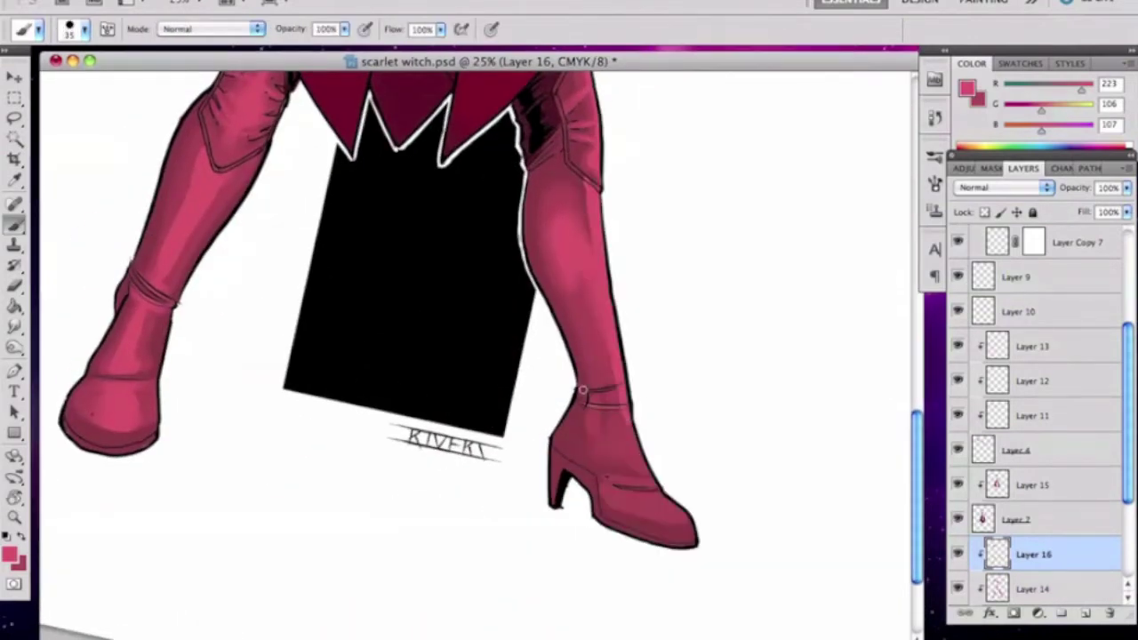
Highlight the ankle and foot of the outstretched-arm side boot with brush sizes 35 and 40
key(r)
key(b)
key(r)
drag(648, 432, 495, 233)
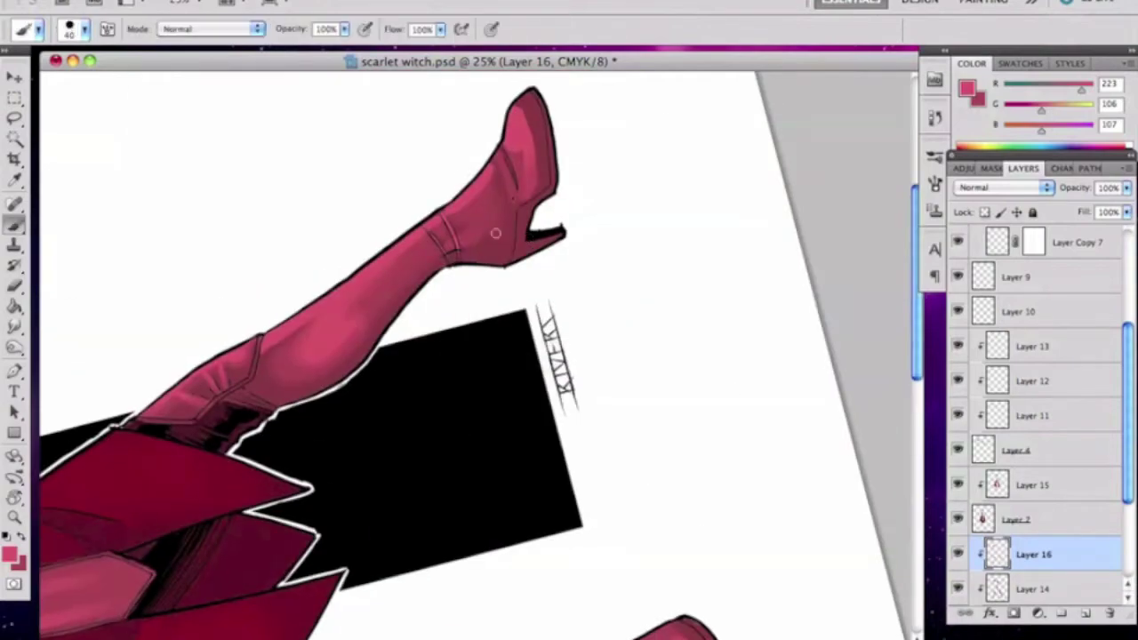
Add a new clipped layer above Layer 15 and set the foreground colour to bright red (R 211, G 55, B 56)
key(r)
drag(578, 175, 555, 533)
key(Escape)
drag(915, 371, 915, 253)
click(1037, 486)
click(1085, 614)
key(b)
click(967, 87)
click(1023, 214)
Paint bright red highlights on the dark red side of the bodice and the waist with a size 20 brush
key(r)
drag(521, 369, 519, 203)
key(b)
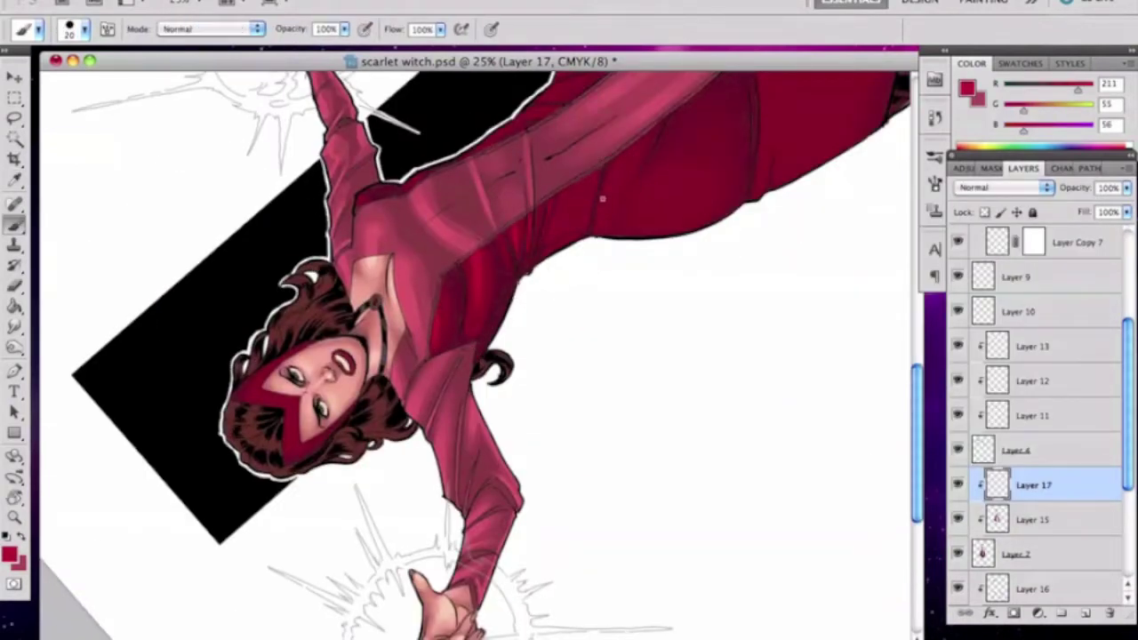
key(r)
mouse_move(584, 174)
mouse_down()
mouse_move(676, 418)
mouse_move(549, 520)
mouse_up()
key(shift+r)
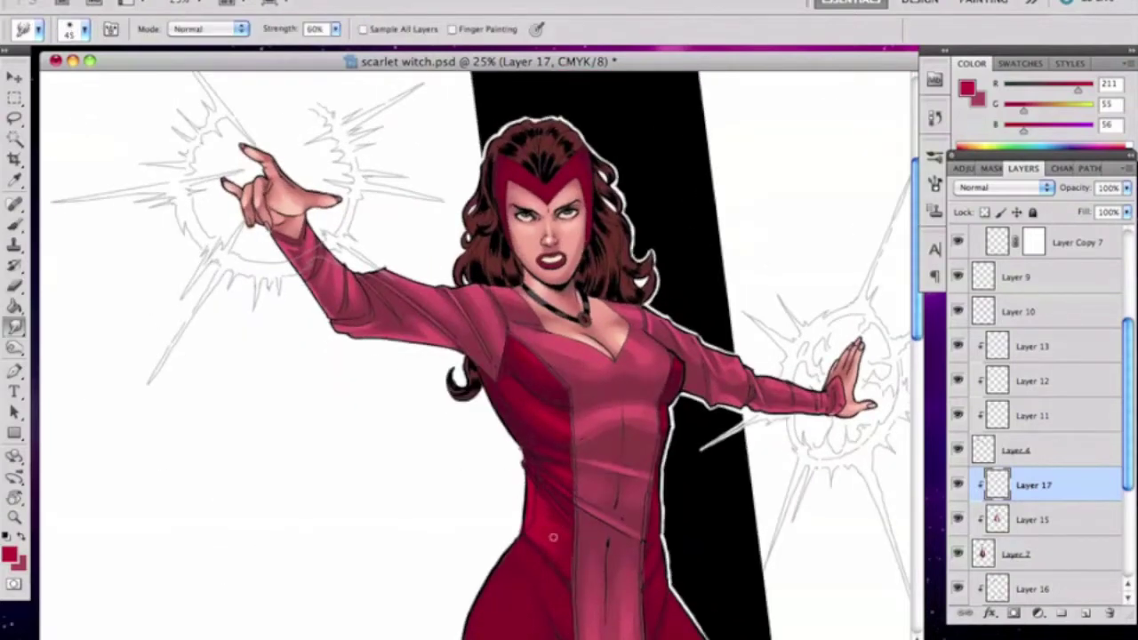
key(e)
Refine the bright red bodice highlights with a soft size 25 brush at 0% hardness
key(r)
key(b)
key(r)
mouse_move(504, 182)
mouse_down()
mouse_move(320, 293)
mouse_move(359, 378)
mouse_up()
right_click(360, 379)
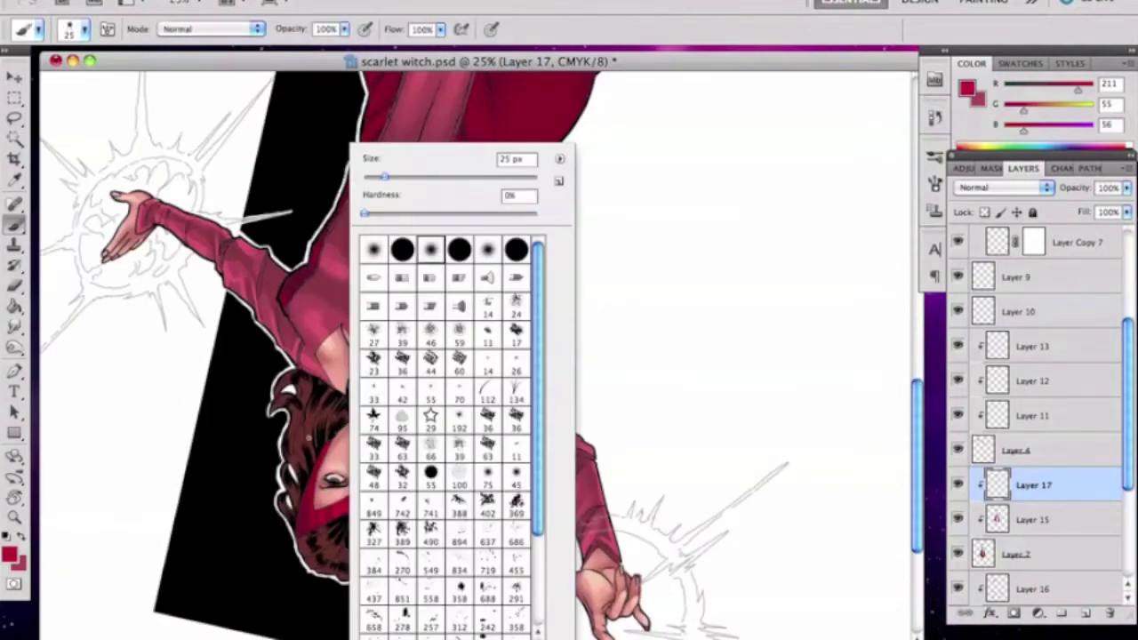
key(Escape)
Paint bright red highlights along the dark red waist and lower bodice, fading them with a size 300 eraser
key(r)
click(233, 30)
mouse_move(486, 550)
mouse_down()
mouse_move(483, 361)
mouse_move(509, 431)
mouse_up()
key(b)
key(bracketleft)
key(bracketleft)
key(bracketleft)
key(bracketleft)
key(bracketleft)
key(bracketleft)
key(r)
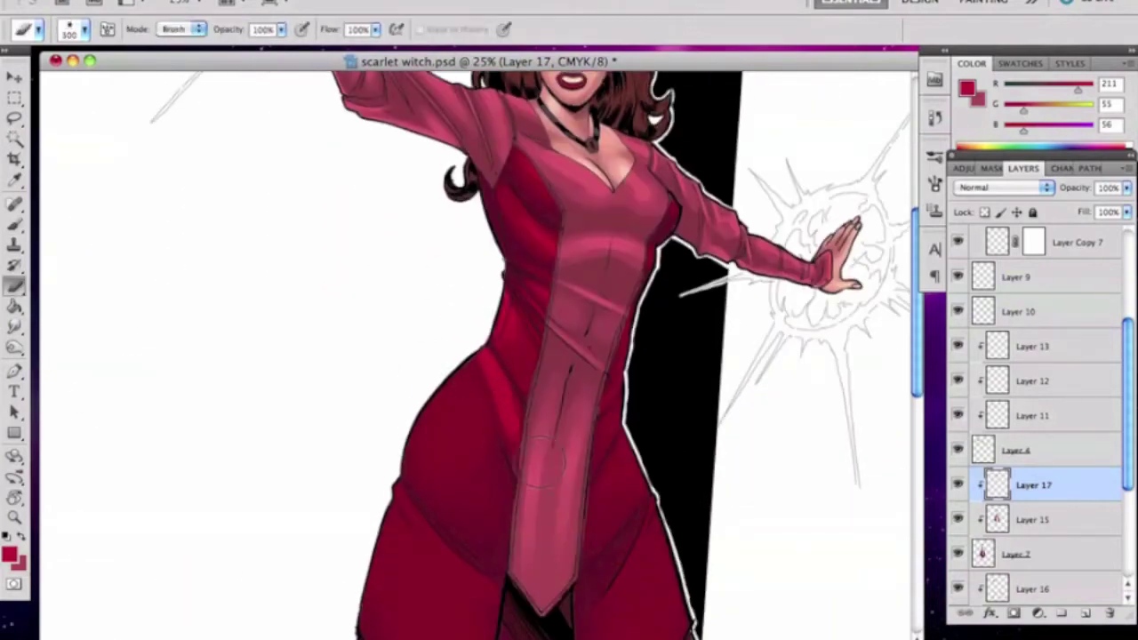
Paint bright red highlights on the rounded hip and the upper skirt folds with a size 40 brush
drag(578, 413, 436, 272)
key(b)
key(bracketright)
key(bracketright)
key(bracketright)
key(bracketright)
key(bracketright)
key(bracketright)
key(bracketright)
key(bracketright)
key(bracketright)
key(bracketright)
key(bracketright)
right_click(658, 333)
key(Escape)
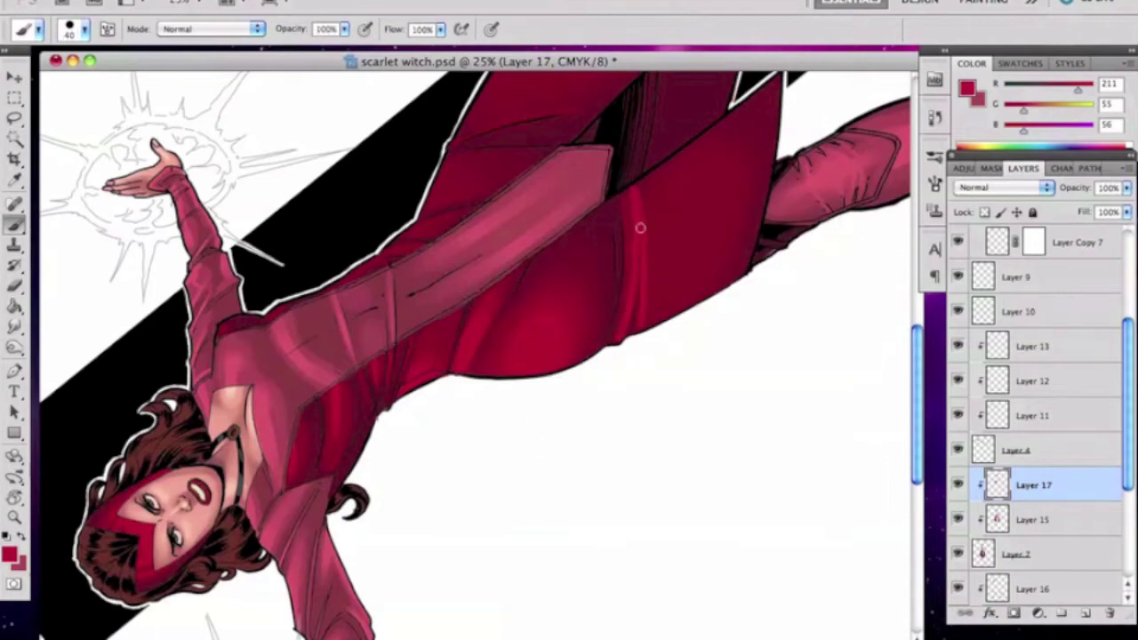
Highlight the raised-arm side skirt panel with a size 40 brush and fade it with a size 600 eraser at 40% opacity
key(bracketright)
key(bracketright)
key(bracketright)
key(bracketright)
key(bracketright)
key(bracketright)
key(r)
drag(673, 140, 920, 324)
scroll(533, 320, down, 5)
key(b)
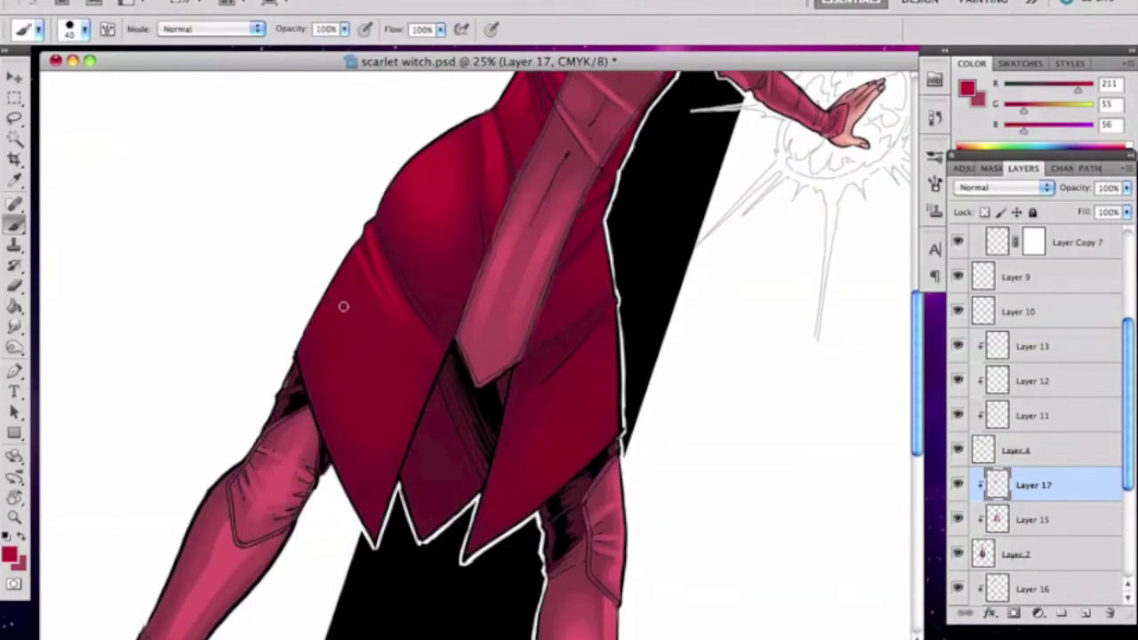
key(e)
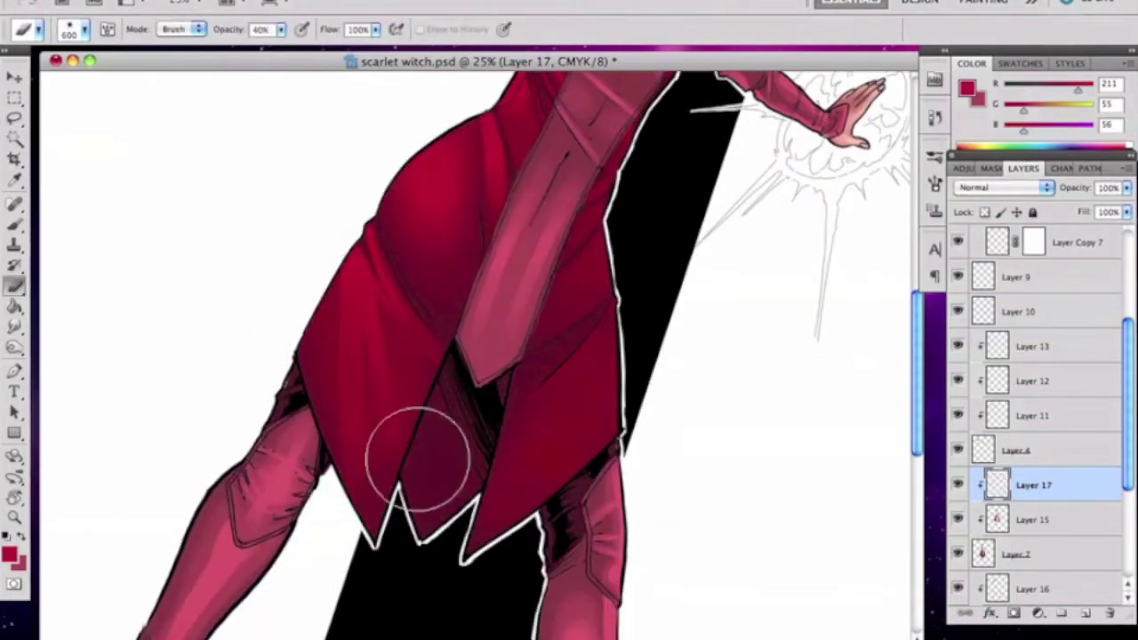
Brighten the outer edge of the raised-arm side skirt panel with a size 400 brush
key(b)
key(r)
mouse_move(266, 394)
mouse_down()
mouse_move(775, 418)
mouse_move(618, 418)
mouse_up()
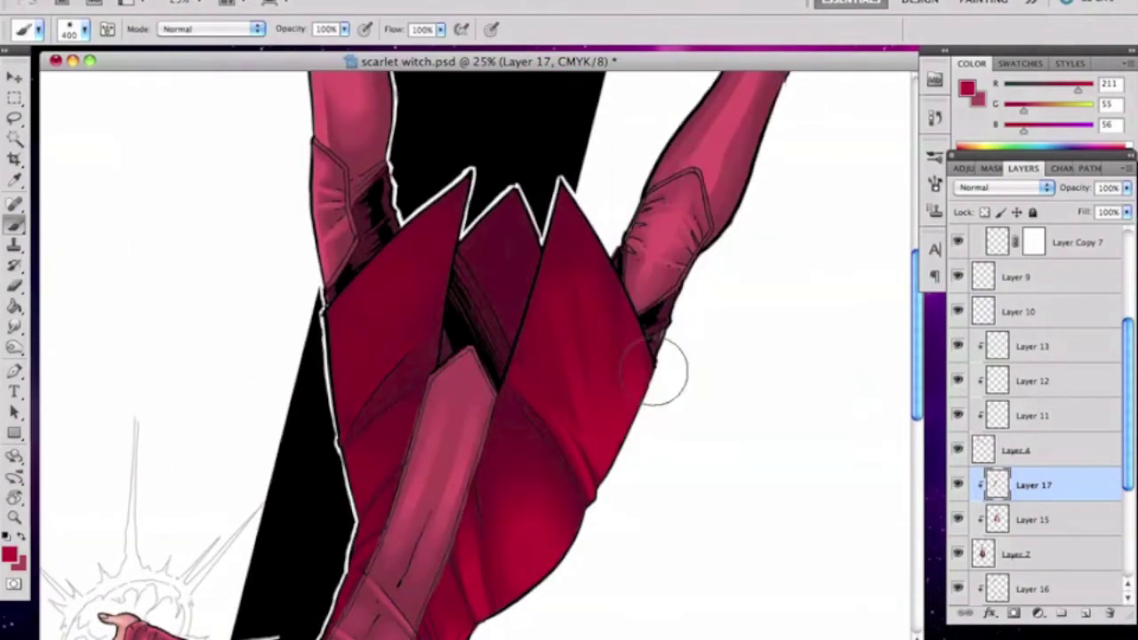
key(r)
drag(685, 330, 507, 170)
key(b)
Highlight the outstretched-arm side skirt panel with a size 250 brush at 40% opacity and the hip edge with a size 60 brush
right_click(540, 142)
key(Return)
key(4)
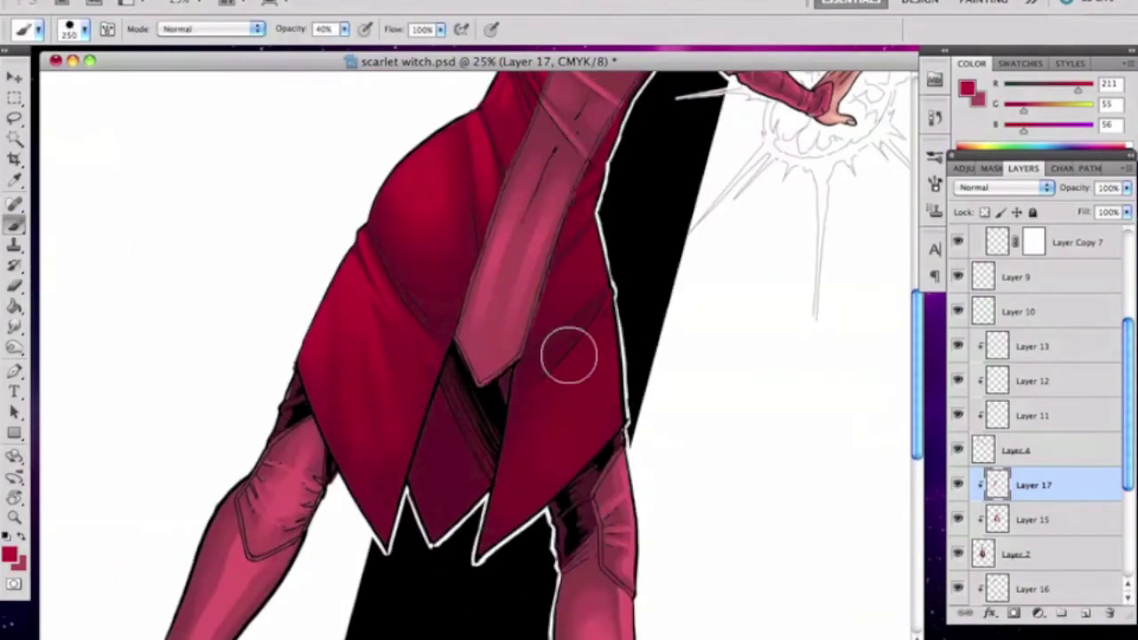
mouse_move(614, 333)
mouse_down()
mouse_move(569, 444)
mouse_move(508, 470)
mouse_move(569, 392)
mouse_up()
key(e)
key(r)
mouse_move(578, 146)
mouse_down()
mouse_move(340, 164)
mouse_move(376, 241)
mouse_up()
key(b)
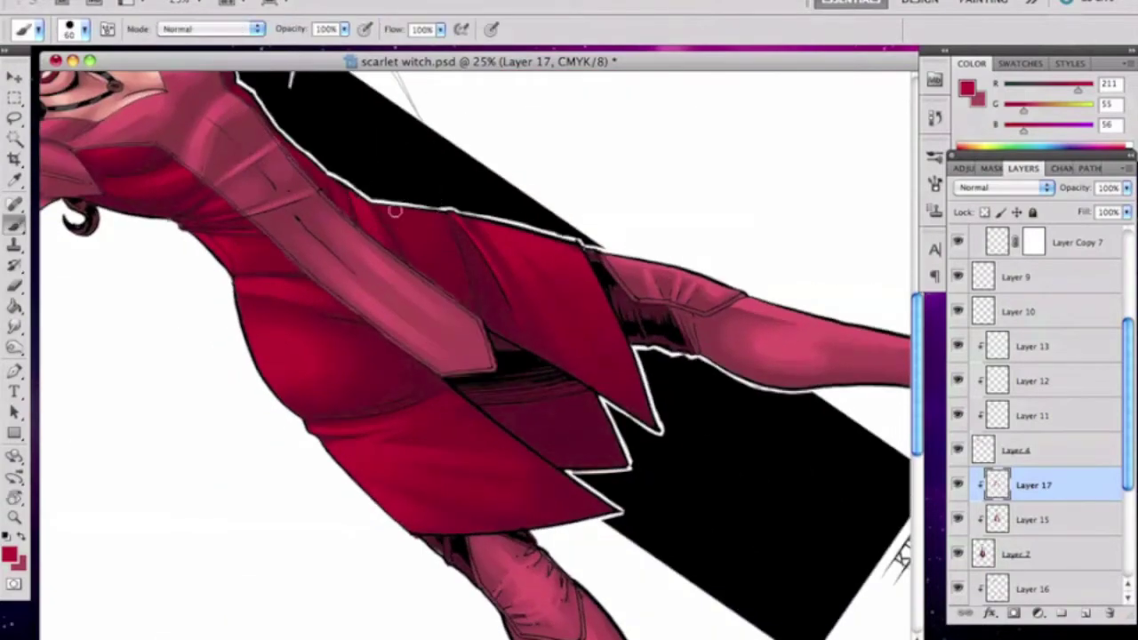
mouse_move(443, 294)
mouse_down()
mouse_move(419, 234)
mouse_move(563, 463)
mouse_move(640, 356)
mouse_move(686, 233)
mouse_move(594, 210)
mouse_up()
Add a new clipped layer above Layer 17 and set the foreground colour to very dark red (R 63, G 21, B 22)
key(r)
key(b)
drag(902, 241, 902, 305)
key(ctrl+alt+shift+n)
key(i)
click(966, 89)
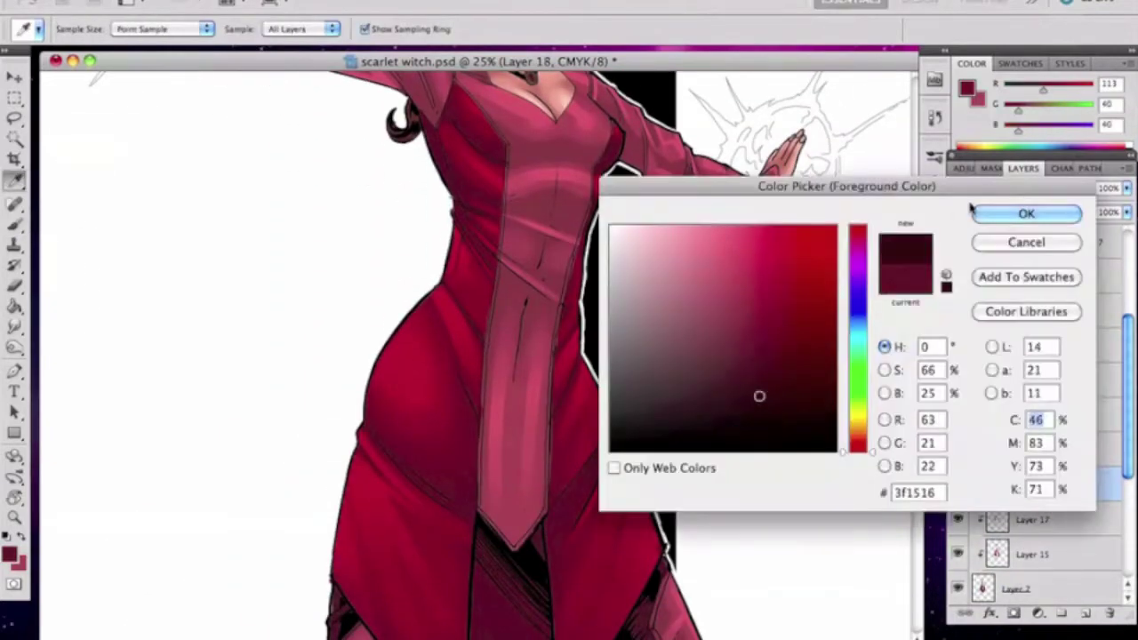
click(976, 215)
Paint a dark shadow along the outstretched-arm side skirt fold and smudge it with a size 45 smudge tool at 60% strength
key(r)
drag(729, 266, 620, 341)
key(b)
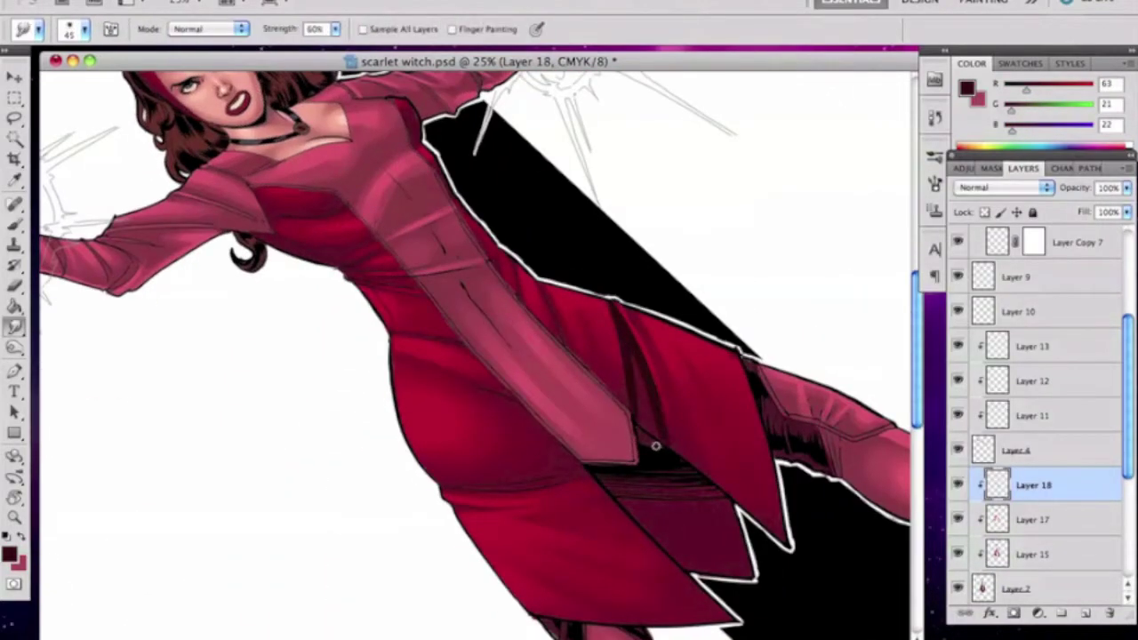
Paint dark shadows along the skirt fold beneath the rounded hip with a size 20 brush
key(r)
drag(630, 368, 518, 433)
key(b)
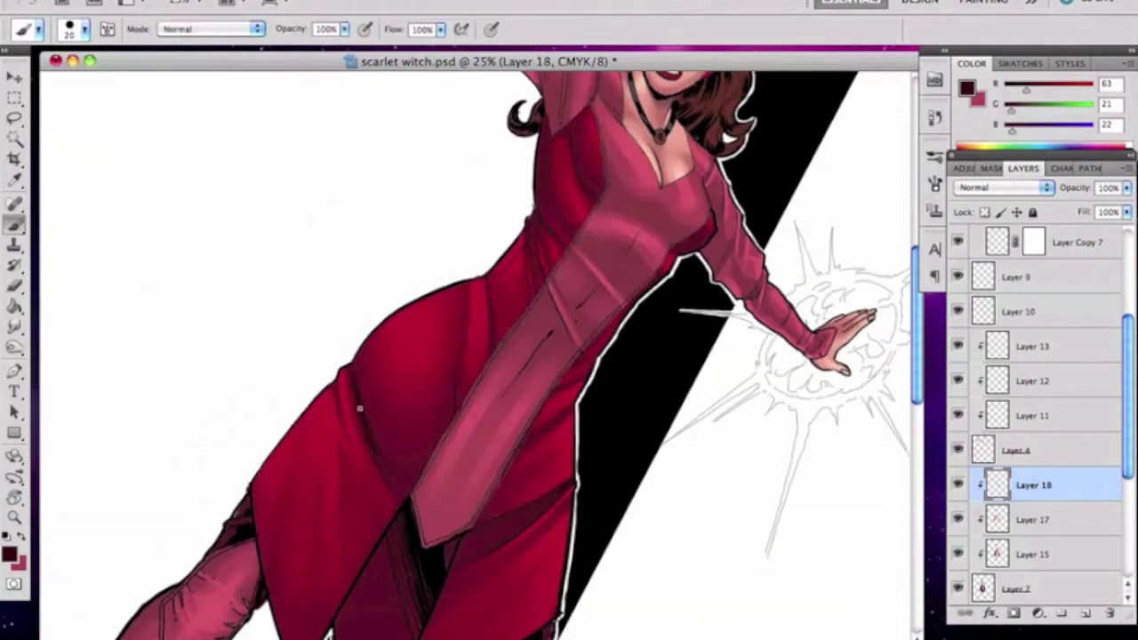
key(s)
key(e)
key(r)
drag(618, 282, 589, 244)
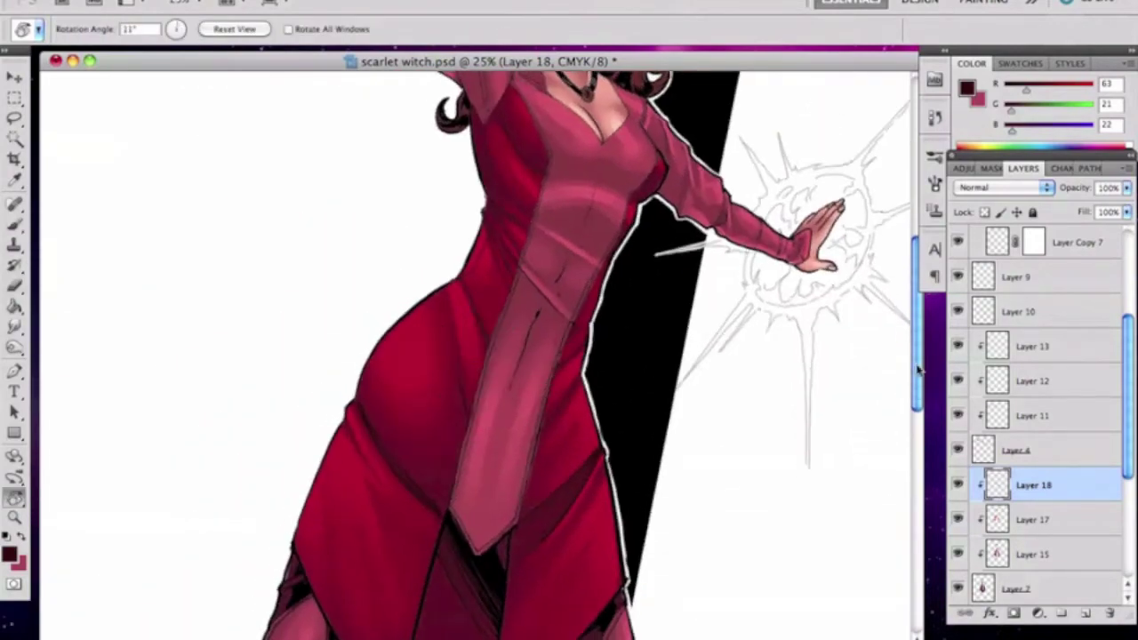
Outline and fill dark shadow shapes on the inner skirt panel between the two side panels
drag(915, 376, 915, 437)
key(b)
drag(438, 366, 417, 438)
key(w)
click(469, 388)
key(Return)
key(g)
click(454, 325)
key(super+d)
key(r)
drag(565, 434, 460, 403)
key(b)
Add a new clipped layer above Layer 16 and set the foreground colour to dark brownish red (R 93, G 43, B 44)
scroll(898, 436, down, 5)
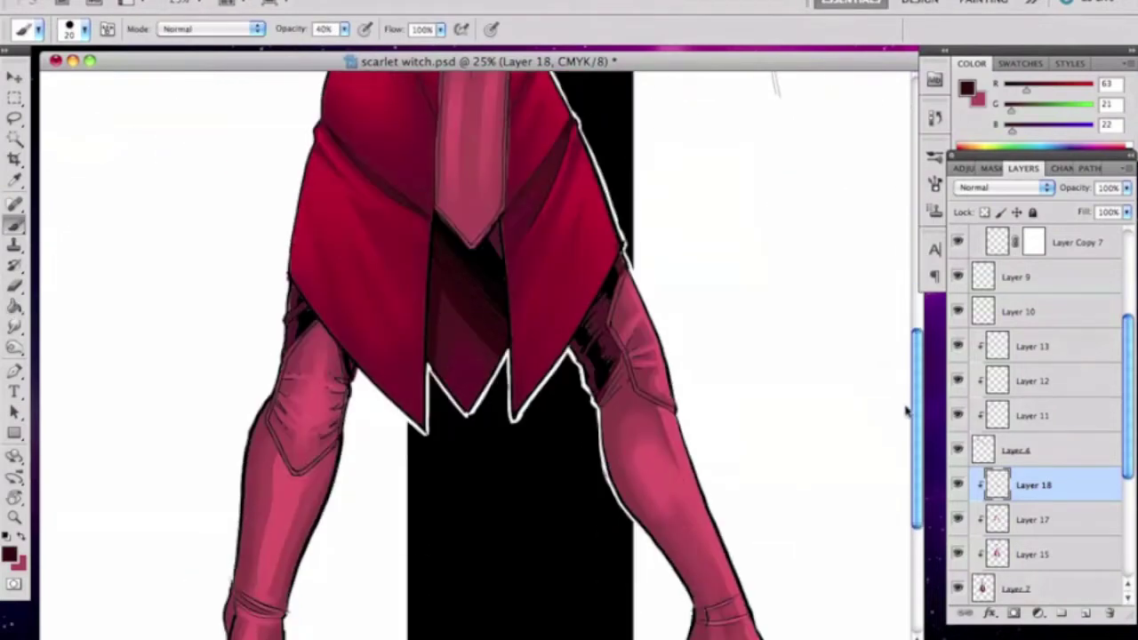
super+click(697, 544)
key(super+shift+alt+n)
click(10, 555)
click(498, 465)
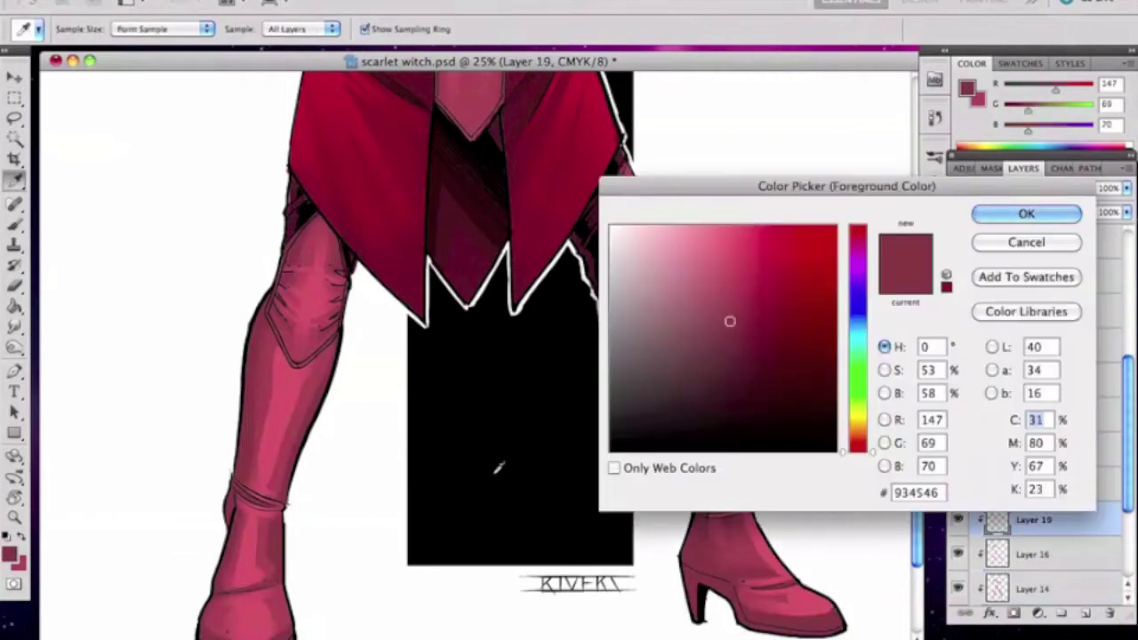
key(Return)
Paint dark shadows along the underside of the raised arm's sleeve with a size 20 brush
scroll(480, 356, up, 10)
key(r)
drag(480, 356, 265, 513)
key(b)
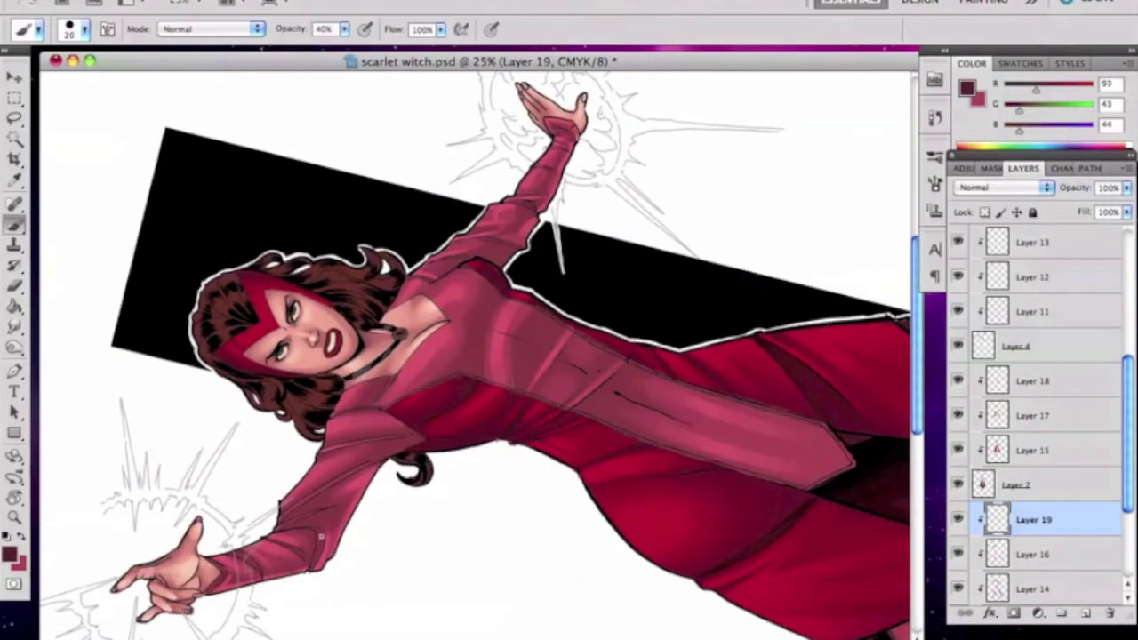
key(r)
mouse_move(313, 563)
mouse_down()
mouse_move(628, 160)
mouse_move(432, 141)
mouse_up()
key(b)
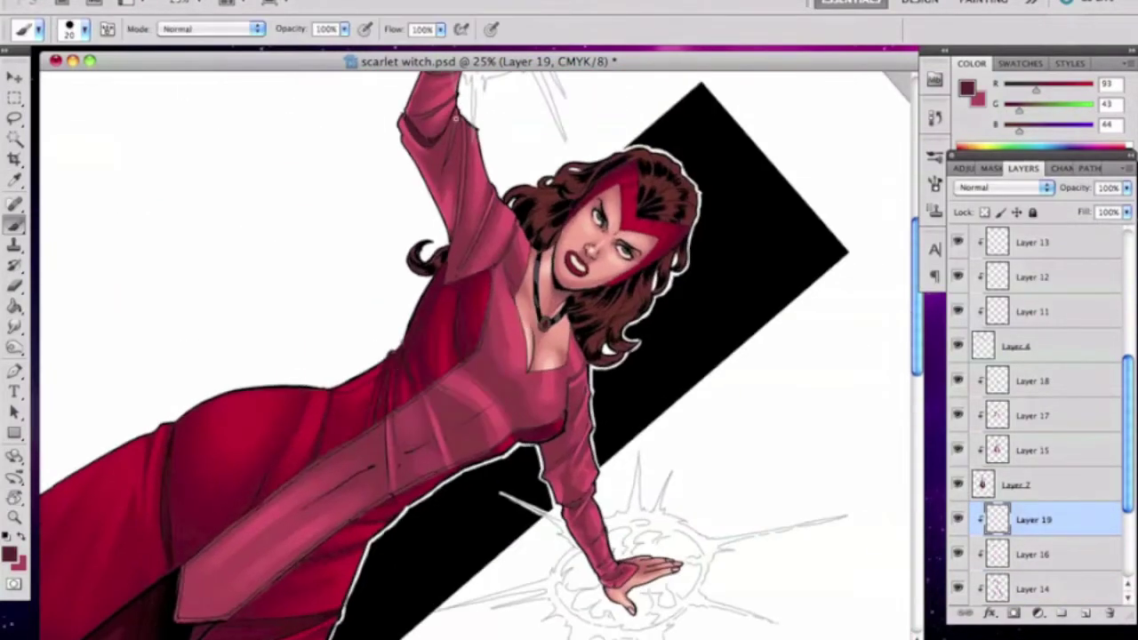
Shade the elbow and forearm folds of the raised arm's sleeve and soften them with a size 150 eraser at 40% opacity
key(r)
scroll(585, 266, up, 4)
key(r)
mouse_move(638, 635)
mouse_down()
mouse_move(400, 350)
mouse_move(541, 415)
mouse_up()
key(b)
key(r)
key(b)
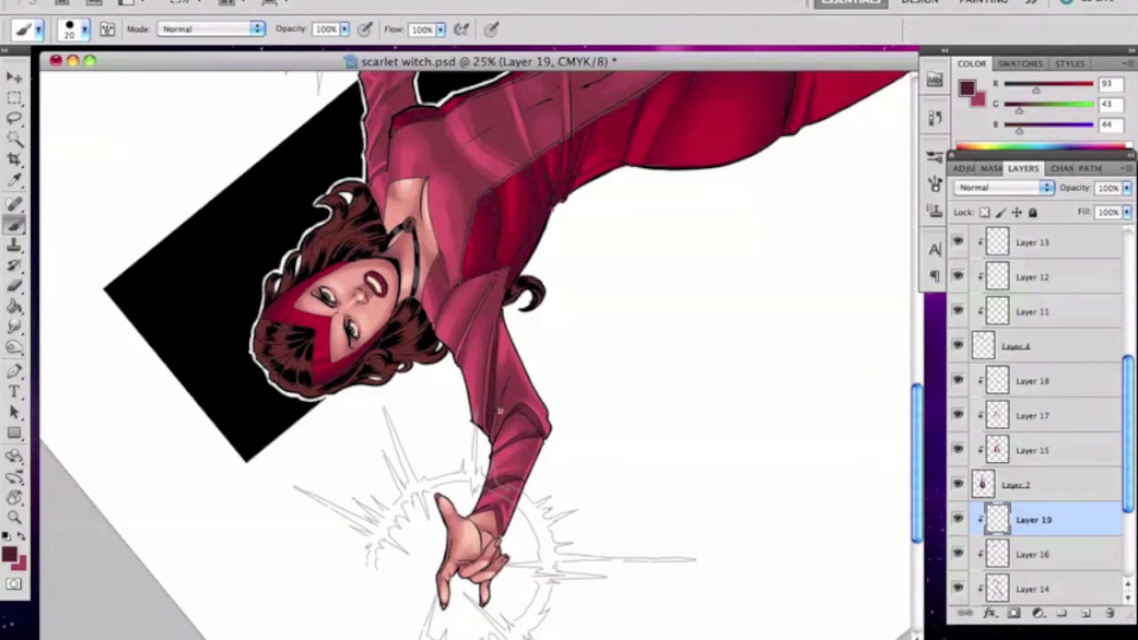
key(e)
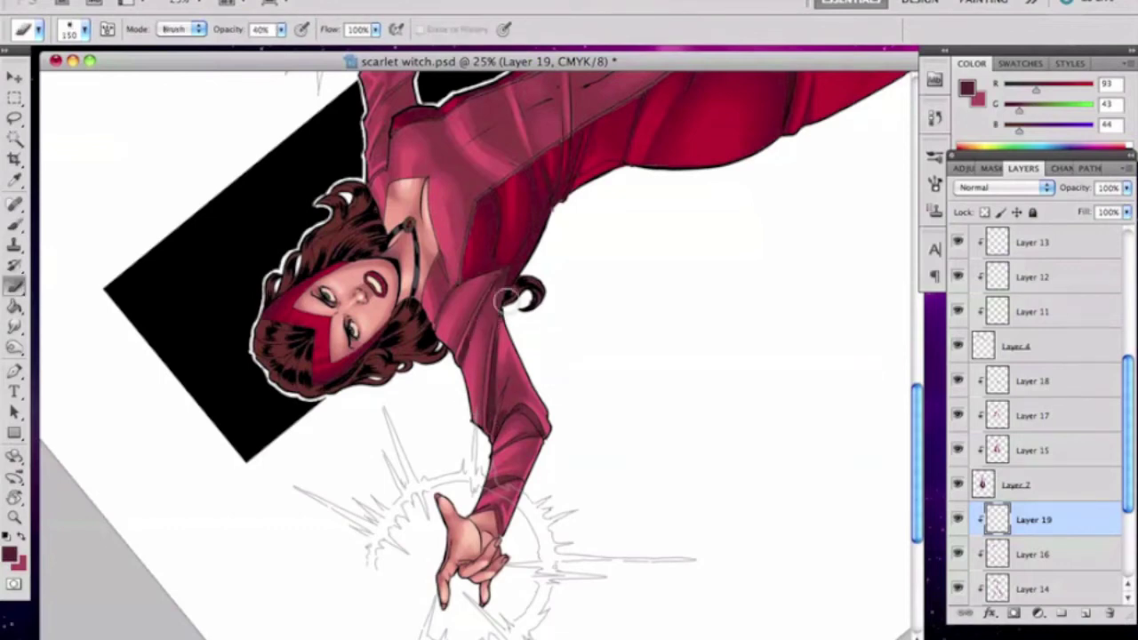
Shade beneath the bust on the front panel with a size 45 brush and fade it with a size 300 eraser at 40% opacity
key(b)
key(r)
drag(625, 325, 659, 342)
key(b)
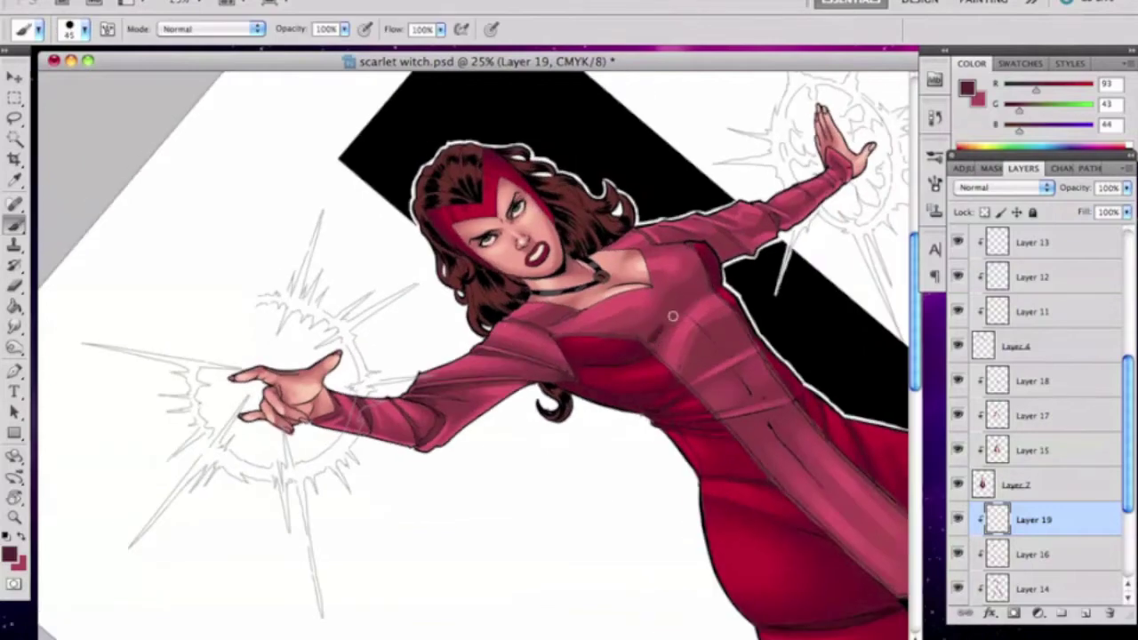
key(e)
key(r)
mouse_move(644, 326)
mouse_down()
mouse_move(400, 462)
mouse_move(480, 373)
mouse_up()
key(b)
key(e)
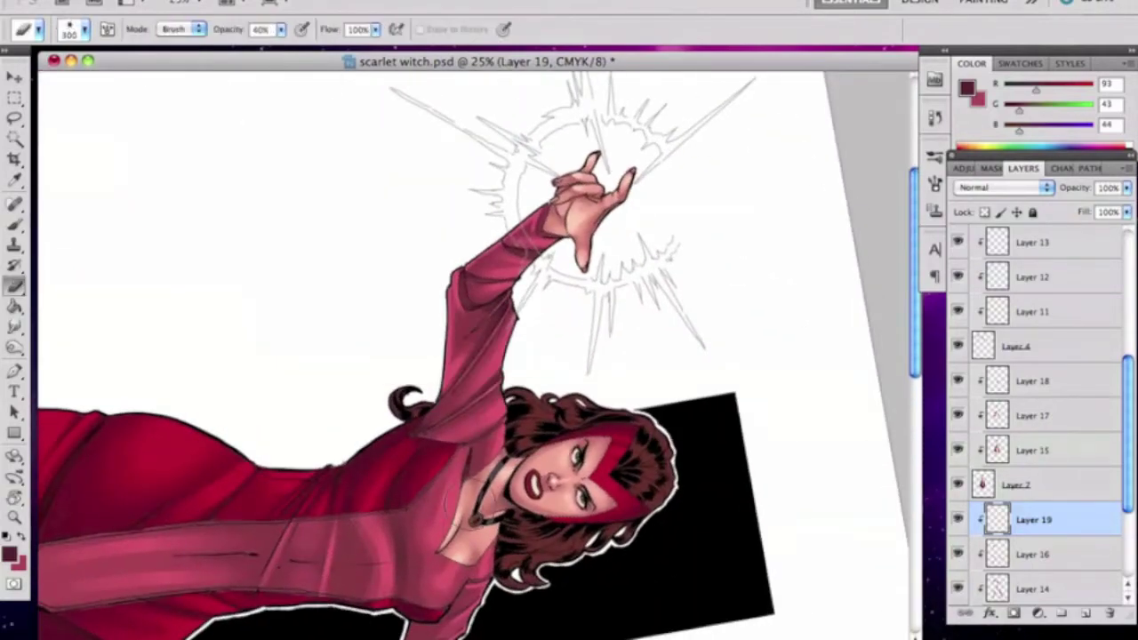
Shade the outstretched arm's sleeve and the front panel at the waist with a size 20 brush, fading edges with a size 300 eraser
key(r)
key(Escape)
key(b)
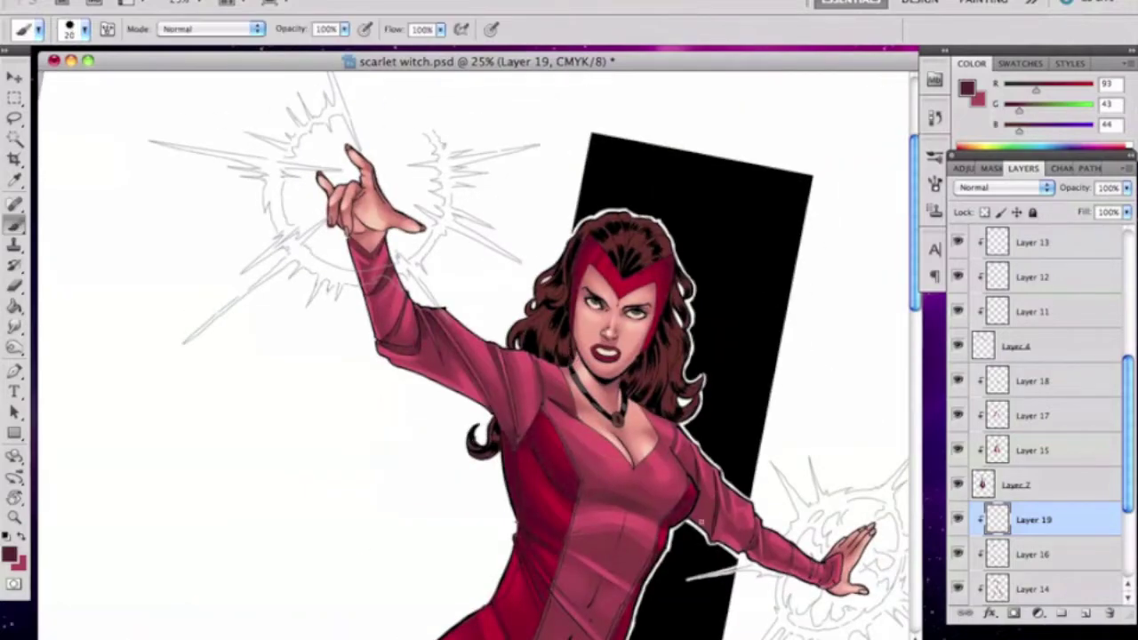
key(r)
mouse_move(752, 533)
mouse_down()
mouse_move(777, 225)
mouse_move(800, 309)
mouse_move(749, 358)
mouse_move(651, 354)
mouse_up()
key(b)
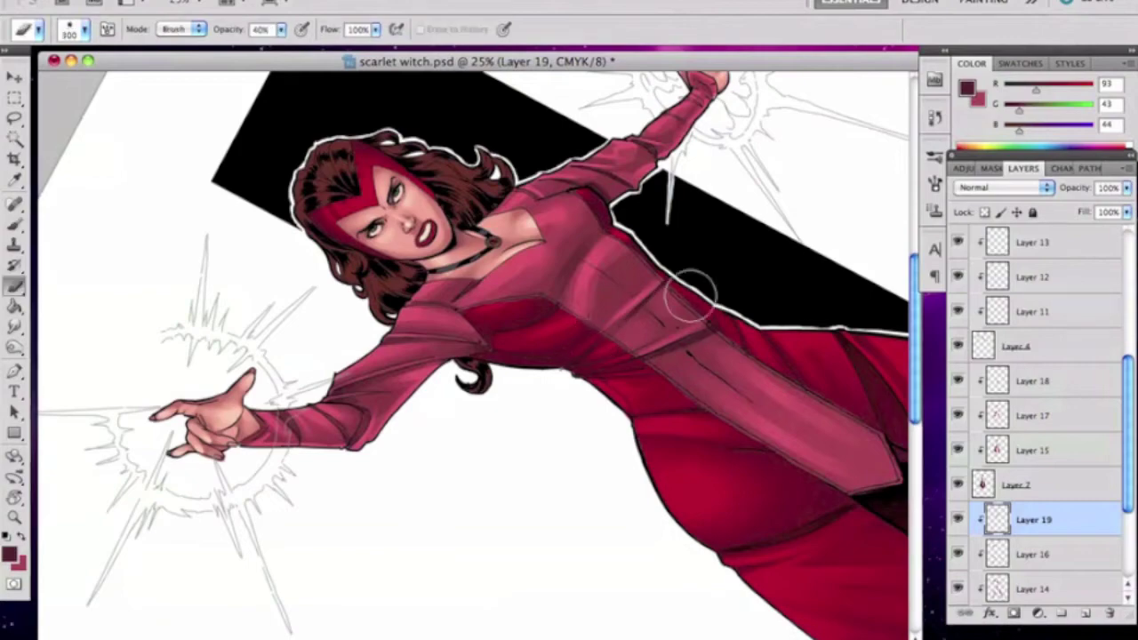
Shade the outstretched-arm side boot below its knee cuff and blend it with a size 45 smudge tool at 60% strength
key(r)
key(Escape)
scroll(343, 245, down, 10)
key(b)
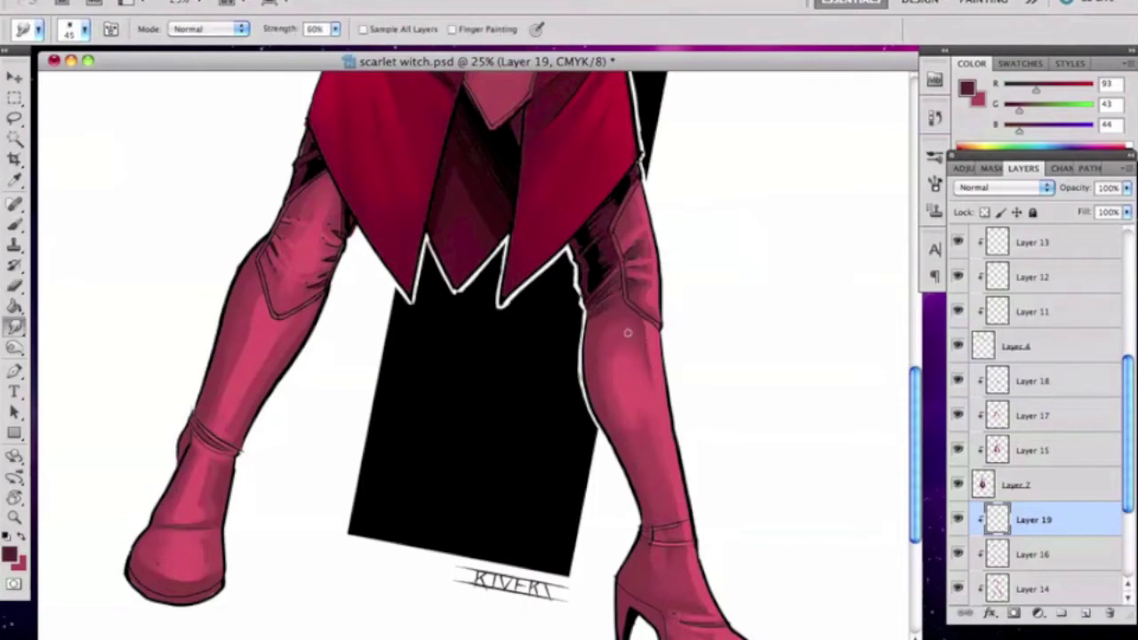
key(e)
key(r)
drag(198, 338, 444, 613)
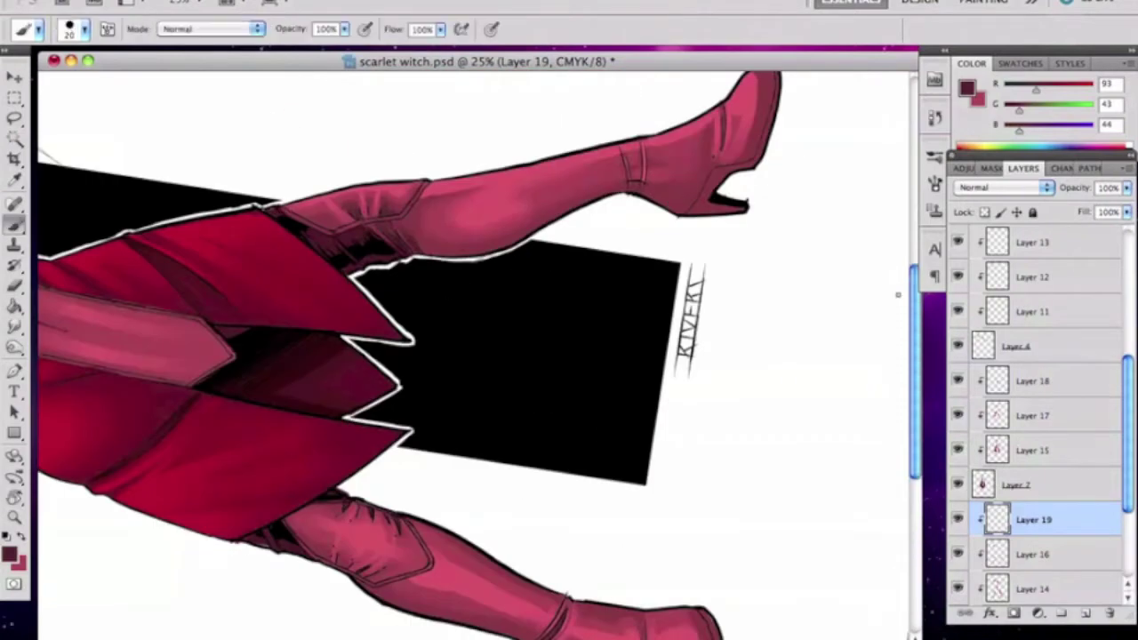
Shade the ankle and toe of the raised-arm side boot with a size 20 brush and reset the canvas rotation to 0°
key(b)
key(e)
key(r)
mouse_move(788, 246)
mouse_down()
mouse_move(892, 399)
mouse_move(783, 534)
mouse_move(677, 553)
mouse_up()
key(b)
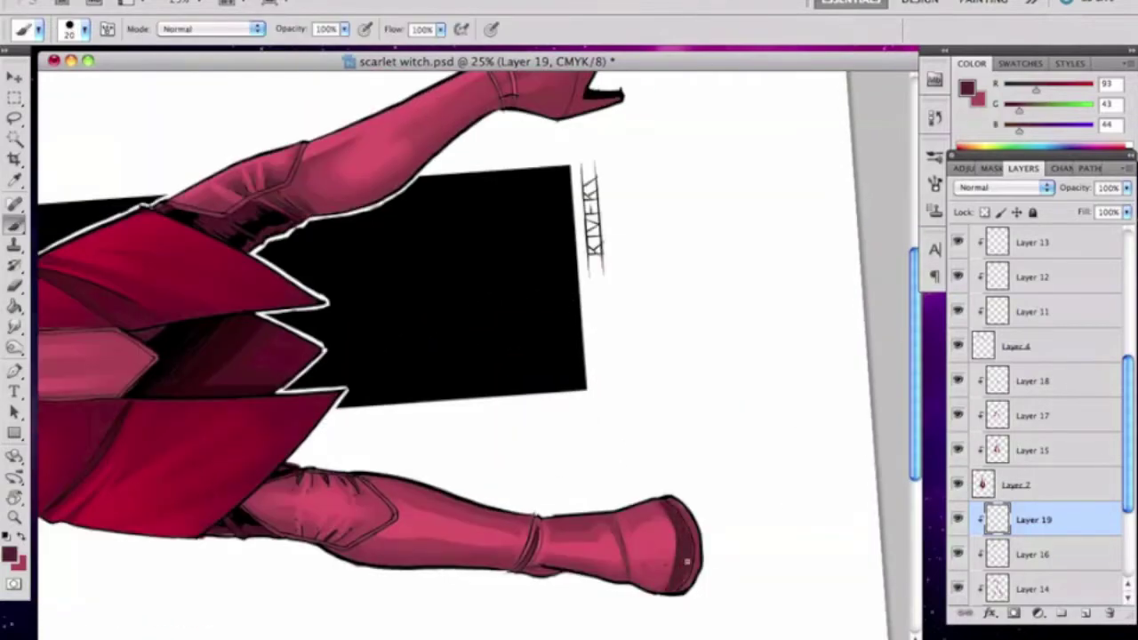
key(e)
mouse_move(670, 475)
mouse_down()
mouse_move(685, 498)
mouse_move(851, 364)
mouse_move(860, 181)
mouse_up()
key(r)
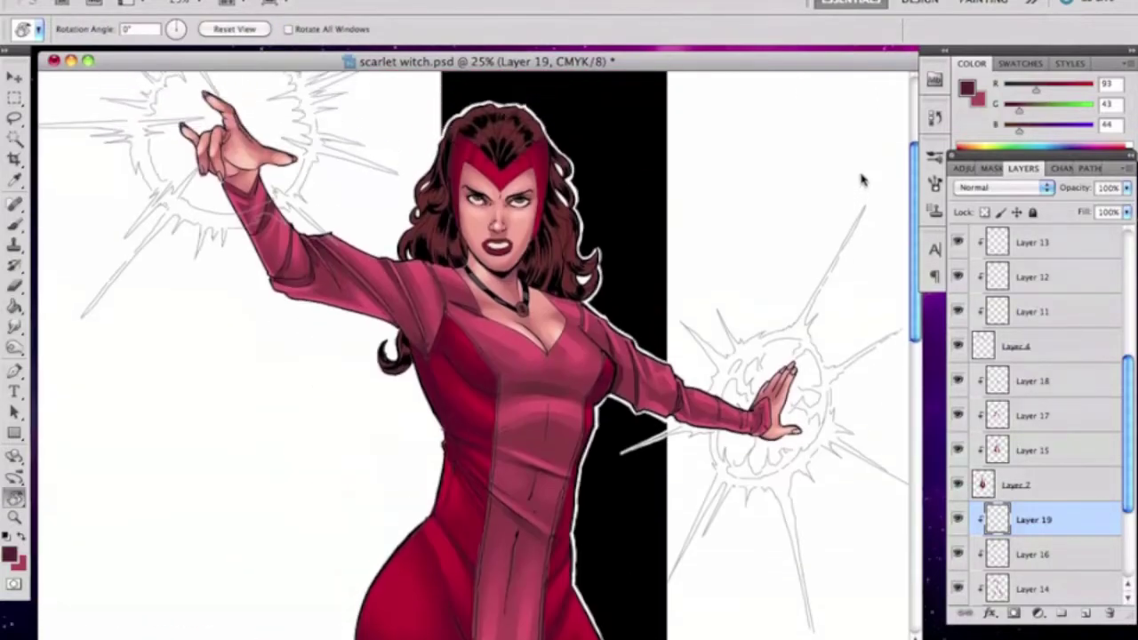
Add a new clipped layer above Layer 19 and set the foreground colour to light pink (R 245, G 152, B 153)
key(b)
key(super+alt+shift+n)
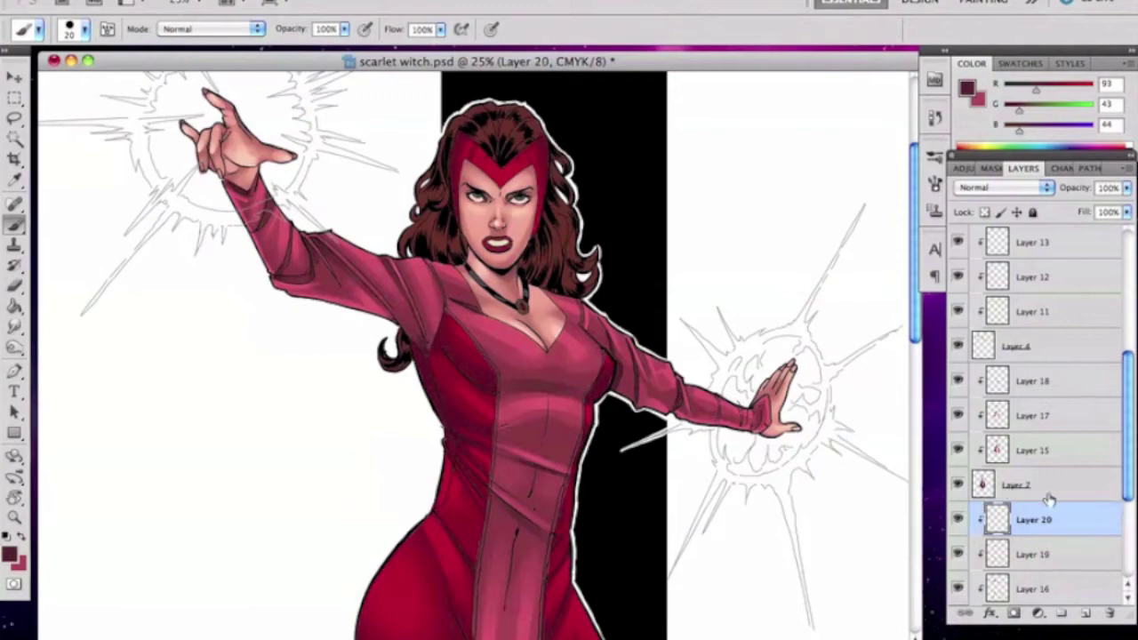
alt+click(482, 301)
click(9, 554)
drag(722, 244, 679, 231)
click(1028, 214)
alt+click(500, 329)
click(8, 554)
click(686, 225)
click(1028, 213)
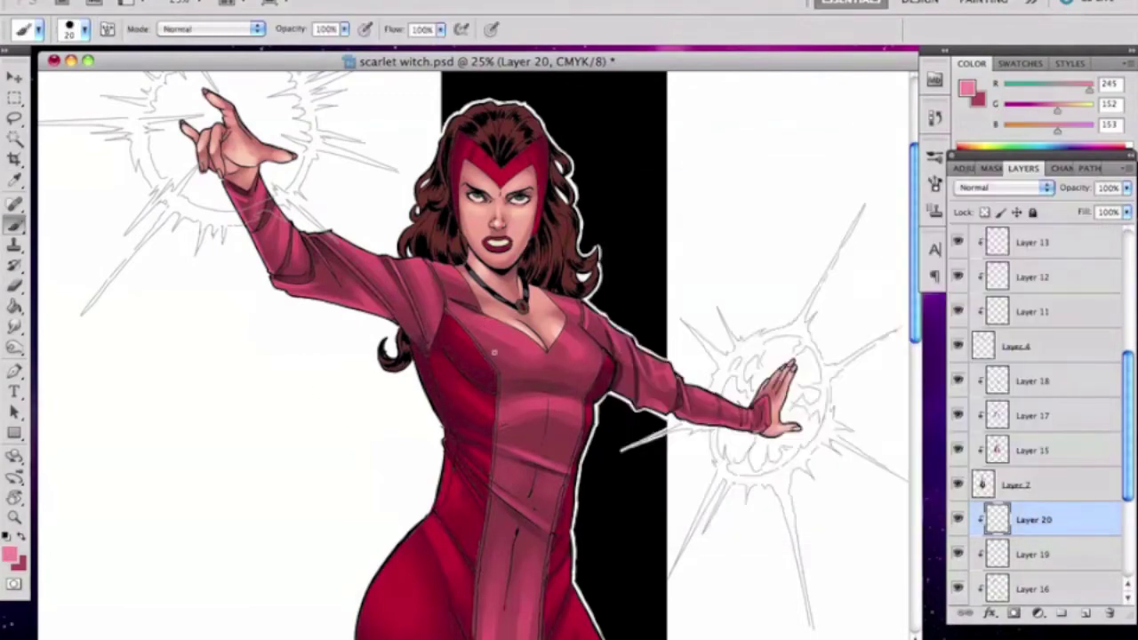
Paint light pink highlights on the bust, neckline edge and shoulder with a size 20 brush, softening them with the eraser
key(r)
drag(613, 373, 456, 216)
key(e)
drag(428, 356, 434, 374)
key(r)
drag(490, 295, 526, 436)
key(b)
drag(571, 385, 566, 404)
key(e)
key(b)
key(r)
drag(626, 289, 408, 464)
key(b)
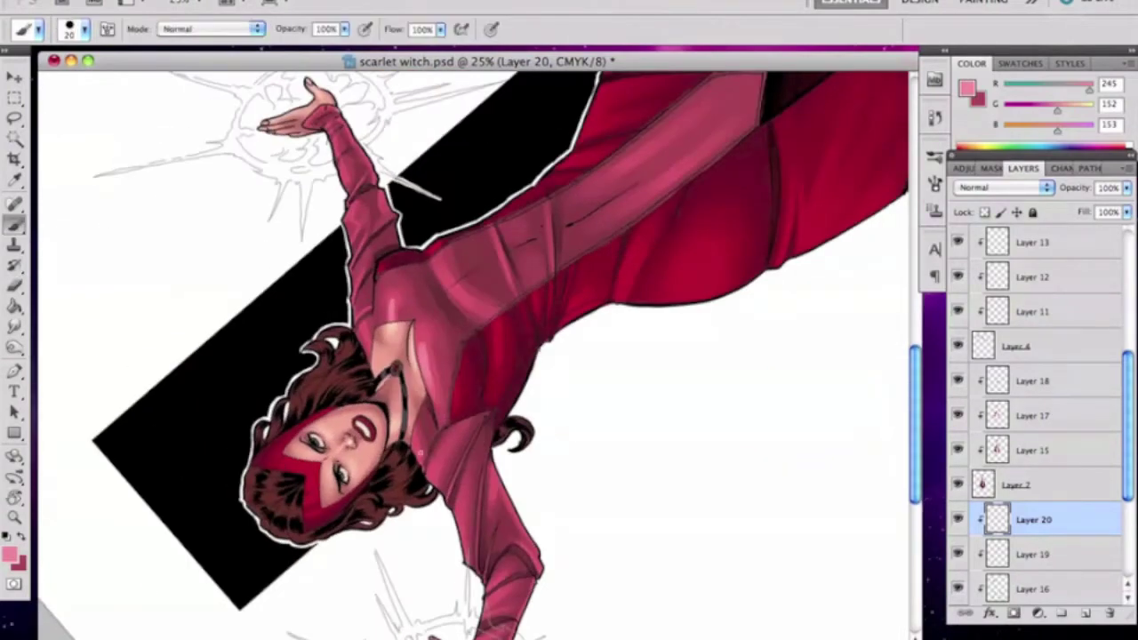
Paint light pink highlights on the bust and the raised-arm shoulder with a size 20 brush, softening them with the 40% eraser
key(e)
key(b)
key(e)
key(b)
key(e)
key(r)
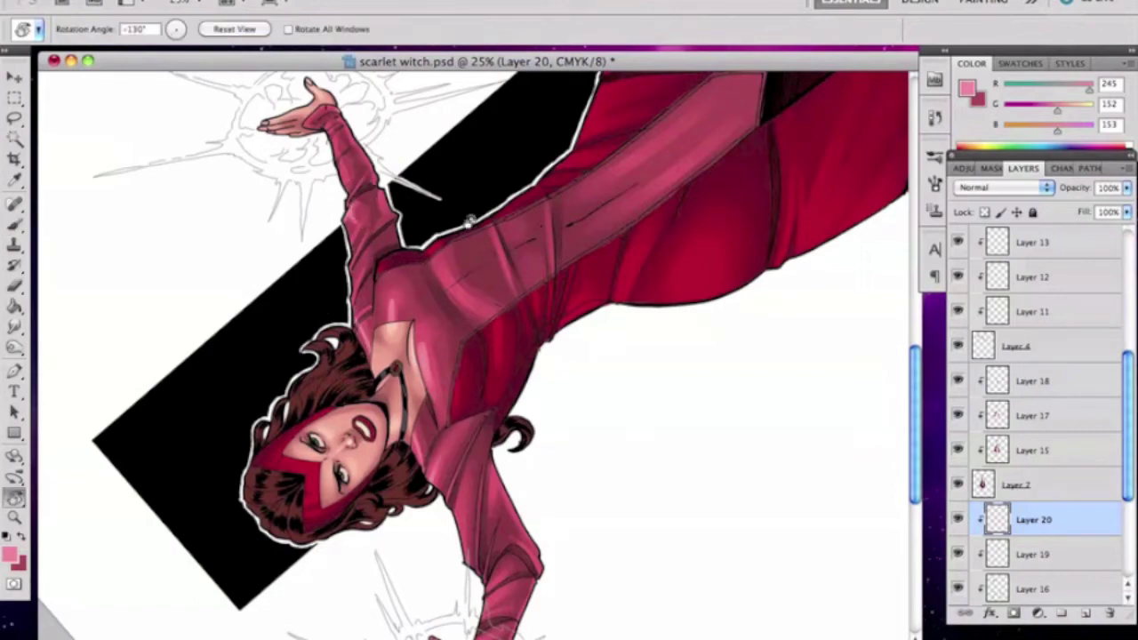
drag(365, 258, 534, 444)
key(b)
key(e)
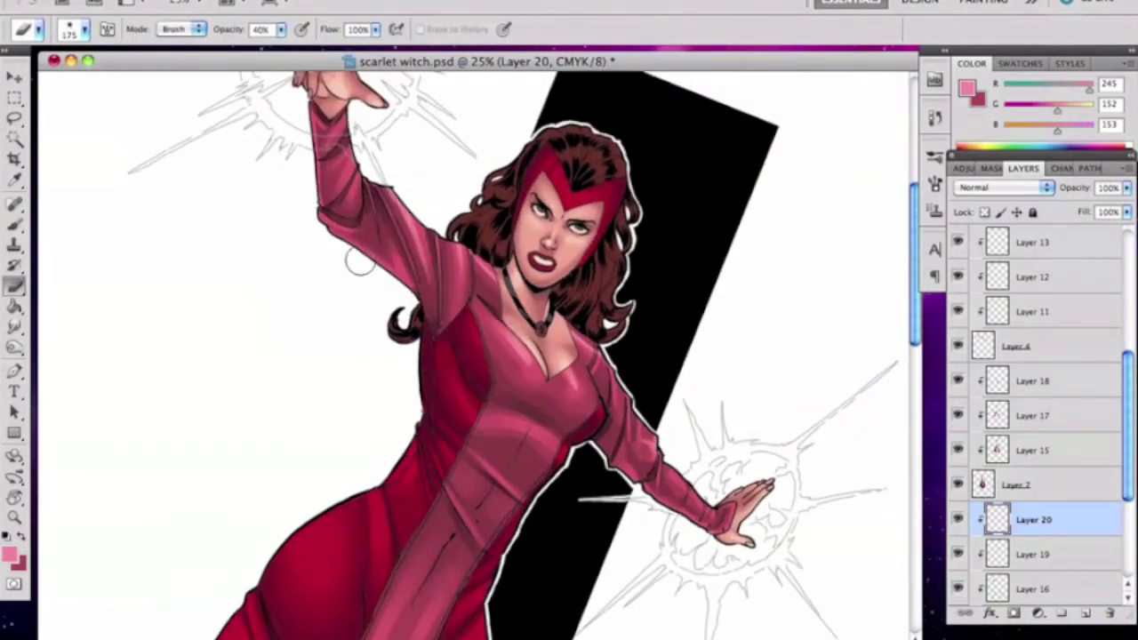
Paint light pink highlights along the sleeve folds of the raised arm with a size 20 brush
key(r)
mouse_move(433, 288)
mouse_down()
mouse_move(355, 498)
mouse_move(314, 489)
mouse_move(905, 506)
mouse_up()
key(b)
key(r)
key(b)
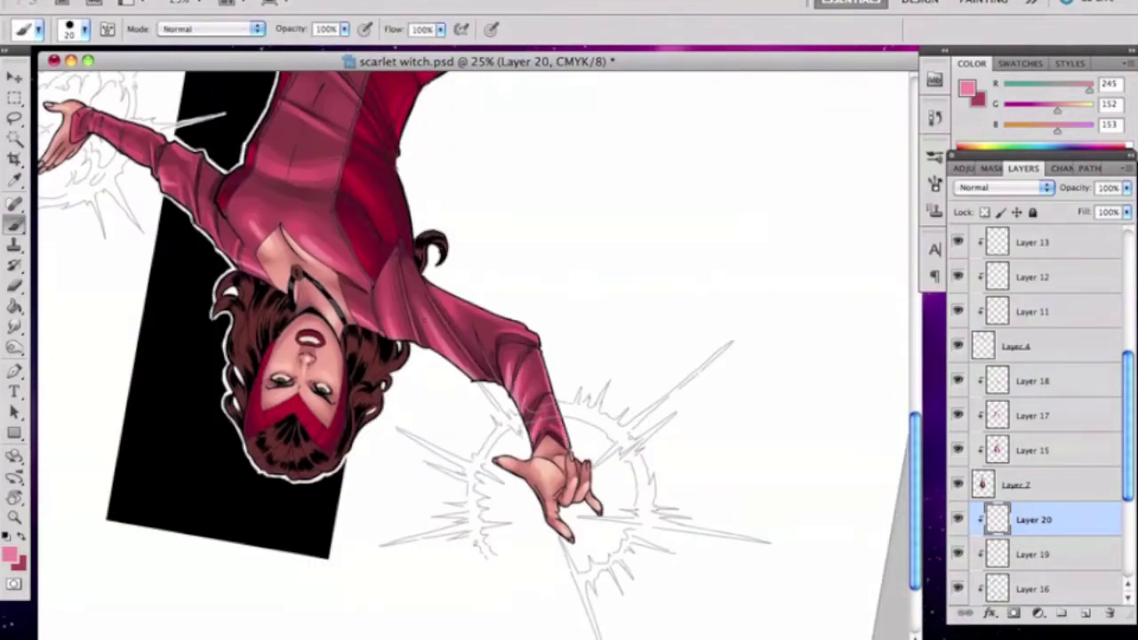
Paint light pink highlights along the sleeve of the outstretched arm and soften them with the eraser
key(r)
drag(546, 297, 880, 353)
scroll(880, 353, down, 5)
key(b)
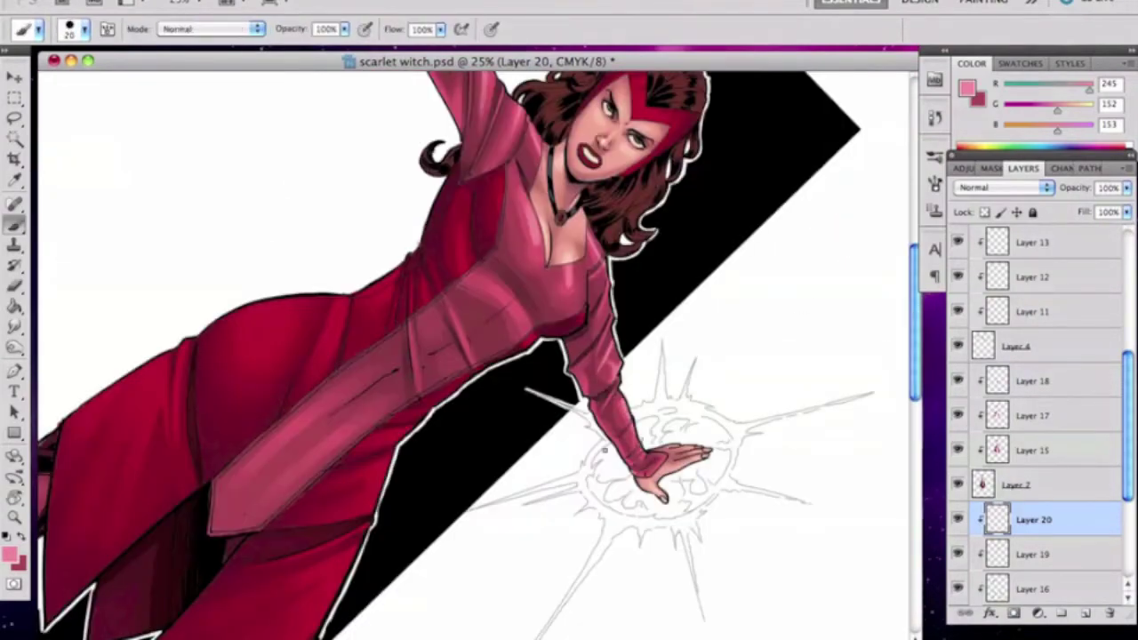
key(e)
key(r)
drag(557, 354, 445, 267)
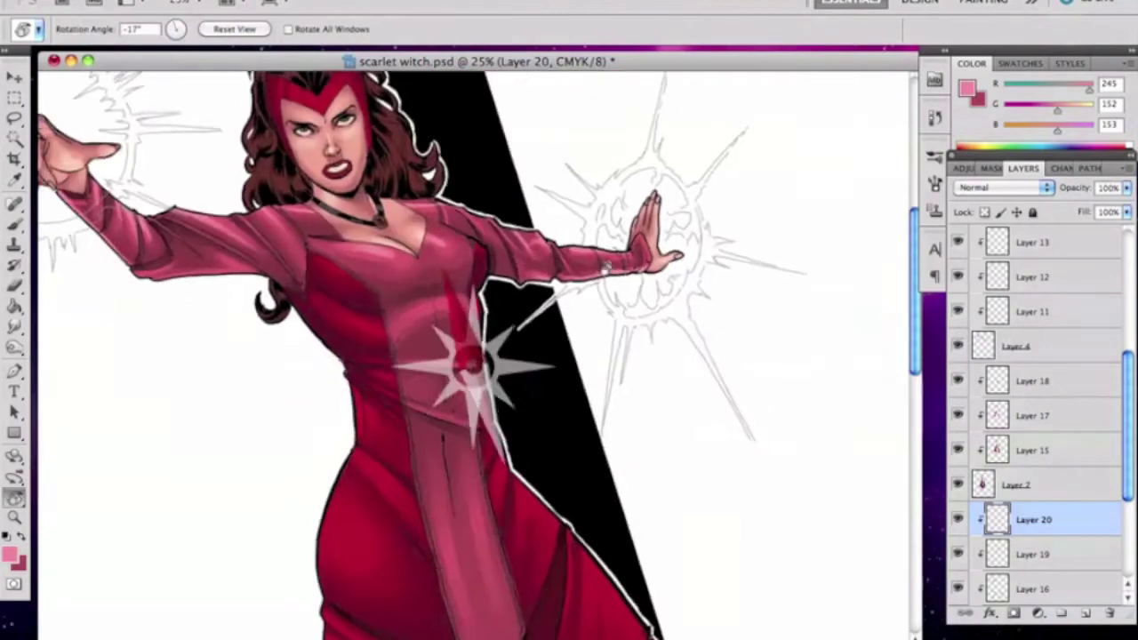
key(b)
Paint light pink highlights down the shin and ankle of the raised-arm side boot and soften their ends with the eraser
scroll(398, 323, down, 5)
key(e)
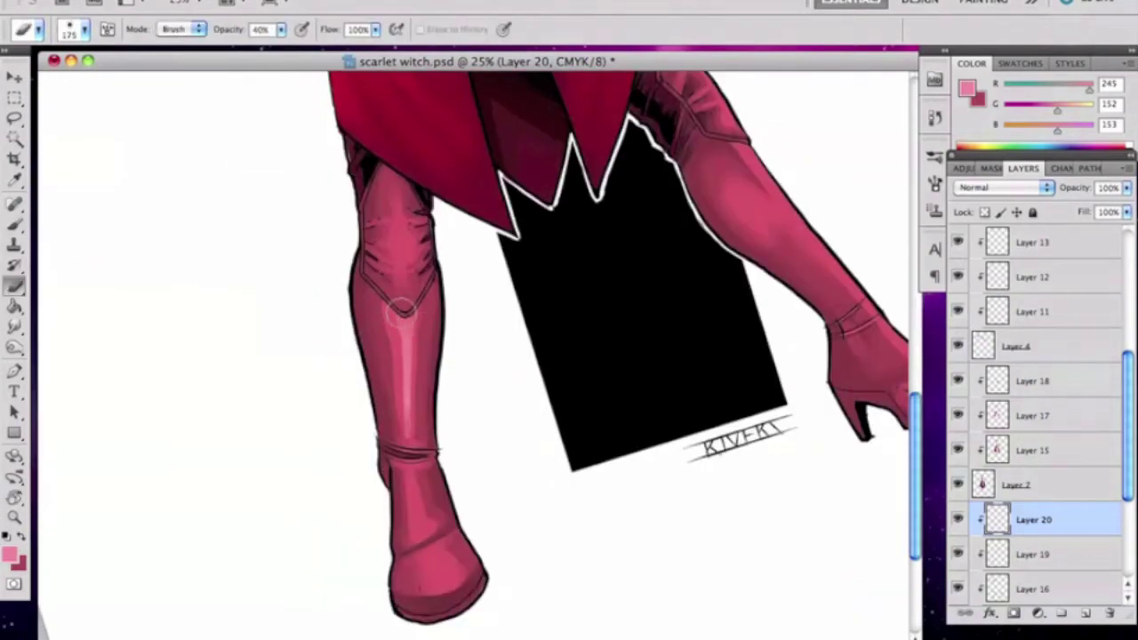
key(r)
drag(402, 308, 597, 229)
key(b)
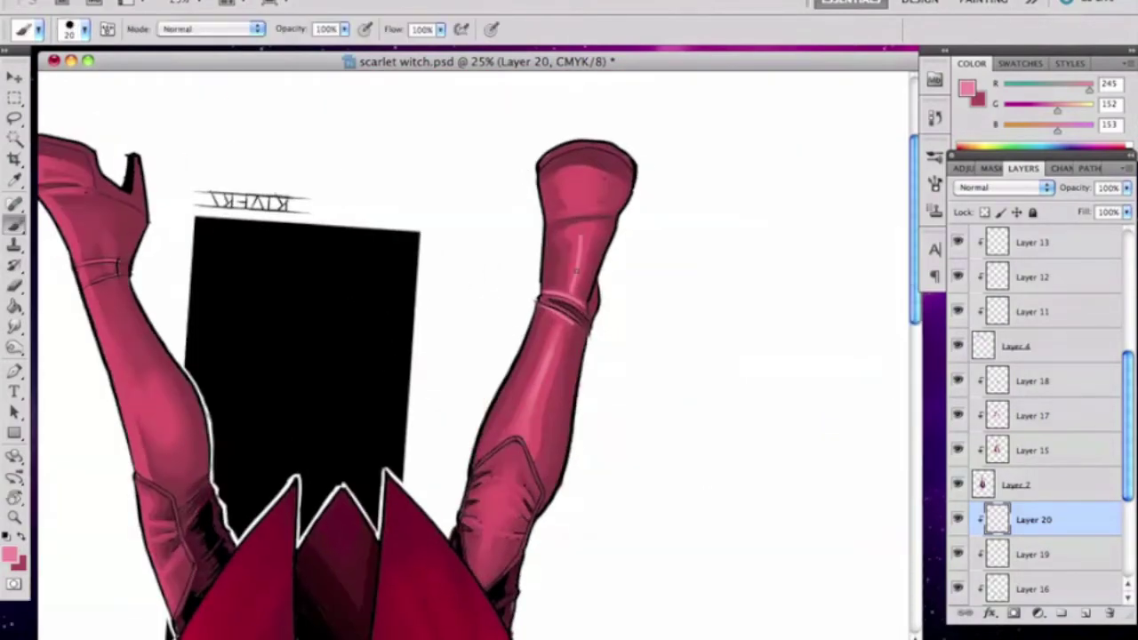
key(e)
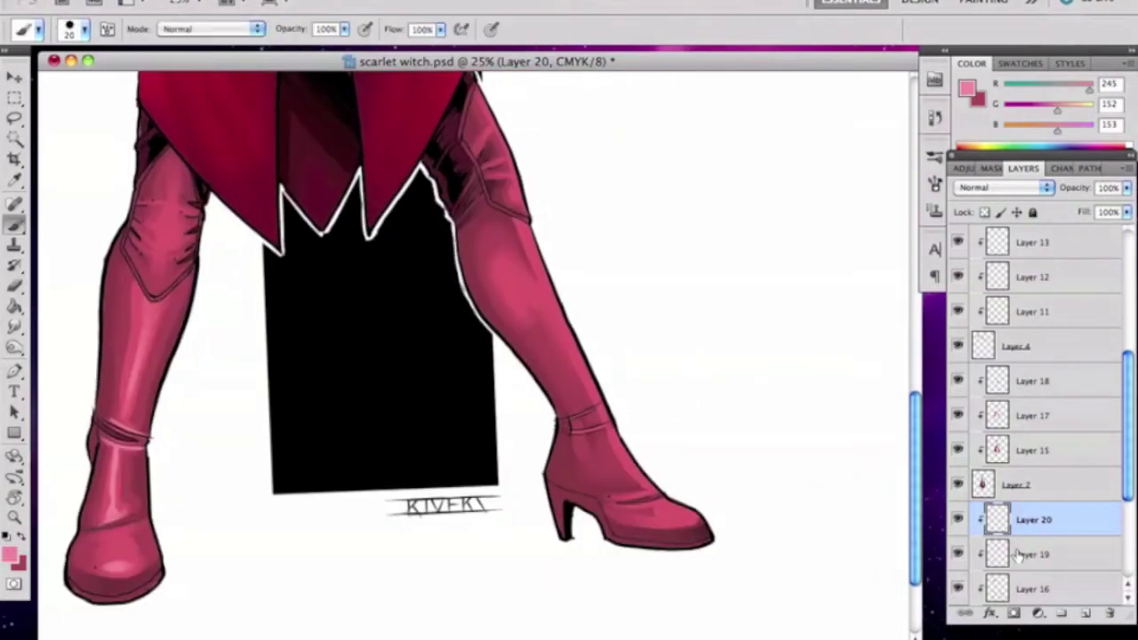
Add light pink highlights to the toe and knee cuff of the raised-arm side boot on Layer 20
key(r)
mouse_move(126, 258)
mouse_down()
mouse_move(646, 327)
mouse_move(642, 263)
mouse_up()
key(b)
click(1007, 516)
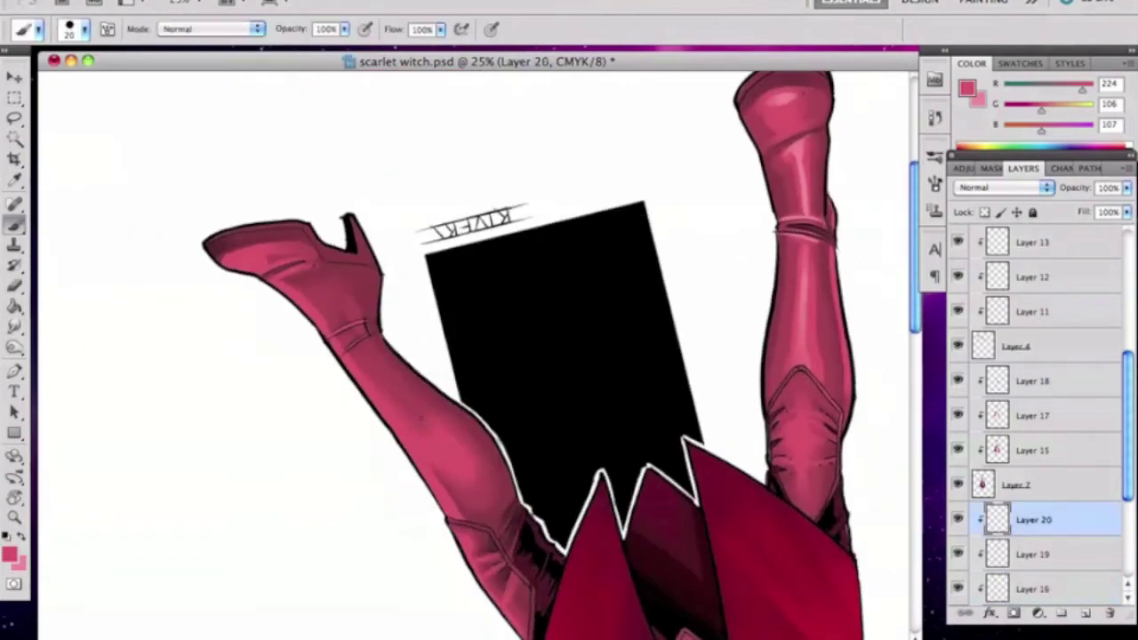
key(x)
drag(802, 445, 802, 427)
key(r)
mouse_move(813, 479)
mouse_down()
mouse_move(551, 134)
mouse_move(643, 325)
mouse_move(603, 224)
mouse_up()
key(r)
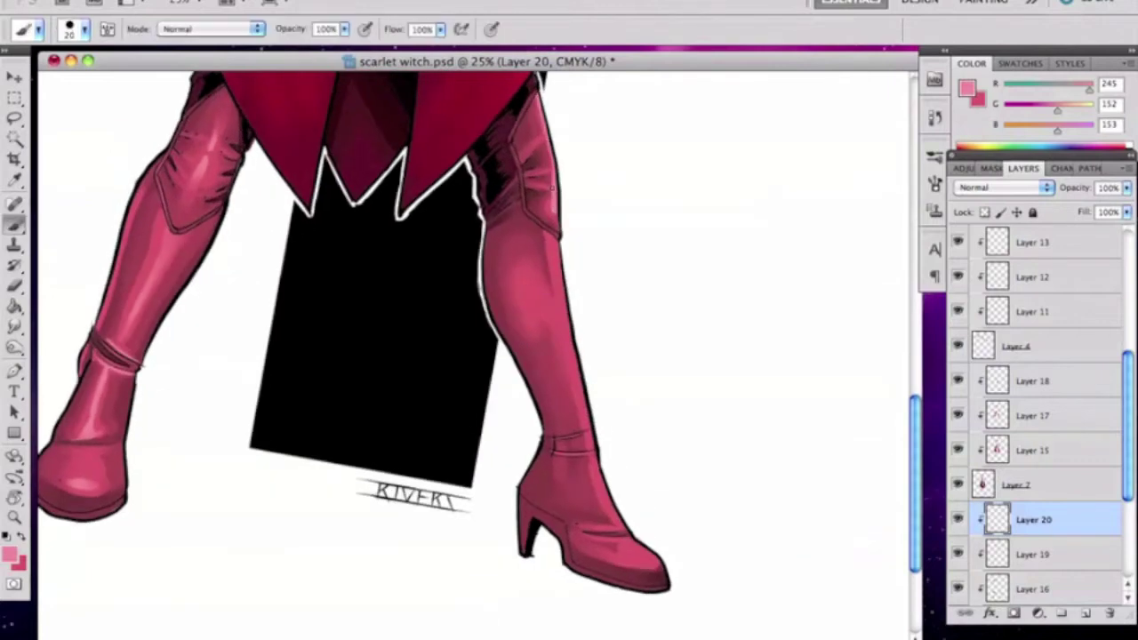
Paint light pink highlights on the shin and outer edge of the outstretched-arm side boot, softening them with the 40% eraser
key(r)
drag(617, 269, 337, 347)
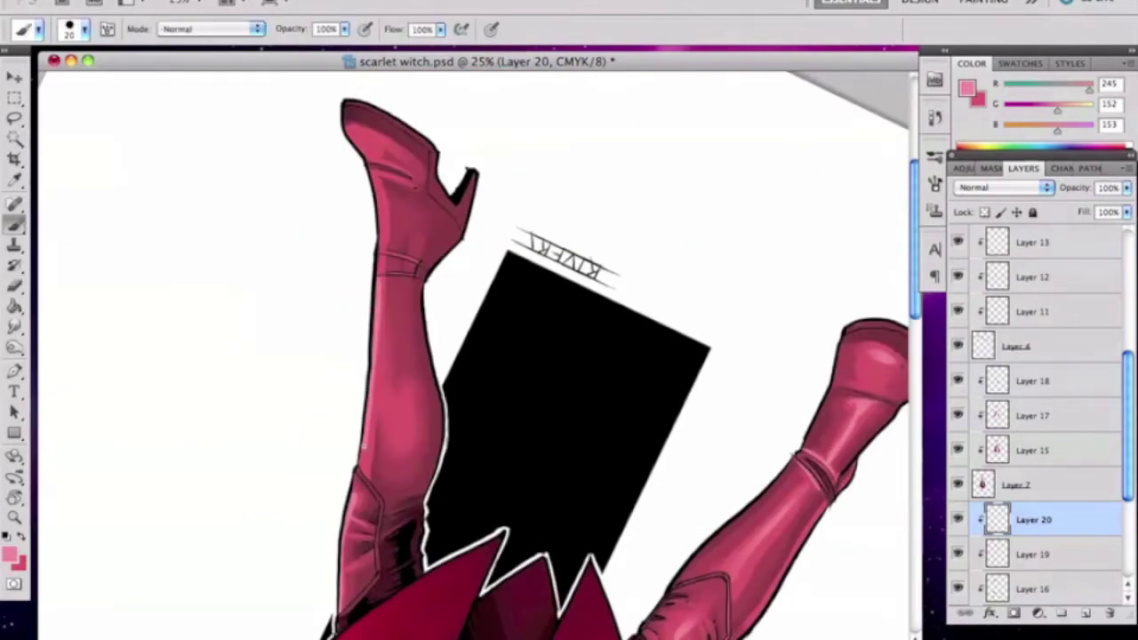
key(e)
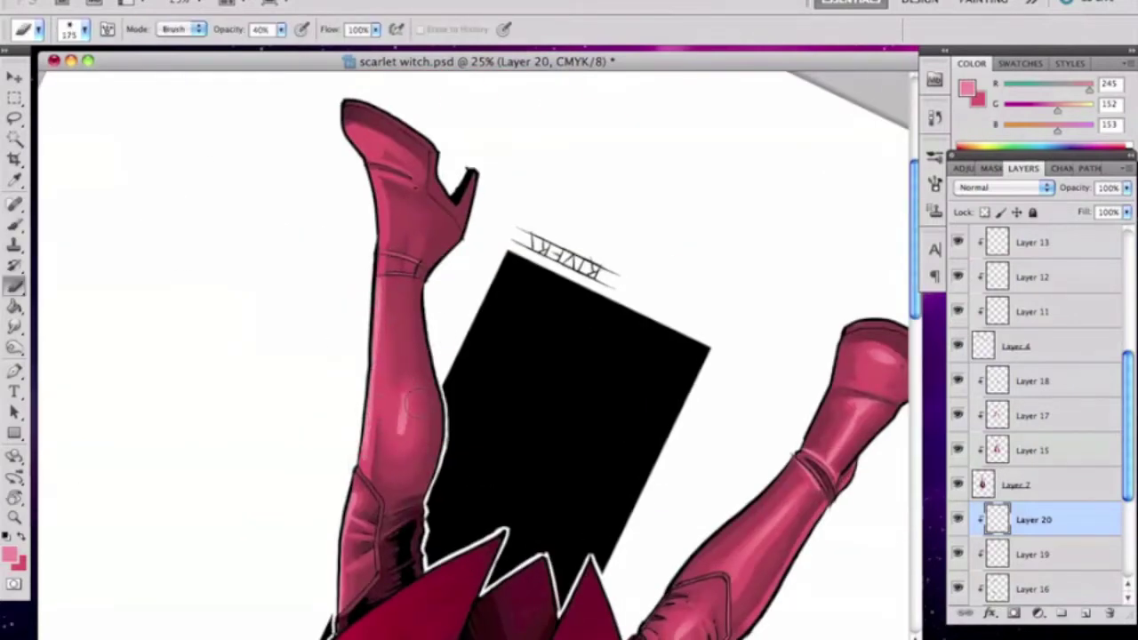
key(r)
mouse_move(412, 378)
mouse_down()
mouse_move(363, 232)
mouse_move(532, 329)
mouse_up()
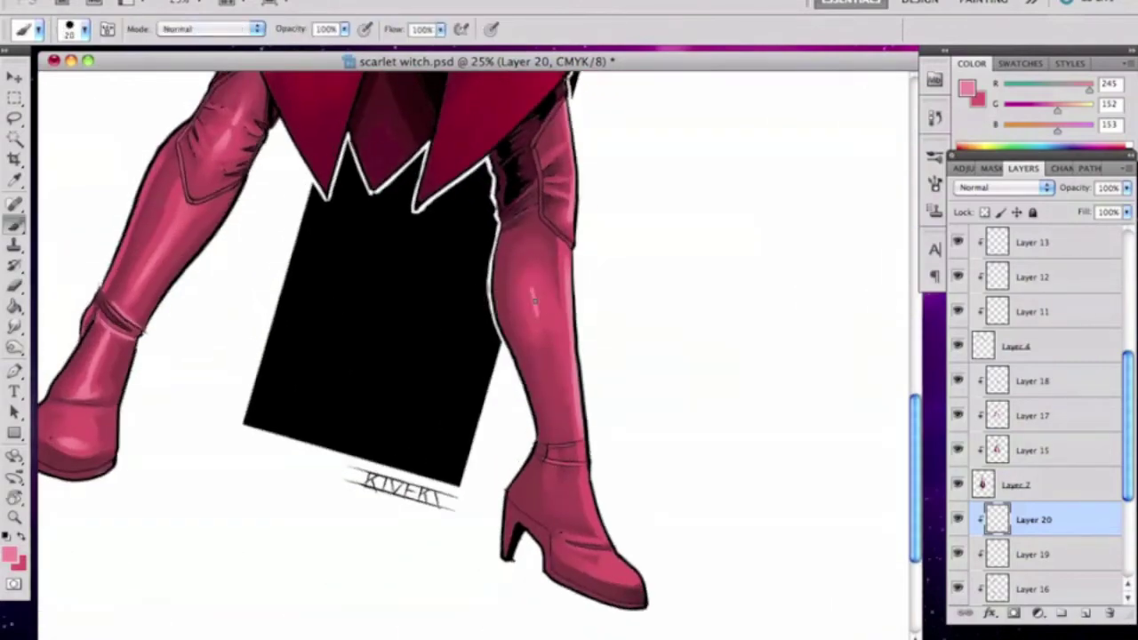
key(b)
key(r)
mouse_move(620, 574)
mouse_down()
mouse_move(648, 186)
mouse_move(654, 227)
mouse_up()
key(r)
Add a new clipped layer above Layer 18 and set the foreground colour to bright red (R 255, G 60, B 61)
key(Escape)
key(super+minus)
key(super+plus)
key(super+minus)
drag(889, 342, 894, 211)
key(b)
key(r)
drag(569, 569, 604, 133)
alt+click(569, 383)
click(1041, 381)
click(1085, 613)
key(alt+super+g)
key(x)
click(10, 555)
click(783, 228)
click(1026, 214)
key(super+plus)
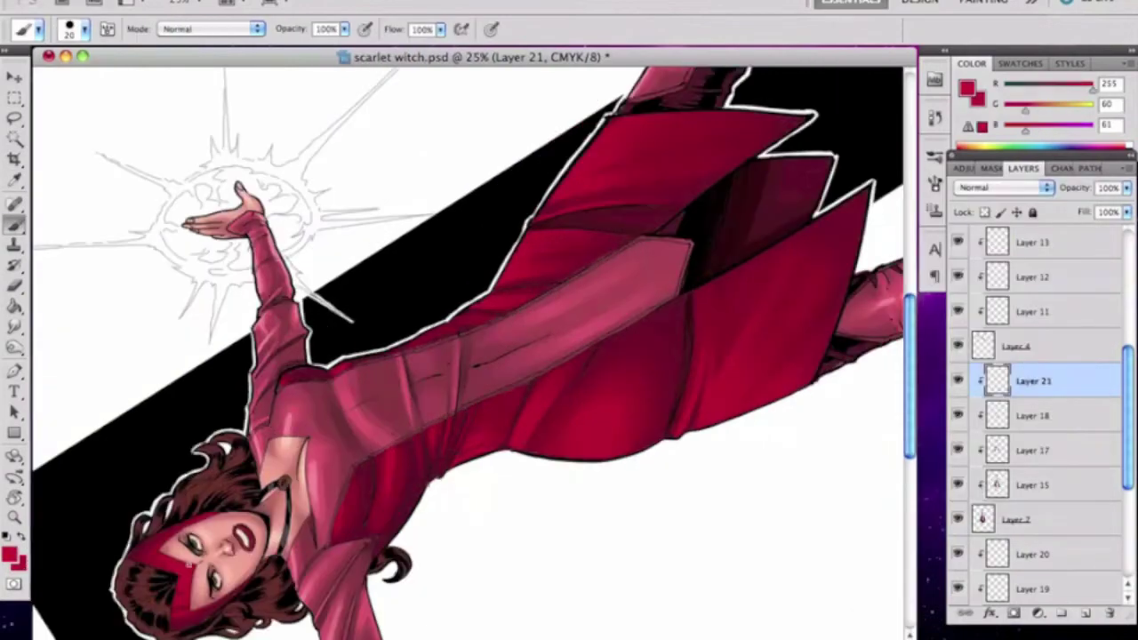
Paint bright red highlights on the headpiece and the red dress areas, softening them with the eraser
key(e)
key(b)
key(e)
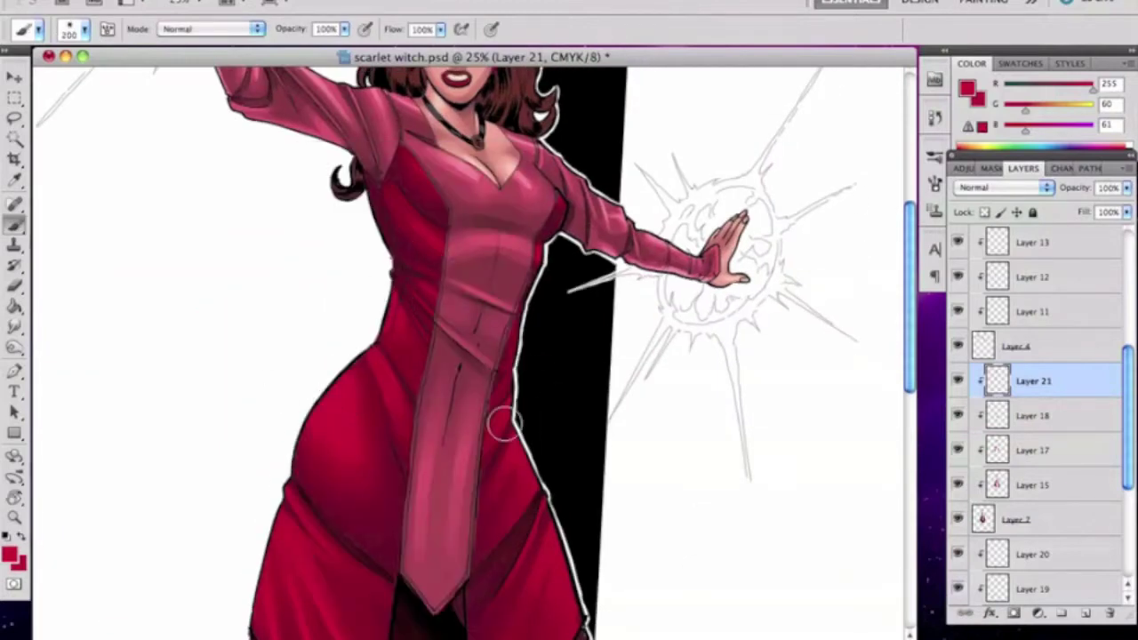
Reduce the brush to size 35 and paint bright red highlights along the dress's waist edge beside the black backdrop
key(bracketleft)
key(bracketleft)
key(bracketleft)
key(bracketleft)
key(bracketleft)
key(bracketleft)
key(bracketleft)
key(bracketleft)
key(bracketleft)
key(bracketleft)
key(bracketleft)
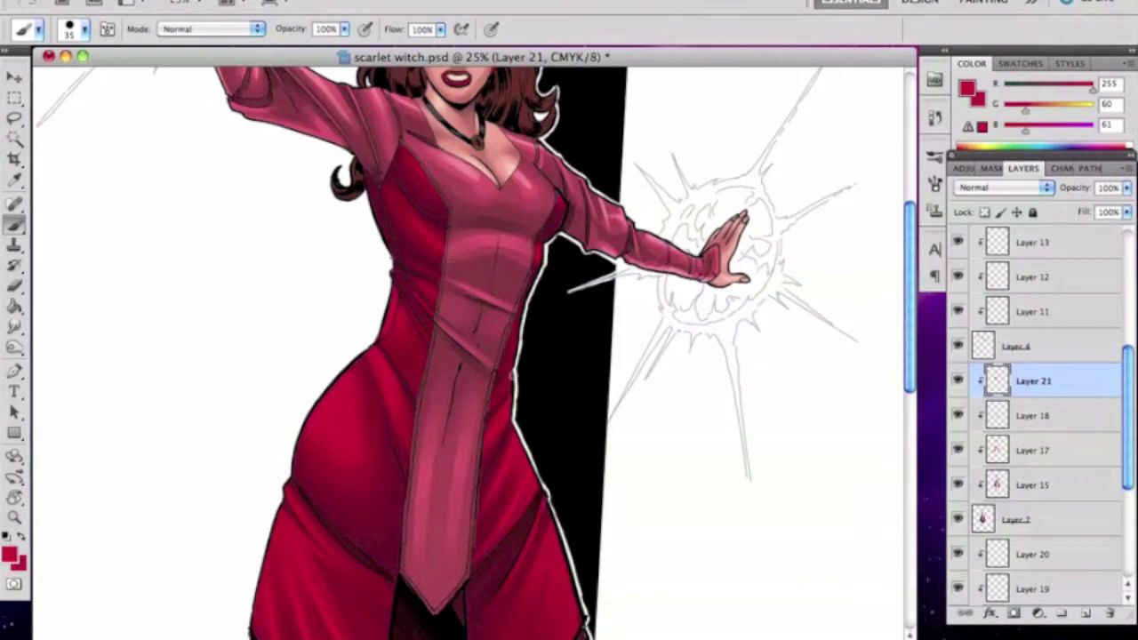
key(r)
mouse_move(556, 218)
mouse_down()
mouse_move(898, 318)
mouse_move(908, 459)
mouse_up()
key(b)
Add a new clipped layer above Layer 21 and paint white shine streaks on the headpiece with a size 15 brush
key(ctrl+alt+shift+n)
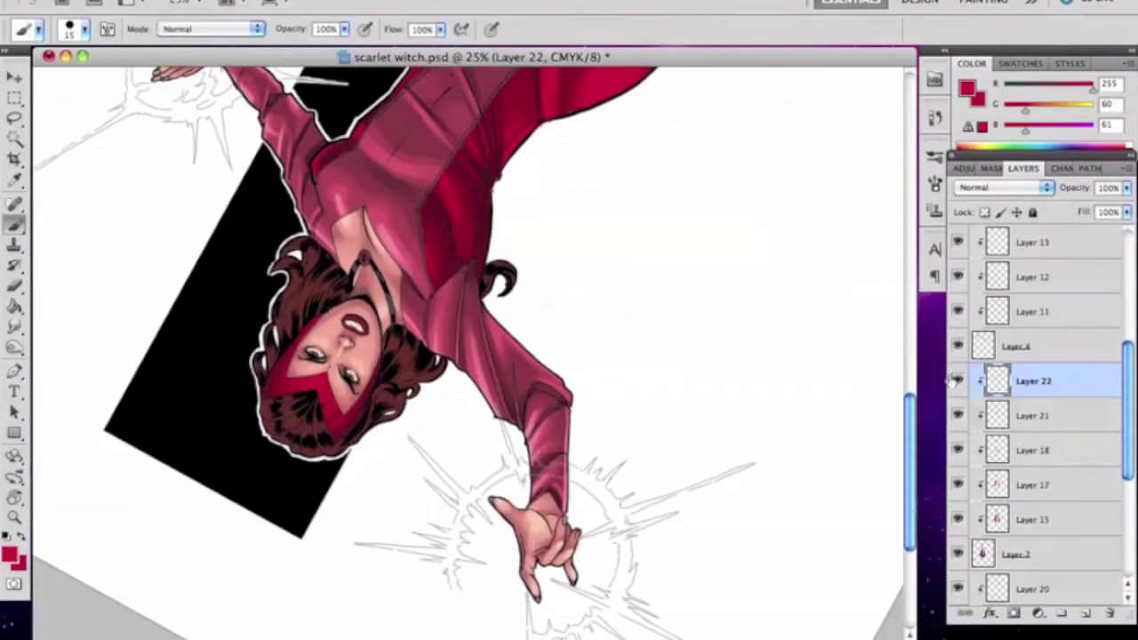
key(x)
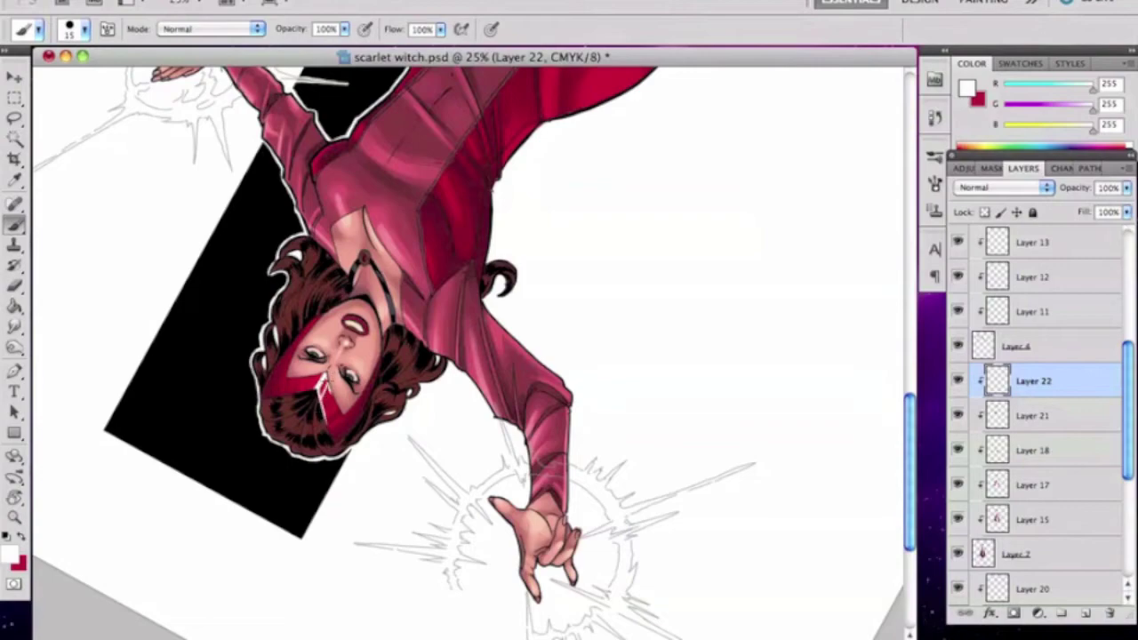
key(e)
key(r)
key(Escape)
key(b)
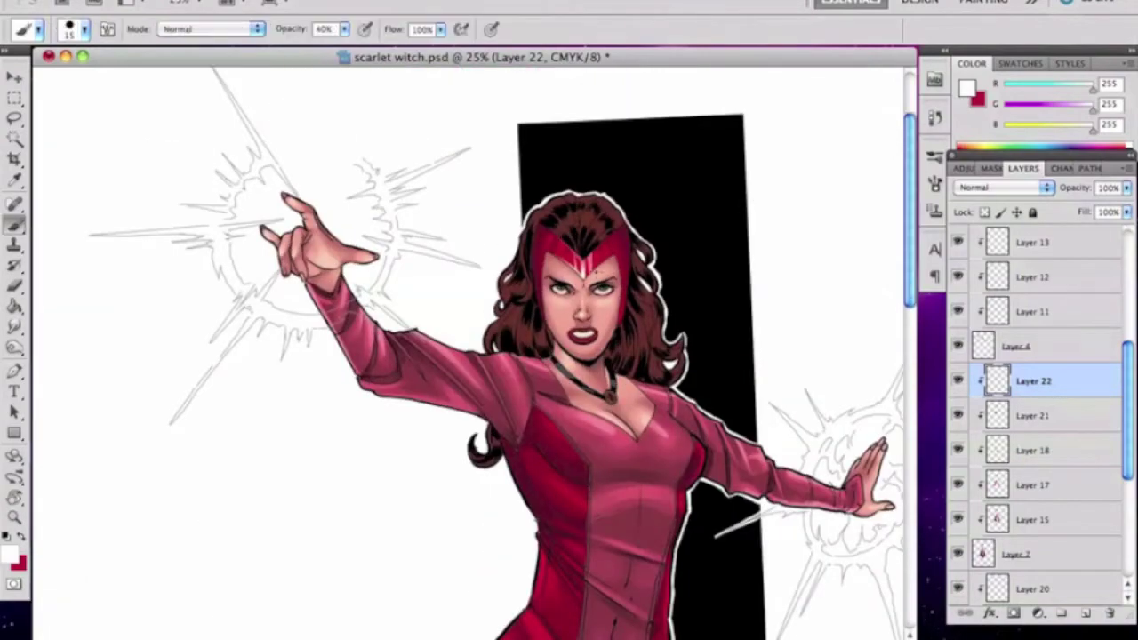
key(e)
Add a new layer clipped to the hair's Layer 8 and sample the hair's brown (R 132, G 68, B 48)
mouse_move(909, 299)
mouse_down()
mouse_move(915, 323)
mouse_move(914, 312)
mouse_up()
key(v)
super+click(661, 92)
click(1086, 614)
scroll(1059, 525, down, 3)
alt+click(1058, 538)
key(b)
alt+click(578, 164)
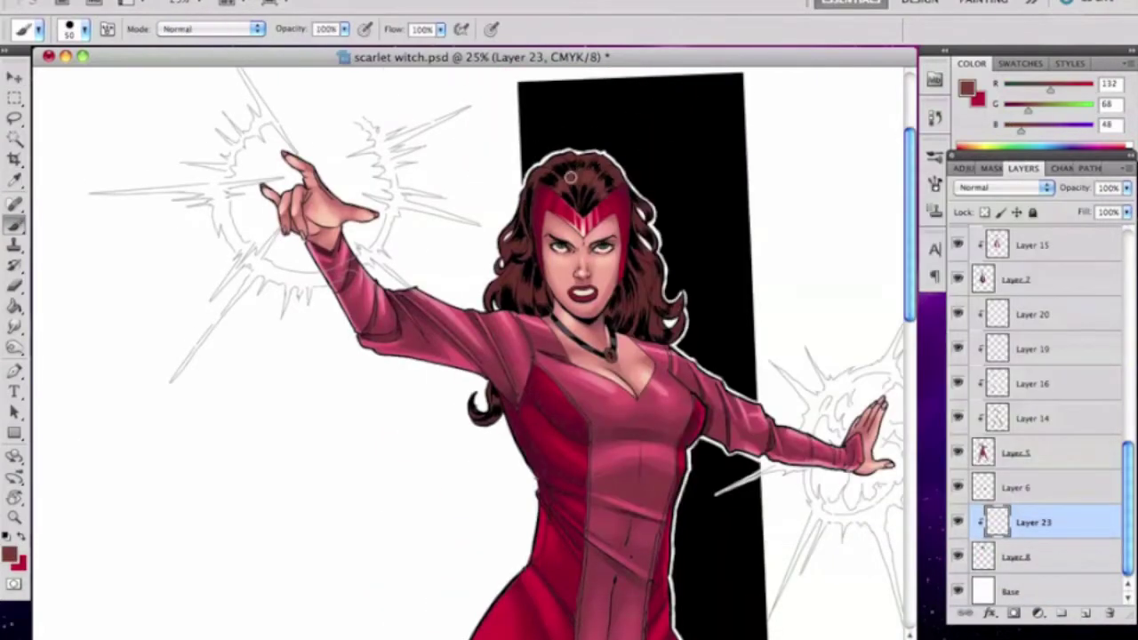
Lighten the hair with reddish brown (R 175, G 92, B 67) and blend it with a size 200 eraser at 40% opacity
alt+click(579, 179)
drag(635, 59, 636, 62)
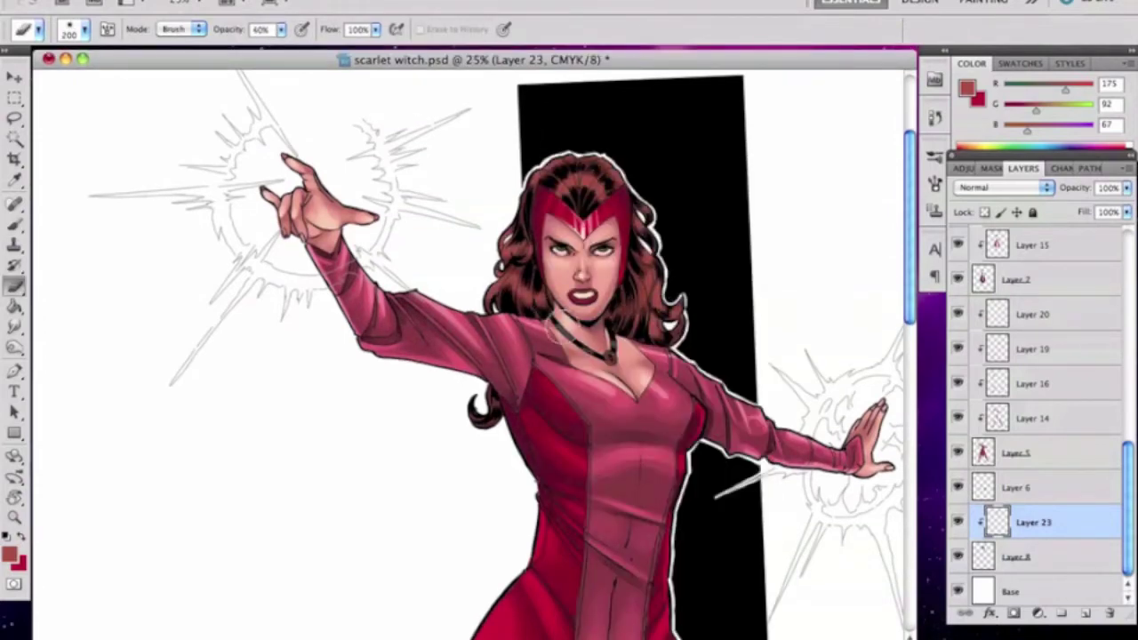
key(r)
mouse_move(329, 205)
mouse_down()
mouse_move(307, 467)
mouse_move(358, 53)
mouse_up()
key(b)
Add a new clipped layer above Layer 23 and set the foreground colour to orange (R 234, G 122, B 88)
key(super+alt+shift+n)
key(super+alt+g)
click(11, 553)
click(752, 241)
click(1023, 214)
scroll(865, 266, up, 2)
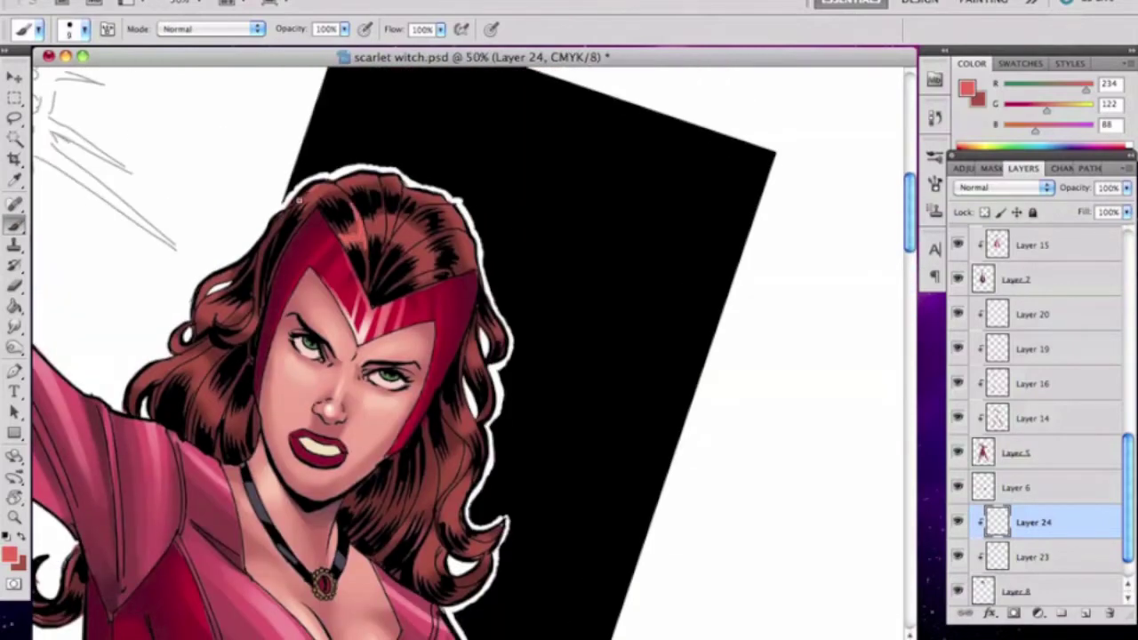
Paint fine orange highlight strands over the crown of the hair with a size 9 brush and clean them up with the eraser
key(r)
drag(528, 371, 508, 440)
key(b)
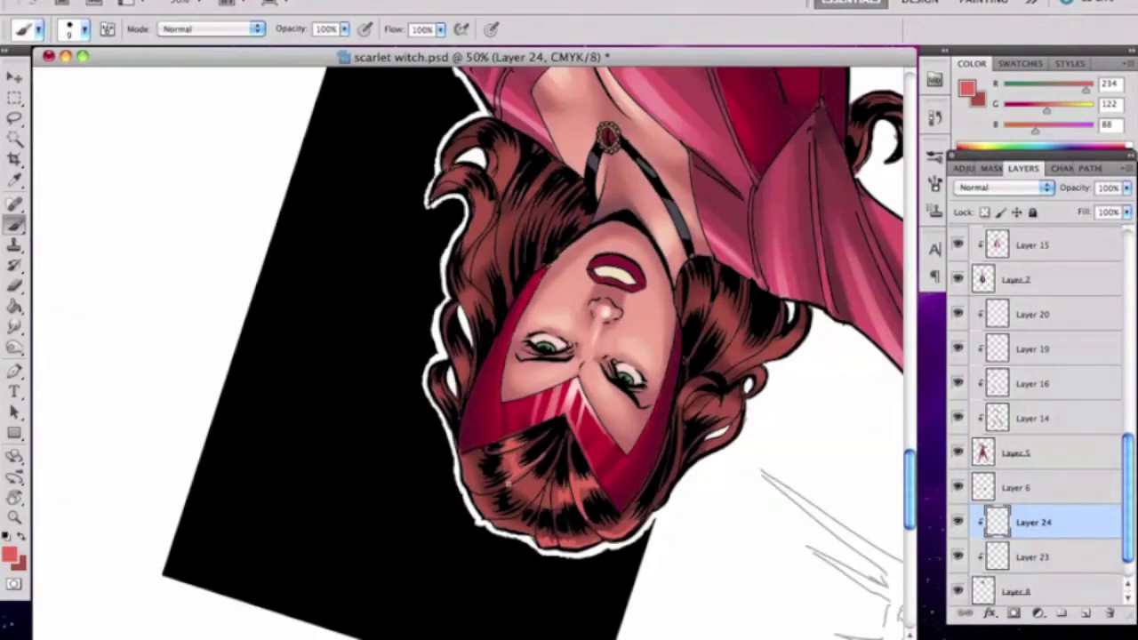
key(e)
key(r)
mouse_move(613, 501)
mouse_down()
mouse_move(392, 213)
mouse_move(361, 199)
mouse_up()
key(e)
key(b)
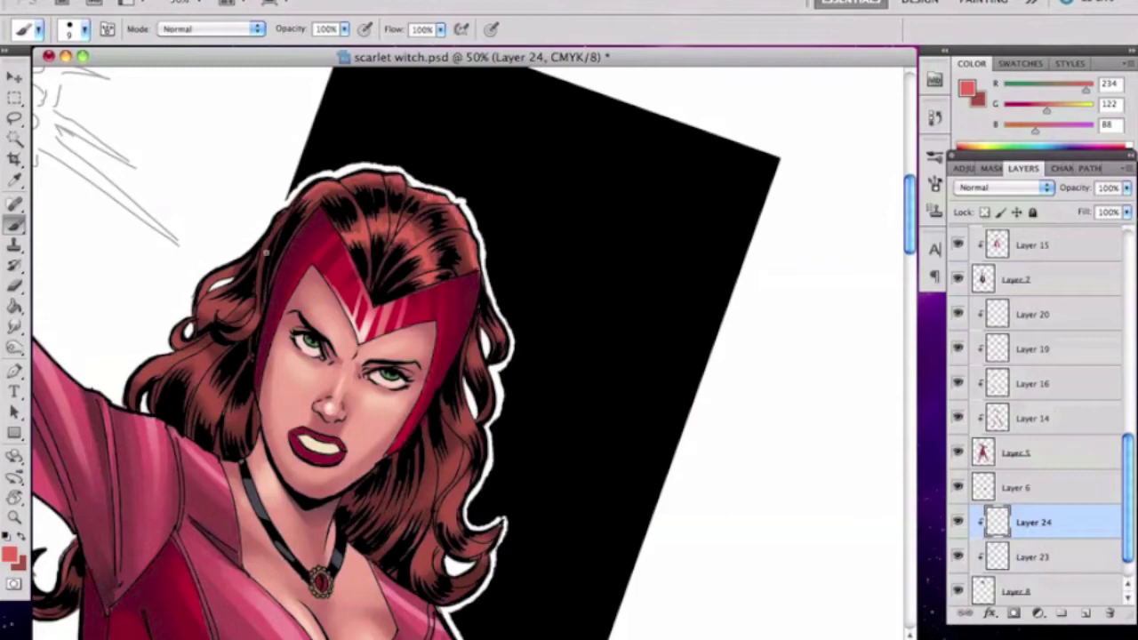
Paint fine orange highlight strands through the locks on both sides of the face with the size 9 brush
key(r)
mouse_move(487, 393)
mouse_down()
mouse_move(445, 294)
mouse_move(487, 299)
mouse_up()
key(b)
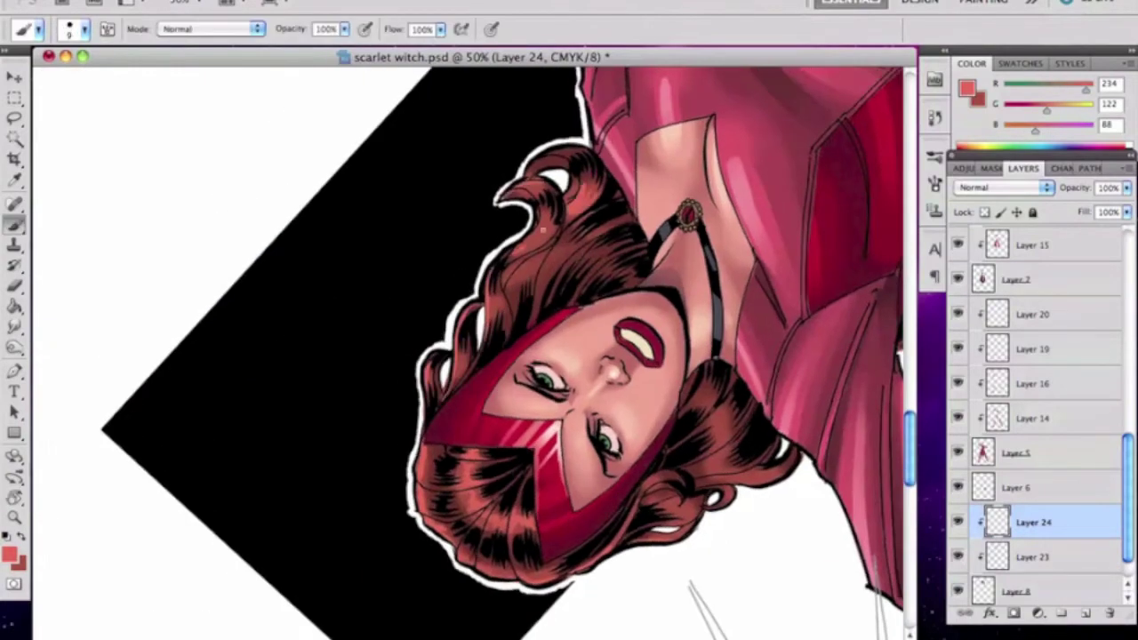
key(r)
mouse_move(530, 266)
mouse_down()
mouse_move(223, 267)
mouse_move(138, 374)
mouse_up()
key(b)
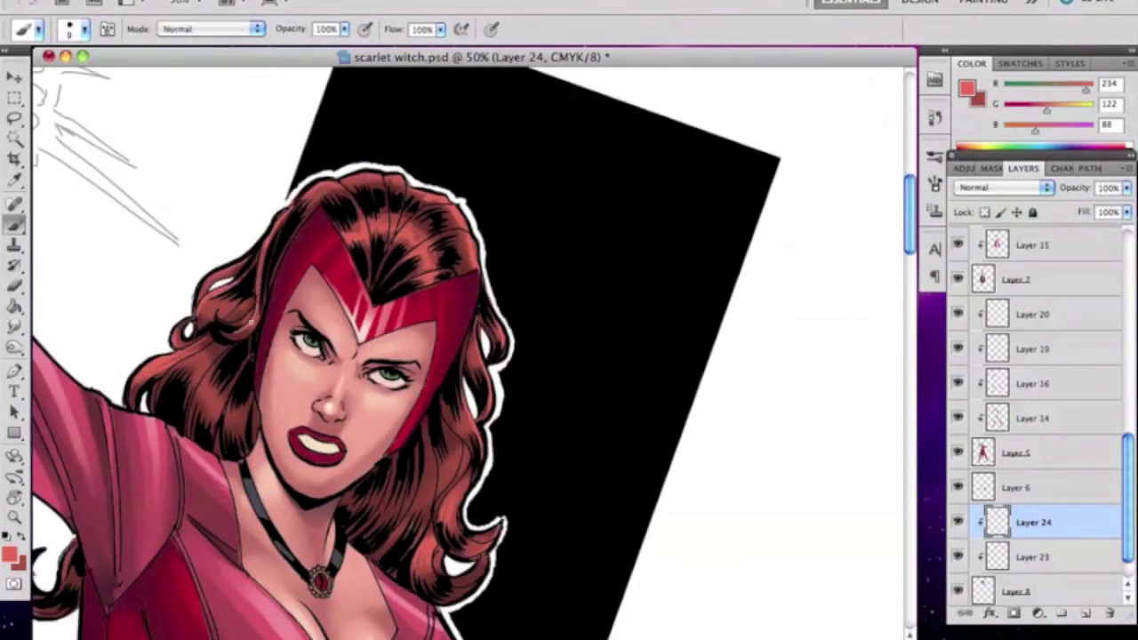
key(r)
key(b)
Add a new layer clipped to Layer 24, with light peach (R 251, G 180, B 158) as foreground and a size 125 brush
alt+click(1018, 539)
click(1086, 614)
alt+click(1018, 539)
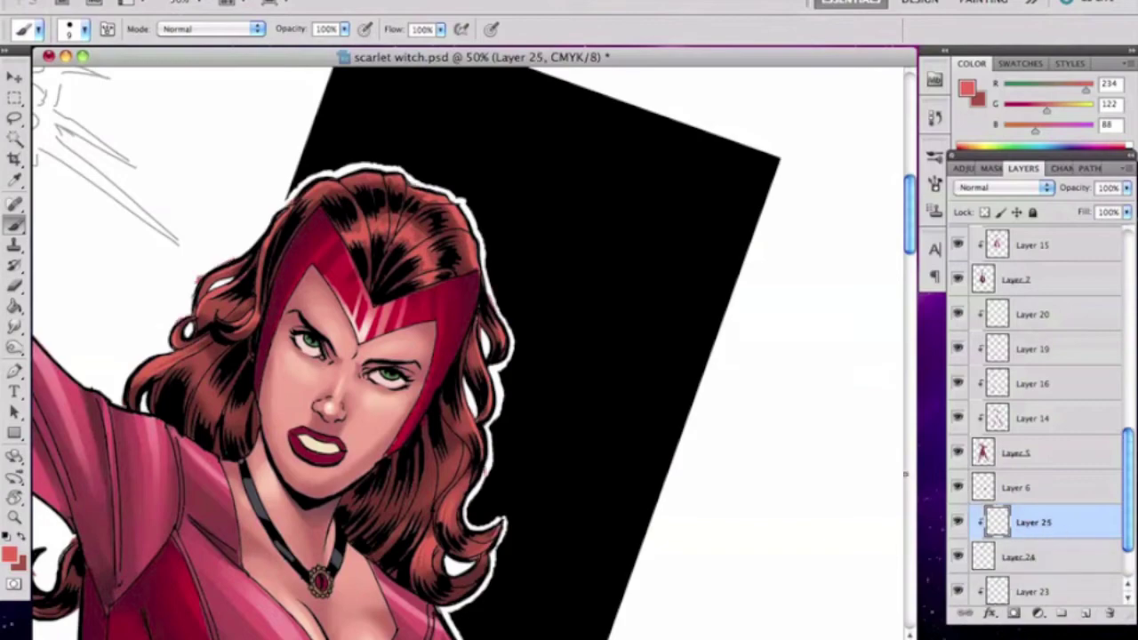
key(x)
click(9, 555)
click(694, 231)
right_click(389, 214)
click(474, 245)
key(Return)
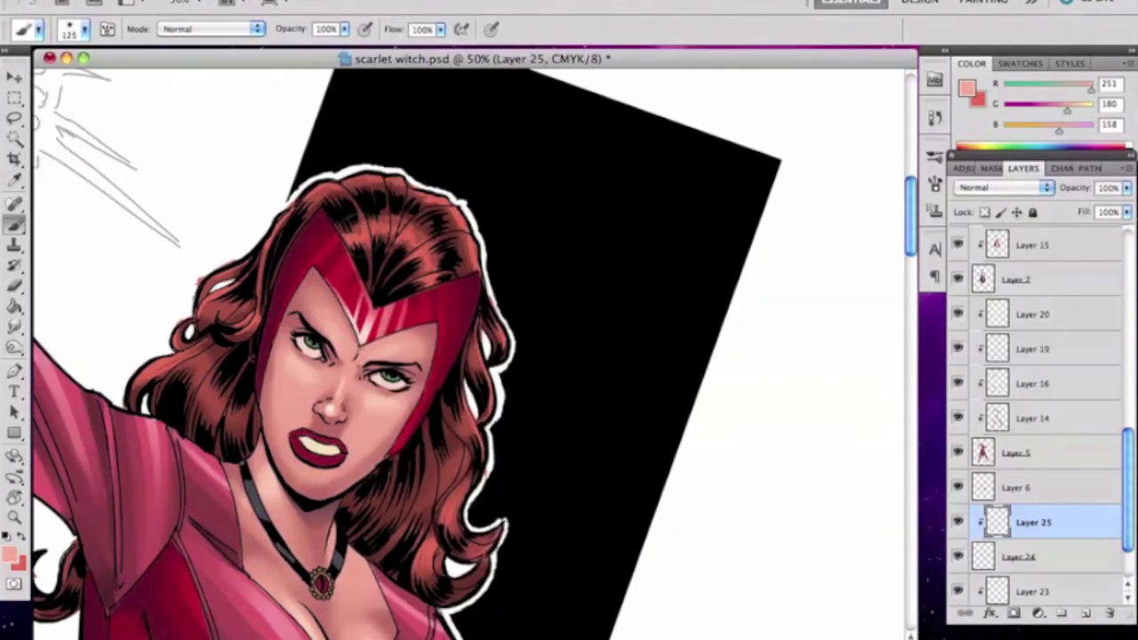
Brush light peach highlights over the crown, then refine the orange strands on Layer 24 with a size 8 brush and size 70 eraser
key(alt+bracketleft)
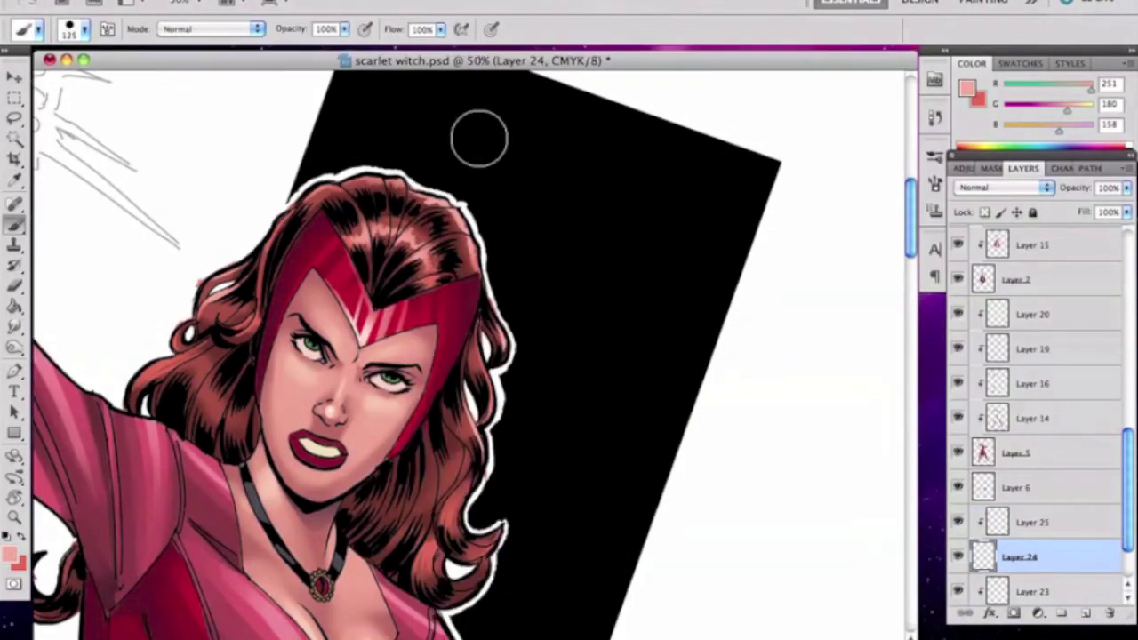
key(alt+bracketright)
key(x)
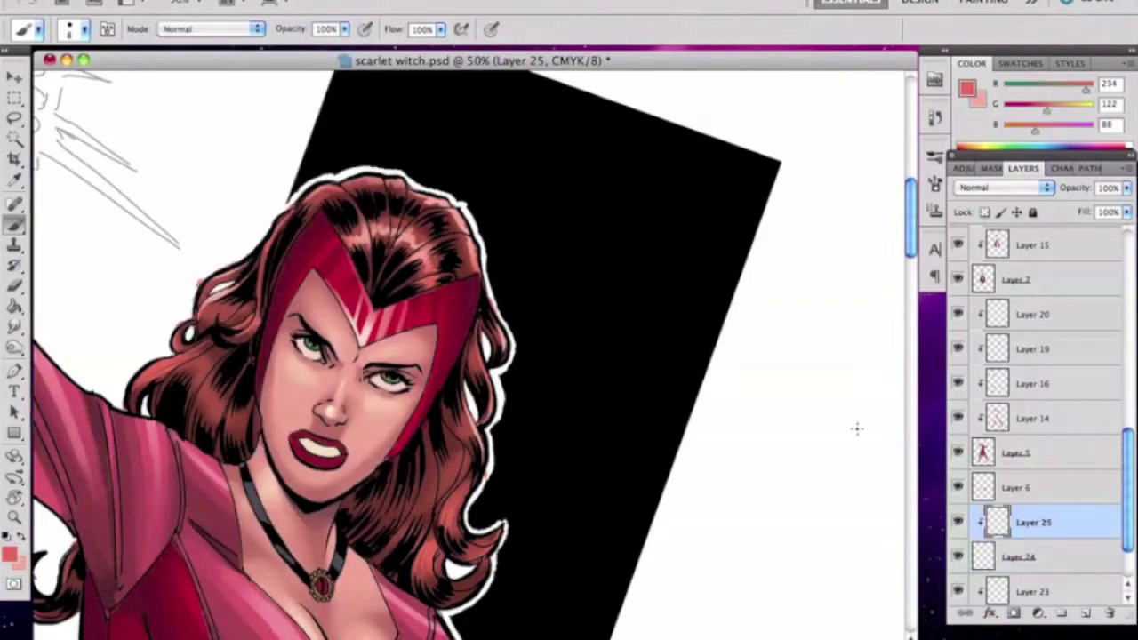
key(e)
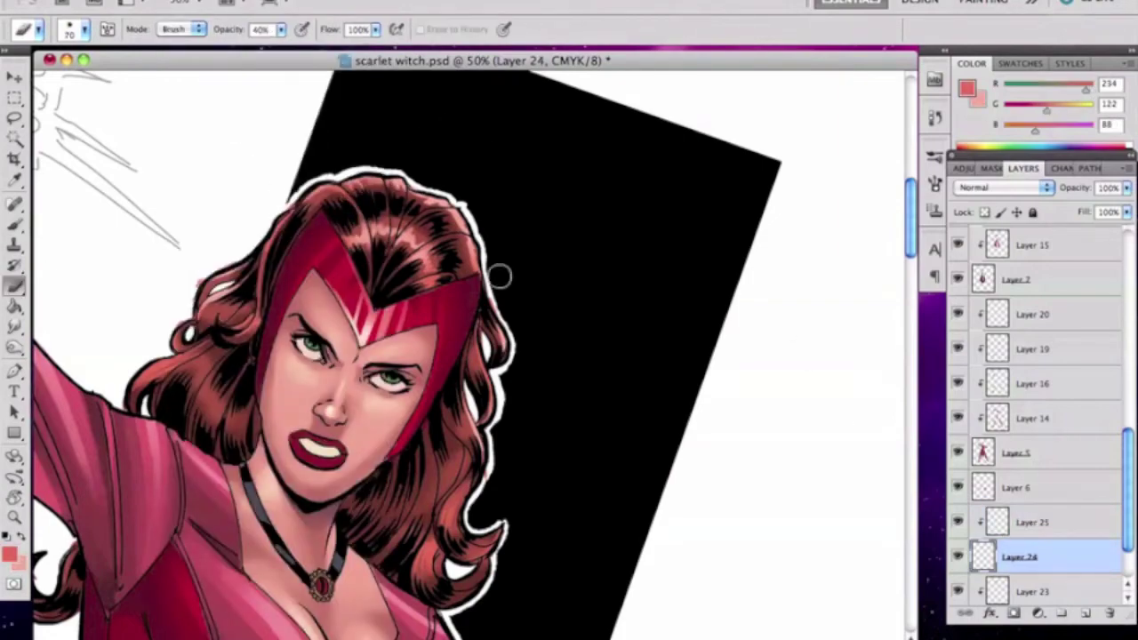
key(b)
key(r)
drag(496, 175, 623, 232)
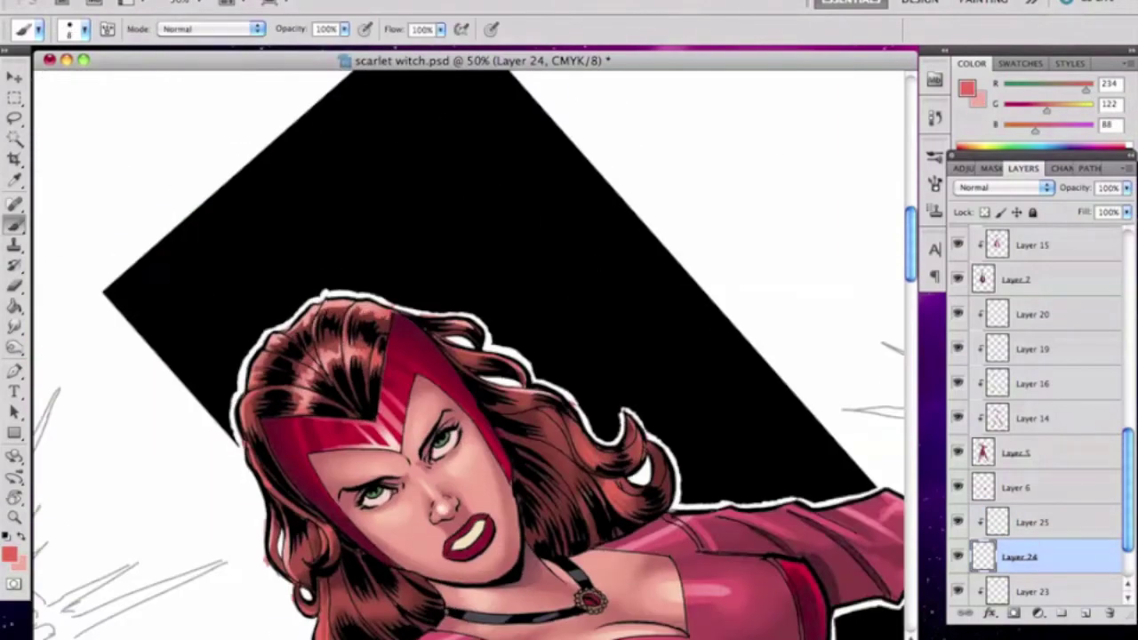
key(r)
mouse_move(463, 240)
mouse_down()
mouse_move(567, 415)
mouse_move(582, 272)
mouse_up()
Merge Layers 24 and 25 into one clipped layer, then sample the hair's dark brown (R 102, G 53, B 38) for a size 20 brush
super+click(1019, 524)
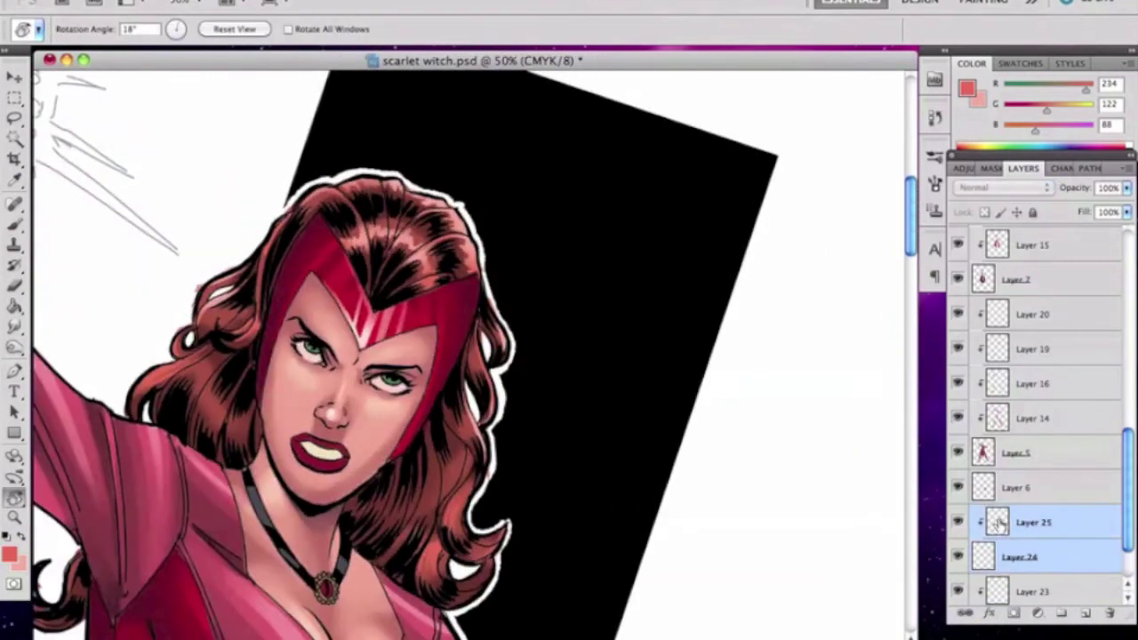
click(999, 524)
key(b)
key(x)
right_click(132, 383)
double_click(293, 250)
right_click(328, 283)
double_click(328, 282)
alt+click(209, 404)
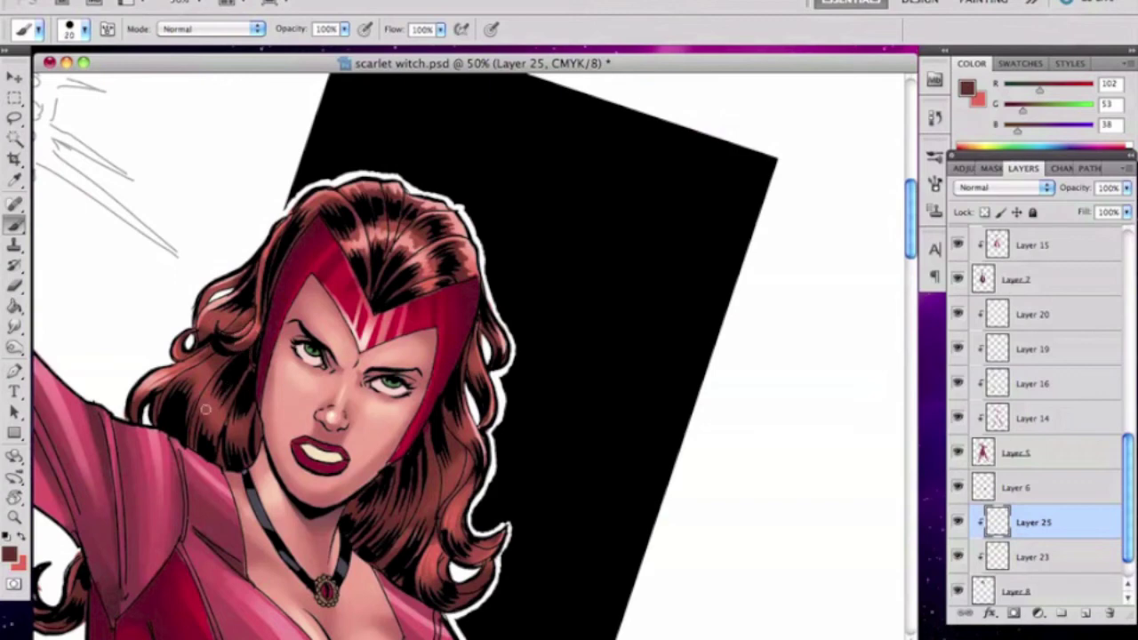
Set the foreground to a darker brown (R 69, G 34, B 23) and paint deeper shadows into the hair locks on Layer 25
click(9, 553)
click(747, 382)
key(Return)
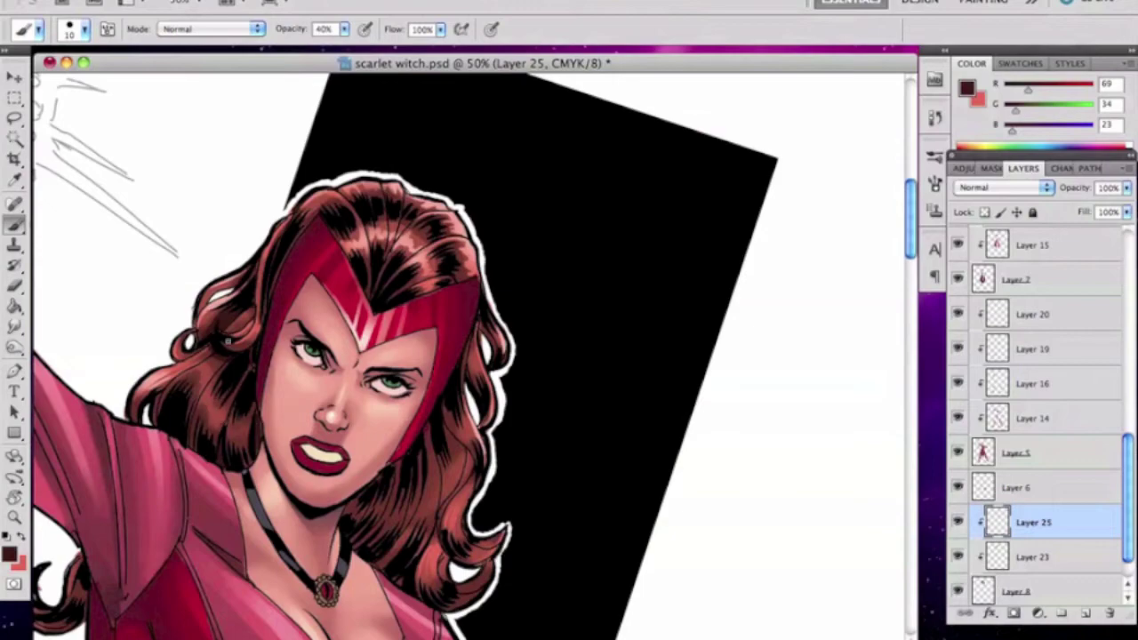
key(r)
drag(226, 340, 500, 239)
key(b)
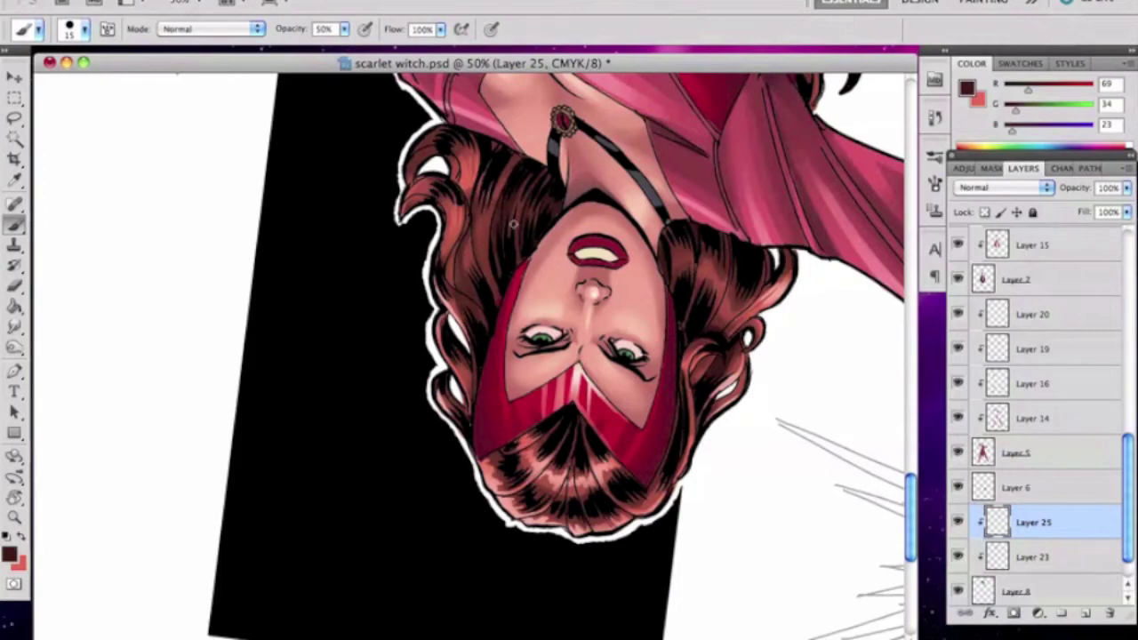
key(r)
key(Escape)
Inspect the masks of Layer Copy 7, Layer 3 and Layer Copy in the lines group, and the costume's Layer 5
scroll(1009, 248, up, 10)
click(1034, 436)
key(b)
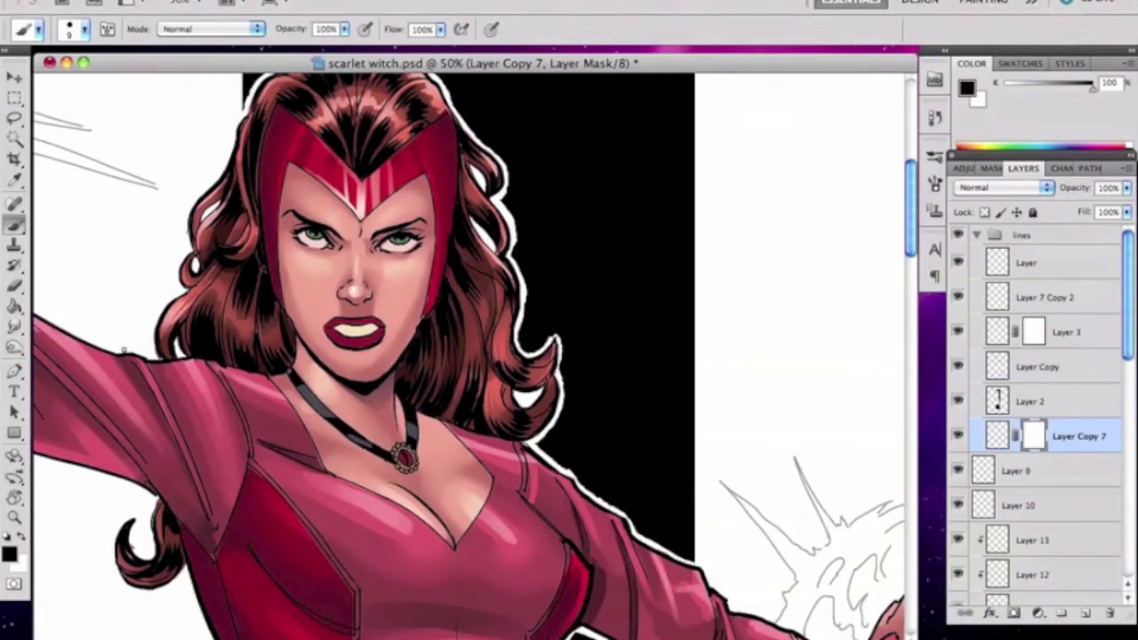
click(1033, 331)
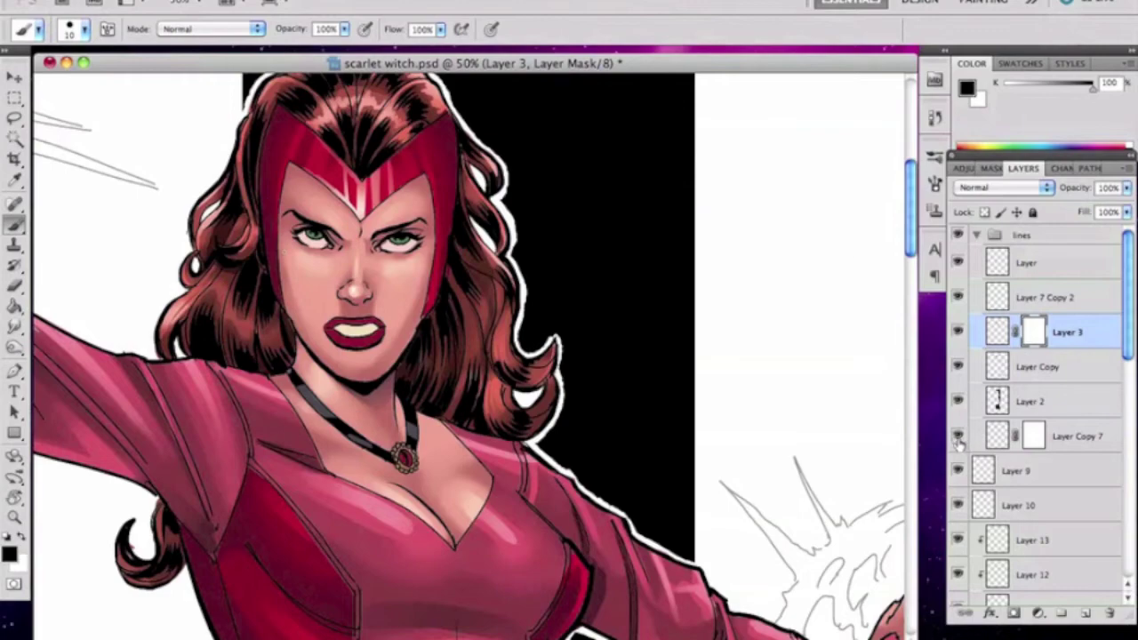
click(1033, 436)
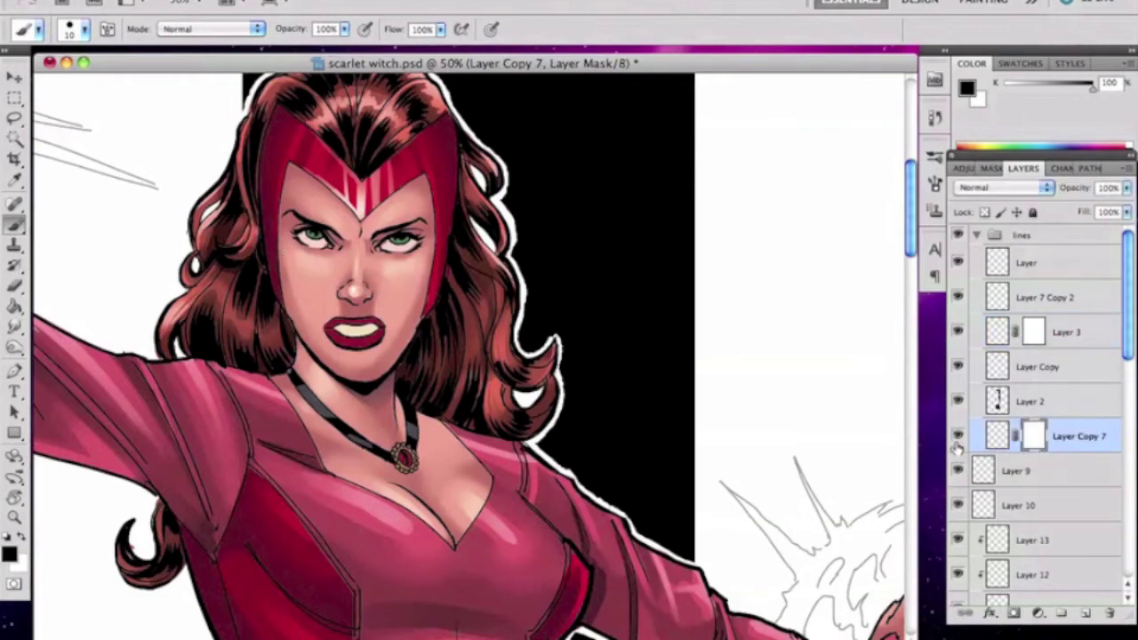
key(super+minus)
click(1037, 367)
click(1038, 614)
key(super+plus)
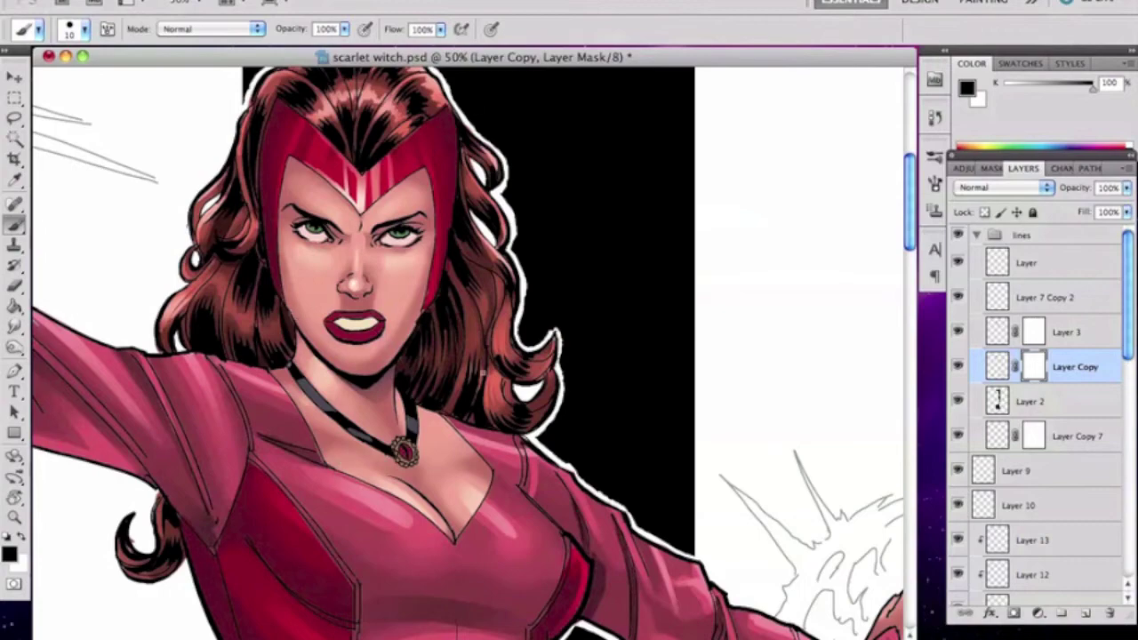
super+right_click(281, 392)
click(338, 426)
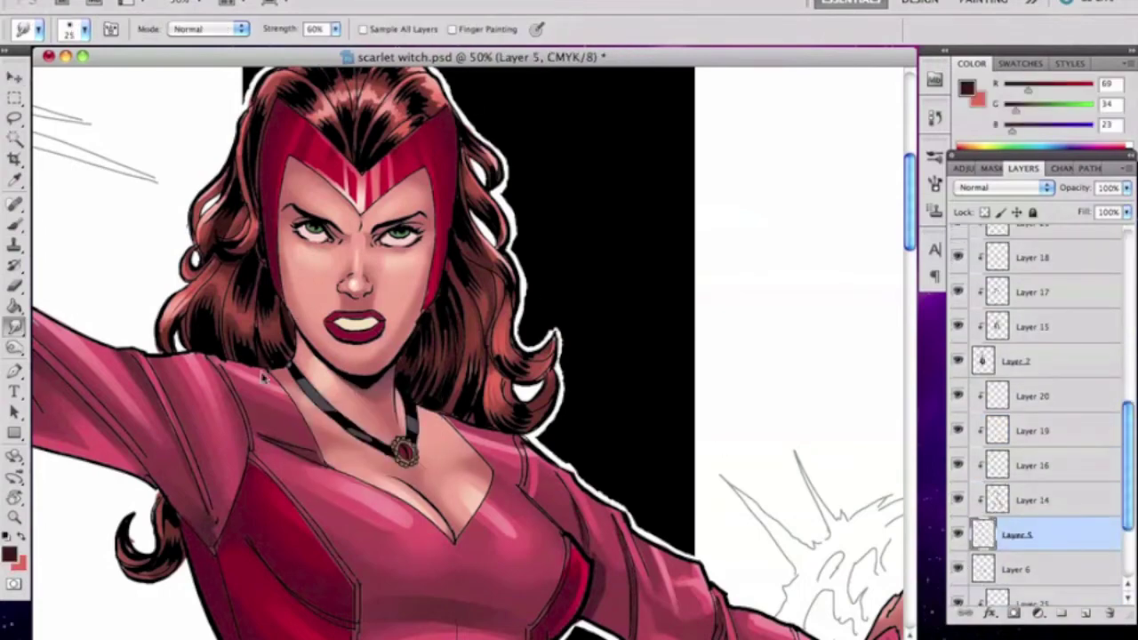
Add a new layer clipped to Layer 9 with dusty peach (R 206, G 167, B 153) as the brush colour
super+right_click(303, 228)
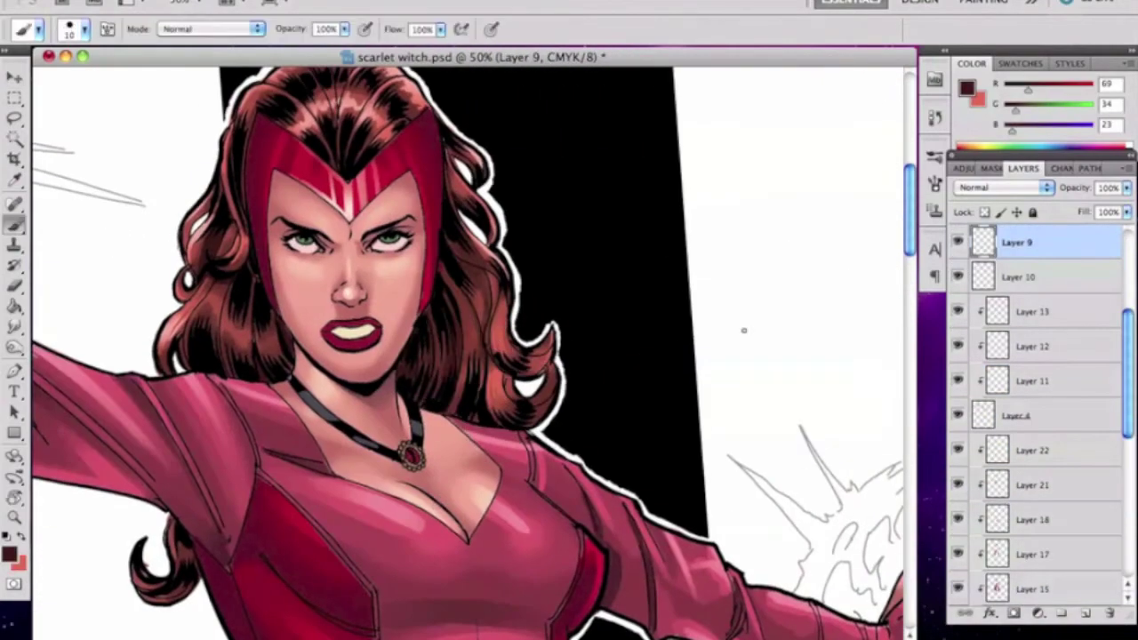
key(alt+shift+super+n)
key(i)
click(976, 215)
key(b)
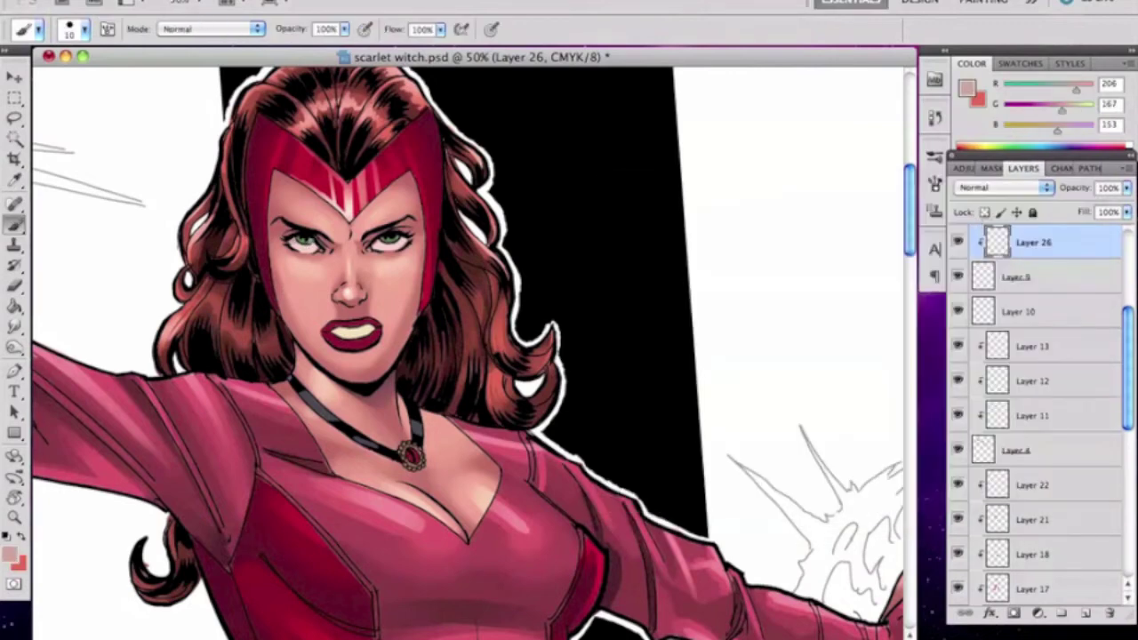
Add a new layer clipped to the teeth's Layer 10 and shade the teeth with dark beige (R 200, G 183, B 148)
super+right_click(362, 308)
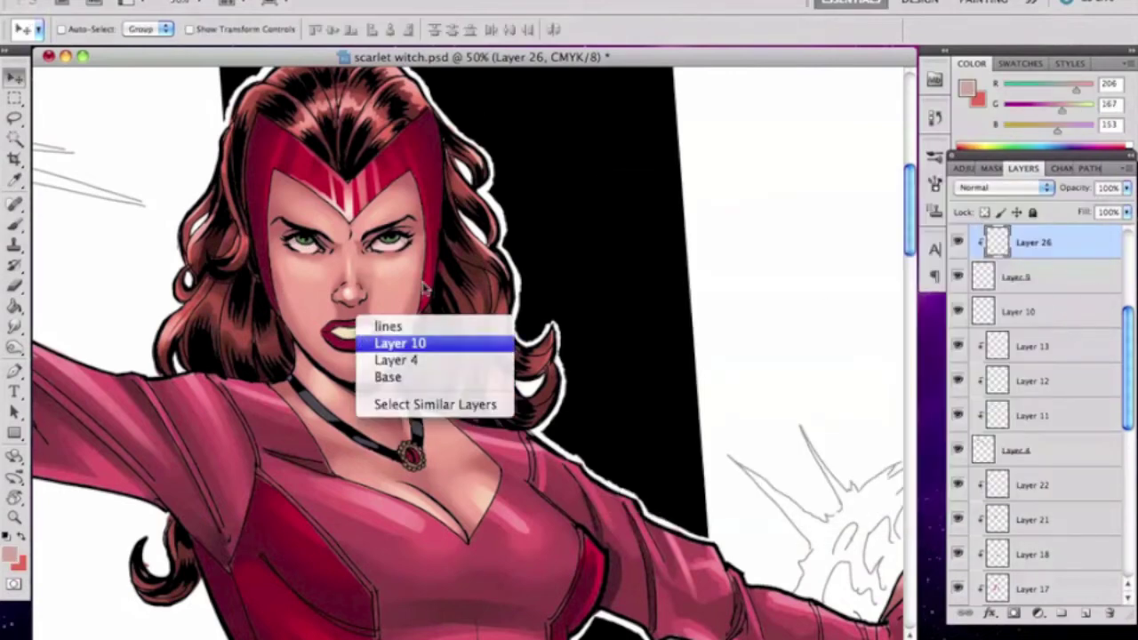
click(406, 338)
key(alt+shift+super+n)
key(i)
click(966, 88)
key(Return)
key(b)
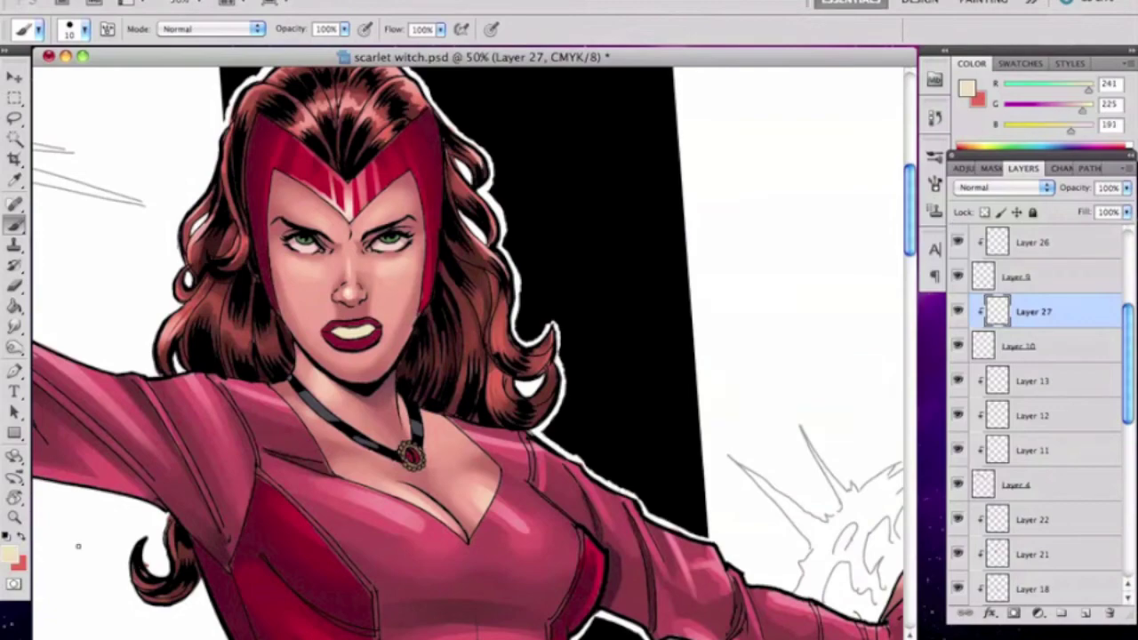
key(r)
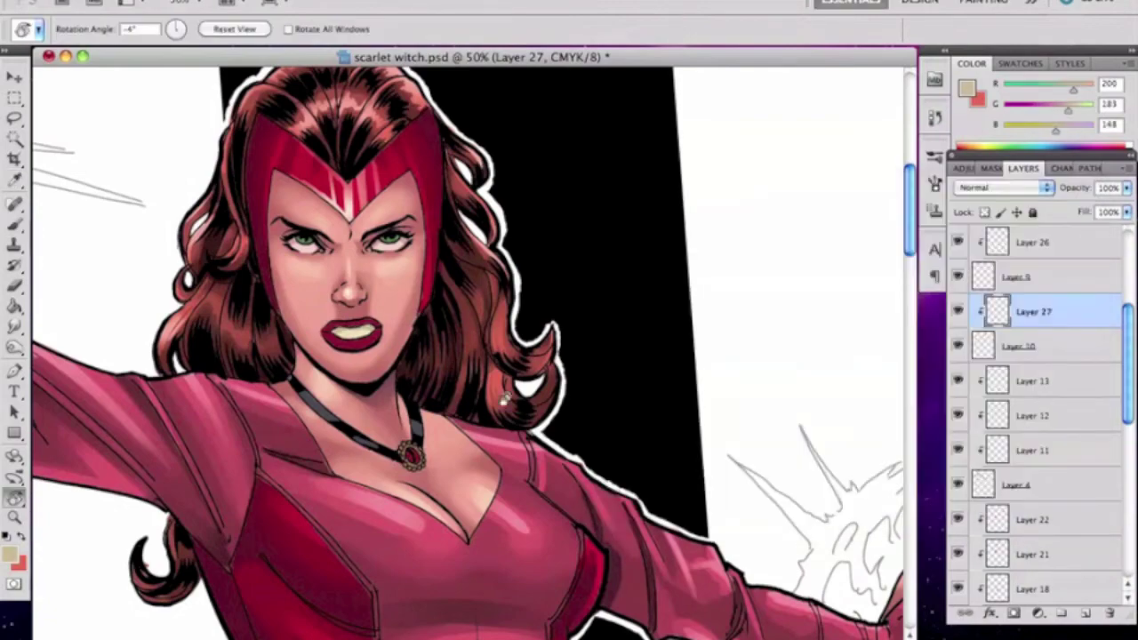
drag(356, 326, 461, 474)
key(b)
key(e)
Add a new layer clipped to the lips' Layer 9 and brush brighter red (R 221, G 68, B 68) on the lips
super+right_click(449, 383)
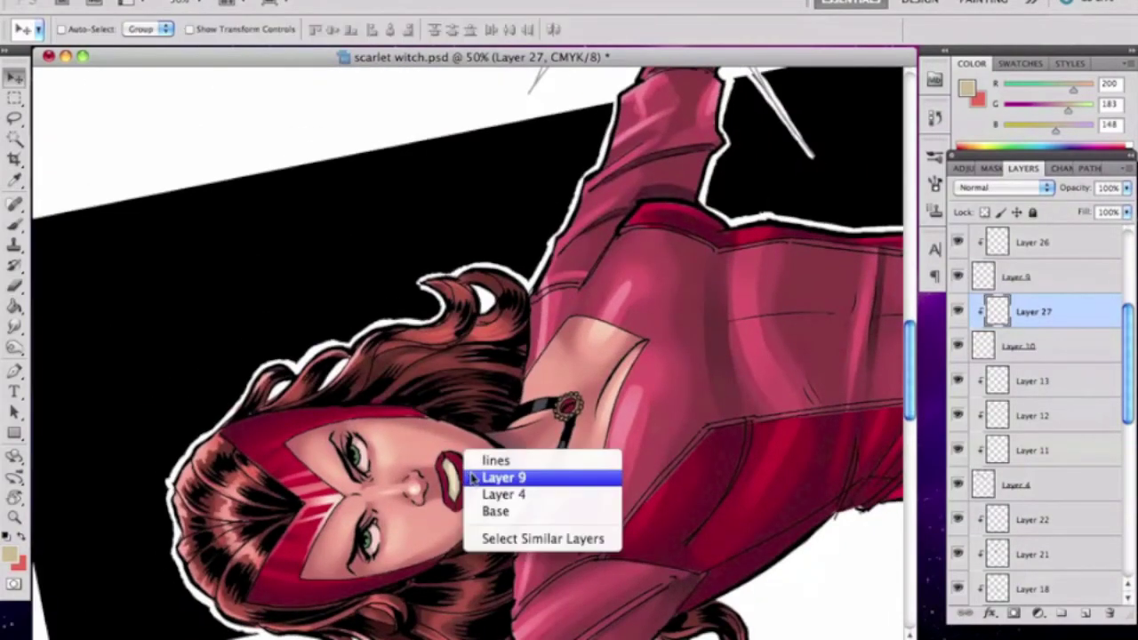
click(496, 476)
key(alt+shift+super+n)
key(b)
alt+click(849, 360)
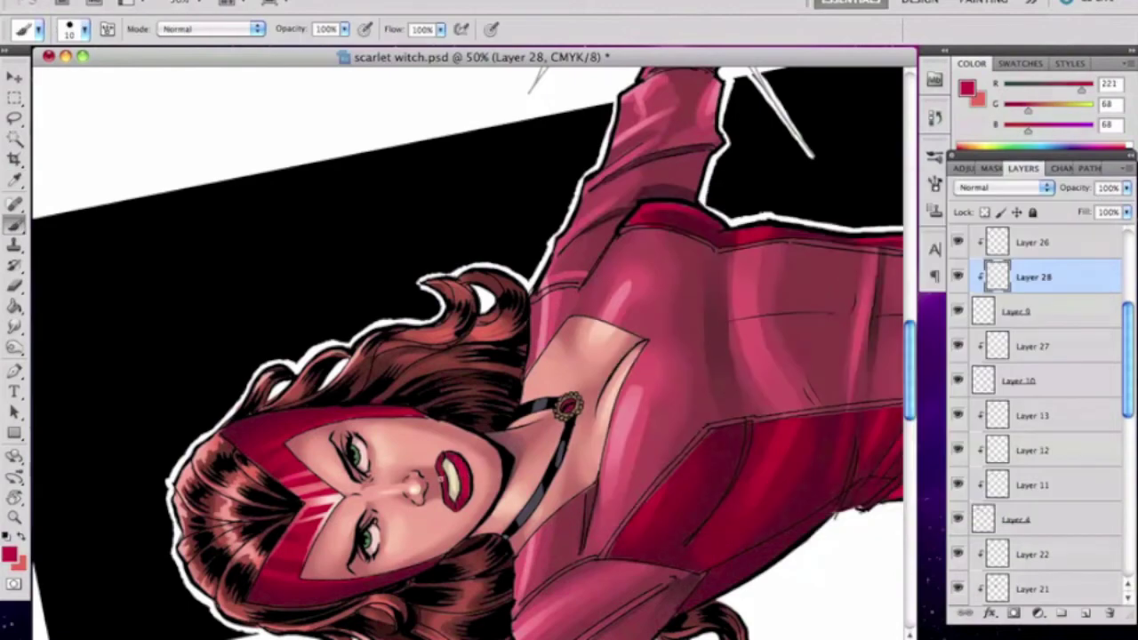
Paint a small white shine on the lower lip on Layer 26
key(alt+])
key(x)
key(r)
key(Escape)
key(b)
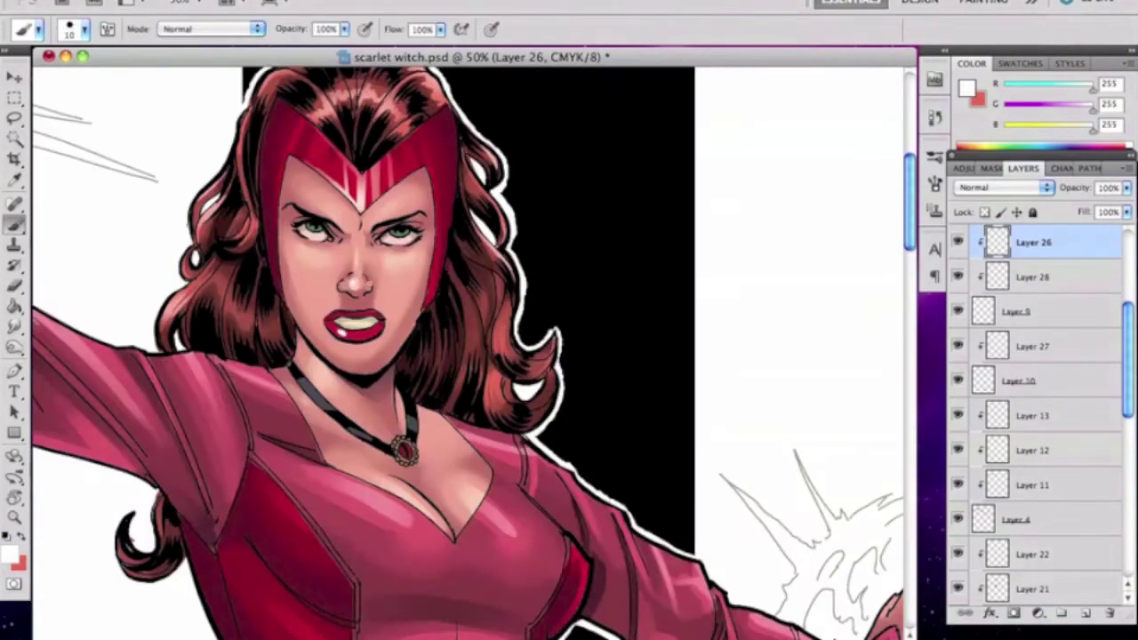
Refine the mouth's black line art on Layer Copy 7 with a size 3 brush and clean it with a size 7 eraser
key(shift+r)
key(r)
drag(474, 345, 678, 275)
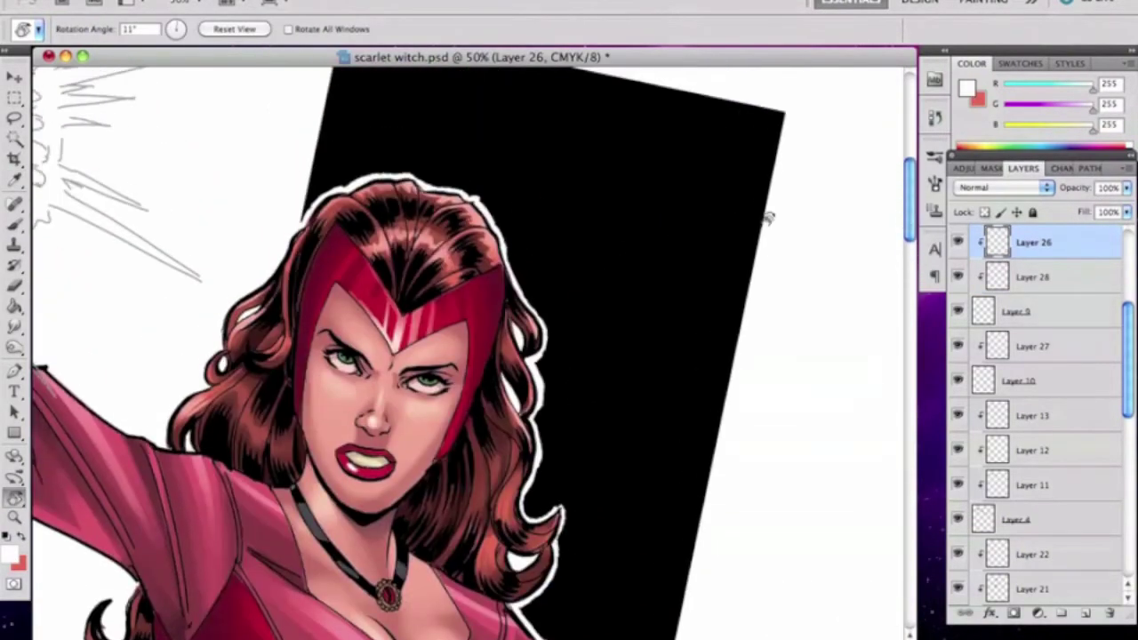
key(alt+])
key(b)
key(super+equal)
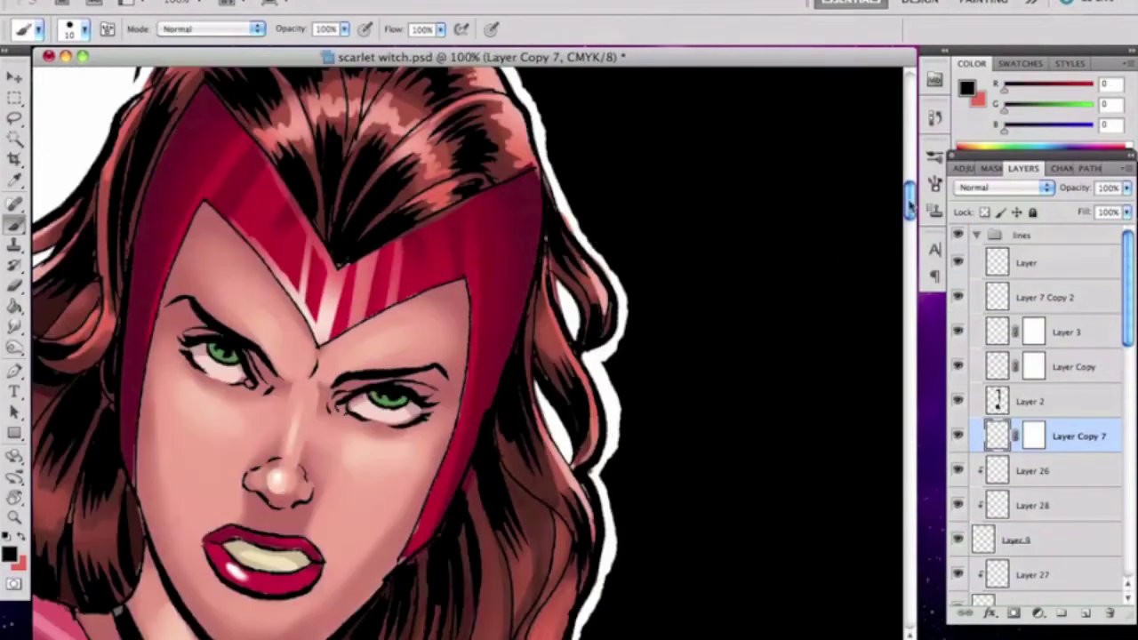
right_click(214, 402)
key(Return)
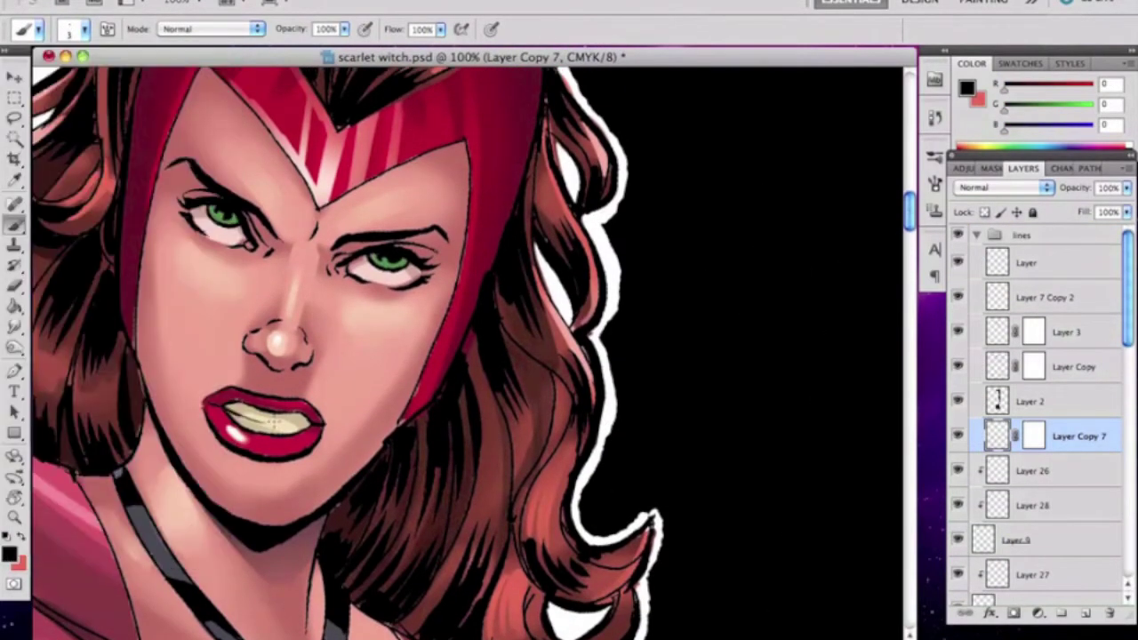
drag(474, 178, 320, 267)
key(e)
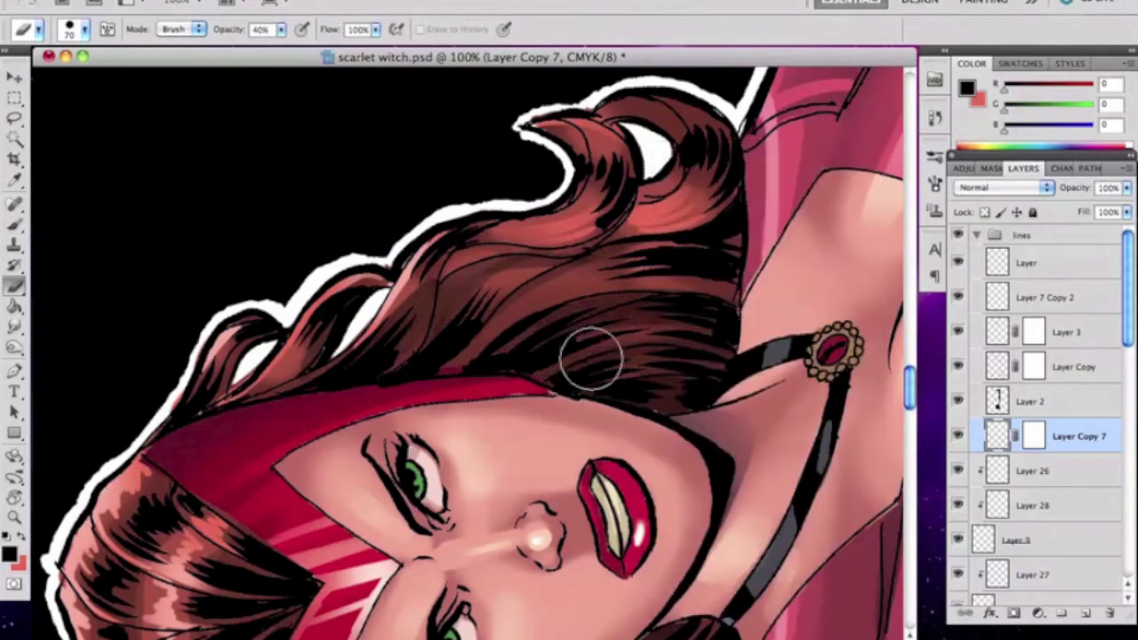
mouse_move(620, 512)
mouse_down()
mouse_move(249, 379)
mouse_move(299, 386)
mouse_up()
key(b)
key(e)
drag(243, 361, 283, 378)
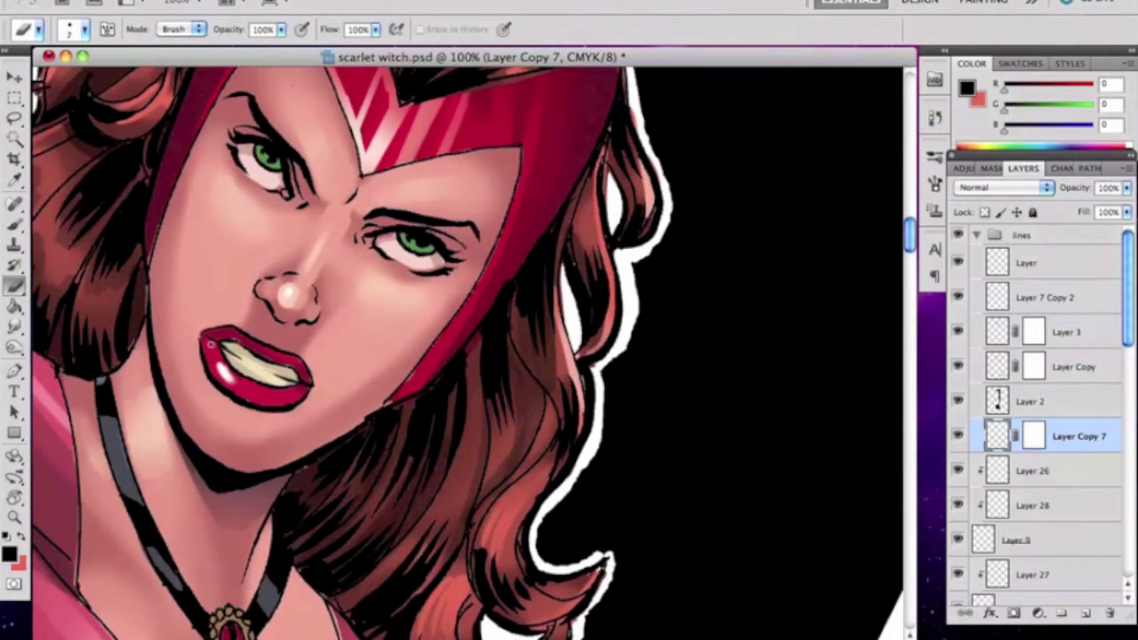
Select the skin's Layer 4 from the artwork
key(r)
drag(457, 376, 534, 338)
key(v)
right_click(172, 384)
click(204, 429)
key(r)
key(super+minus)
key(super+minus)
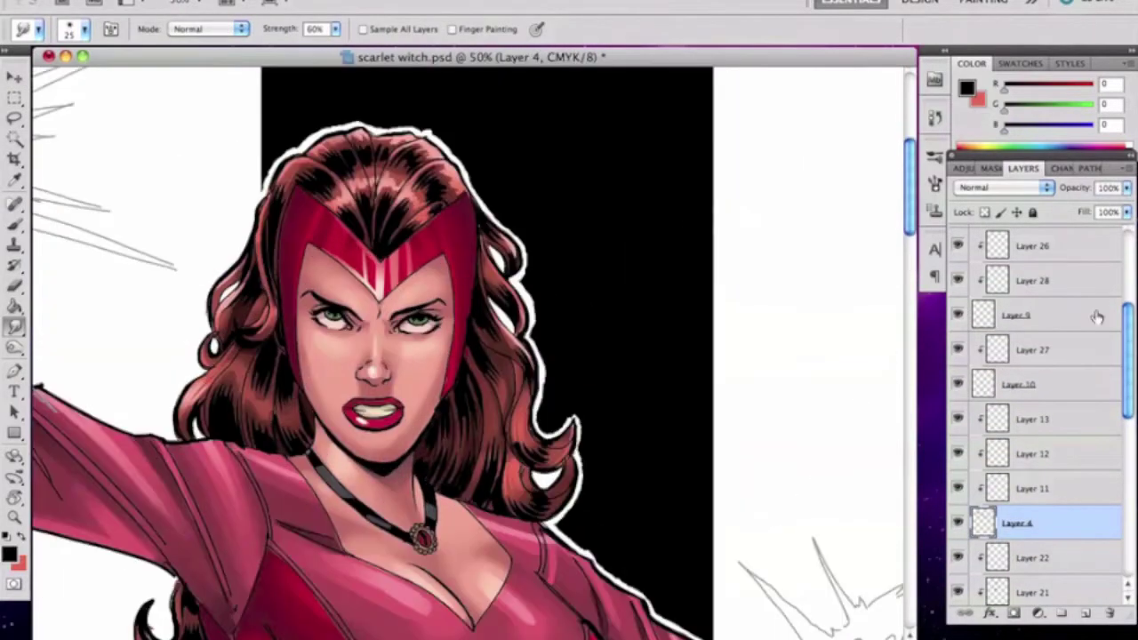
Add a new layer above the collapsed lines group and dab white glints into both eyes with a size 9 brush
scroll(1032, 355, up, 10)
click(978, 235)
click(1022, 235)
click(1086, 614)
key(b)
alt+click(765, 400)
key(bracketright)
key(bracketright)
key(bracketright)
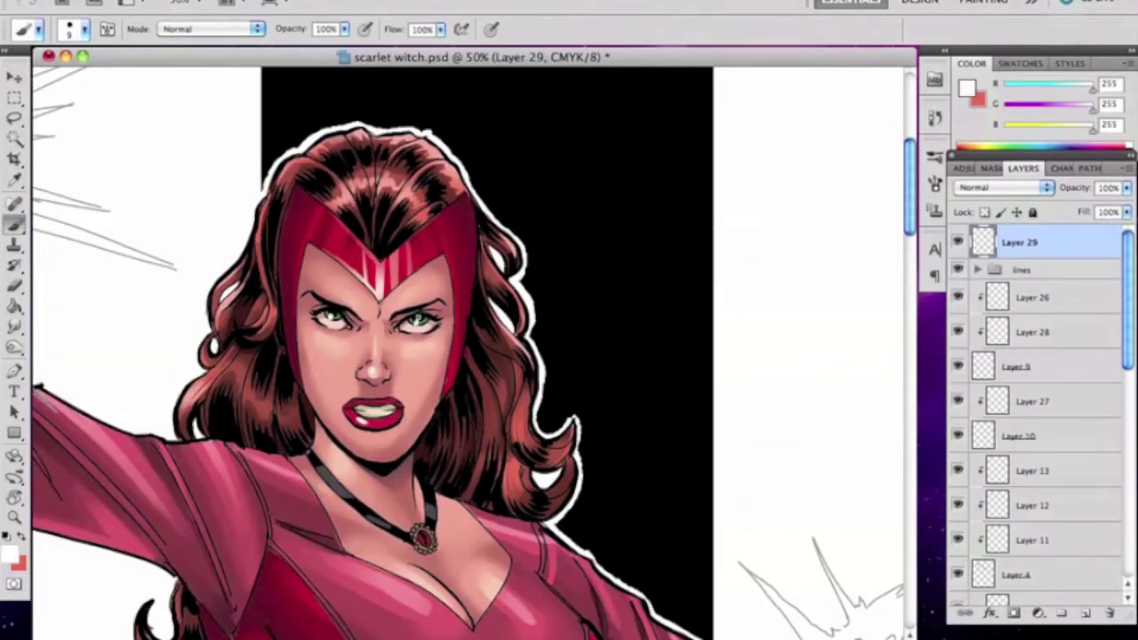
ctrl+click(344, 328)
alt+click(335, 314)
Continue the small white highlights on Layer 26 with the size 9 brush
key(r)
mouse_move(418, 320)
mouse_down()
mouse_move(564, 297)
mouse_move(569, 347)
mouse_up()
ctrl+click(566, 353)
key(b)
alt+click(566, 353)
ctrl+click(321, 458)
alt+click(331, 449)
key(r)
key(Escape)
key(super+minus)
scroll(902, 373, down, 5)
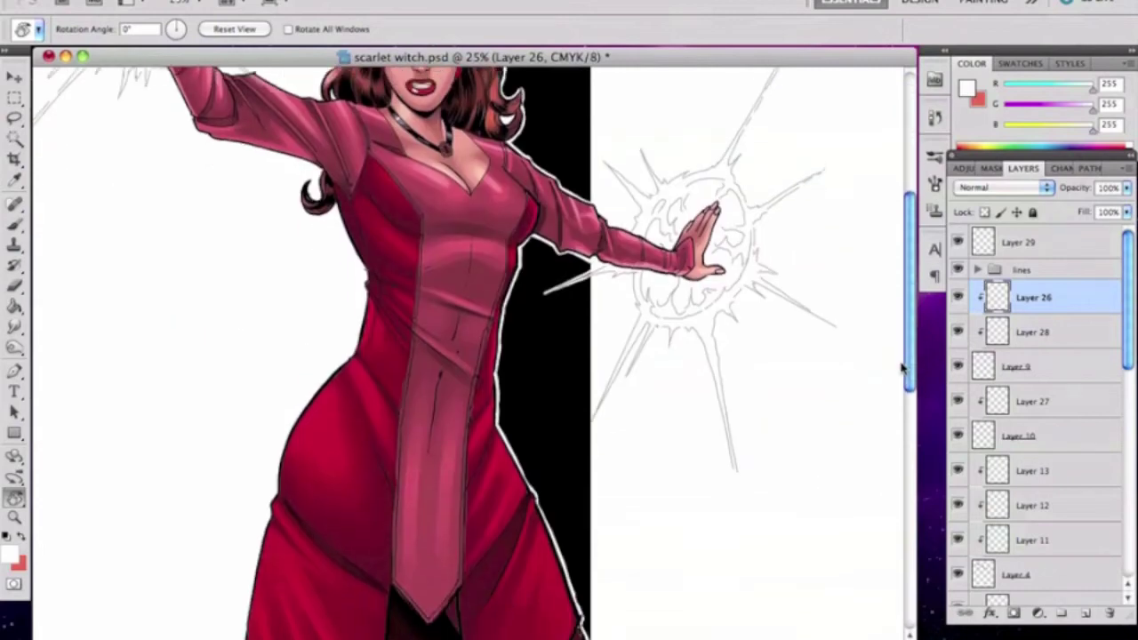
Sample the lips' red (R 221, G 67, B 68) and paint the fingernails of both hands on Layer 9
scroll(902, 373, up, 4)
key(b)
ctrl+click(471, 355)
alt+click(511, 375)
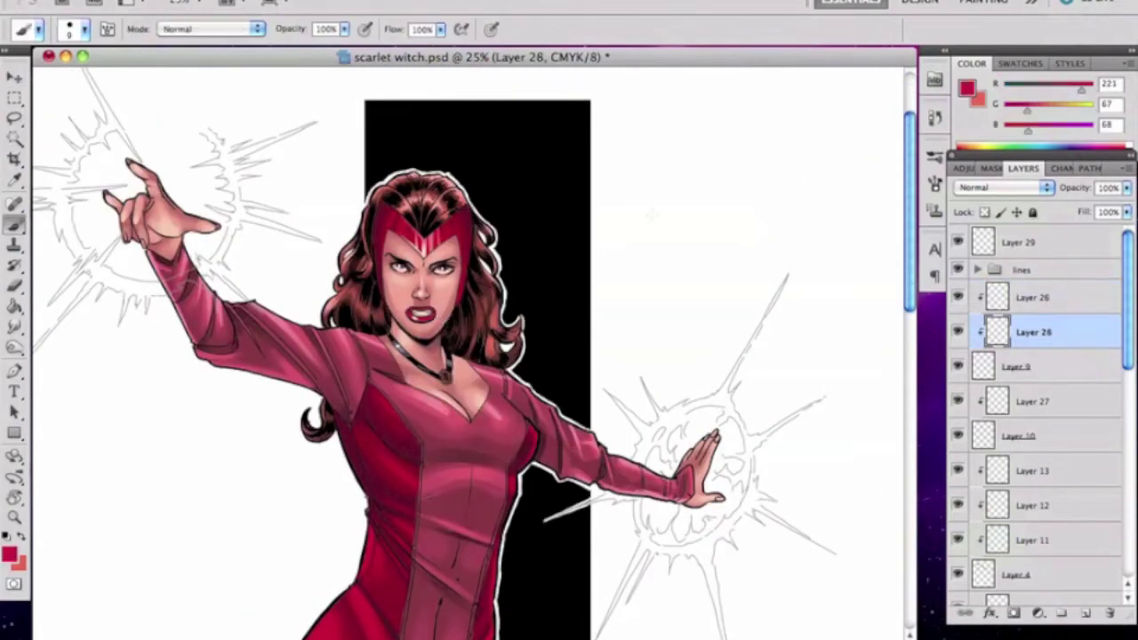
ctrl+click(429, 321)
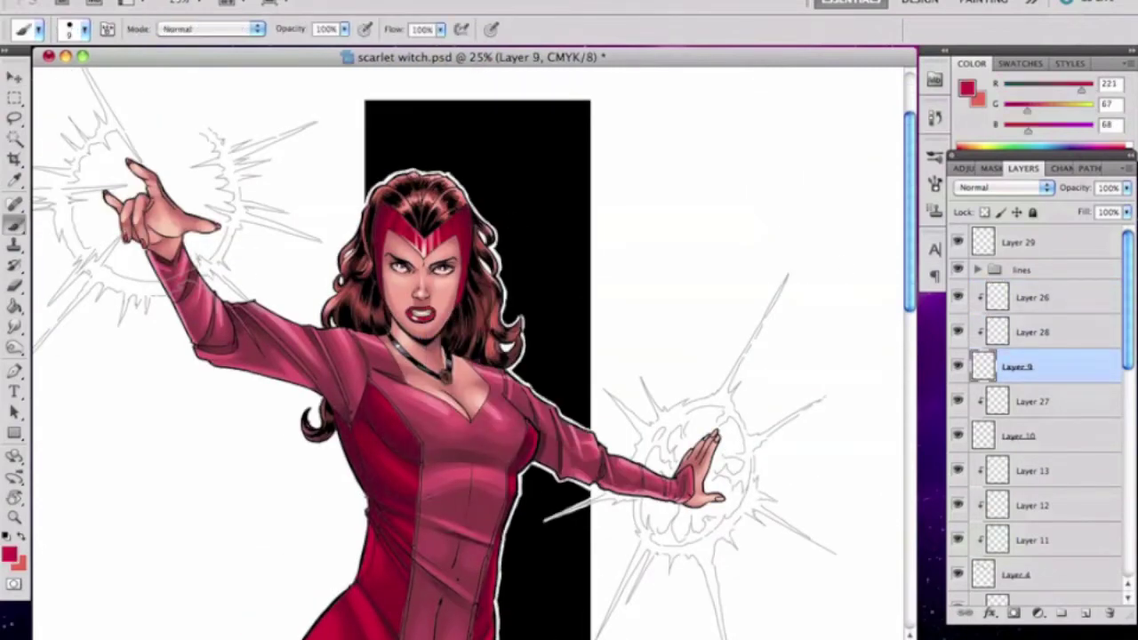
scroll(916, 279, down, 1)
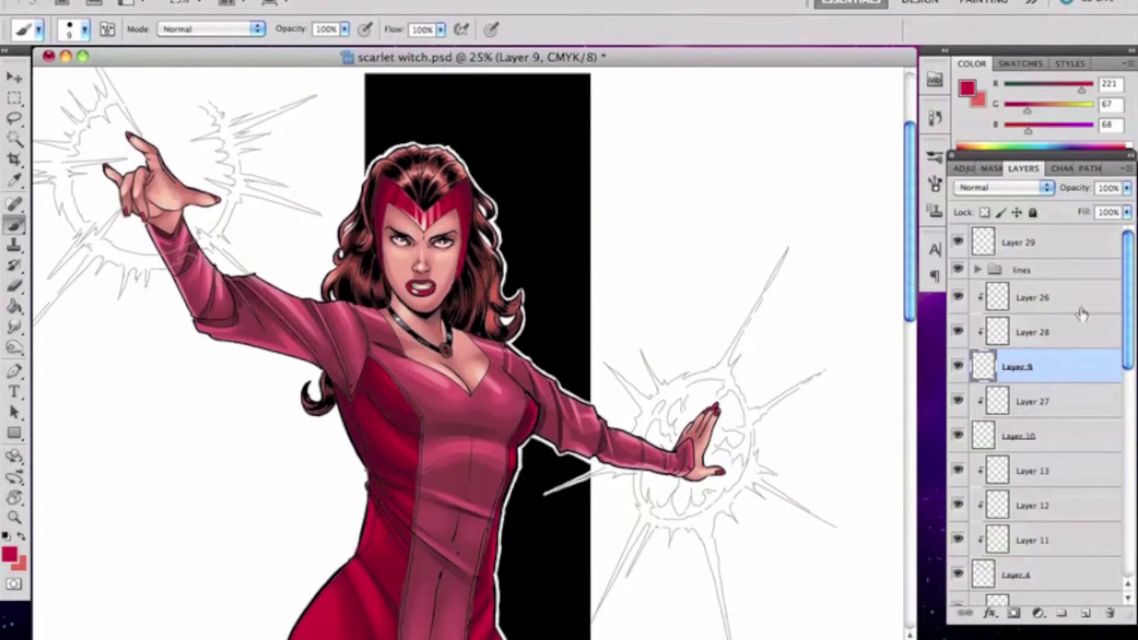
Add a new layer above the lines group and start the energy effect in crimson (R 197, G 17, B 59) with a size 20 brush
click(991, 300)
click(1086, 614)
alt+click(401, 384)
click(10, 554)
click(858, 228)
click(803, 306)
click(1005, 214)
key(b)
key(ctrl+bracketright)
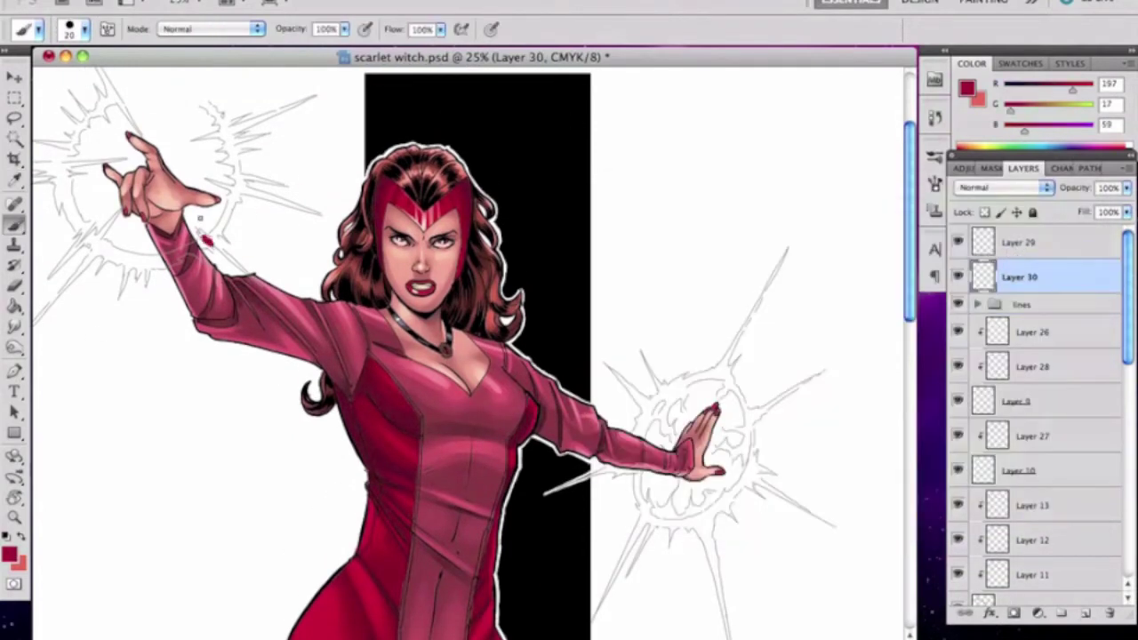
Apply Outer Glow and a red Color Overlay to the energy line art on the topmost layer in the lines group
click(979, 304)
click(957, 332)
click(957, 332)
click(1026, 337)
click(989, 614)
click(1023, 637)
click(625, 376)
drag(785, 454, 818, 454)
mouse_move(787, 472)
mouse_down()
mouse_move(821, 472)
mouse_move(796, 472)
mouse_up()
click(766, 384)
click(859, 232)
click(830, 278)
click(1023, 214)
click(1019, 291)
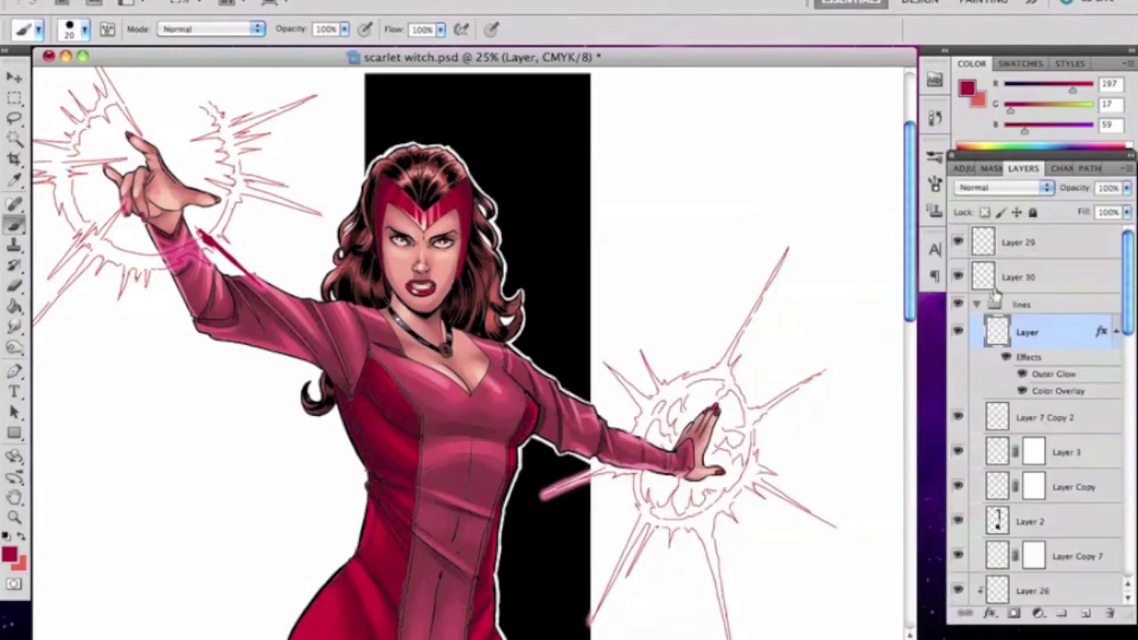
Move Layer 30 below the lines group and brush crimson along the energy ring across the raised wrist
click(1000, 280)
click(979, 304)
drag(1020, 276, 1020, 307)
drag(206, 240, 146, 265)
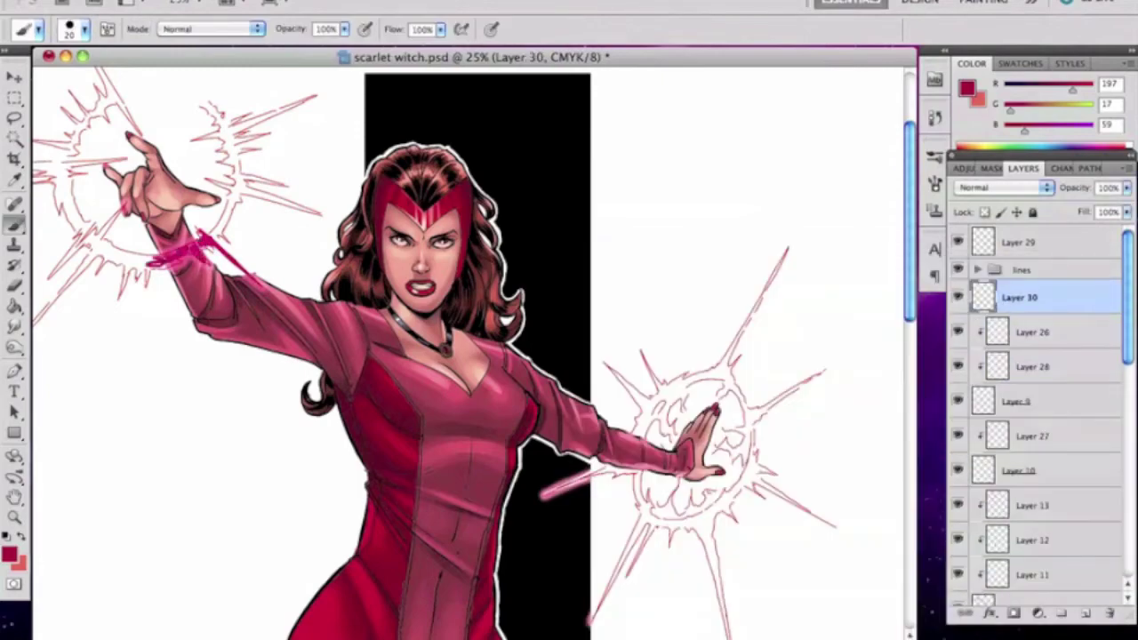
Paint the lower arc and a long spike of the raised hand's energy burst with a size 25 crimson brush
key(r)
mouse_move(471, 178)
mouse_down()
mouse_move(641, 373)
mouse_move(529, 506)
mouse_up()
key([)
mouse_move(840, 301)
mouse_down()
mouse_move(838, 283)
mouse_move(864, 242)
mouse_up()
key(bracketright)
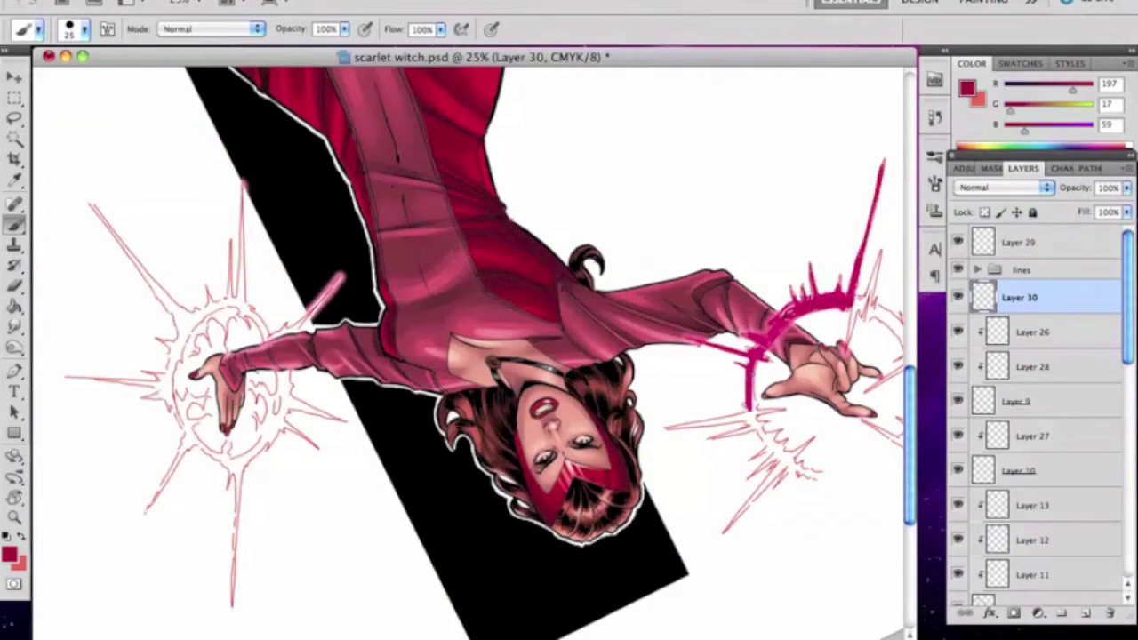
Extend the raised hand's energy ring and its spikes with a size 10 crimson brush
key(r)
mouse_move(533, 498)
mouse_down()
mouse_move(338, 205)
mouse_move(623, 160)
mouse_up()
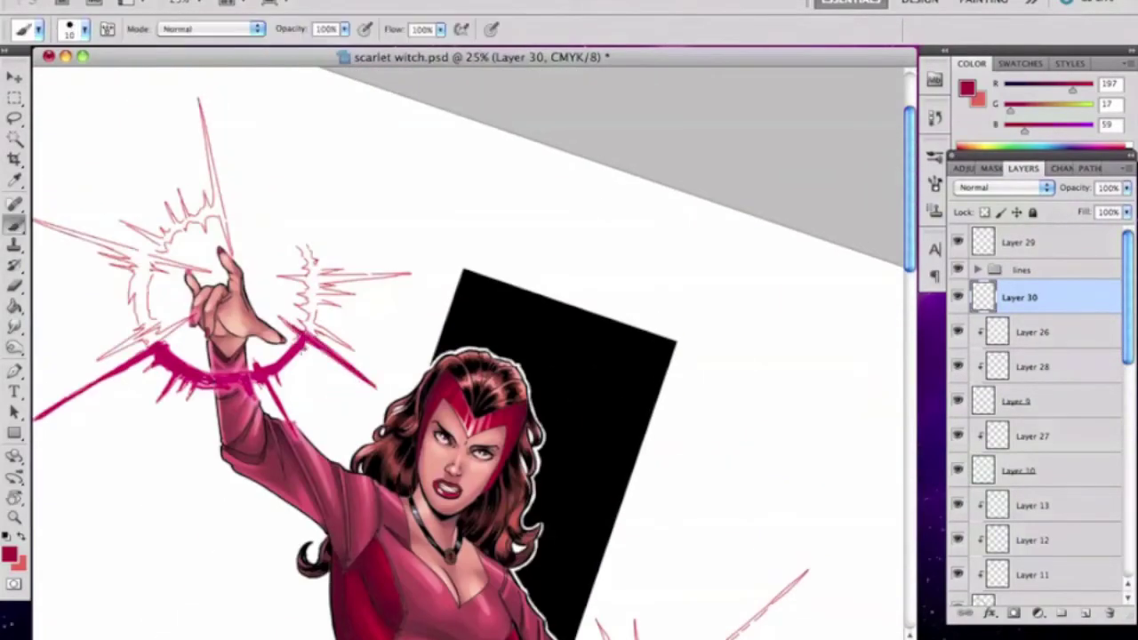
key(r)
mouse_move(320, 325)
mouse_down()
mouse_move(622, 578)
mouse_move(886, 482)
mouse_up()
mouse_move(455, 426)
mouse_down()
mouse_move(525, 485)
mouse_move(493, 459)
mouse_up()
drag(548, 489, 512, 445)
key(r)
drag(533, 551, 679, 386)
Try other blending modes on Layer 30 and set it back to Normal
click(987, 187)
click(973, 360)
click(986, 188)
click(983, 132)
click(987, 187)
click(982, 142)
Fill in the remaining arcs and spikes around the raised hand's energy burst in crimson on Layer 30
drag(761, 516, 715, 435)
drag(722, 423, 750, 448)
key(r)
drag(801, 366, 119, 211)
key(r)
drag(222, 252, 520, 95)
drag(910, 338, 911, 277)
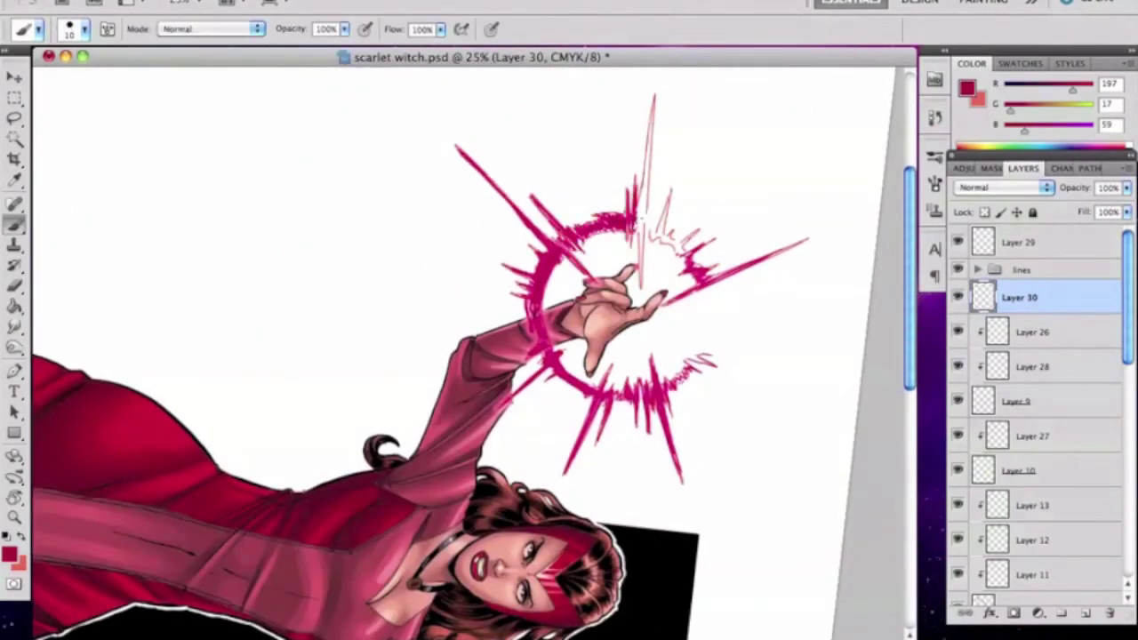
key(r)
drag(683, 444, 269, 166)
key(space)
drag(889, 147, 851, 299)
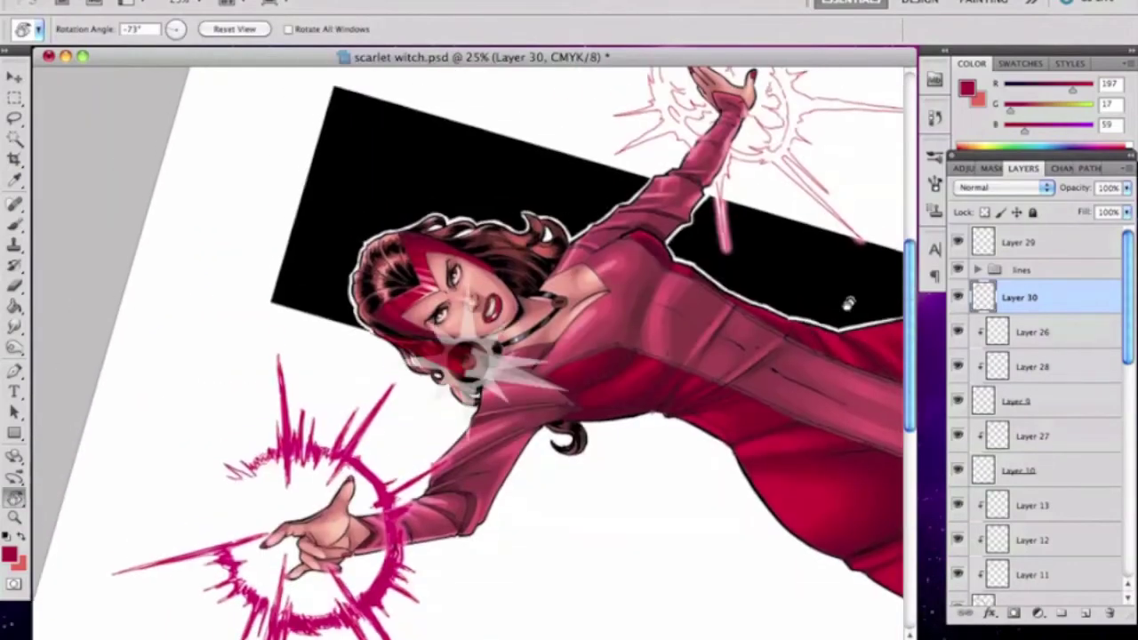
Paint the first arcs and spikes of the other hand's energy ring in crimson on Layer 30 with a size 10 brush
key(r)
drag(669, 309, 640, 427)
key(r)
drag(555, 287, 579, 370)
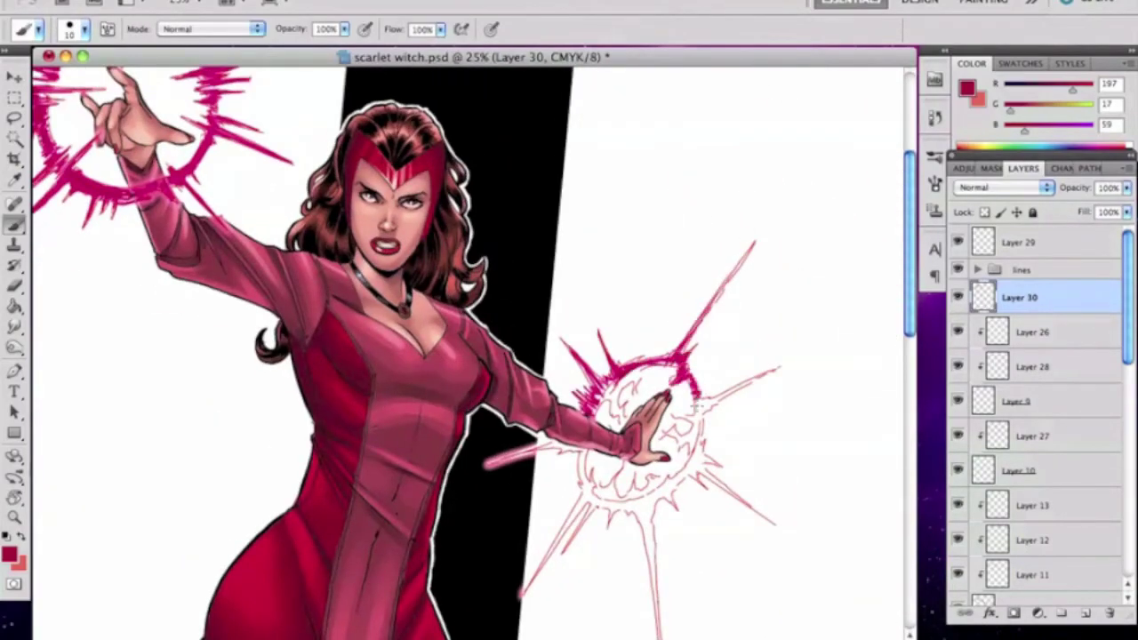
key(r)
mouse_move(698, 417)
mouse_down()
mouse_move(622, 222)
mouse_move(563, 278)
mouse_up()
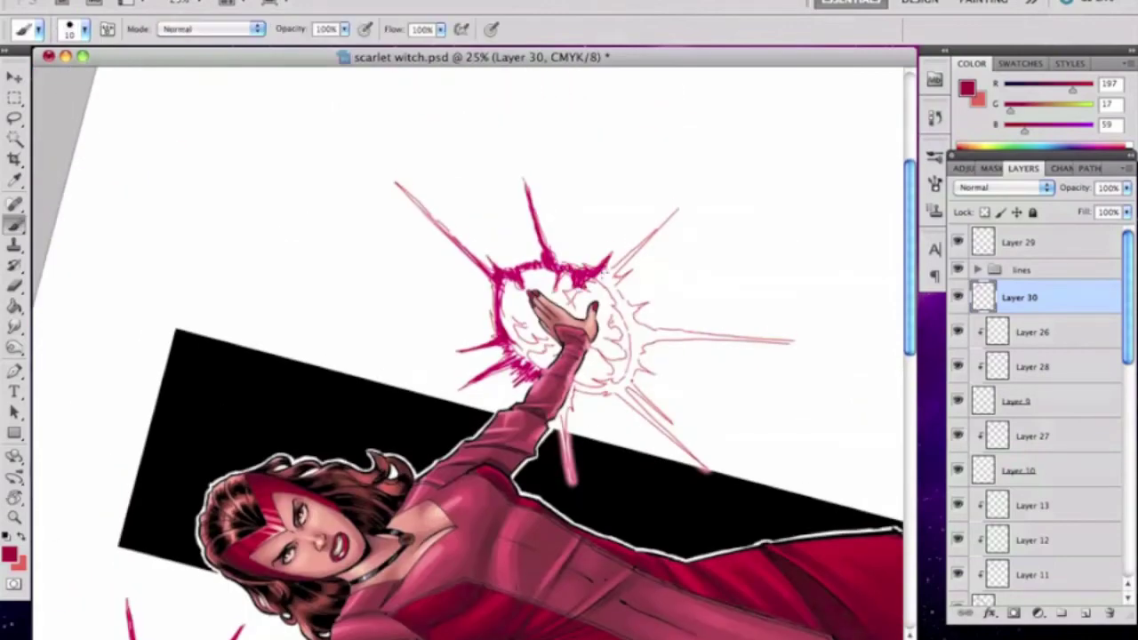
key(r)
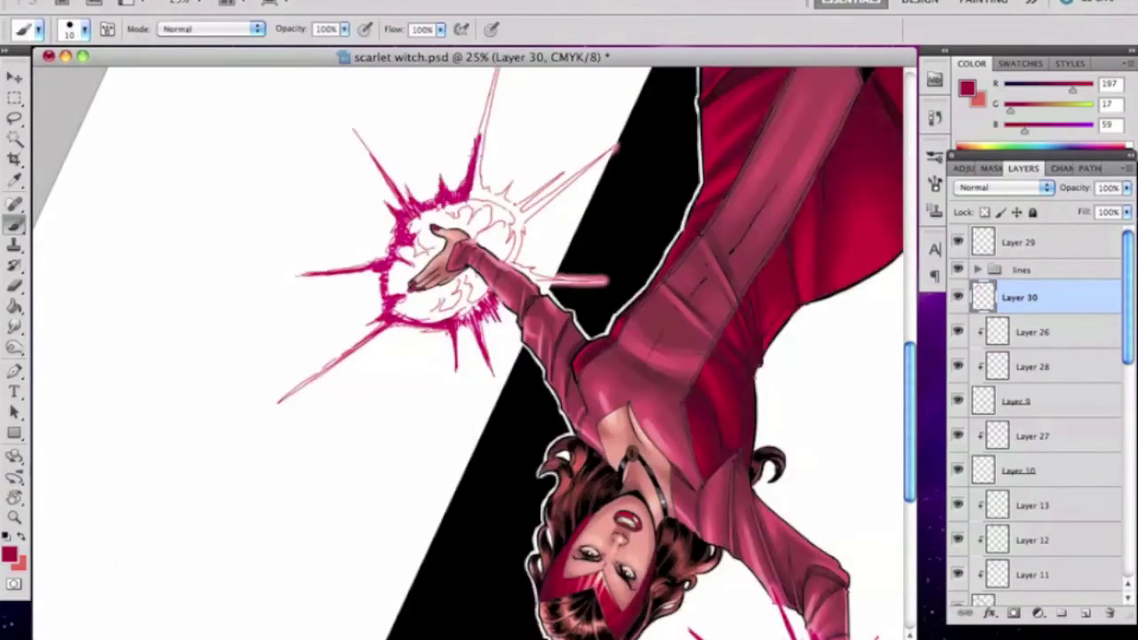
Fill in the remaining arcs and long spikes around the other hand's energy burst in crimson
drag(471, 206, 486, 118)
scroll(480, 355, up, 5)
drag(480, 298, 501, 190)
key(r)
drag(534, 445, 577, 376)
mouse_move(502, 342)
mouse_down()
mouse_move(525, 249)
mouse_move(522, 353)
mouse_up()
key(r)
drag(605, 427, 608, 286)
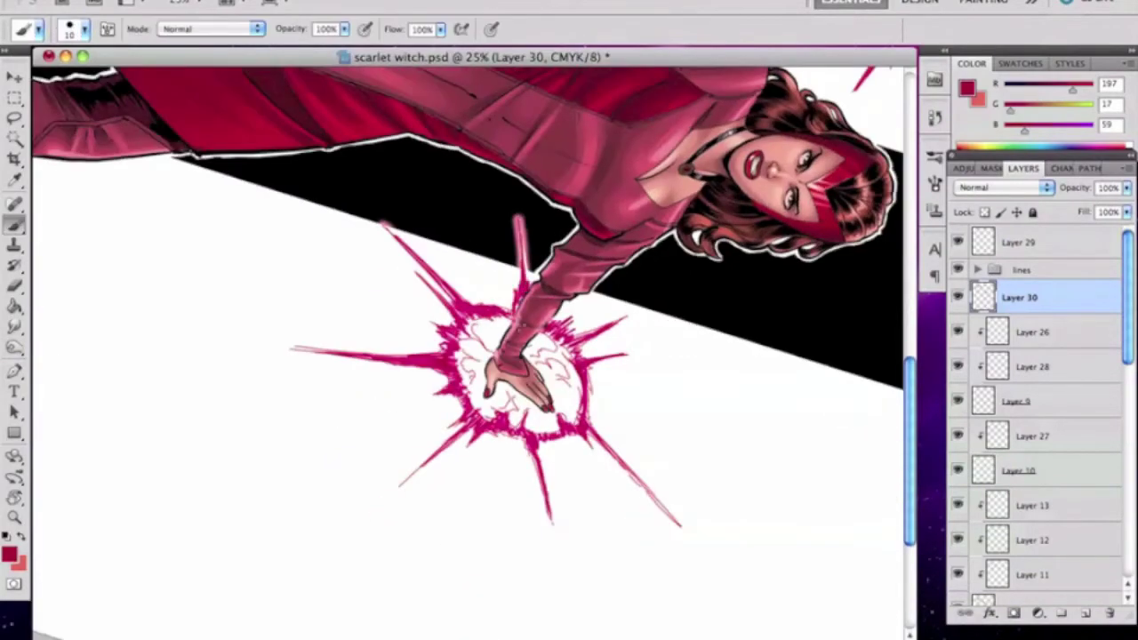
key(r)
key(Escape)
Add a Screen layer clipped to Layer 30 and set the foreground colour to pale yellow (RGB 255, 213, 123)
key(ctrl+shift+alt+n)
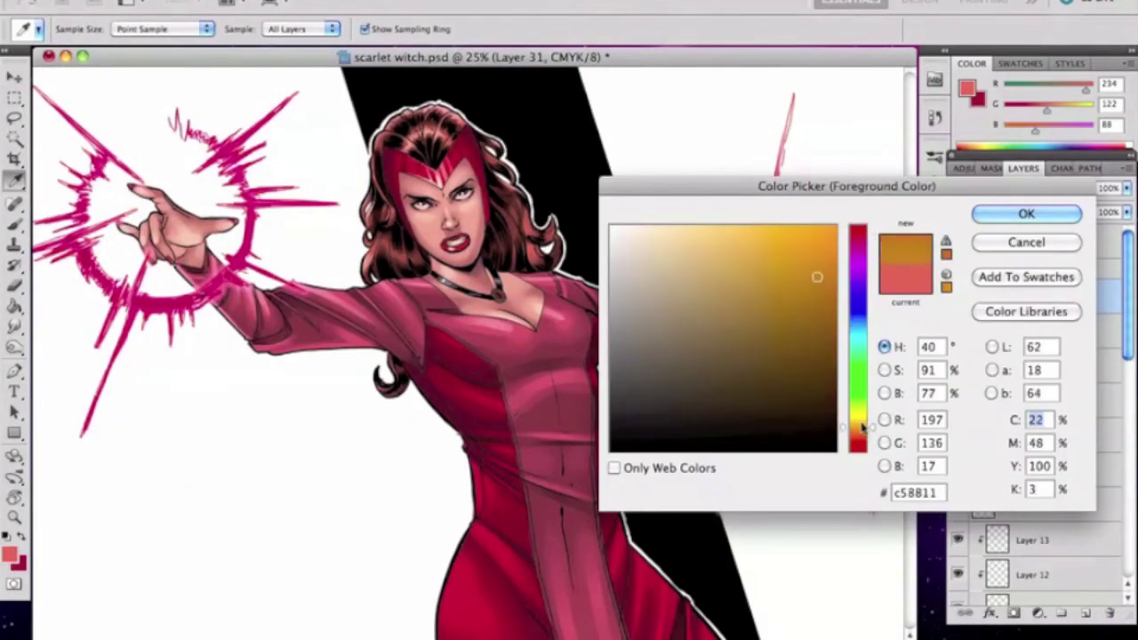
click(728, 226)
key(Return)
key(b)
key(alt+shift+s)
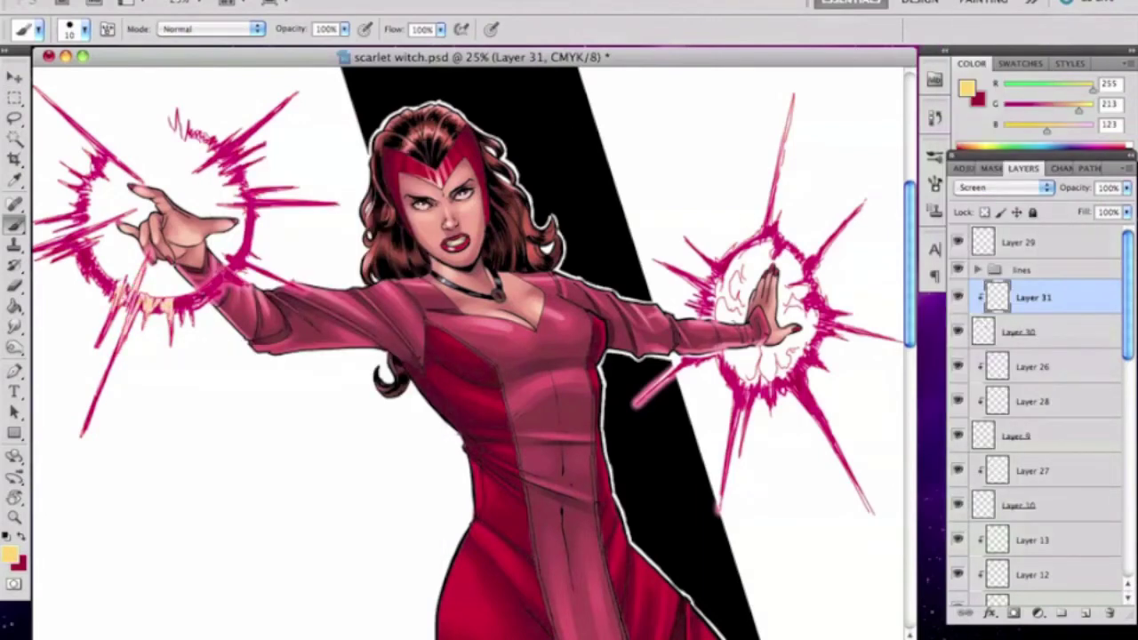
Paint pale yellow highlights along the lower arc of the raised hand's burst and soften them with a size 300 eraser
drag(237, 263, 81, 235)
key(e)
right_click(188, 307)
text(300)
key(Return)
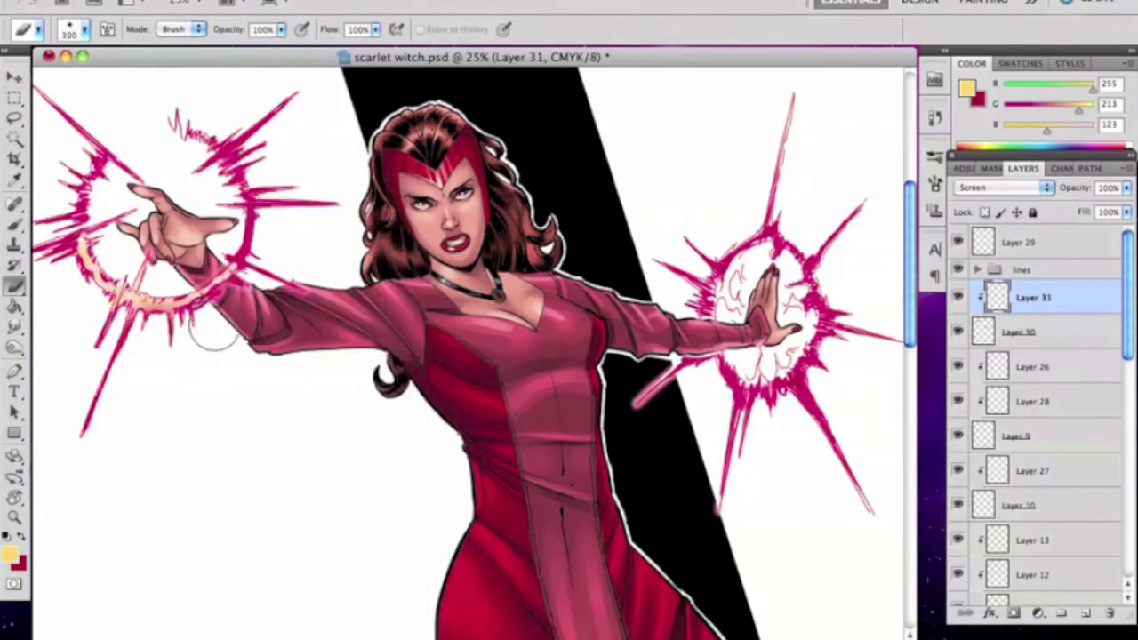
Extend the pale yellow highlights around the raised hand's energy ring with a size 20 brush on Layer 31
key(r)
drag(187, 294, 656, 336)
key(b)
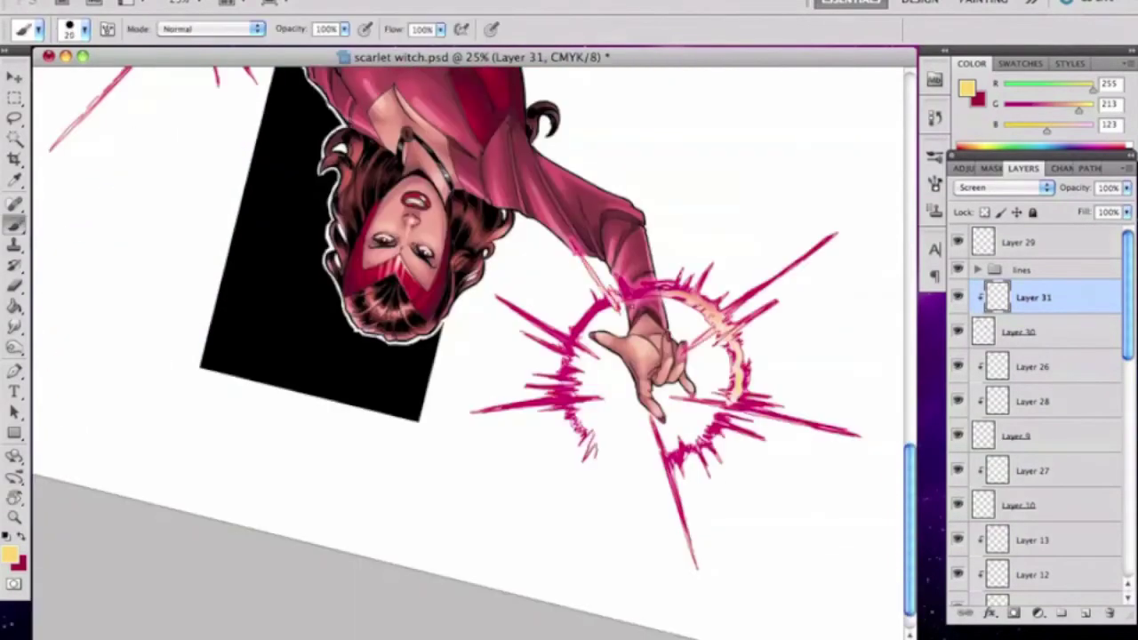
key(r)
drag(639, 291, 367, 364)
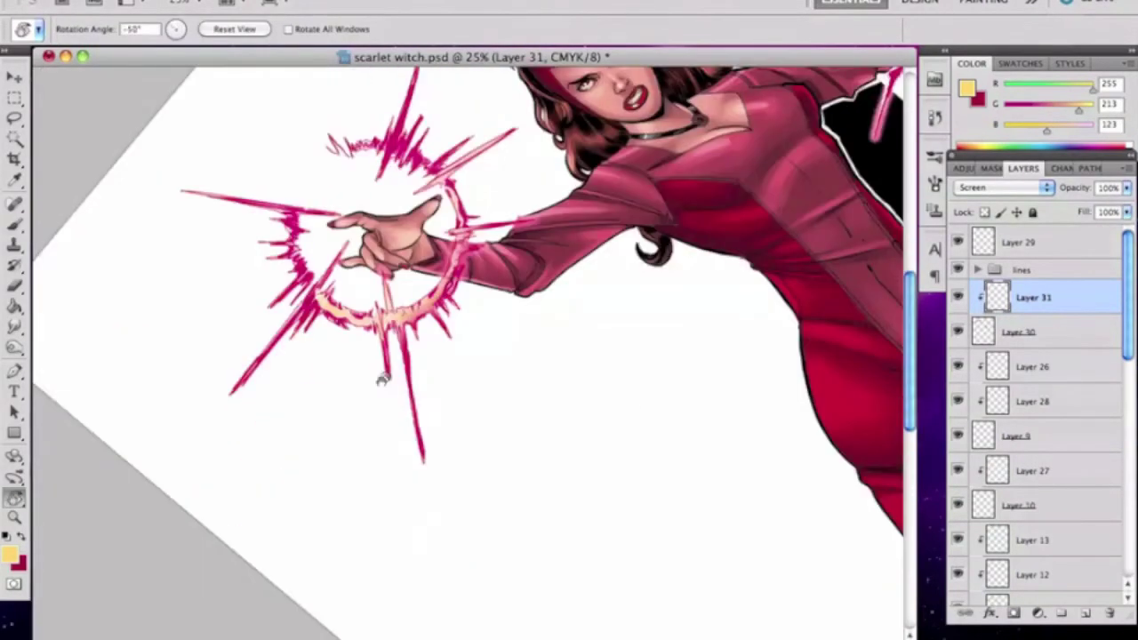
key(b)
Lower Layer 30's fill to 82% and paint pale yellow highlights on the other hand's burst on Layer 31 with a size 15 brush
click(1019, 332)
drag(1126, 212, 1083, 235)
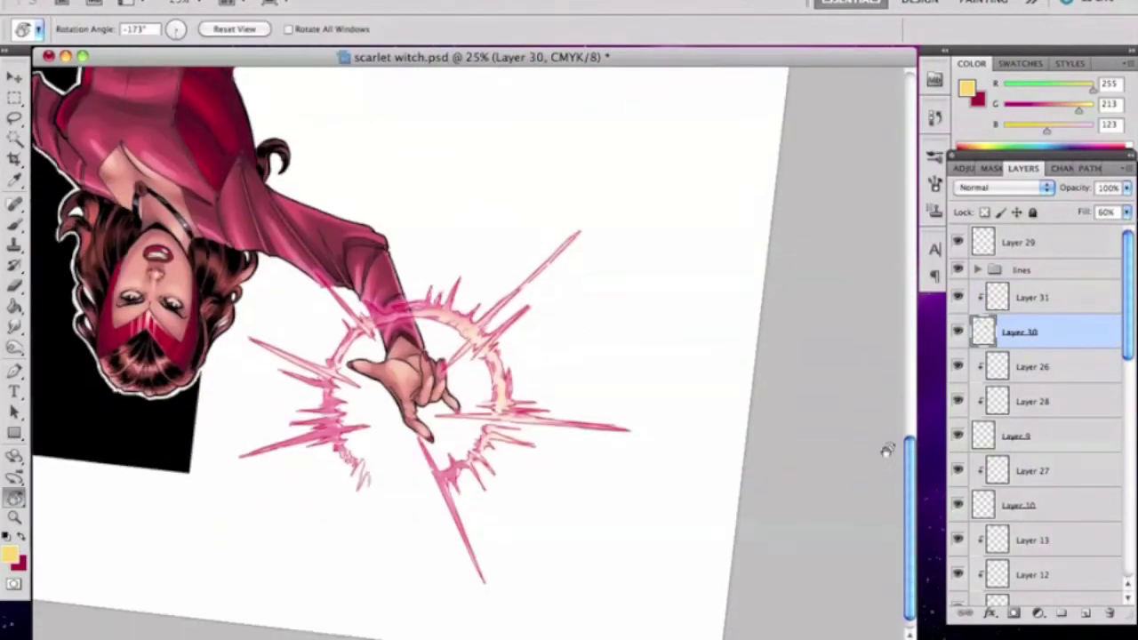
key(b)
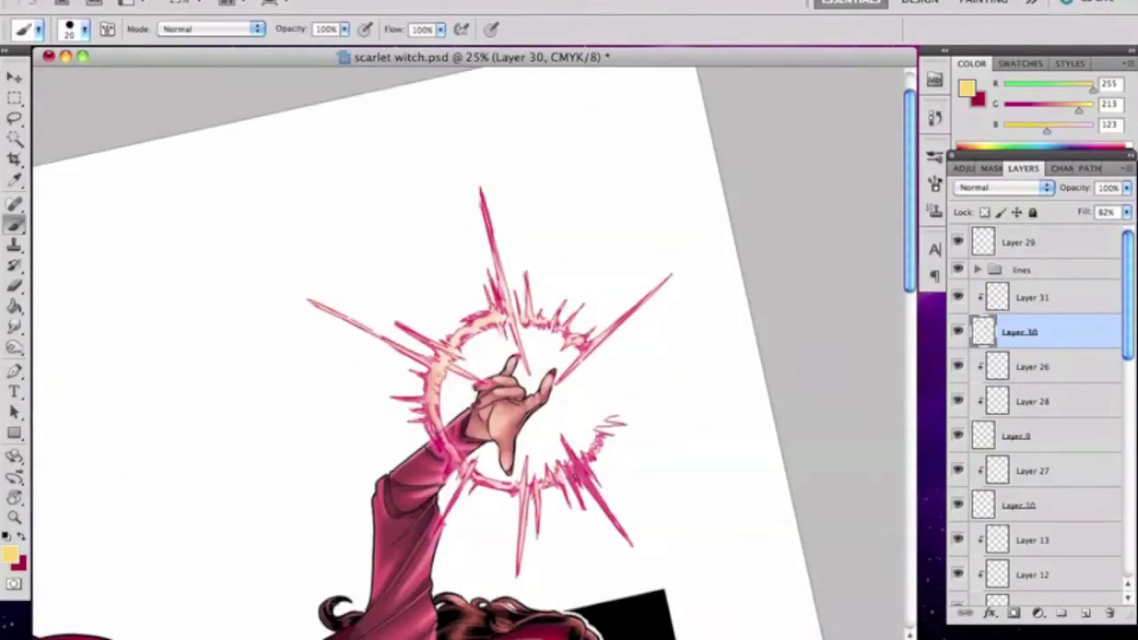
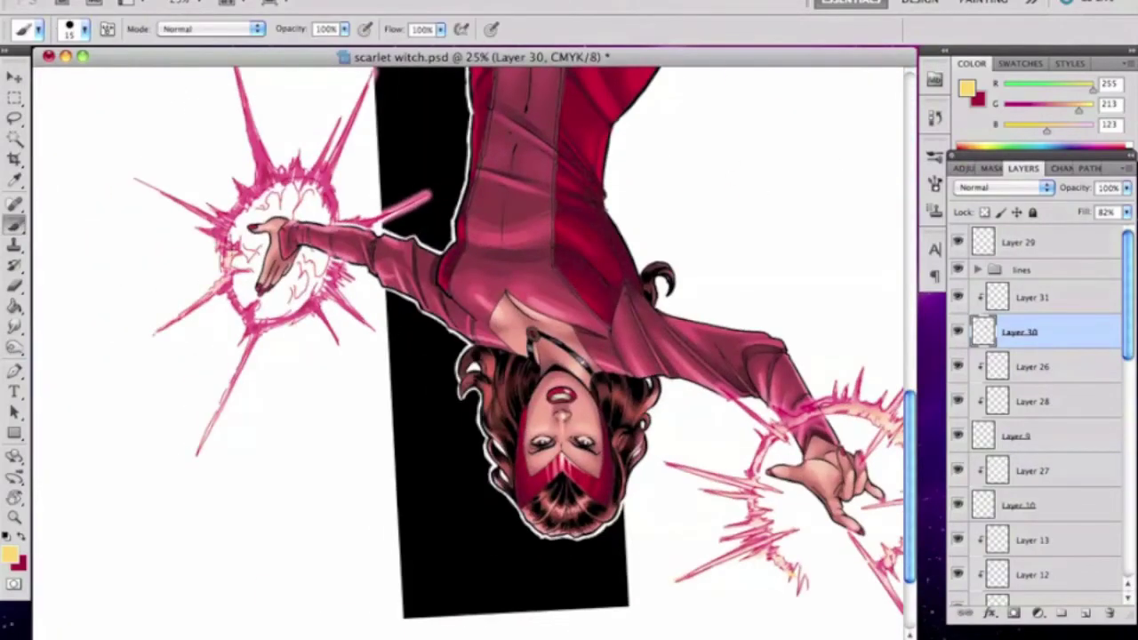
key(alt+bracketright)
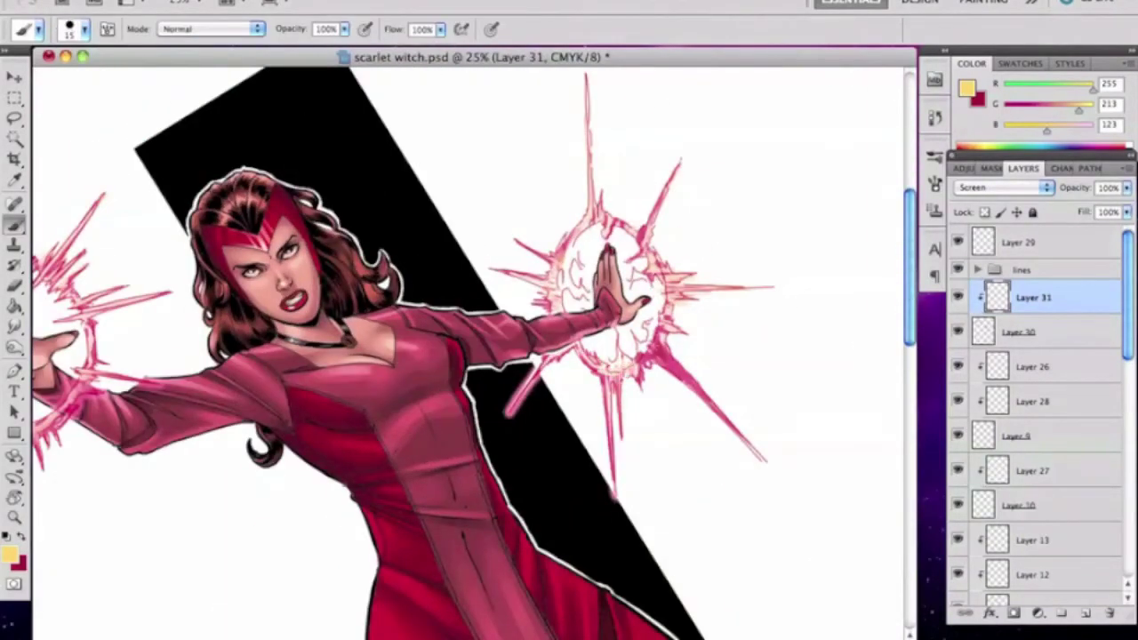
Add a new layer beneath Layer 9 and choose a pinkish purple colour (RGB 204, 116, 176)
click(1034, 365)
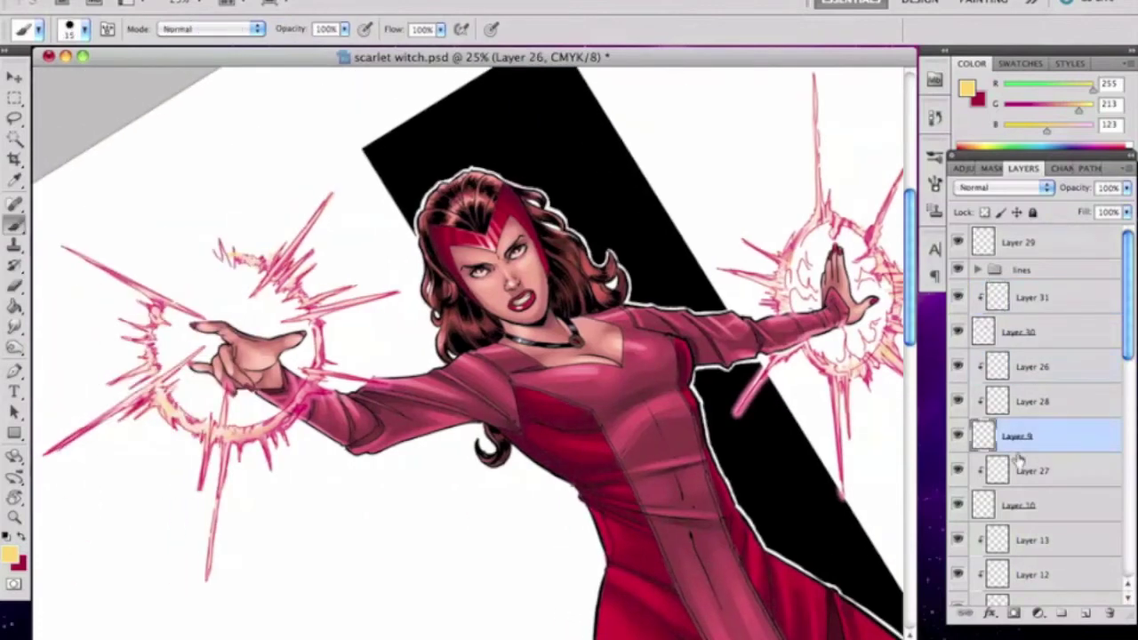
key(ctrl+shift+alt+n)
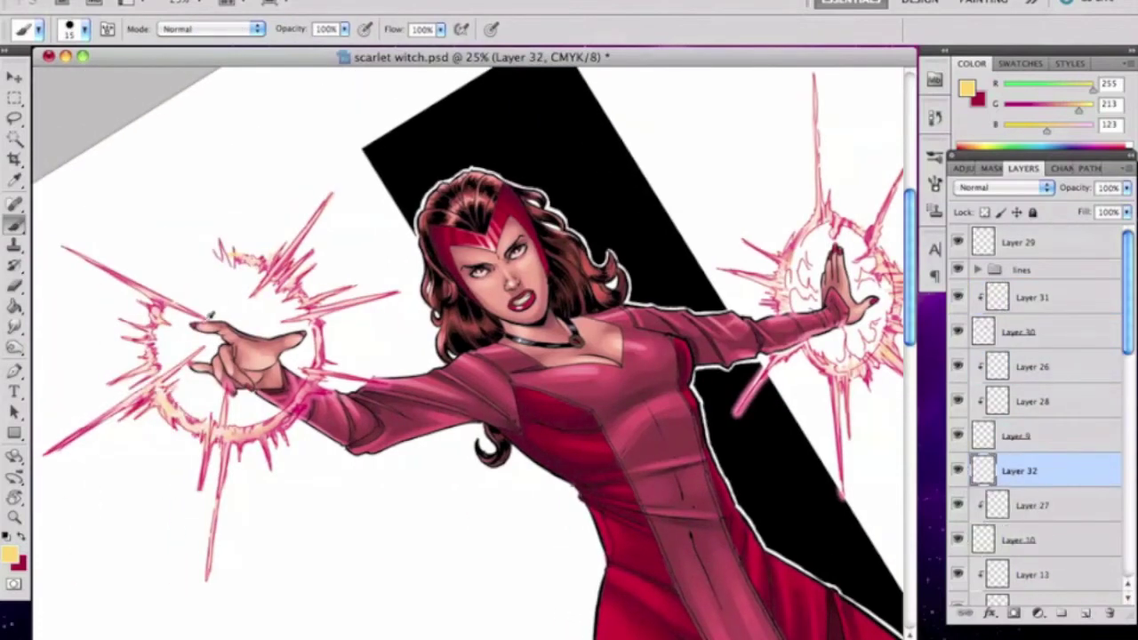
key(i)
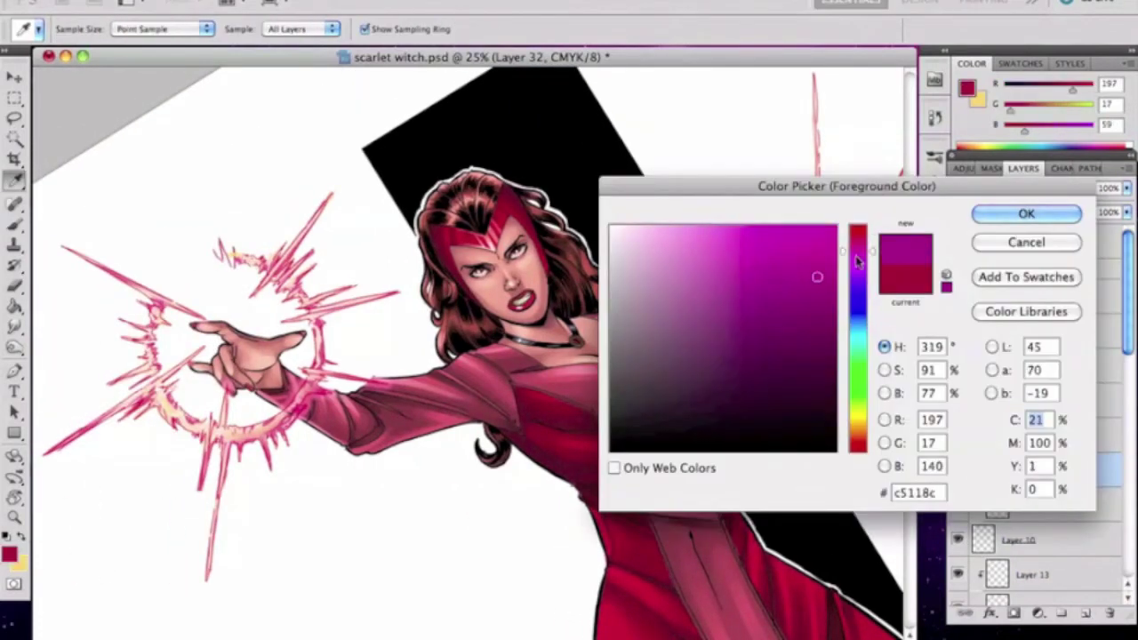
click(706, 261)
key(Return)
Paint pale yellow over the raised hand on Layer 32 with a size 150 brush
key(x)
key(bracketright)
key(bracketright)
key(bracketright)
key(bracketright)
key(bracketright)
drag(267, 338, 258, 383)
Try Overlay and other blending modes on Layer 32 and set it back to Normal
click(1003, 186)
click(1003, 329)
click(1003, 187)
click(1003, 262)
click(1003, 187)
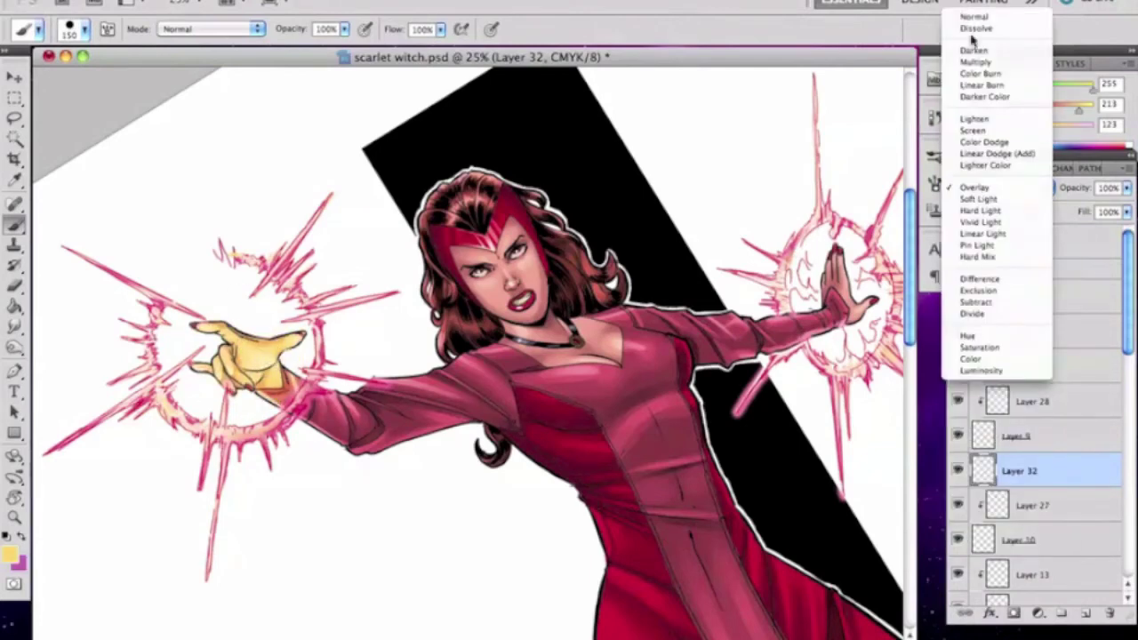
click(1000, 104)
Add a layer clipped to Layer 32 and paint pinkish purple swirls across the raised hand's yellow orb with a size 25 brush
key(x)
click(1085, 614)
alt+click(1049, 488)
key(bracketleft)
key(bracketleft)
key(bracketleft)
key(bracketleft)
key(bracketleft)
key(bracketleft)
key(bracketleft)
key(bracketleft)
key(bracketleft)
key(bracketleft)
key(bracketleft)
key(bracketleft)
drag(223, 381, 181, 405)
mouse_move(241, 386)
mouse_down()
mouse_move(275, 407)
mouse_move(306, 336)
mouse_up()
drag(208, 307, 277, 307)
mouse_move(163, 311)
mouse_down()
mouse_move(200, 354)
mouse_move(267, 280)
mouse_up()
drag(218, 289, 307, 347)
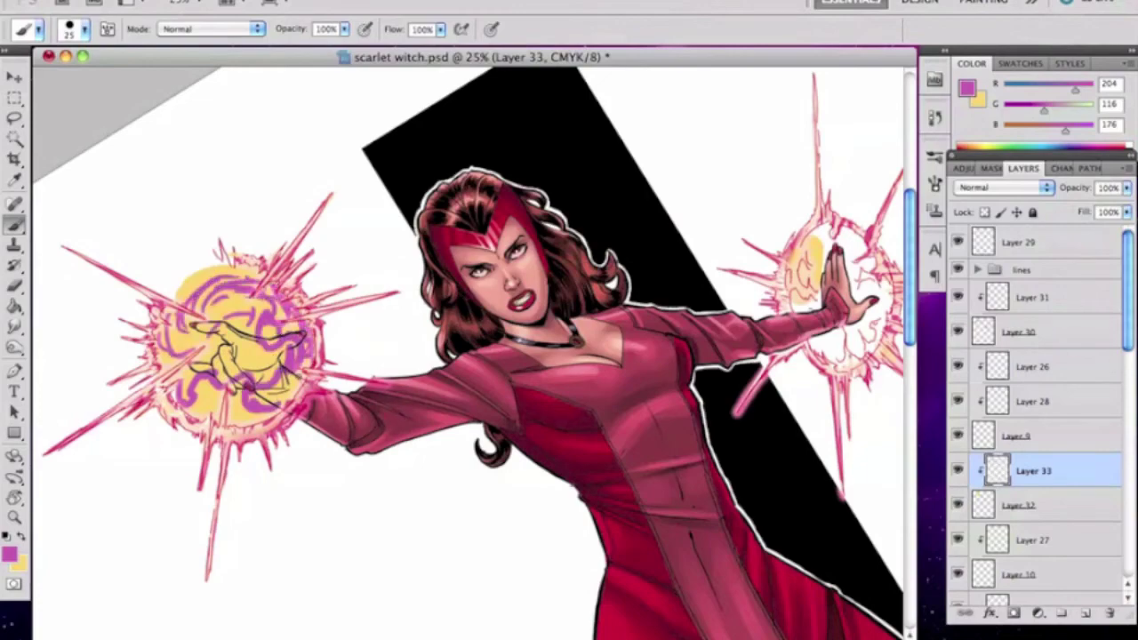
Soften the purple swirls with the eraser and add fainter strokes with a size 15 brush at 40% opacity
key(e)
drag(191, 329, 266, 307)
drag(236, 351, 294, 405)
key(b)
key(4)
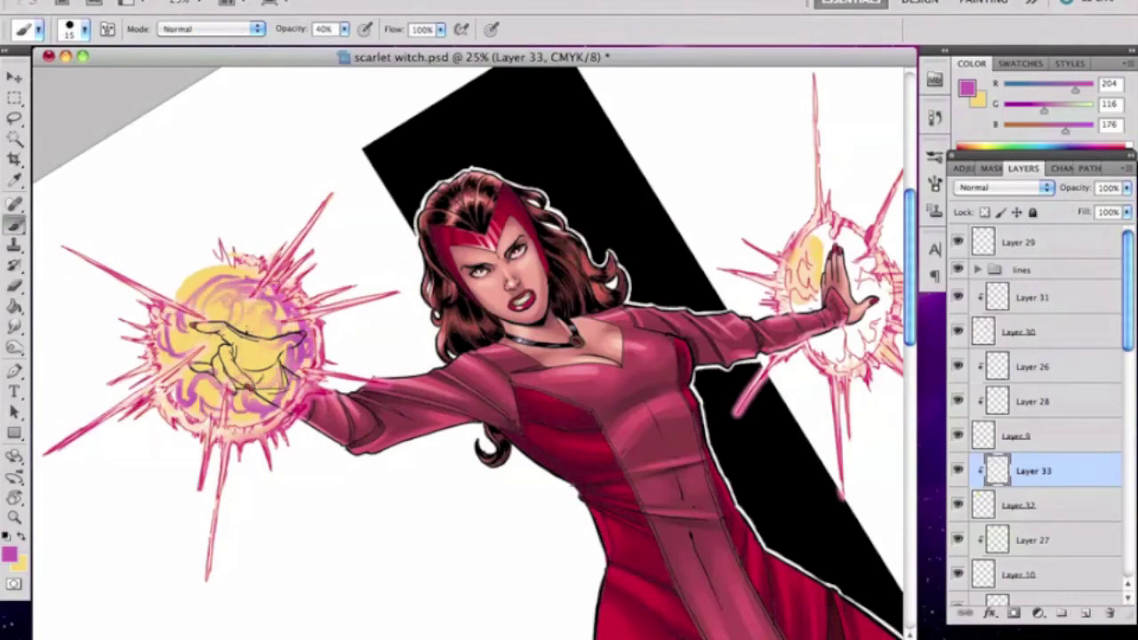
Add a clipped layer beneath Layer 33 and paint a white glow around the raised hand with a size 100 brush at 40% opacity
key(r)
drag(459, 377, 489, 329)
key(b)
key(ctrl+shift+alt+n)
key(x)
alt+click(649, 302)
right_click(757, 240)
double_click(751, 249)
drag(693, 338, 738, 391)
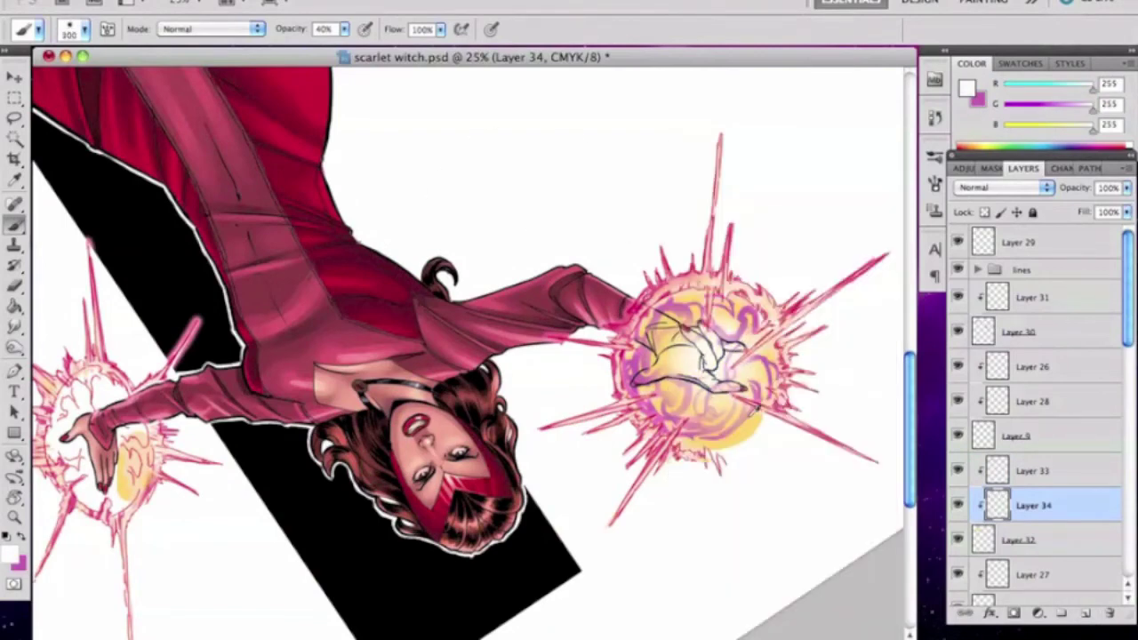
Sample the orb's yellow and extend the orb's outer edge on Layer 32 with a size 25 brush
alt+click(755, 412)
key(bracketleft)
key(bracketleft)
key(bracketleft)
key(bracketleft)
key(bracketleft)
key(bracketleft)
key(bracketleft)
key(bracketleft)
key(bracketleft)
key(bracketleft)
key(bracketleft)
key(bracketleft)
click(1020, 539)
key(bracketleft)
key(bracketleft)
key(bracketleft)
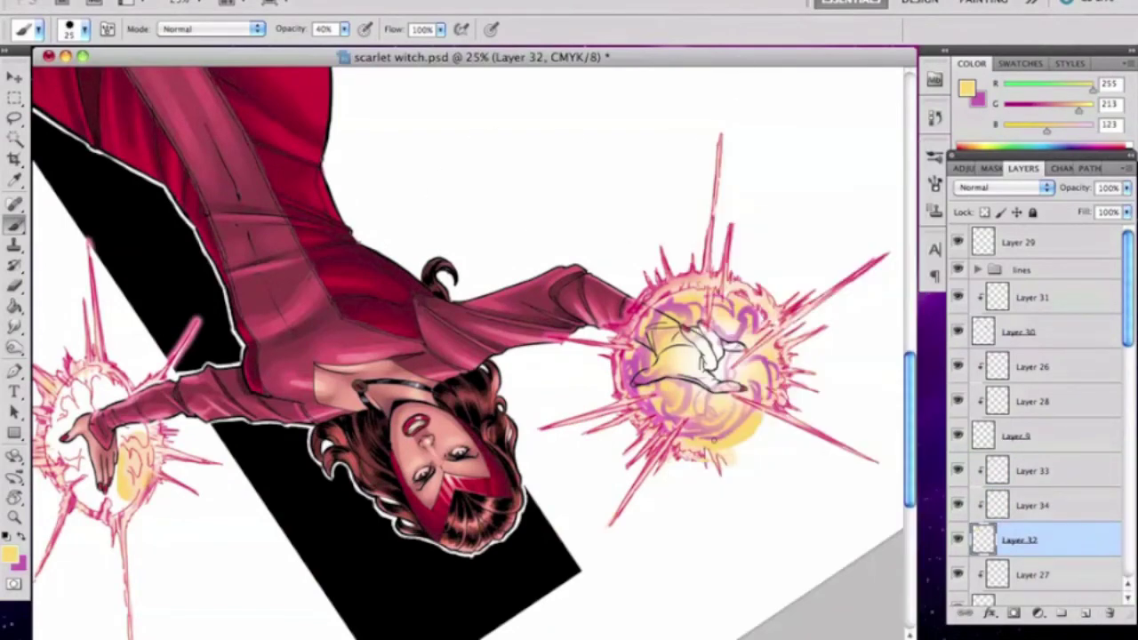
Paint yellow flames above the raised hand's orb and fill the other hand's orb with yellow using a size 35 brush
key(r)
drag(761, 433, 149, 145)
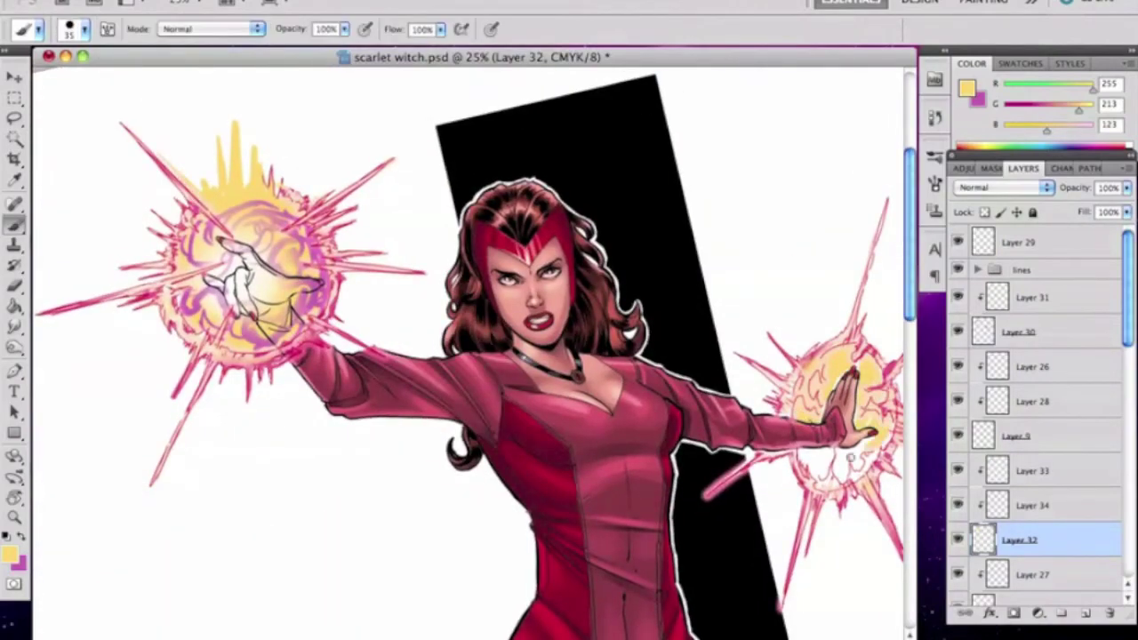
drag(804, 458, 873, 485)
Paint pinkish purple swirls over the other hand's yellow orb on Layer 33
key(alt+bracketright)
key(alt+bracketright)
key(x)
drag(832, 404, 809, 355)
mouse_move(800, 404)
mouse_down()
mouse_move(876, 414)
mouse_move(867, 351)
mouse_up()
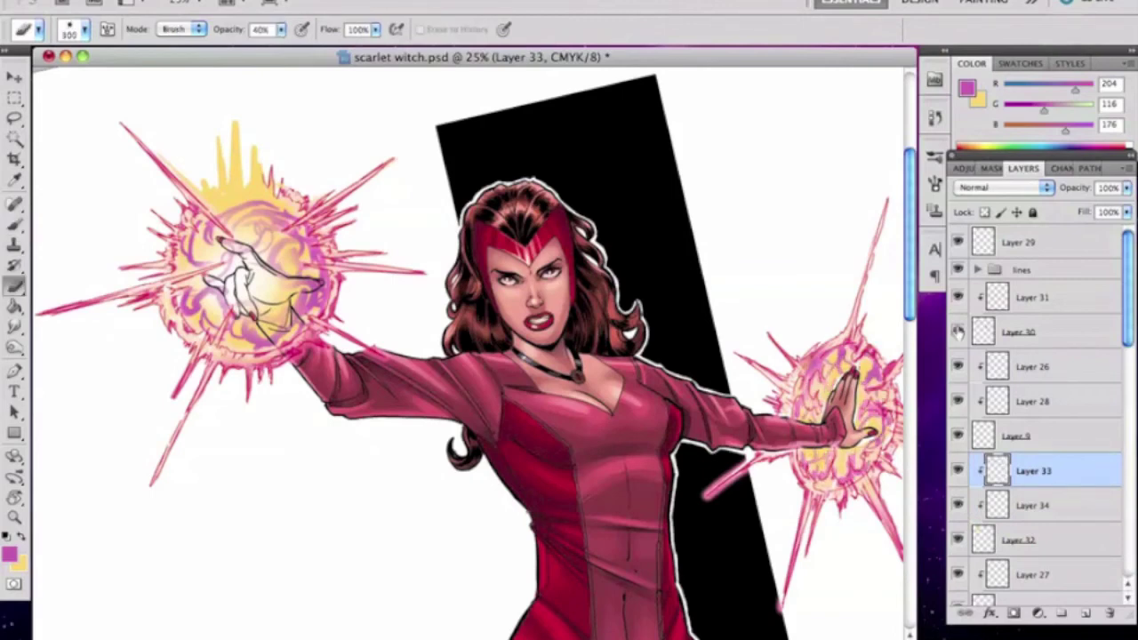
Merge Layers 32, 34 and 33 into a single glow layer
key(alt+bracketleft)
key(x)
right_click(836, 69)
key(Escape)
key(alt+bracketright)
key(alt+bracketleft)
key(alt+bracketleft)
shift+click(1032, 474)
key(super+e)
Change the merged glow layer's blending mode, then duplicate it with the copy set to Color Burn
click(1005, 187)
click(989, 360)
click(1127, 169)
click(1014, 166)
click(756, 241)
click(1005, 188)
click(978, 16)
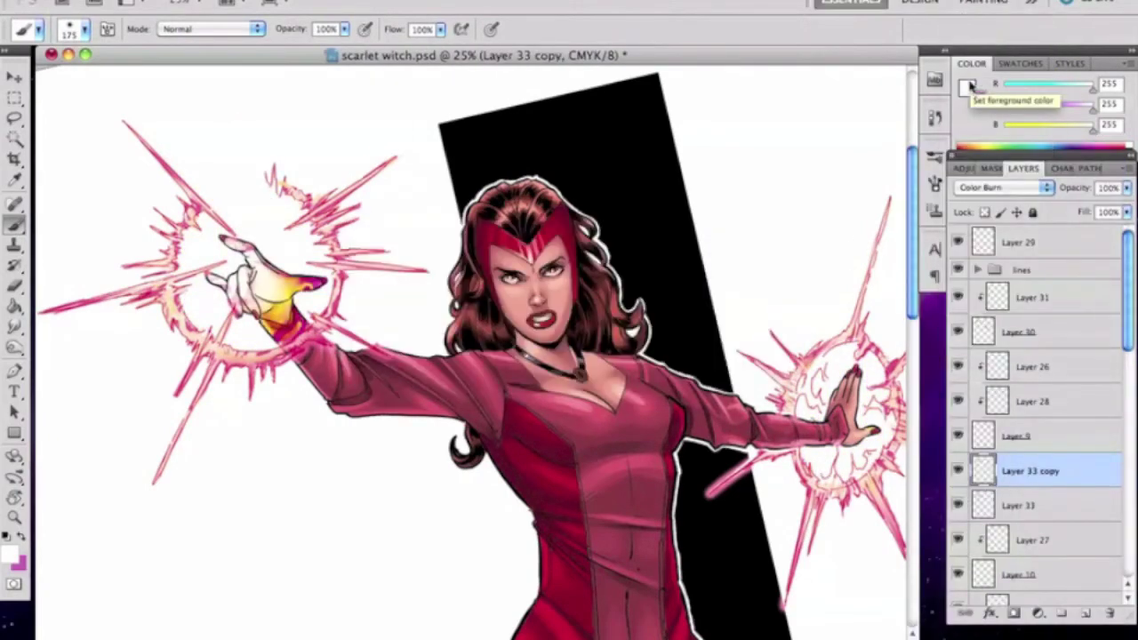
Add a layer beneath Layer 33 and paint soft, low-opacity colour around the raised hand to bring out its orb
click(1034, 542)
click(1043, 514)
super+click(1086, 614)
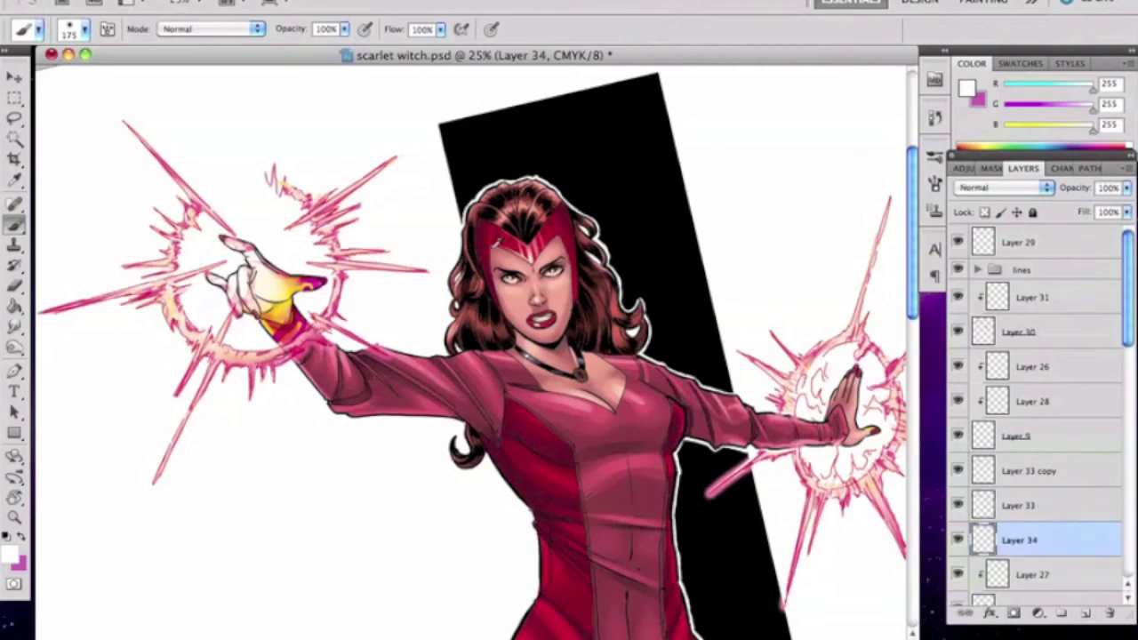
alt+click(298, 286)
key(4)
mouse_move(313, 283)
mouse_down()
mouse_move(327, 306)
mouse_move(300, 242)
mouse_move(279, 309)
mouse_up()
key(1)
key(bracketright)
key(bracketright)
key(bracketright)
drag(274, 222, 287, 266)
drag(197, 307, 263, 340)
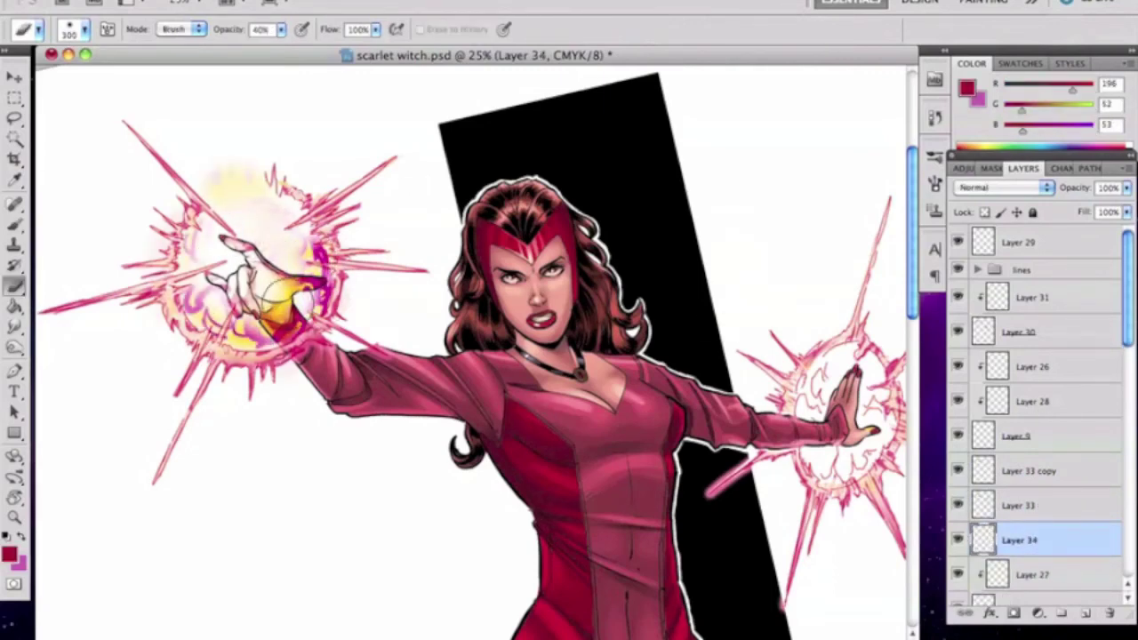
Hide Layer 33 copy and paint faint red wisps beside the raised hand's burst with a size 70 brush at 10% opacity
click(957, 471)
key(bracketleft)
key(bracketleft)
key(bracketleft)
key(bracketleft)
key(bracketleft)
key(bracketleft)
key(bracketleft)
key(bracketleft)
key(bracketleft)
key(bracketleft)
key(bracketleft)
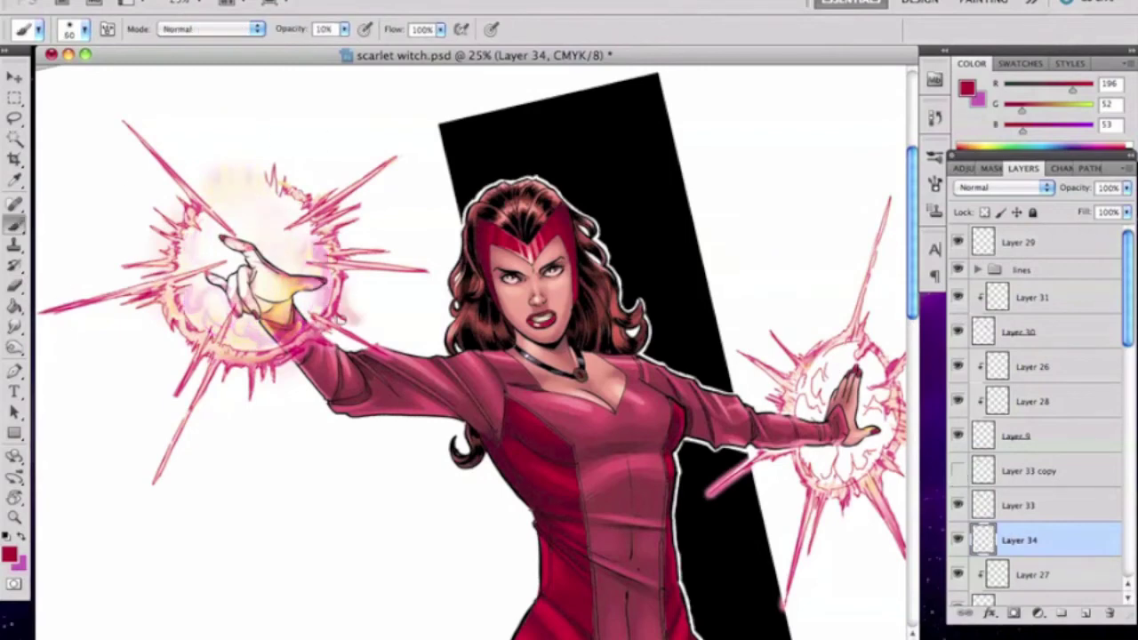
drag(407, 275, 424, 338)
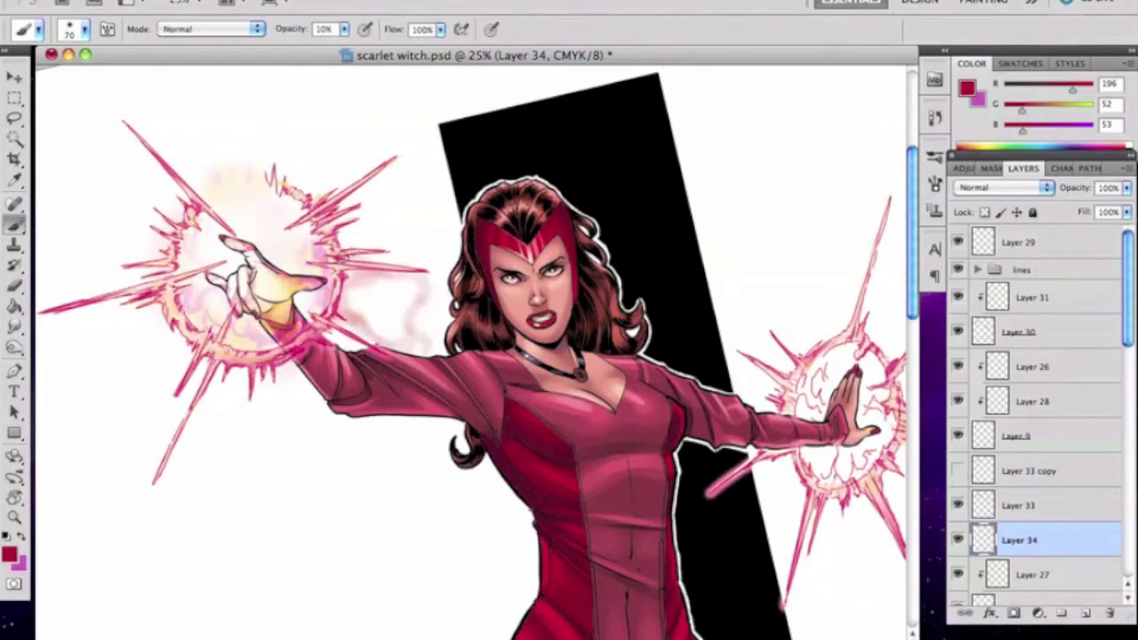
Clear all the soft paint from Layer 34
drag(245, 369, 165, 328)
key(super+a)
key(Delete)
key(super+d)
Paint short curved streaks around the inside of the raised hand's orb with a small hard brush at 50% opacity on Layer 34
click(85, 30)
double_click(118, 149)
key(5)
key(bracketleft)
key(bracketleft)
key(bracketleft)
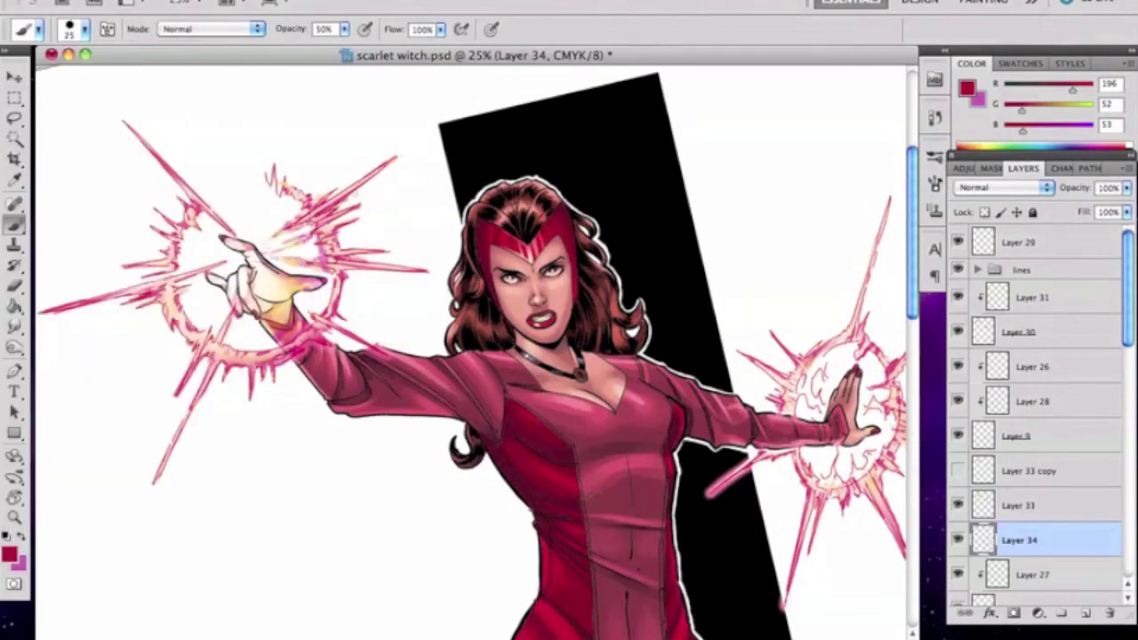
key(r)
drag(284, 182, 667, 514)
key(b)
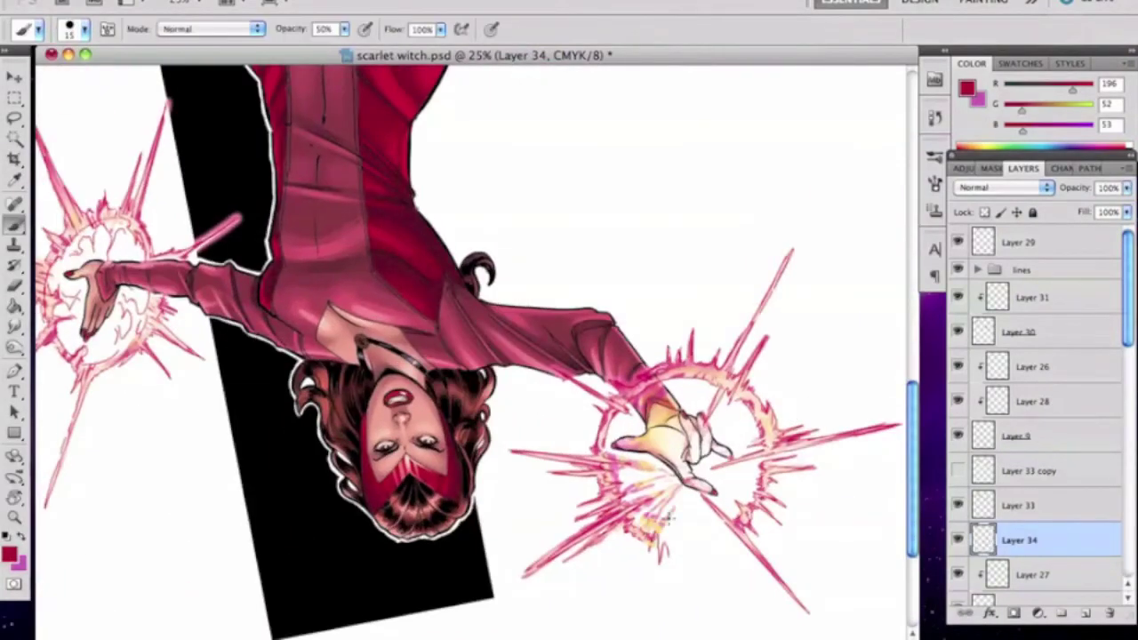
drag(690, 388, 738, 483)
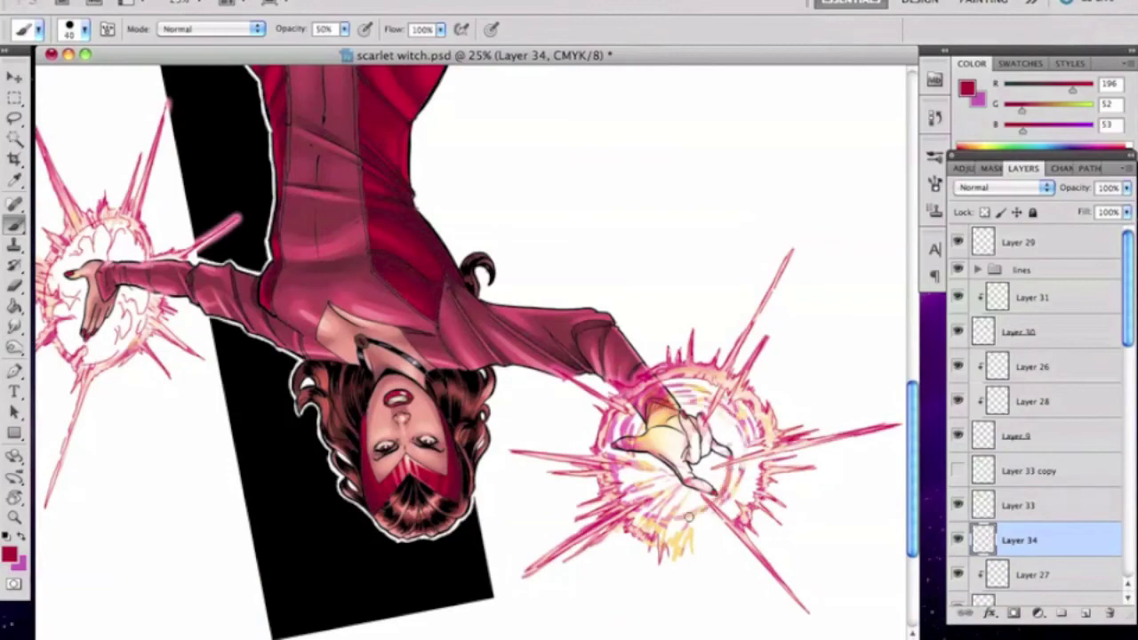
drag(687, 516, 738, 449)
drag(711, 534, 676, 387)
Straighten the canvas, hide Layer 34 and set Layer 33's blending mode to Pin Light
key(r)
drag(676, 511, 296, 173)
key(e)
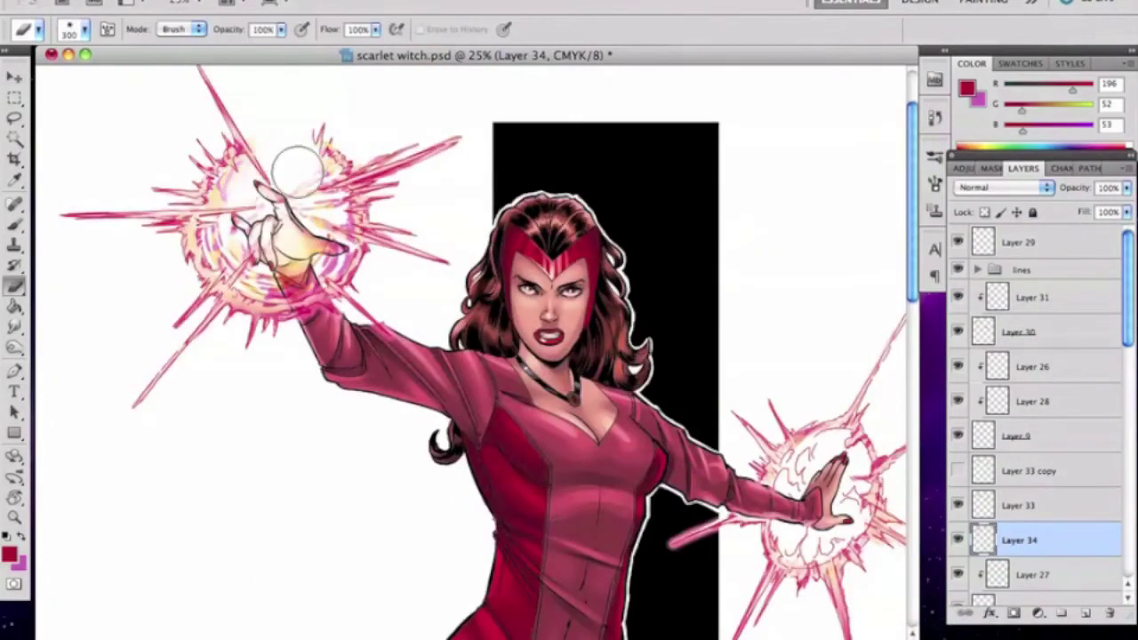
key(ctrl+minus)
click(957, 540)
click(1023, 505)
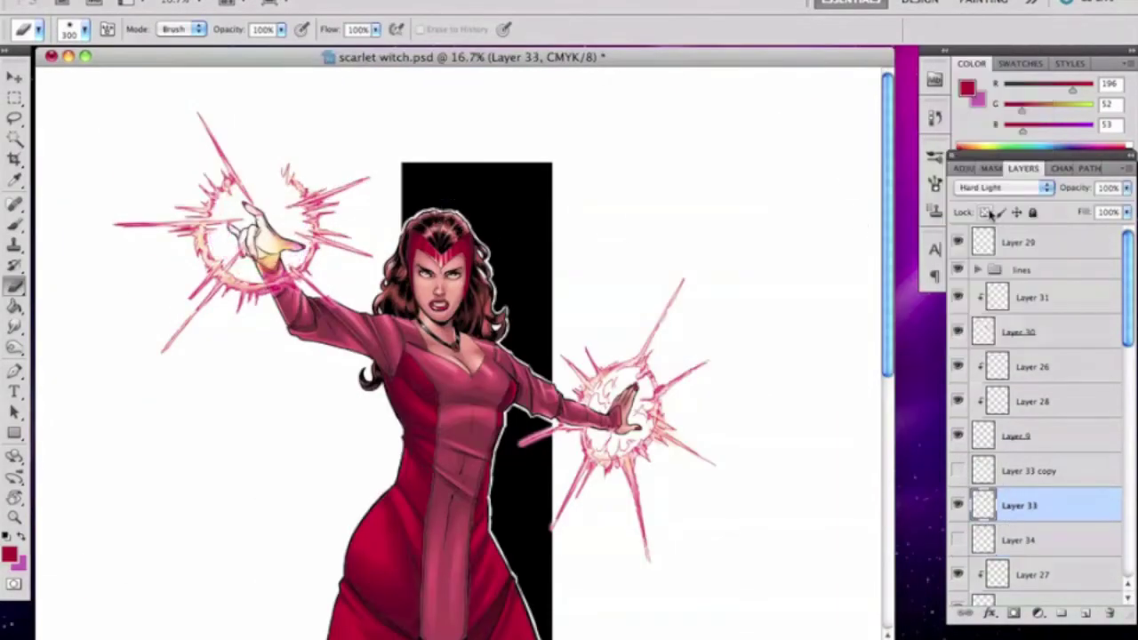
click(996, 188)
click(989, 198)
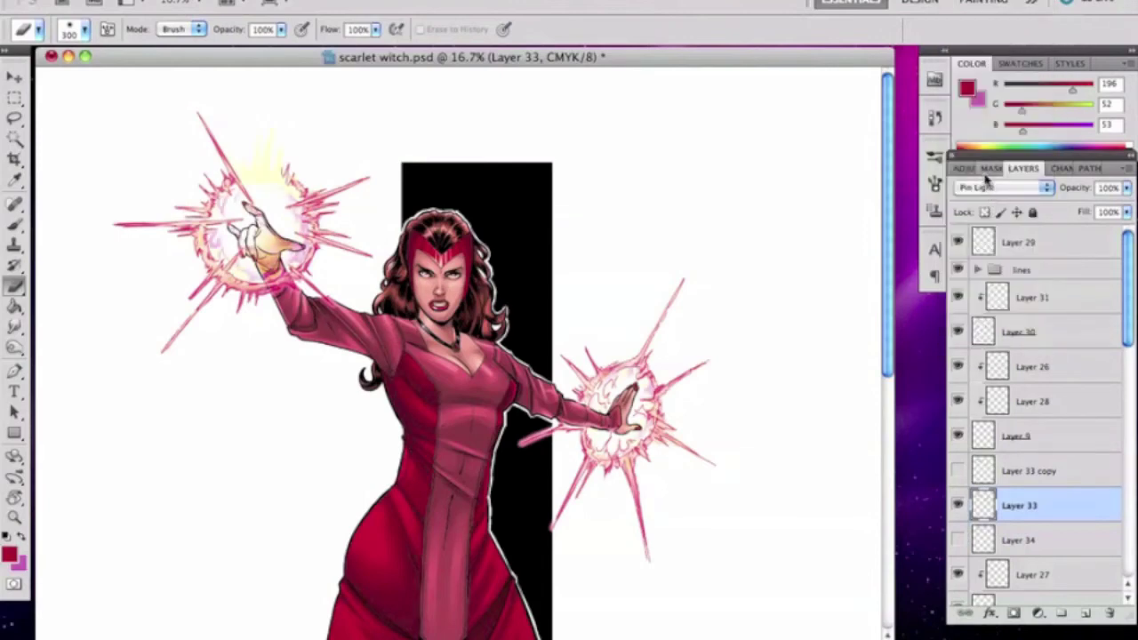
Preview the orbs with Layer 33 copy shown in Color mode, then hide that copy again
click(958, 470)
click(1029, 471)
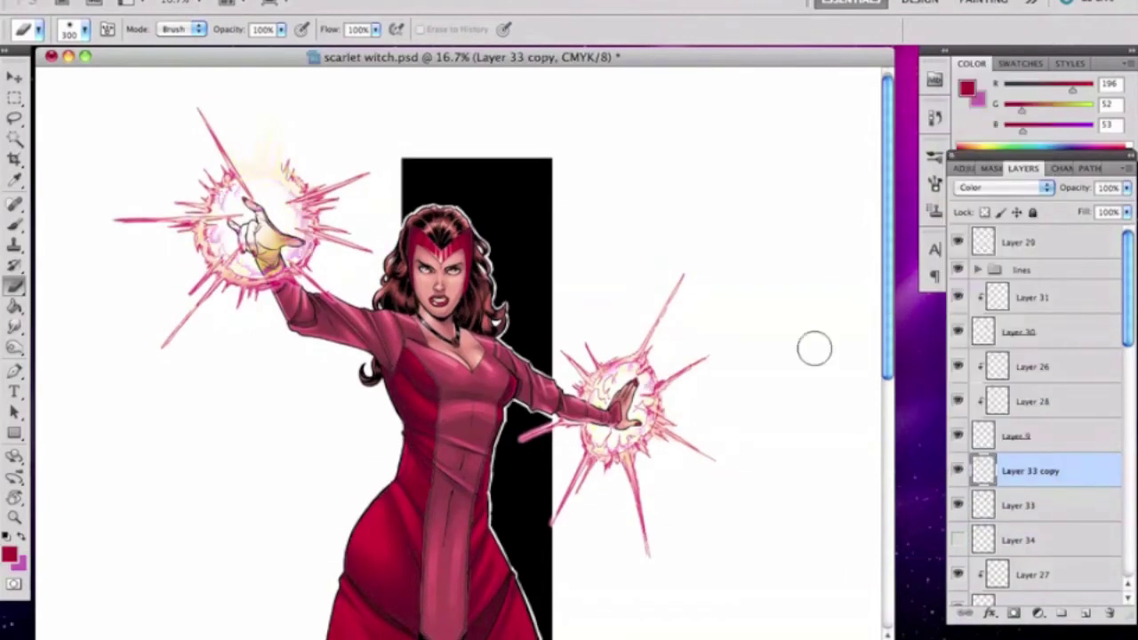
click(958, 471)
Test Exclusion and Vivid Light blending on Layer 33, comparing the artwork with the layer hidden
click(1023, 505)
click(996, 187)
click(984, 184)
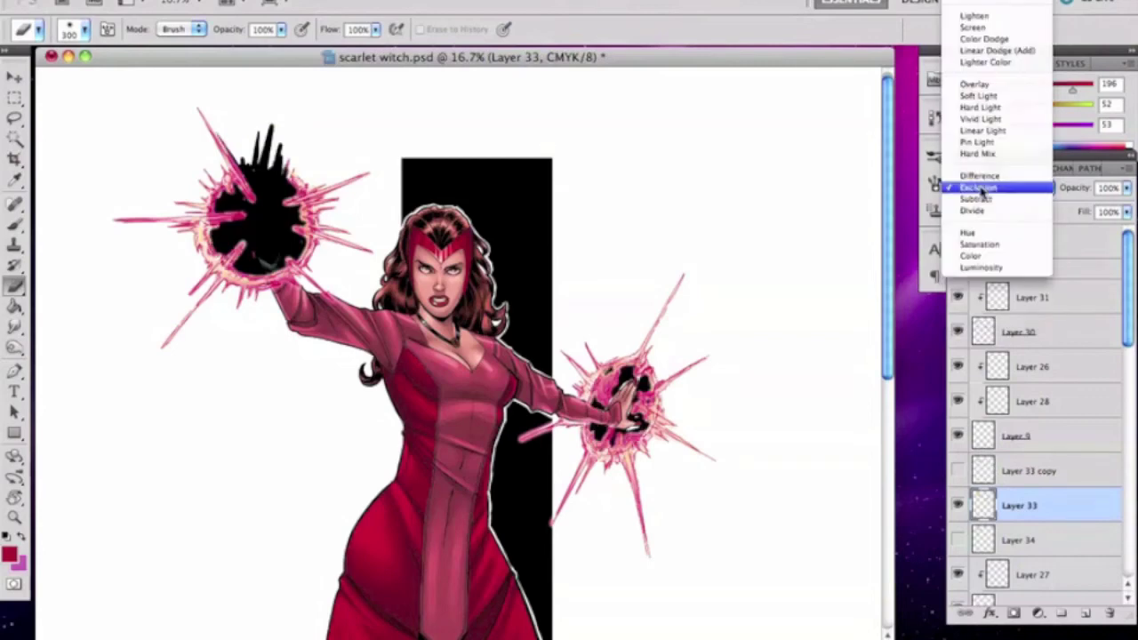
click(958, 505)
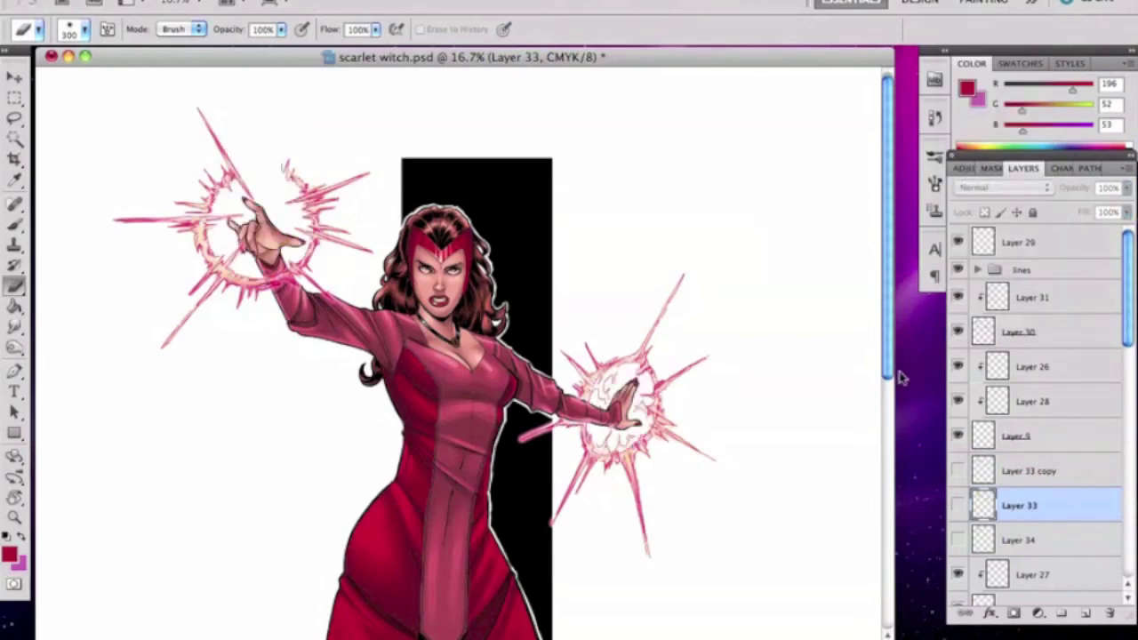
drag(886, 365, 886, 385)
click(958, 505)
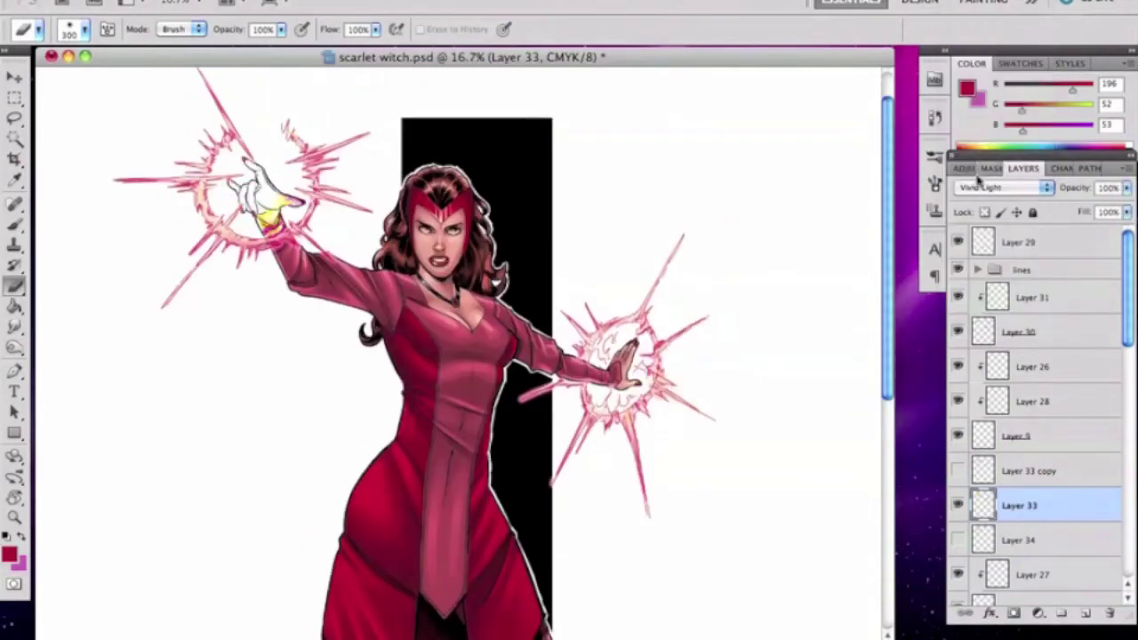
Erase the Layer 33 glow around the raised hand's fingers and add a new layer above it
mouse_move(271, 160)
mouse_down()
mouse_move(260, 111)
mouse_move(279, 96)
mouse_move(315, 158)
mouse_up()
key(r)
drag(498, 442, 500, 280)
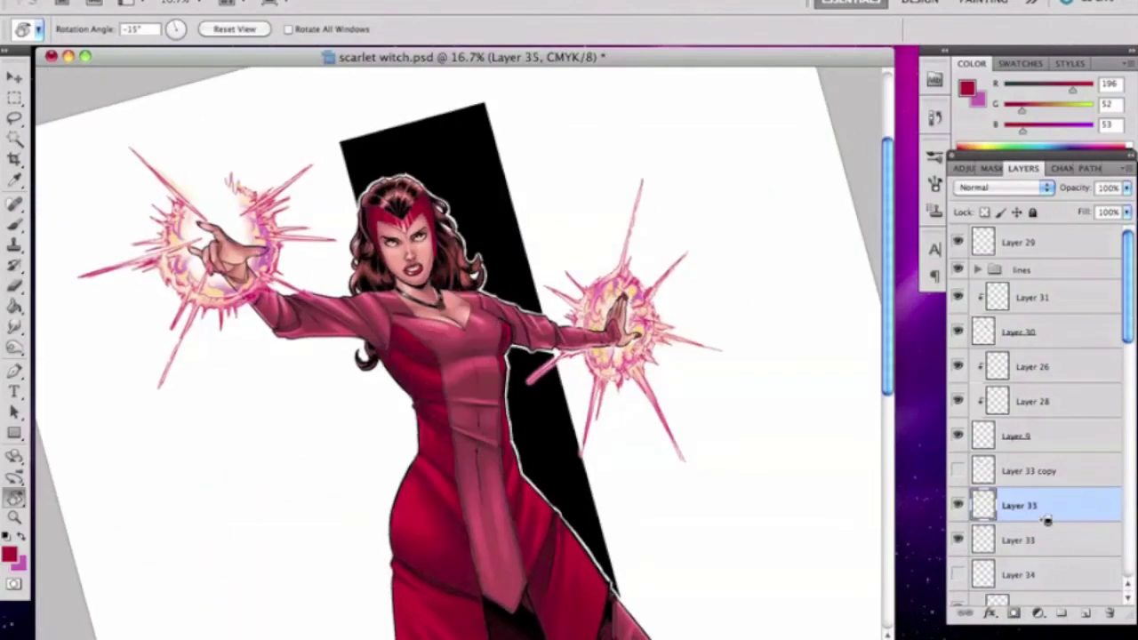
Clip Layer 35 to Layer 33 in Color mode and tint the orbs red (RGB 230, 64, 65) with a size 100 brush
key(Tab)
key(Tab)
key(i)
click(9, 556)
key(Return)
key(b)
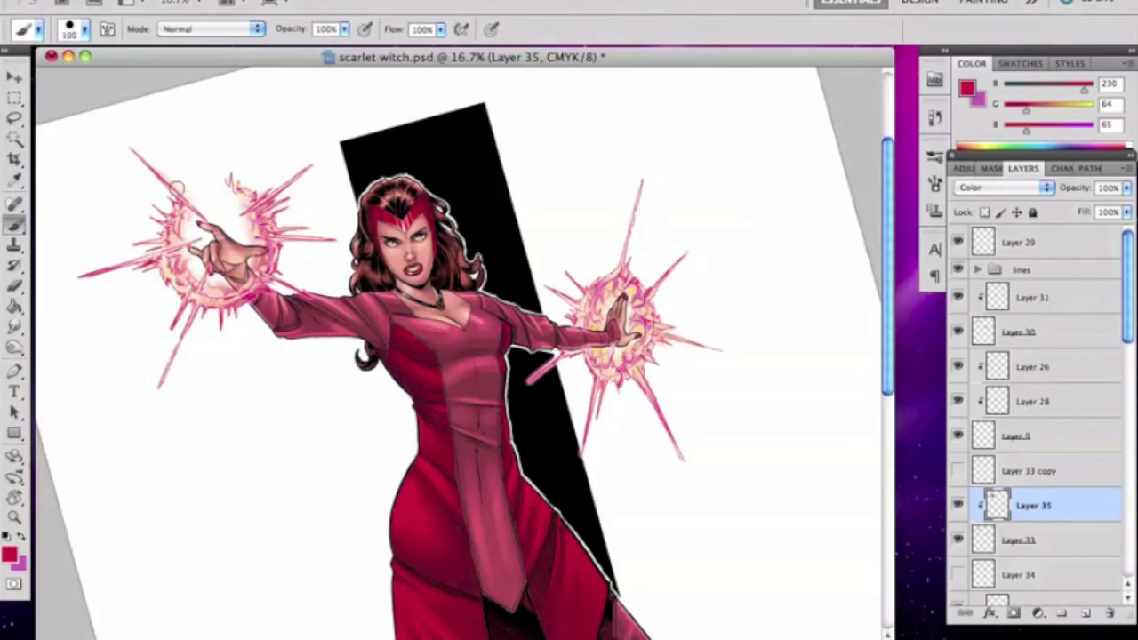
key(r)
drag(742, 261, 752, 297)
key(b)
key(r)
drag(565, 487, 528, 510)
Add a new layer above Layer 31 and set the painting colour to pink RGB 255, 98, 98
click(1062, 302)
click(1086, 613)
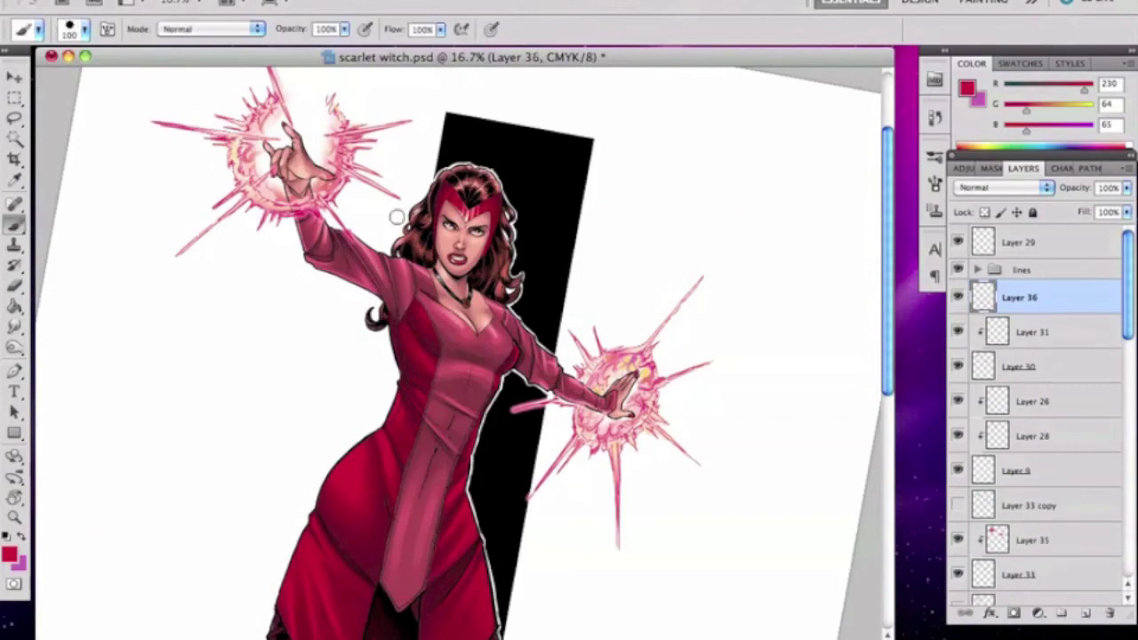
key(b)
key(super+plus)
click(9, 556)
click(732, 234)
key(Return)
drag(732, 235, 752, 225)
click(8, 555)
key(Return)
scroll(867, 278, up, 5)
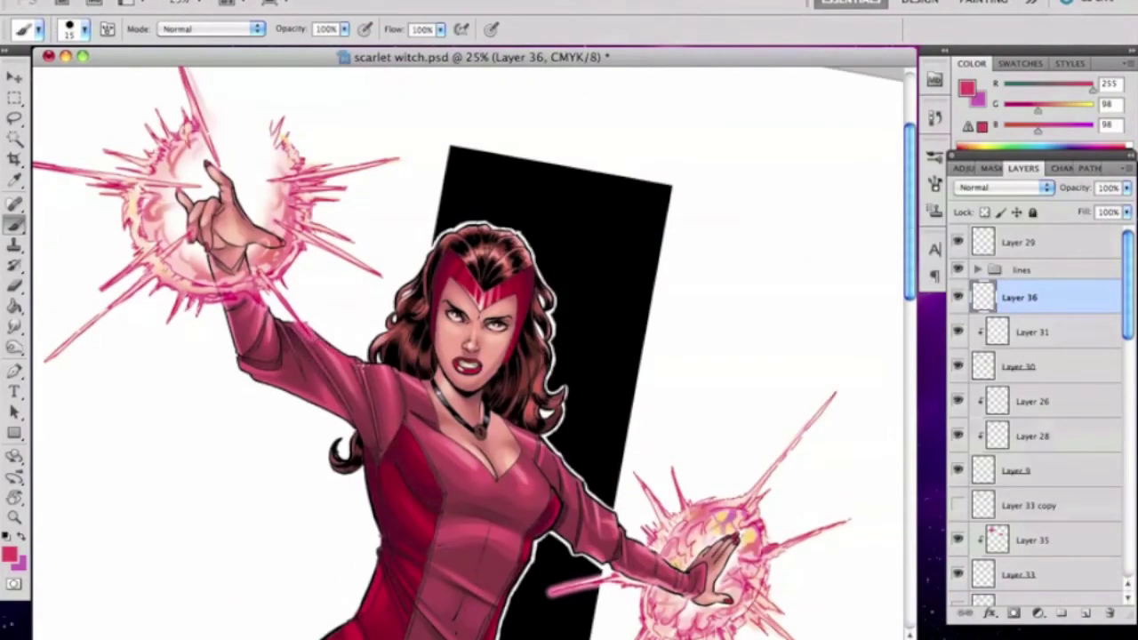
Add a layer clipped to Layer 36 and set up pale cream (RGB 255, 247, 224) as its painting colour
key(super+shift+alt+n)
key(super+alt+g)
alt+click(330, 329)
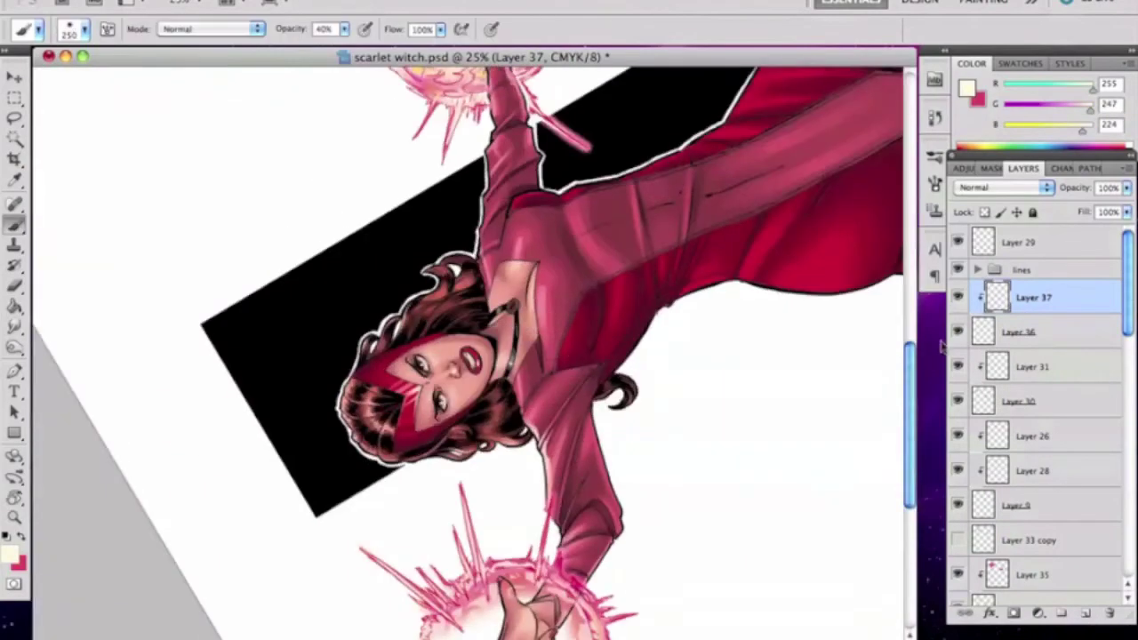
key(x)
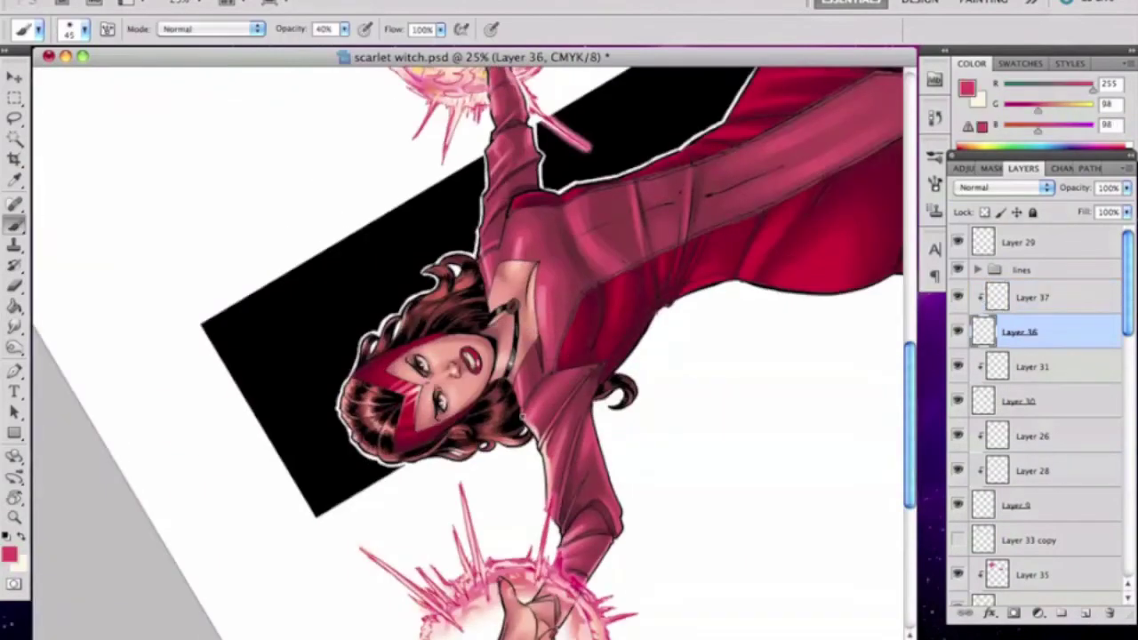
key(x)
key(alt+bracketright)
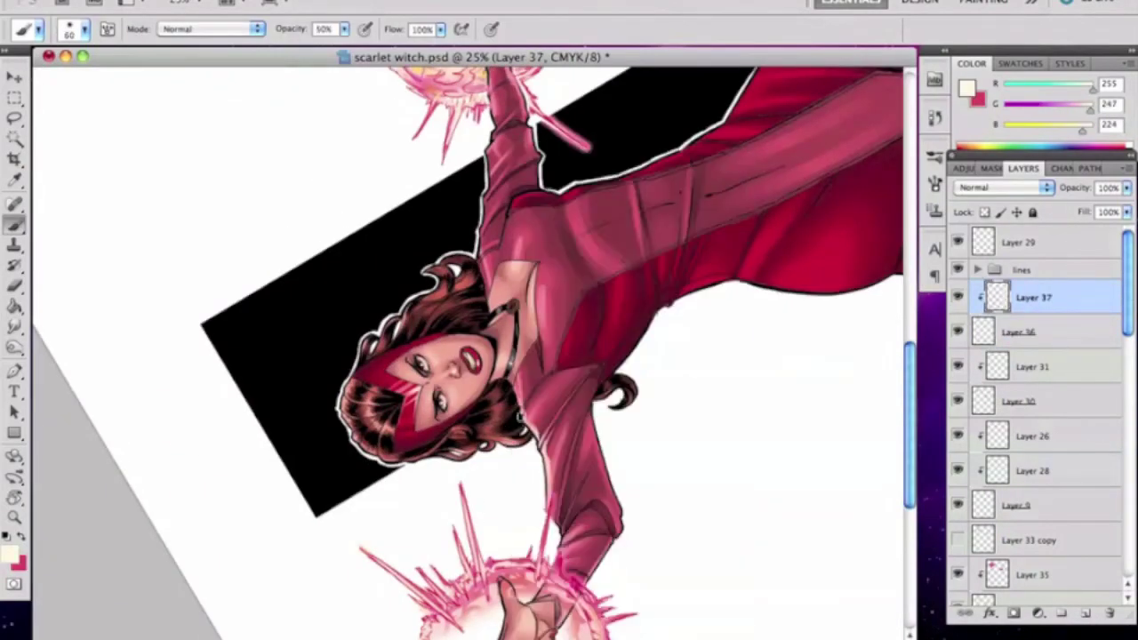
Paint cream glow highlights on the raised-arm side of the figure on Layer 36 at size 20 and 100% opacity, erasing excess
key(bracketleft)
key(bracketleft)
key(bracketleft)
key(bracketleft)
key(0)
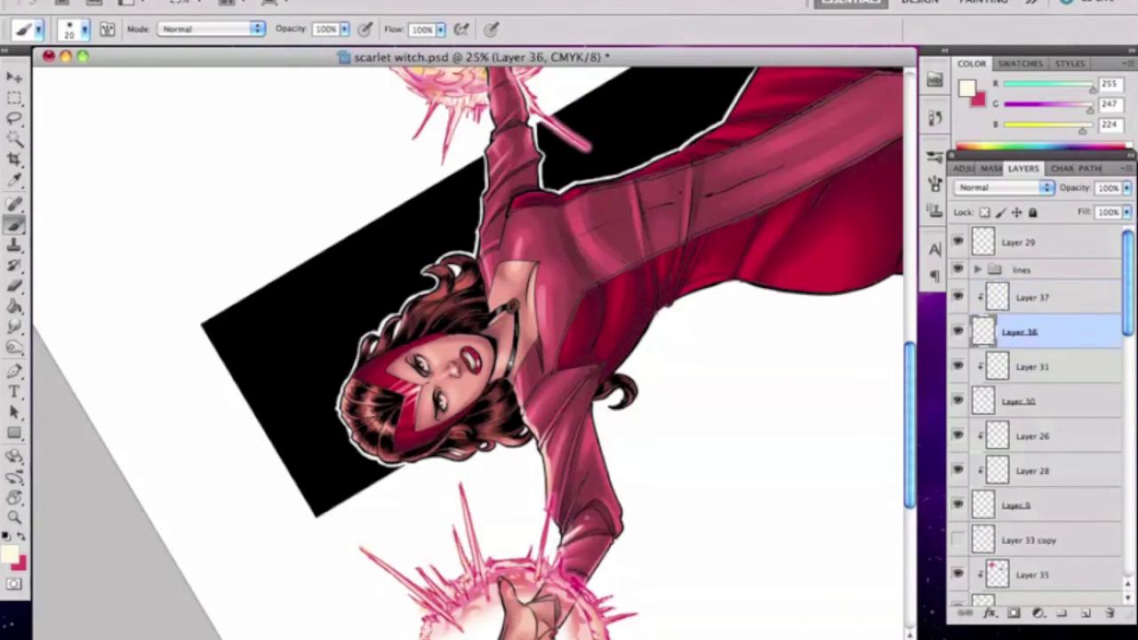
key(r)
key(Escape)
key(e)
key(b)
key(e)
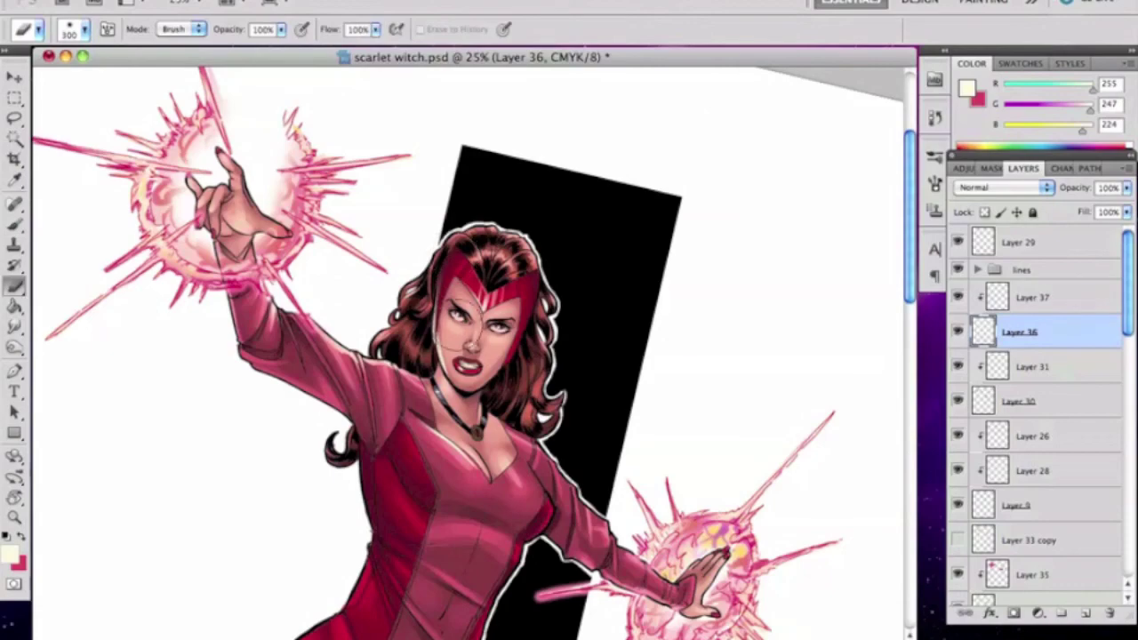
key(b)
key(e)
key(bracketleft)
key(bracketleft)
key(bracketleft)
key(bracketleft)
Paint cream highlights on the lowered forearm on Layer 36 and soften them with a size 60 eraser at 40% opacity
key(r)
mouse_move(436, 352)
mouse_down()
mouse_move(393, 416)
mouse_move(406, 315)
mouse_up()
key(b)
key(r)
key(b)
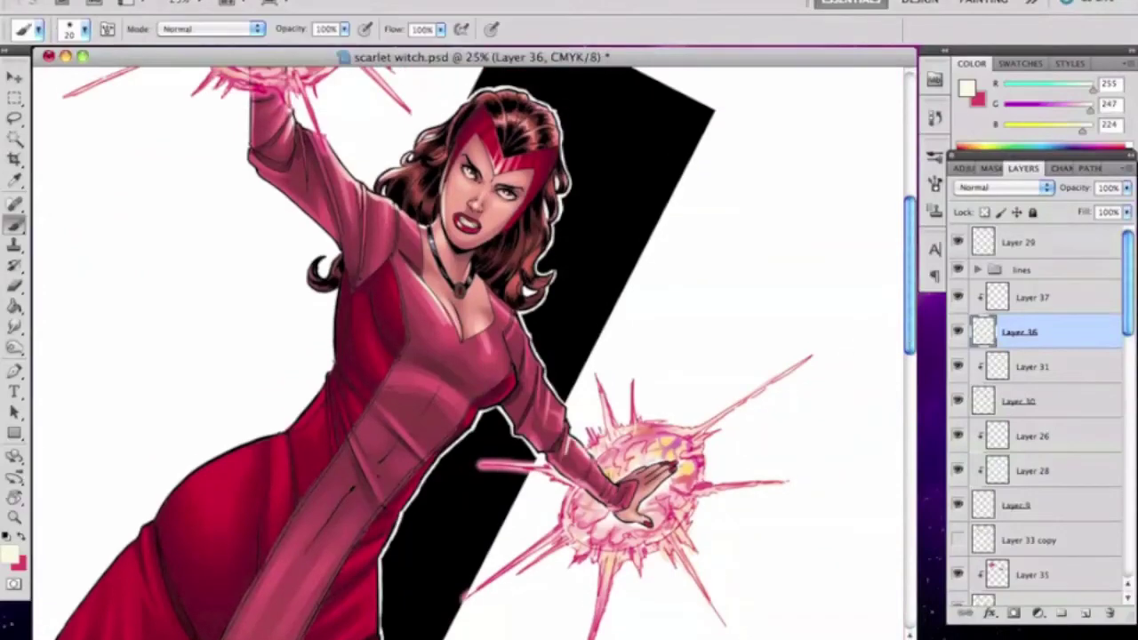
key(r)
drag(673, 399, 587, 178)
key(b)
key(e)
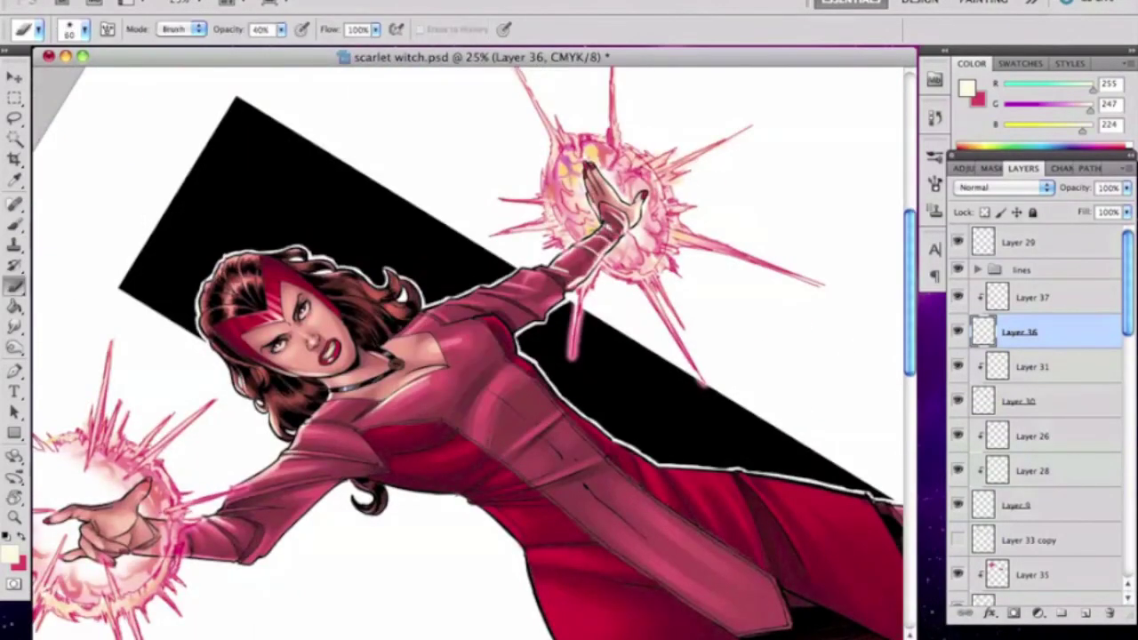
Touch up the forearm highlights on Layer 36 and switch the painting colour back to pink RGB 255, 98, 98
key(r)
key(Escape)
key(b)
key(e)
key(b)
key(x)
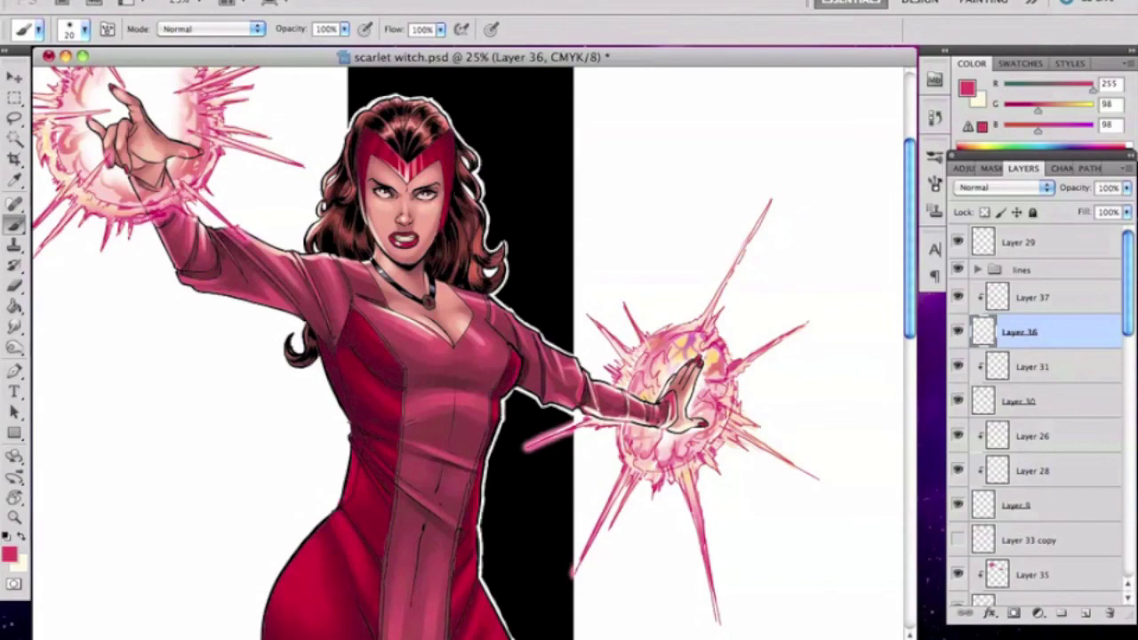
Add a new layer directly beneath Layer 5 for work on the figure's legs
key(r)
key(ctrl+minus)
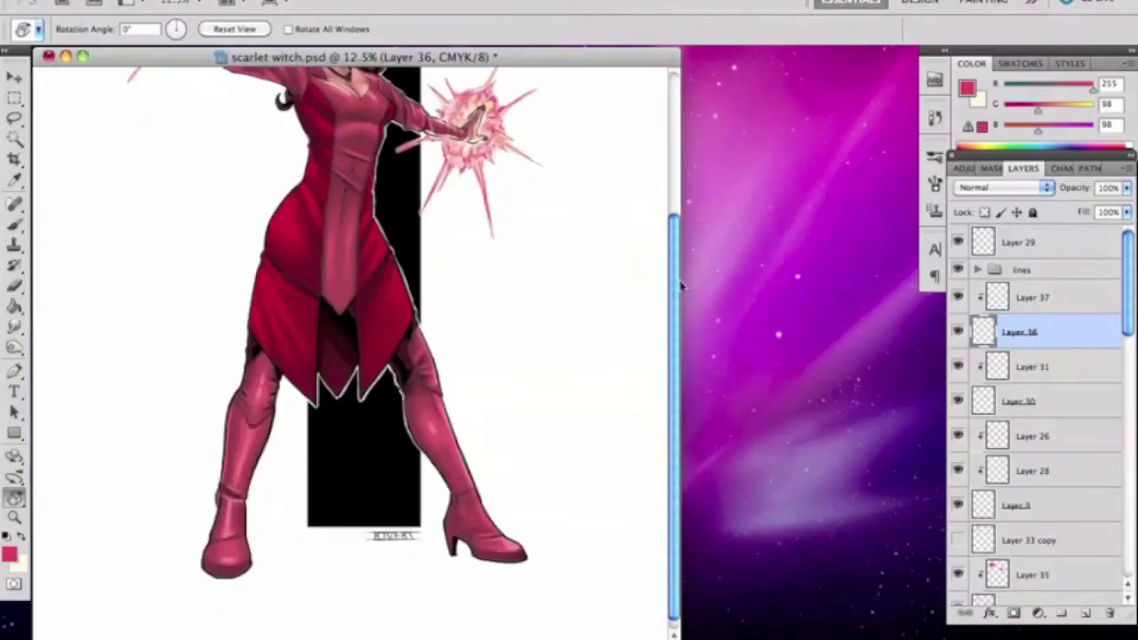
key(z)
click(341, 489)
key(alt+bracketleft)
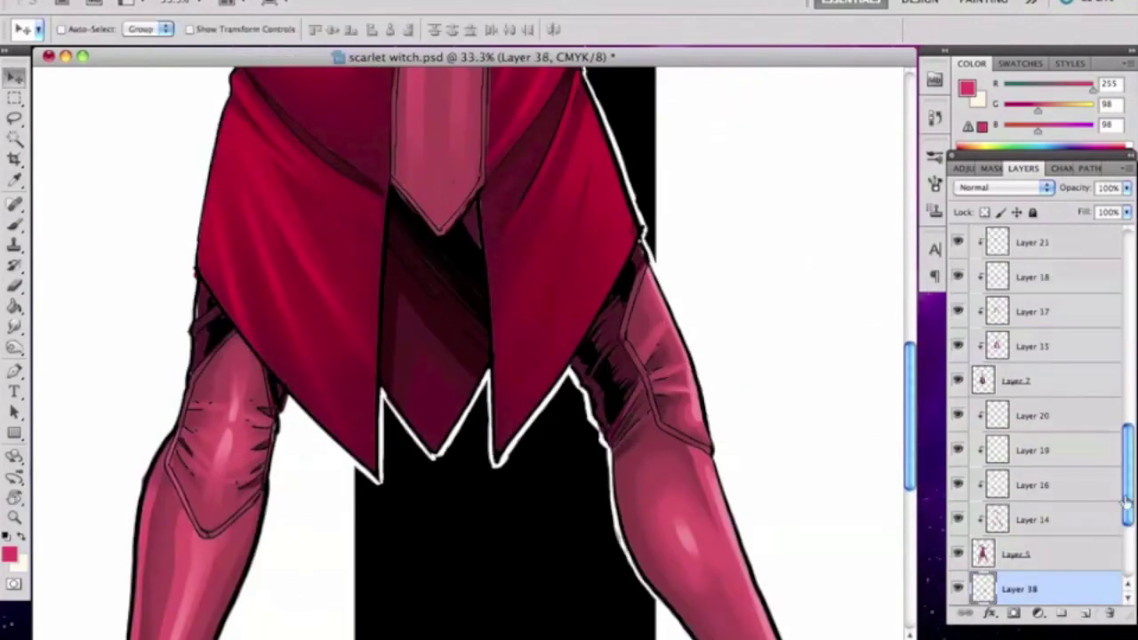
Clip Layer 38 to Layer 6, paint muted red (RGB 162, 72, 73) into the thigh's black shadow and soften it with a 40% eraser
key(b)
click(732, 295)
key(Return)
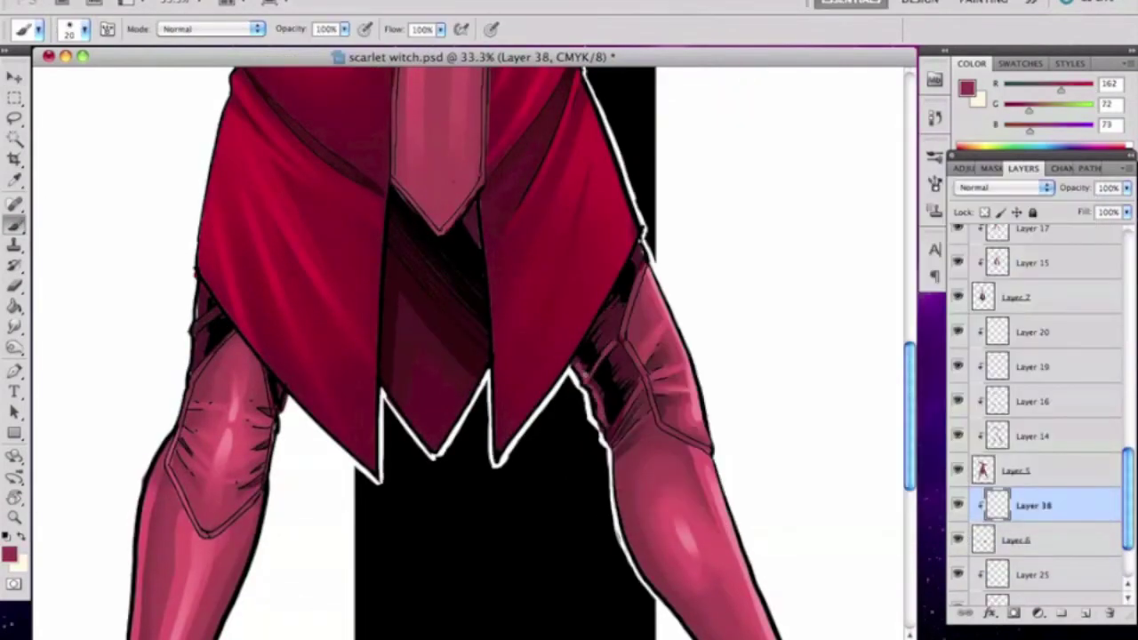
key(e)
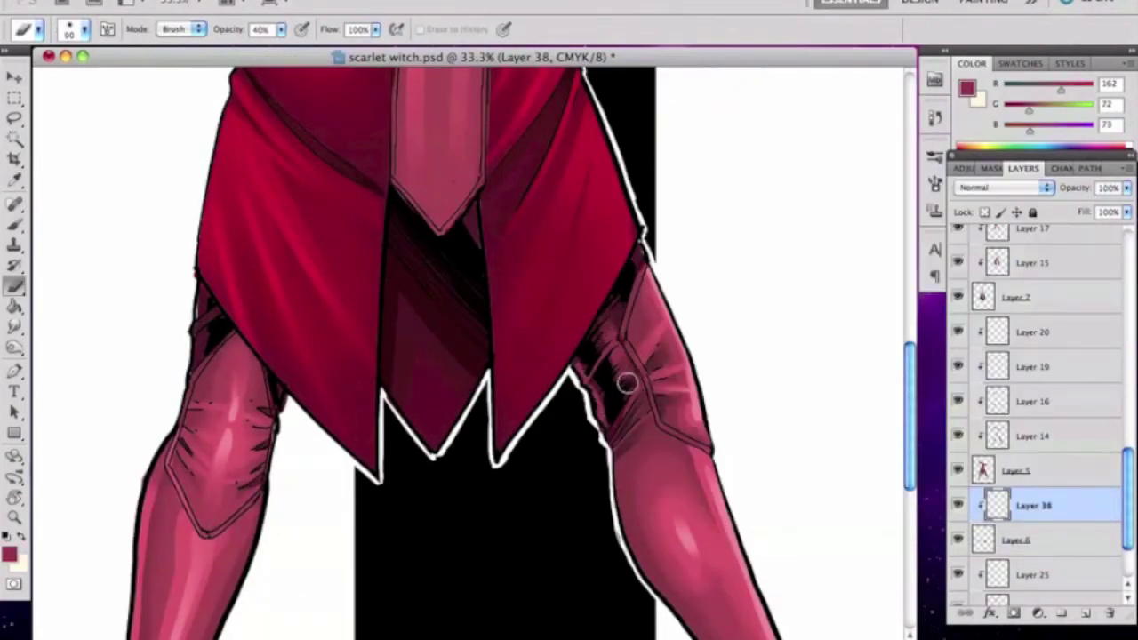
Select Layer 7 and smudge the colour edge along the back of the thigh with a size 25 Smudge tool at 100% strength
key(r)
click(1029, 542)
key(alt+bracketright)
key(alt+bracketright)
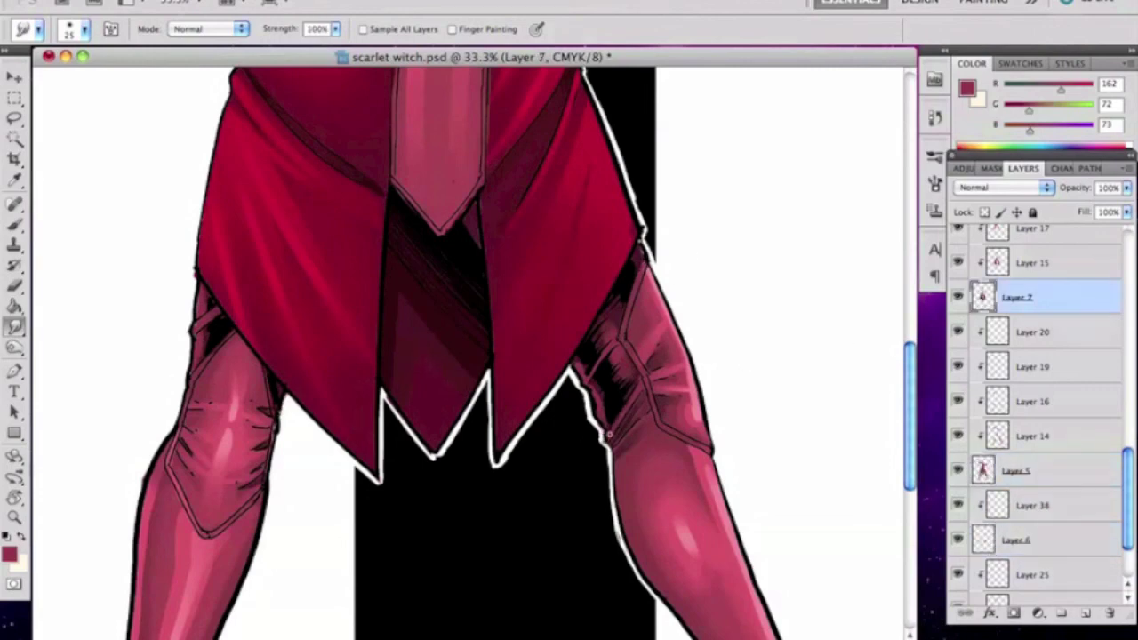
Select Layer 3's layer mask, touch up the costume's line work with a size 15 black brush and view the whole figure
key(super+minus)
key(super+minus)
drag(883, 386, 881, 212)
key(super+equal)
key(super+equal)
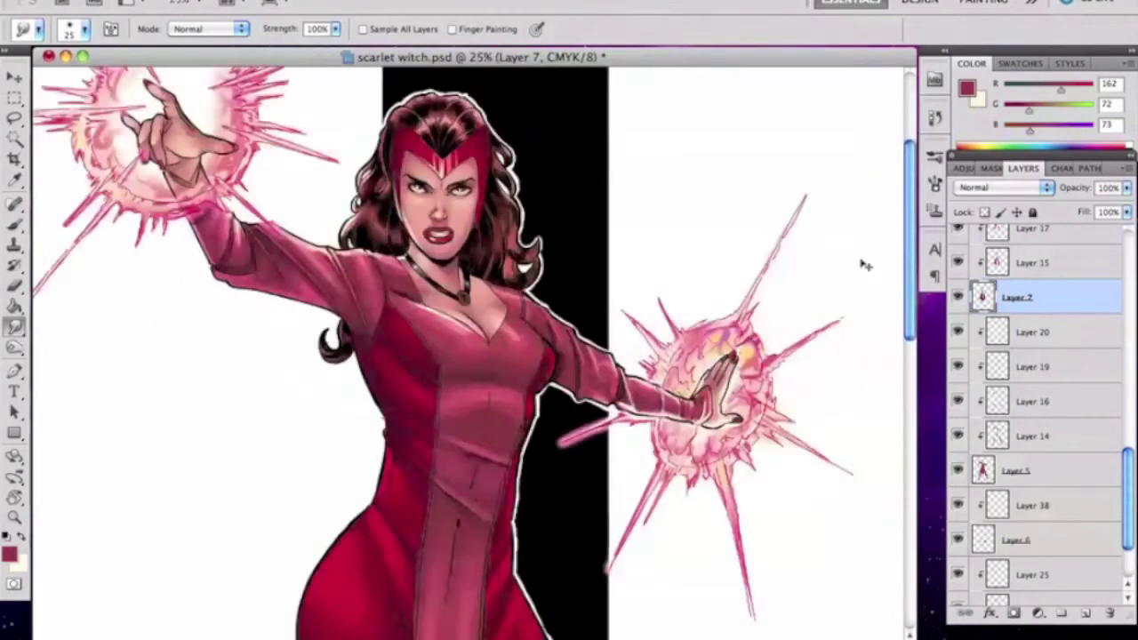
key(v)
right_click(444, 372)
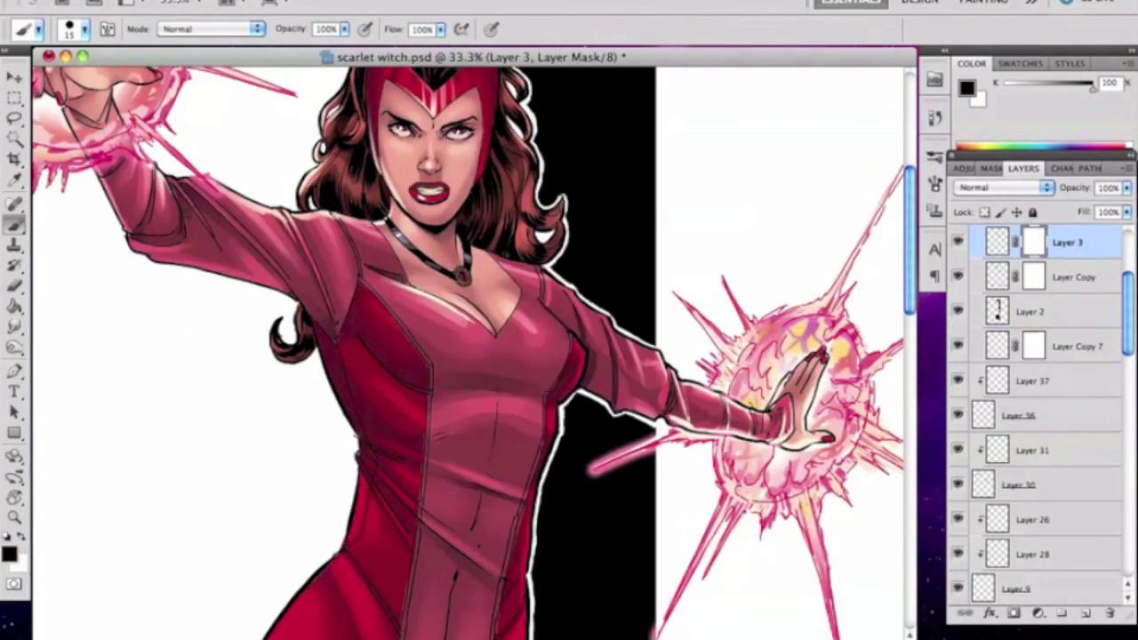
key(super+minus)
key(super+minus)
key(super+minus)
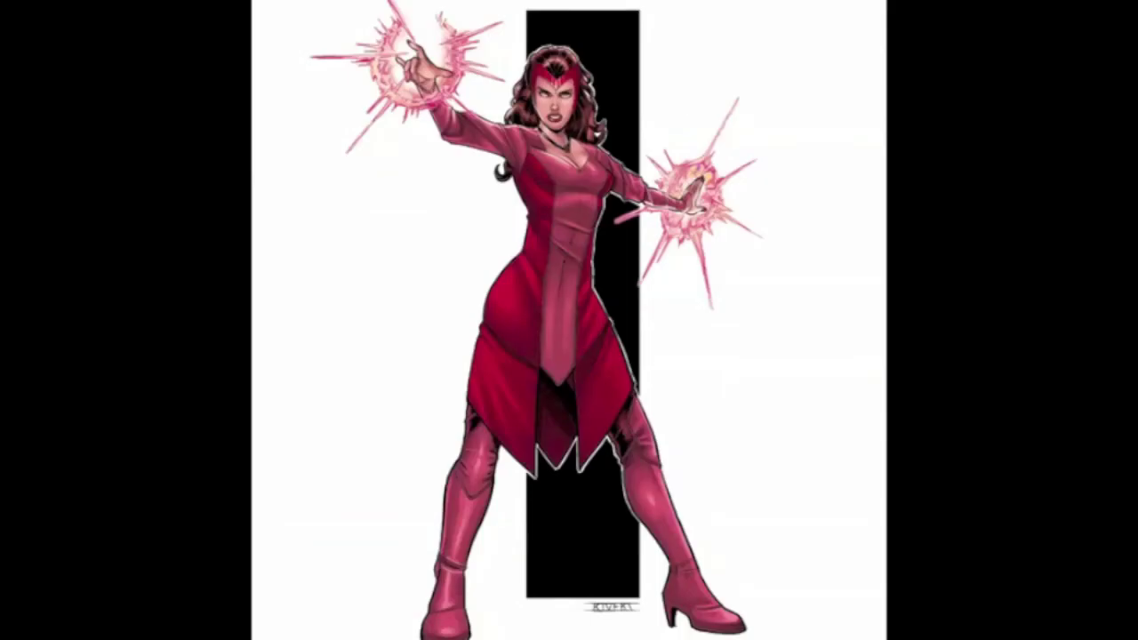